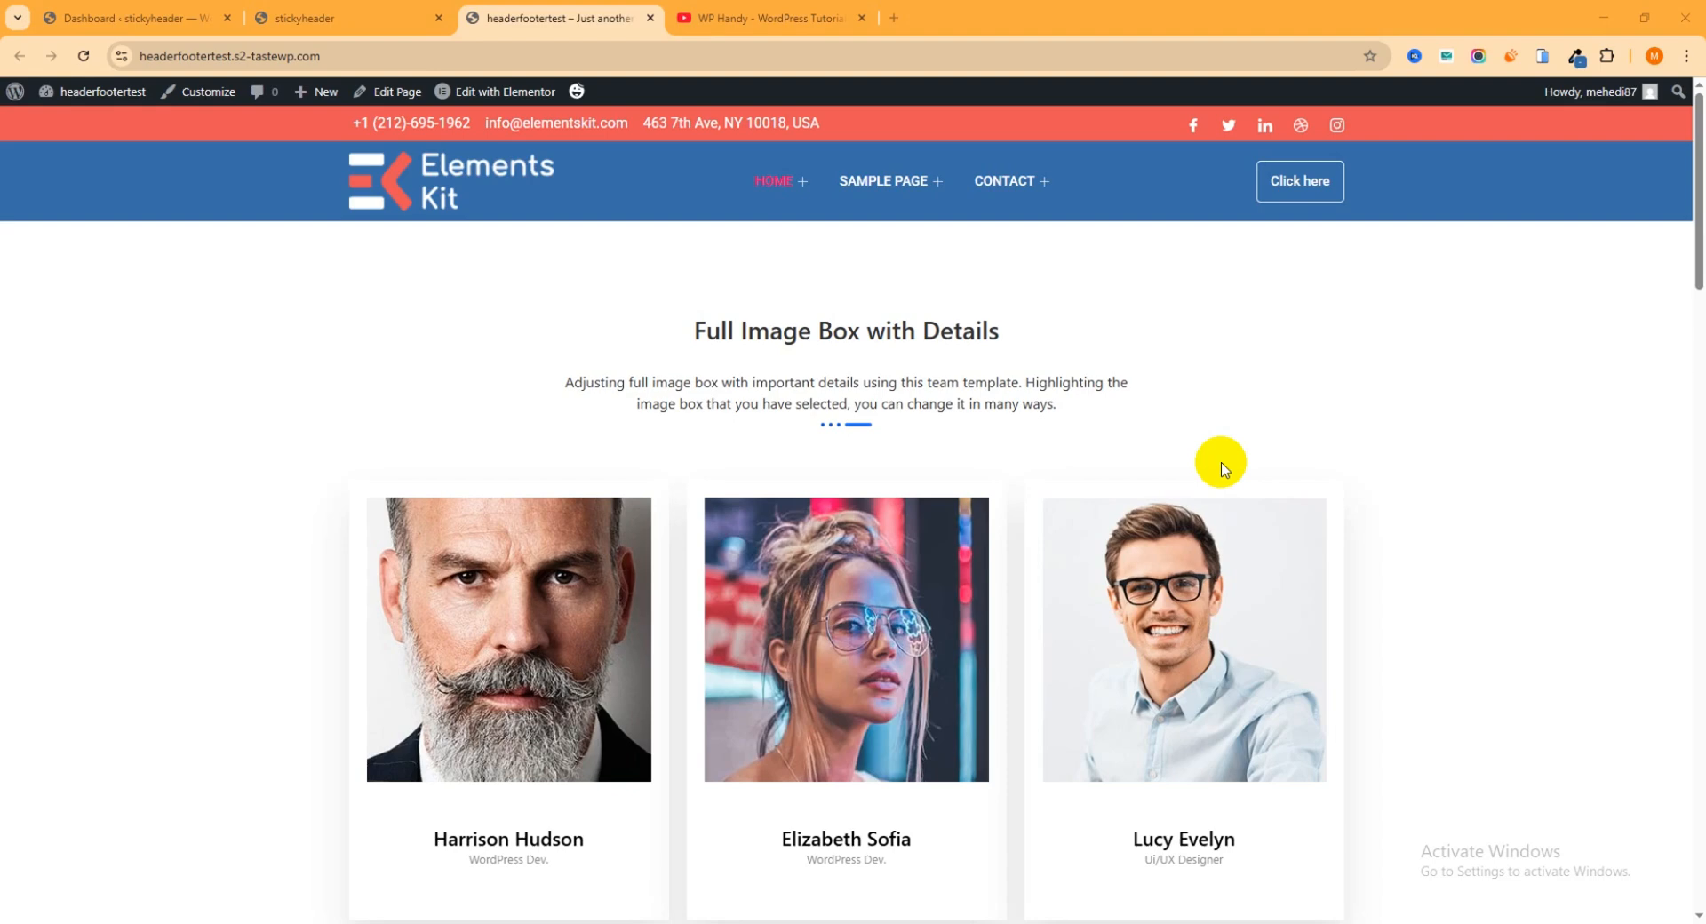
Step: Browse the video list of the WP Handy YouTube channel and close the channel page
left_click(737, 17)
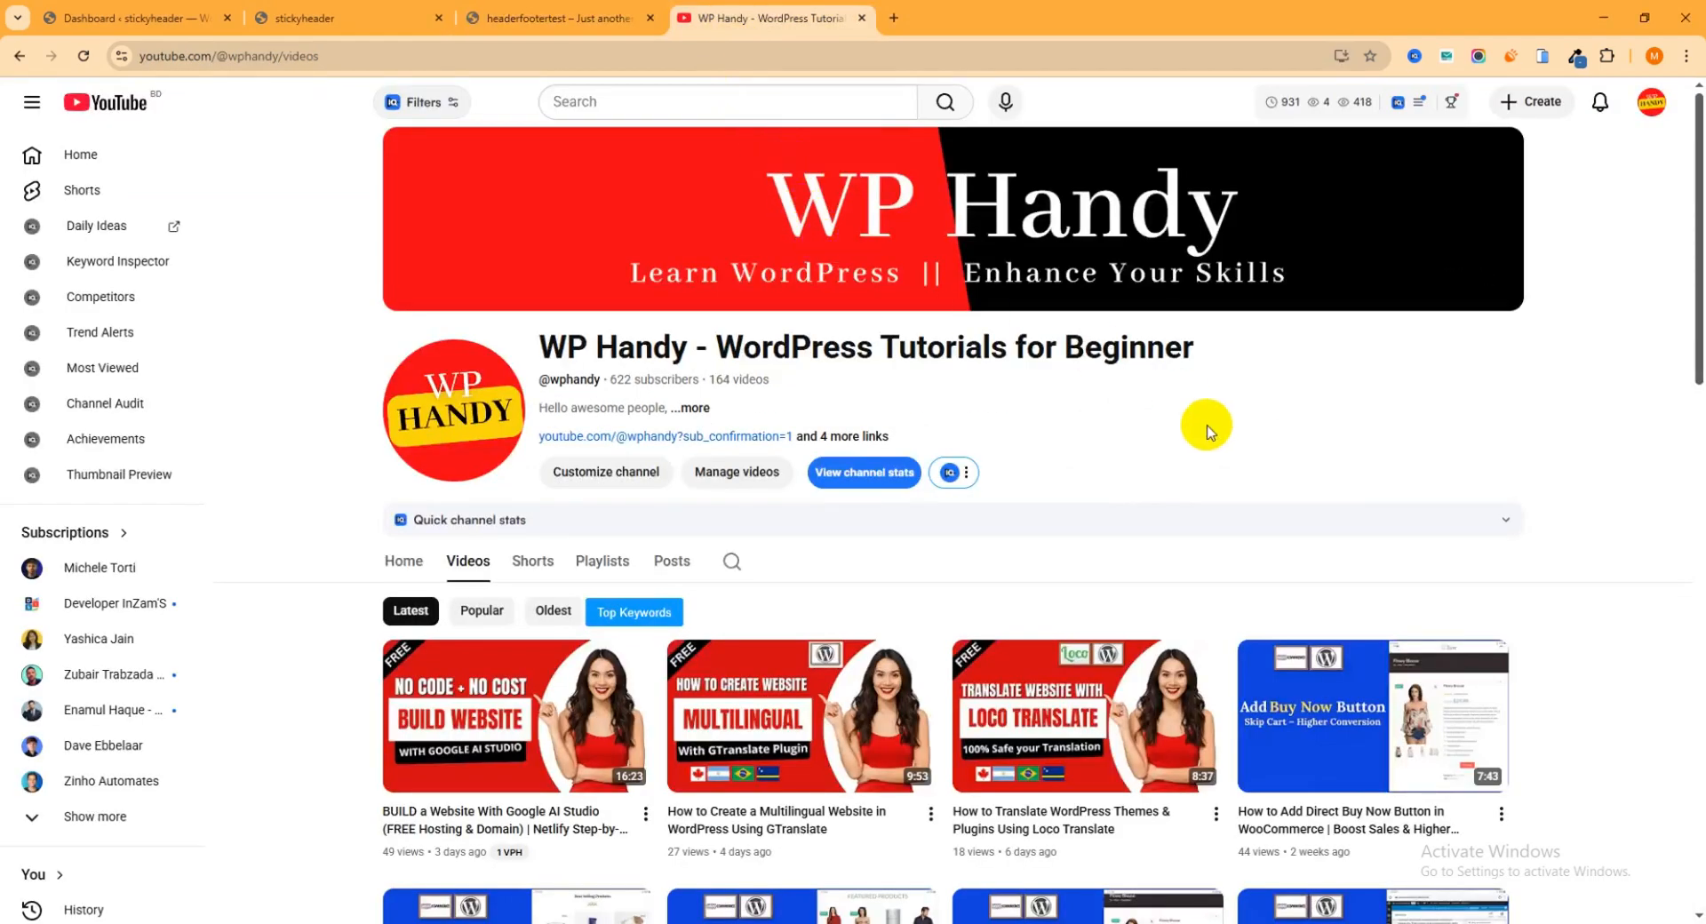
scroll(1207, 435, "down", 3)
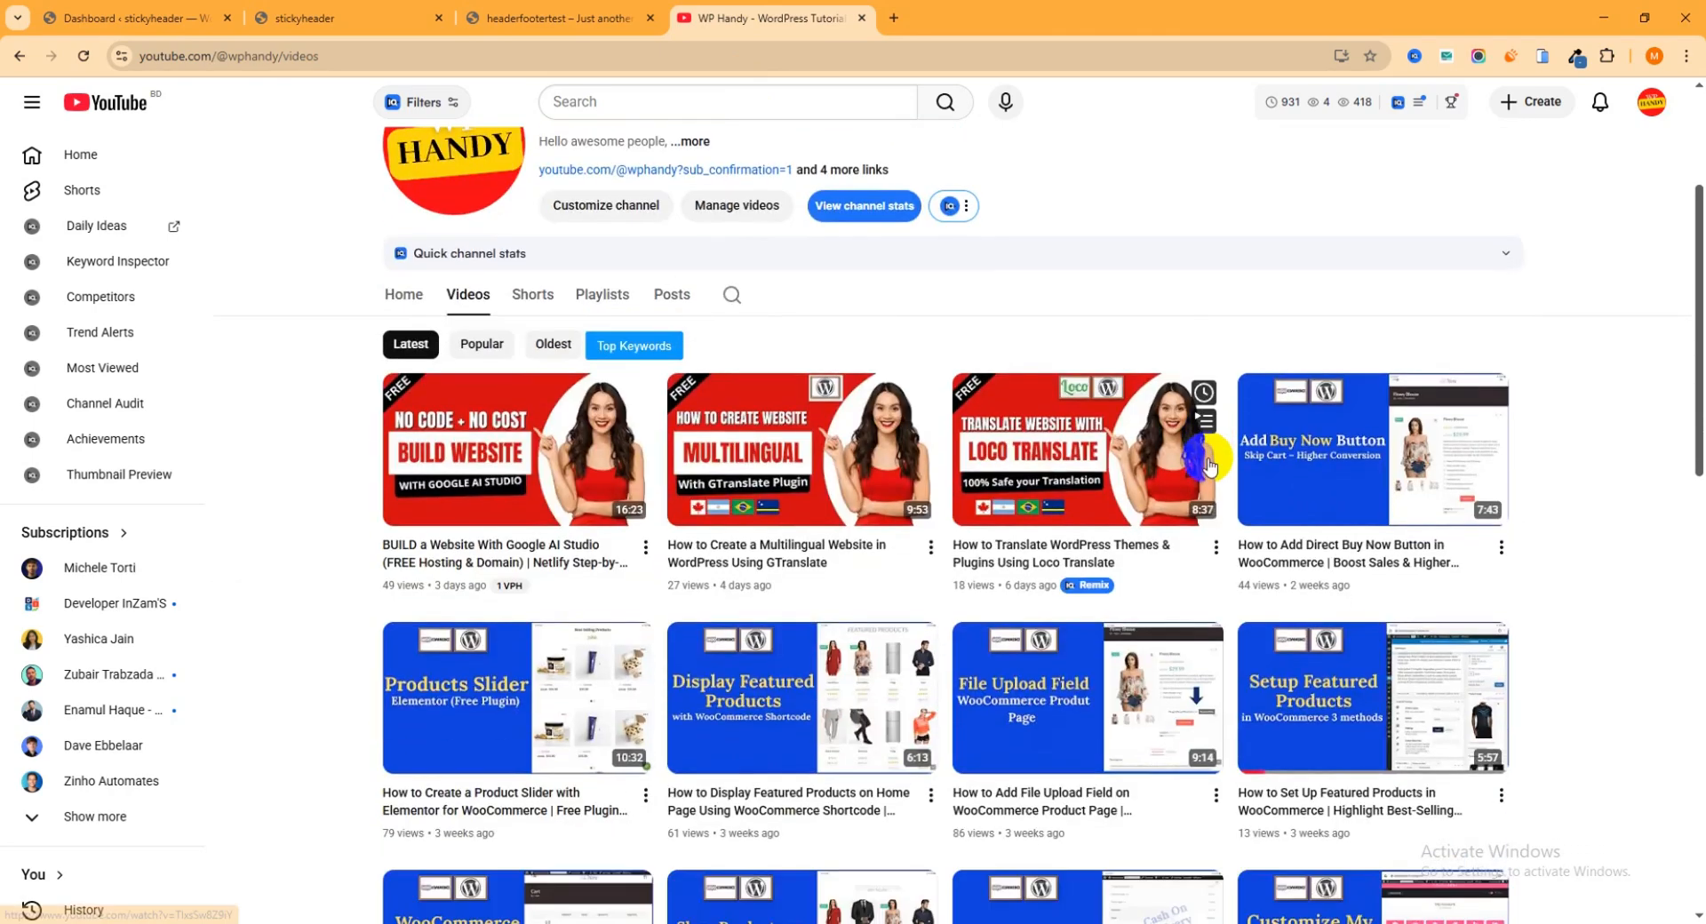
scroll(1209, 464, "down", 3)
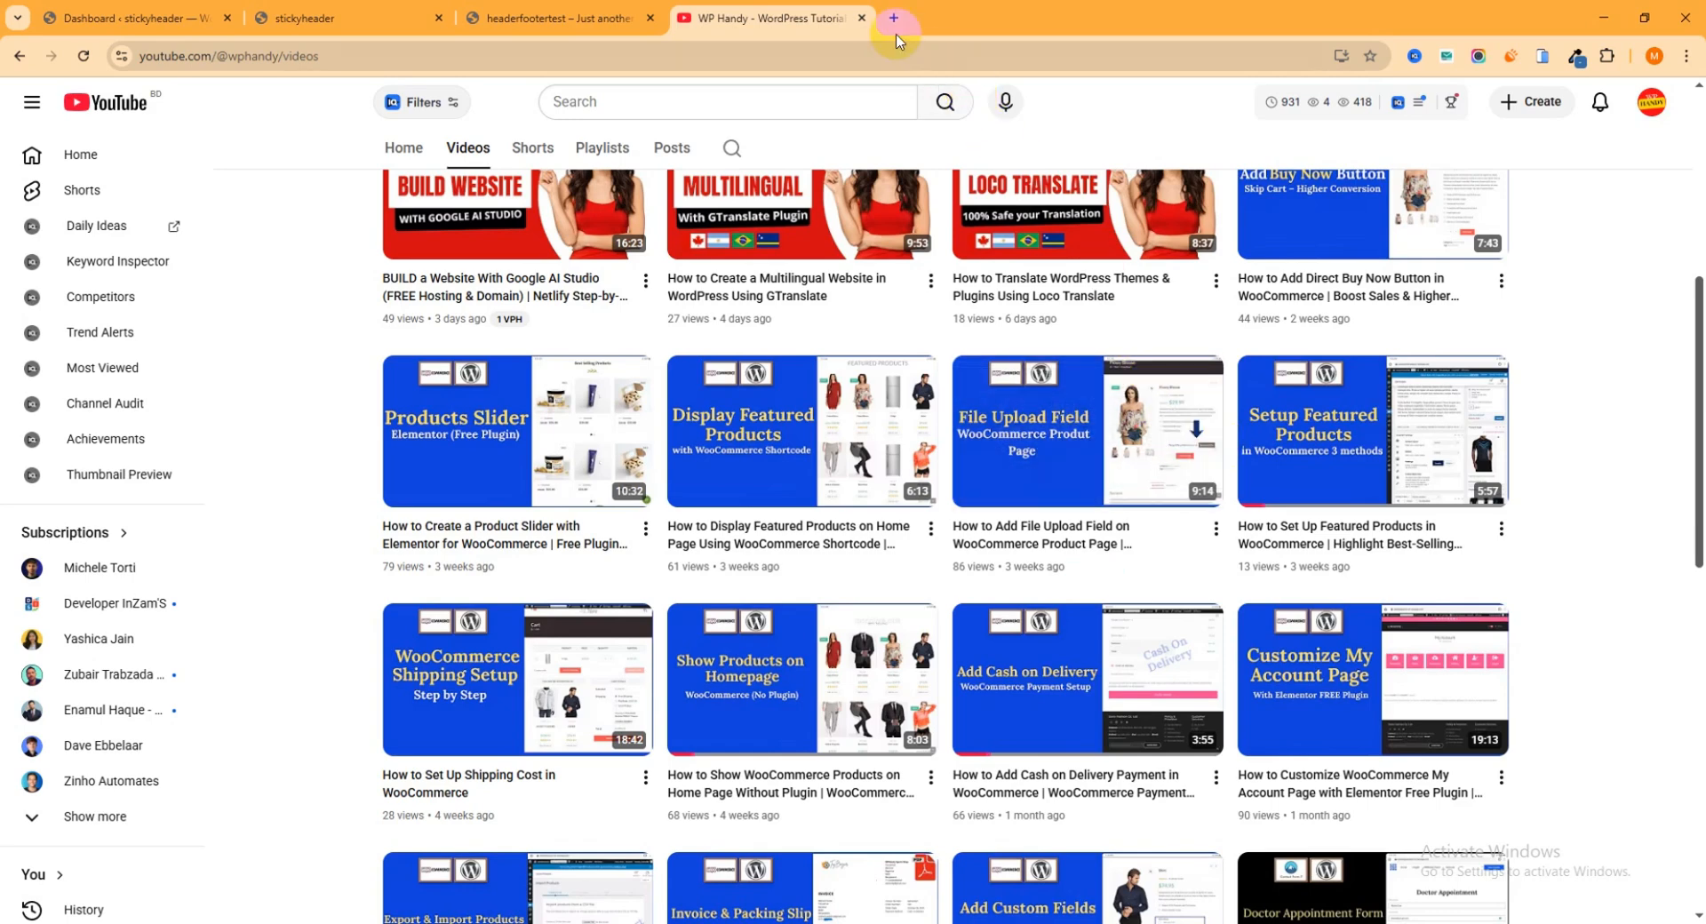
left_click(863, 18)
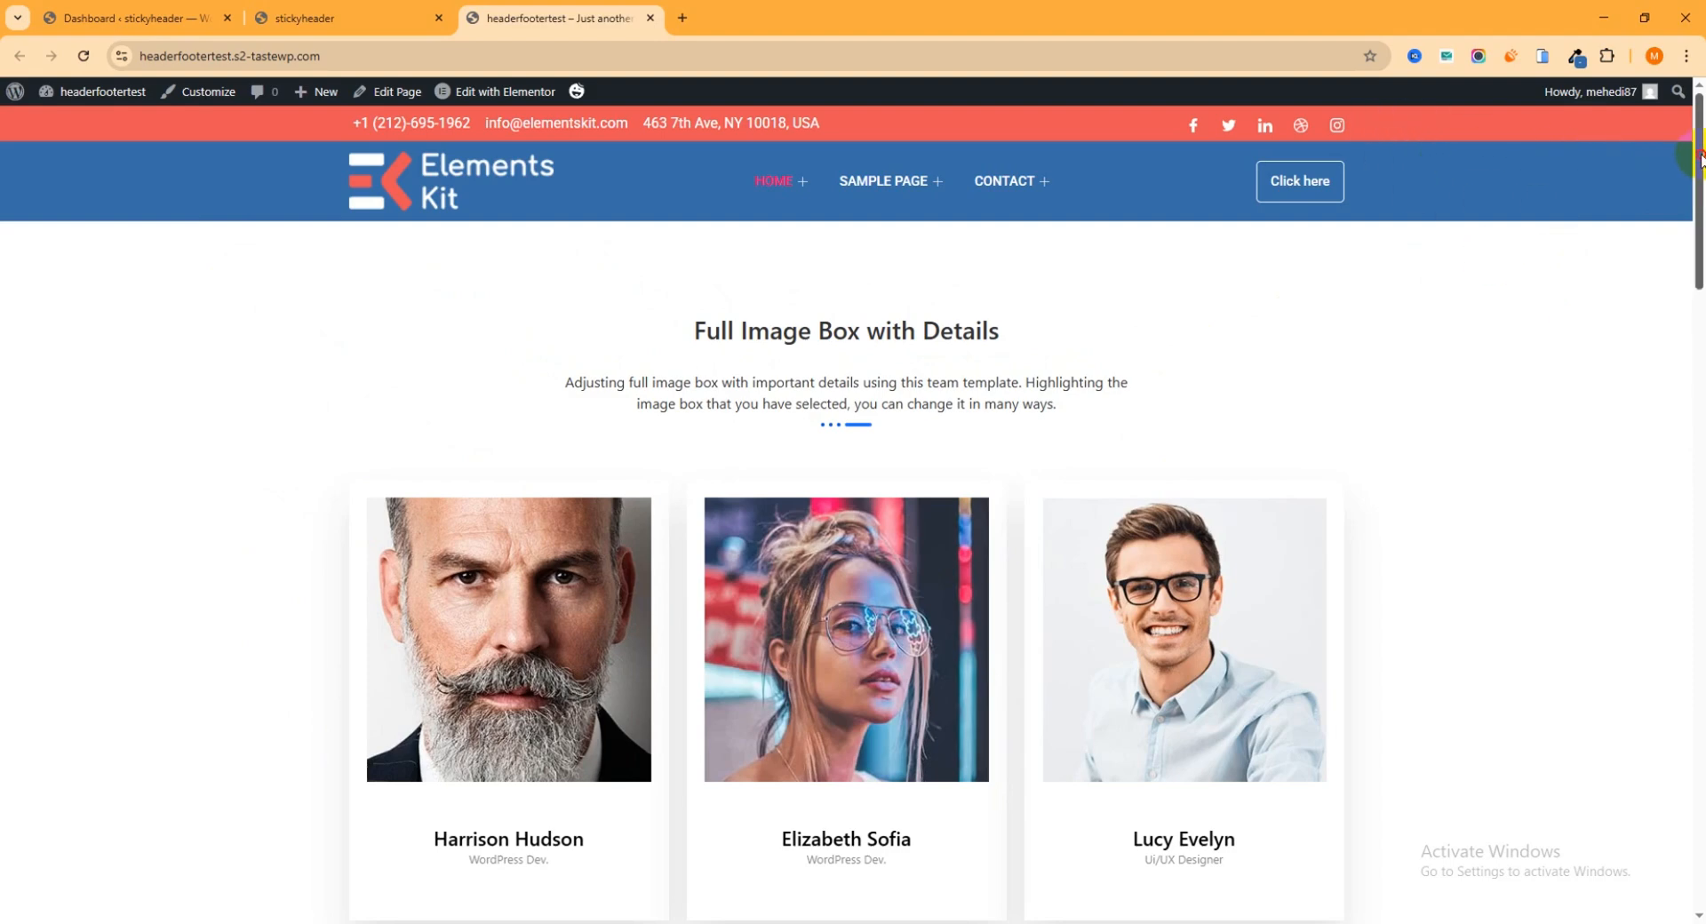
Step: Examine the header's scrolling behaviour along the headerfootertest home page and view the stickyheader site's home page
left_click_drag(1699, 158, 1696, 817)
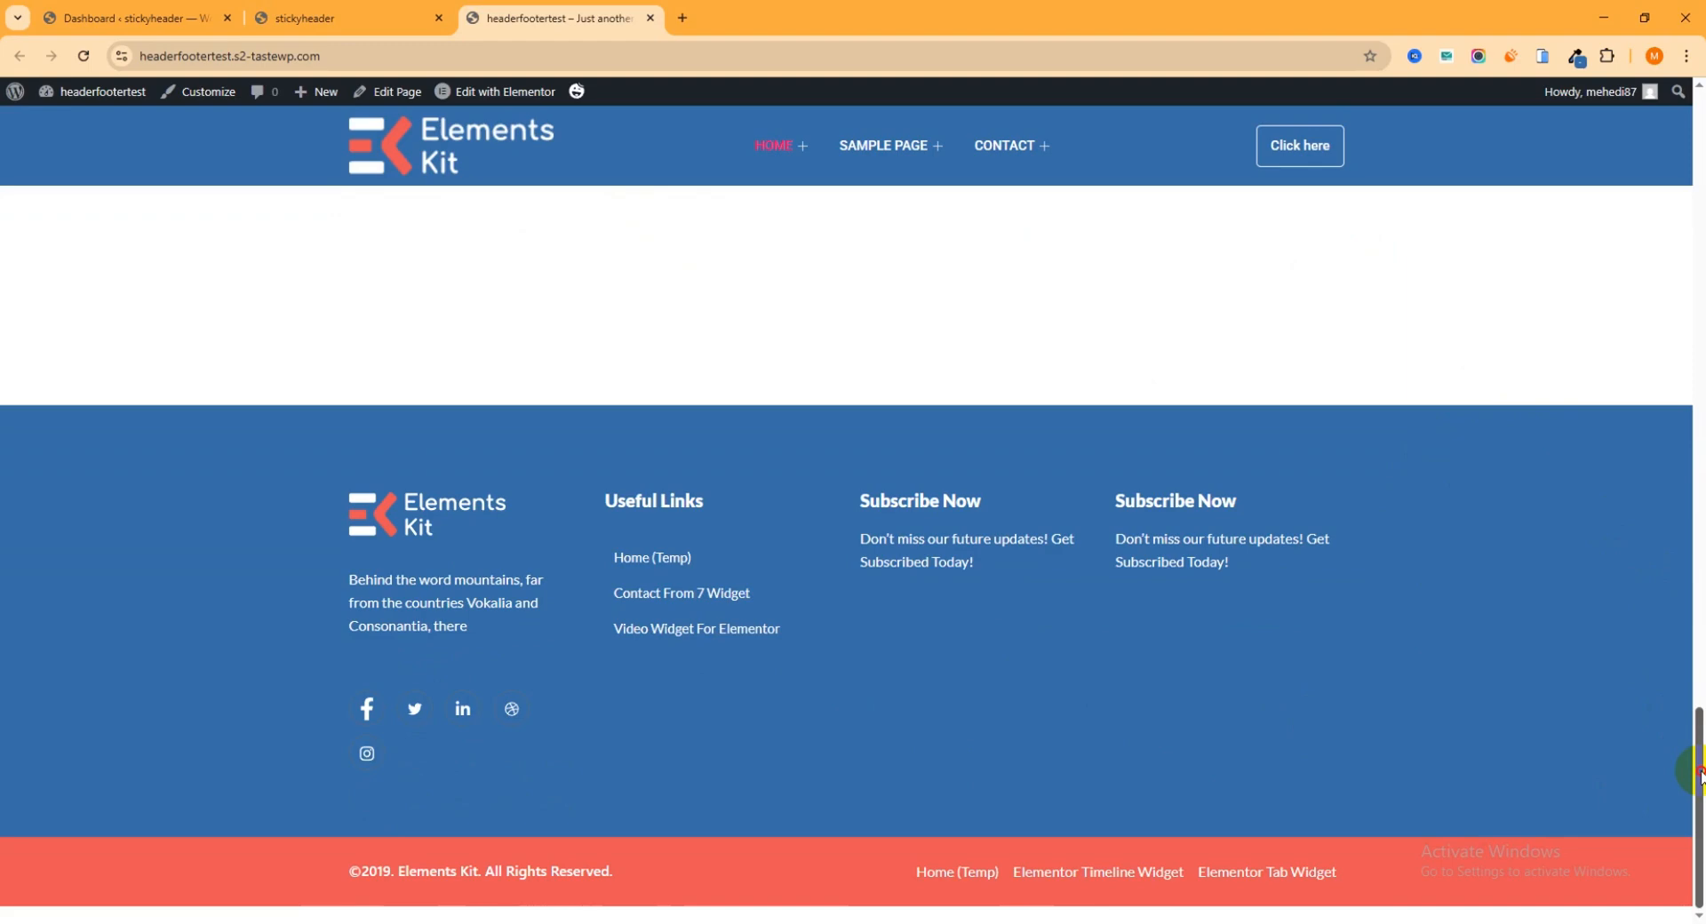
left_click_drag(1699, 772, 1665, 121)
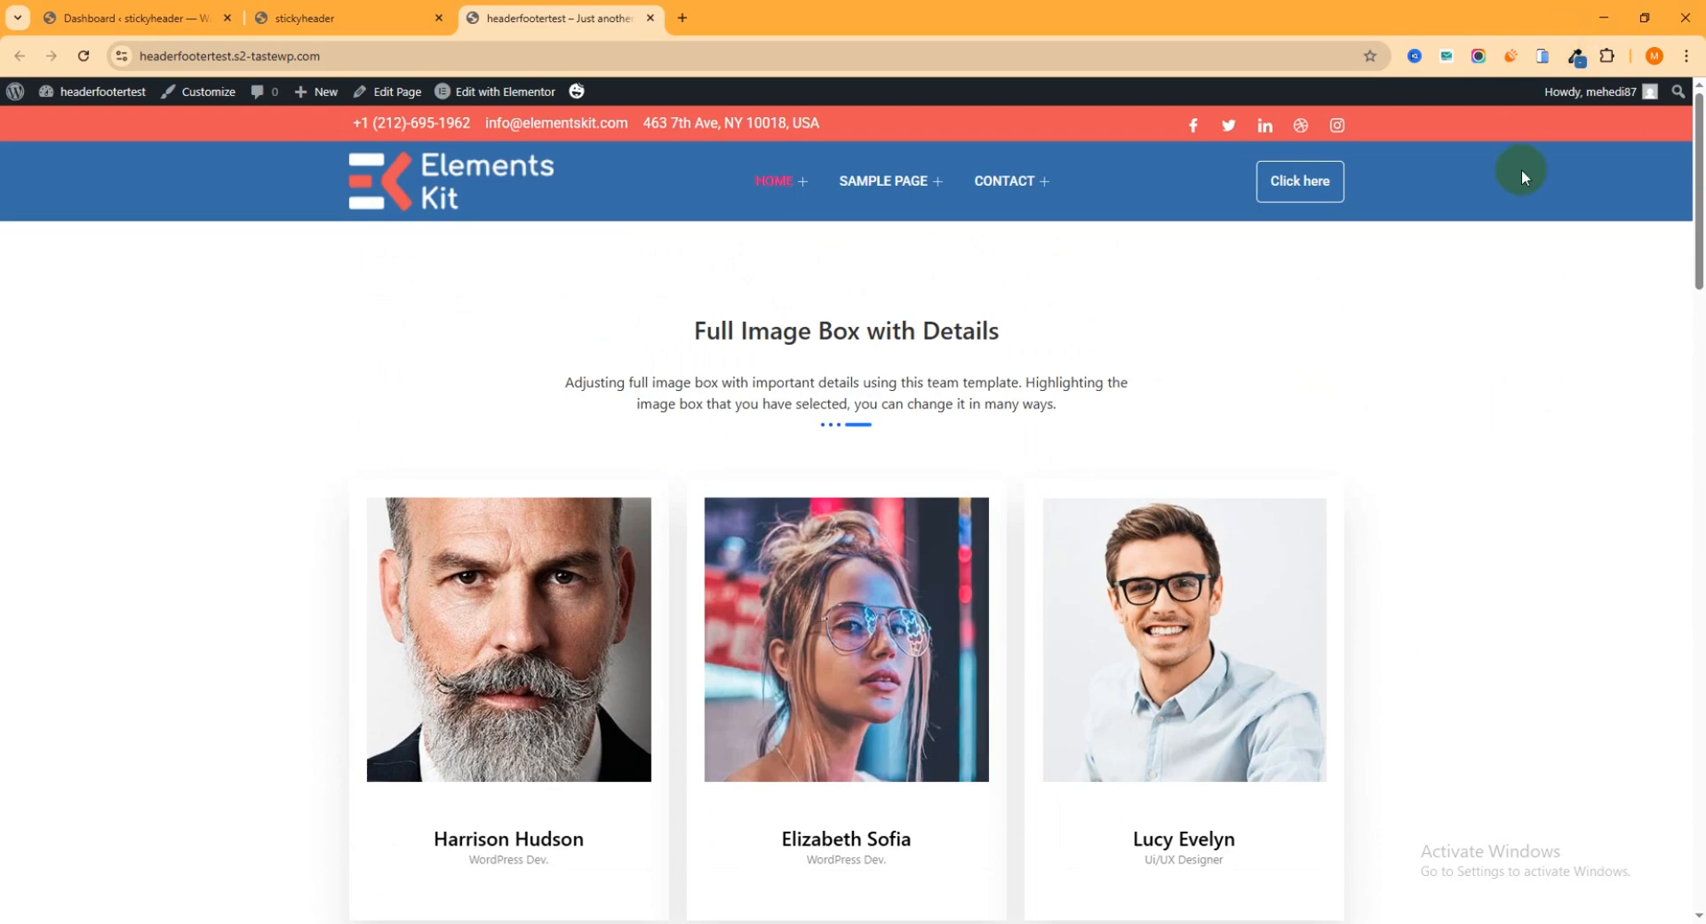
scroll(1455, 280, "down", 5)
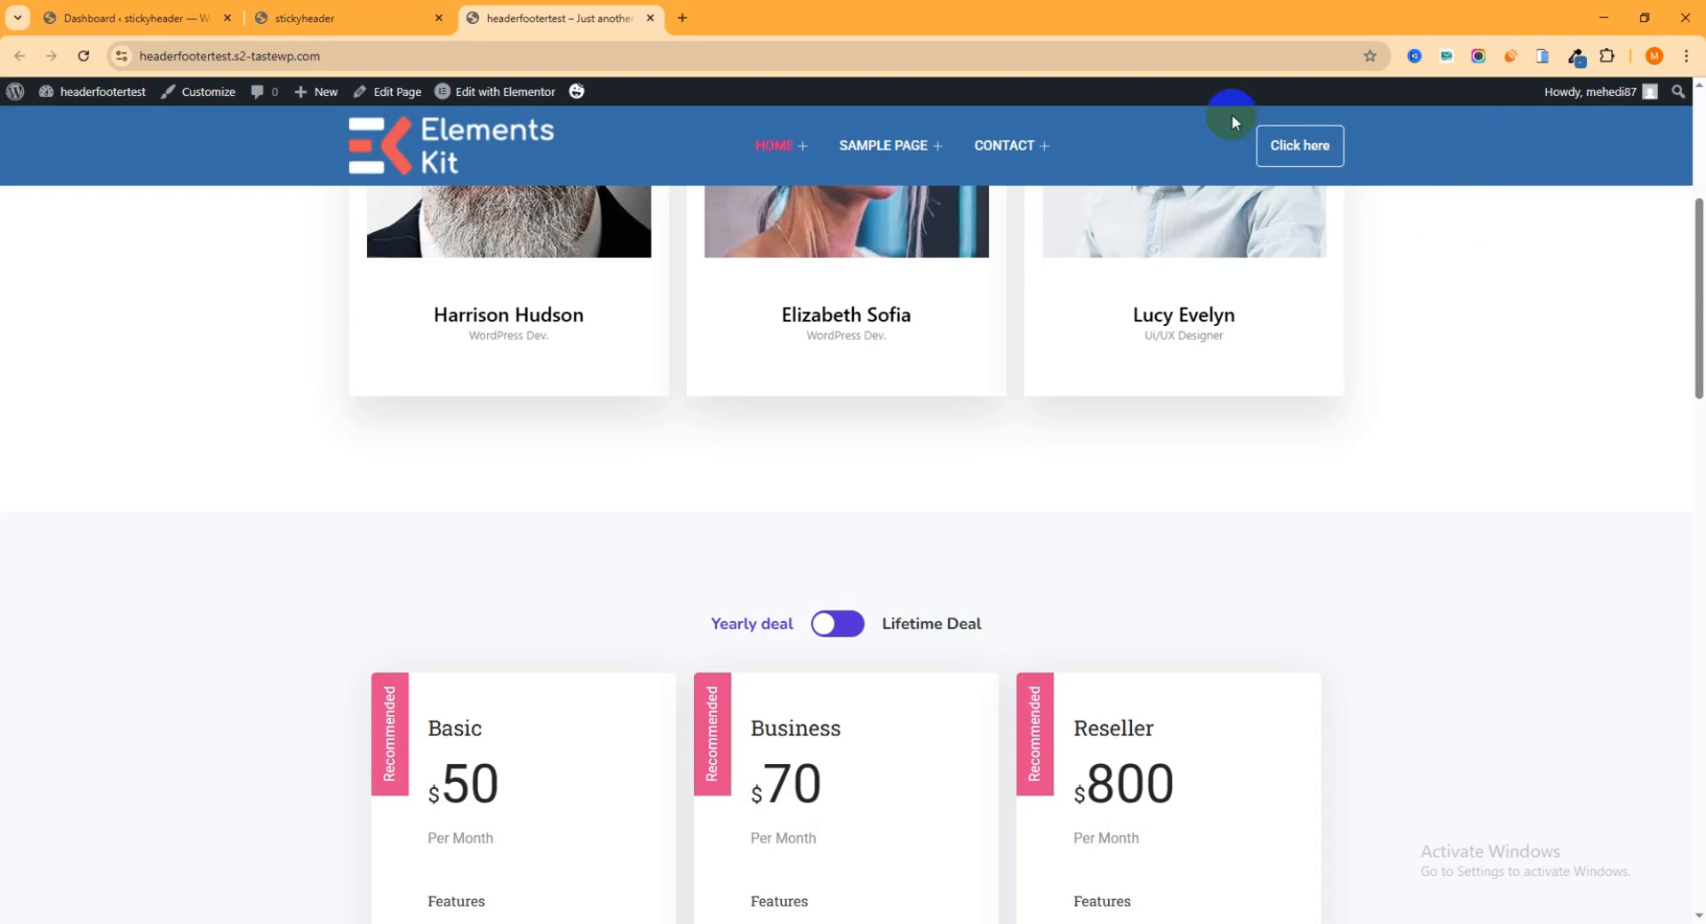
left_click(395, 18)
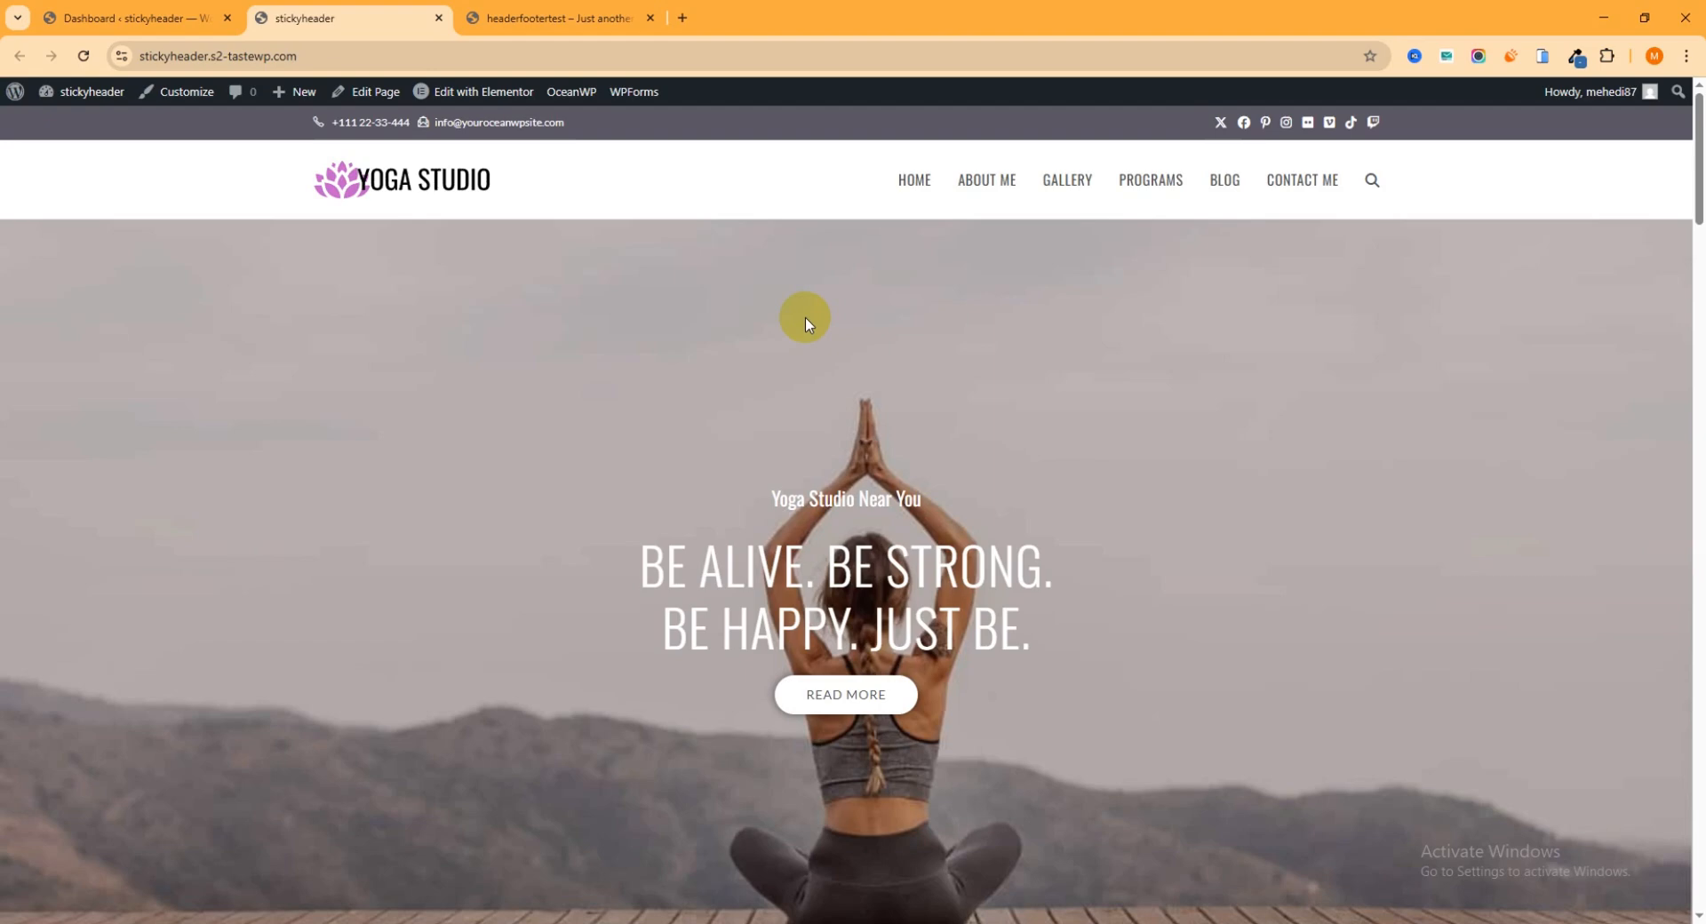
Step: Open the page for adding plugins in the stickyheader site's WordPress dashboard
left_click(133, 18)
mouse_move(51, 527)
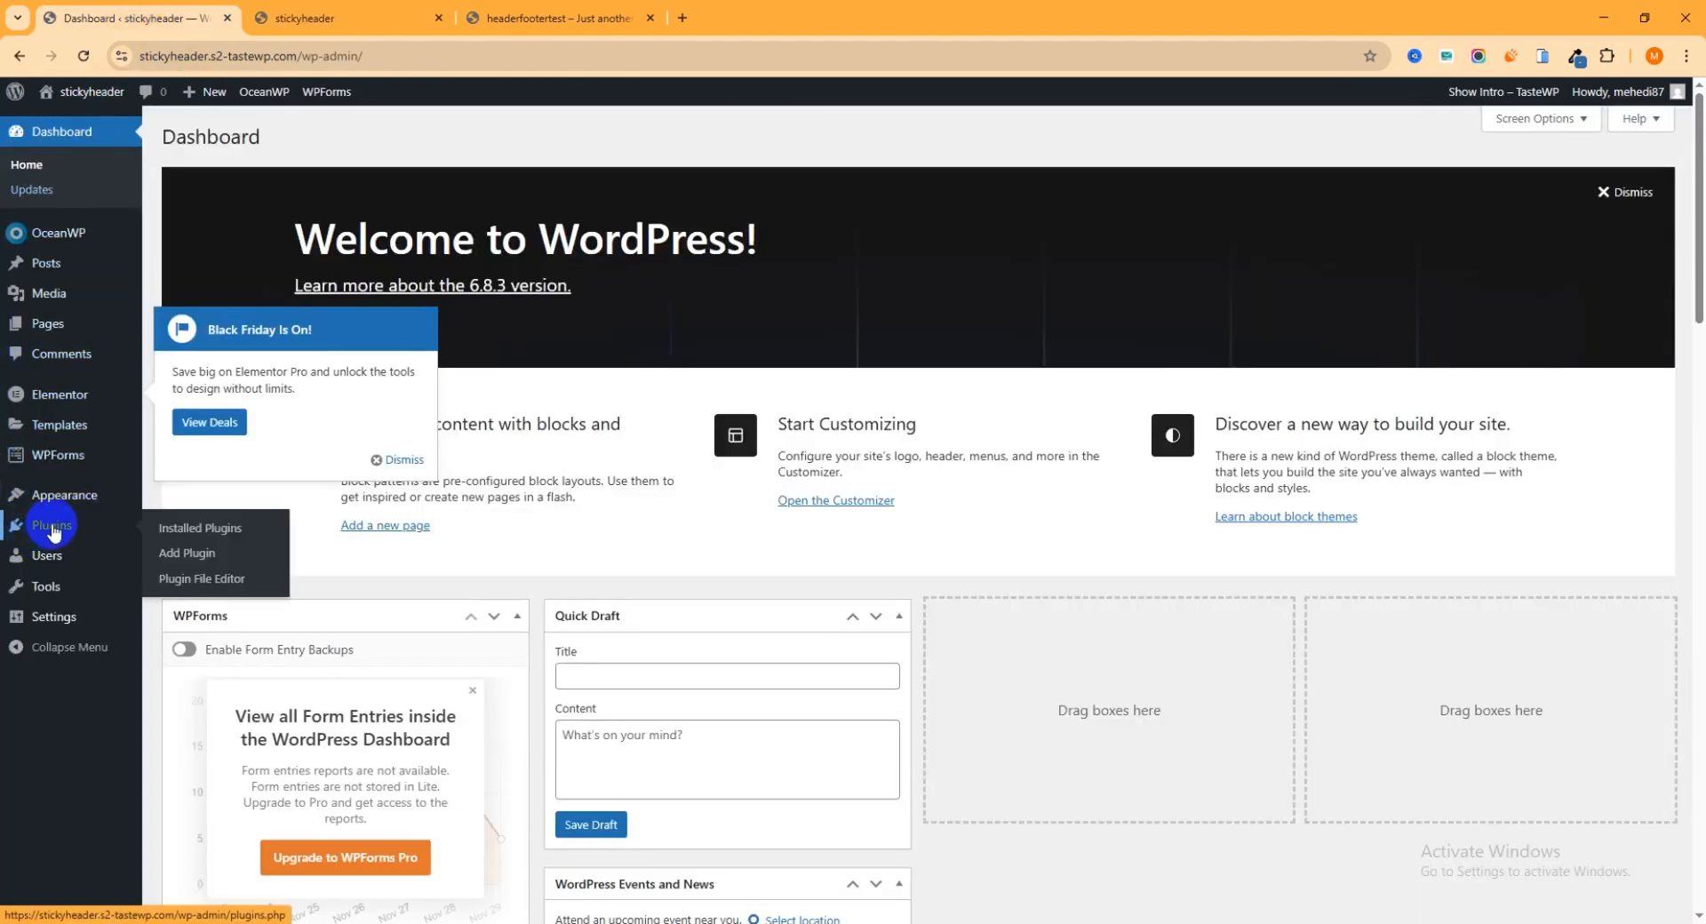
left_click(190, 556)
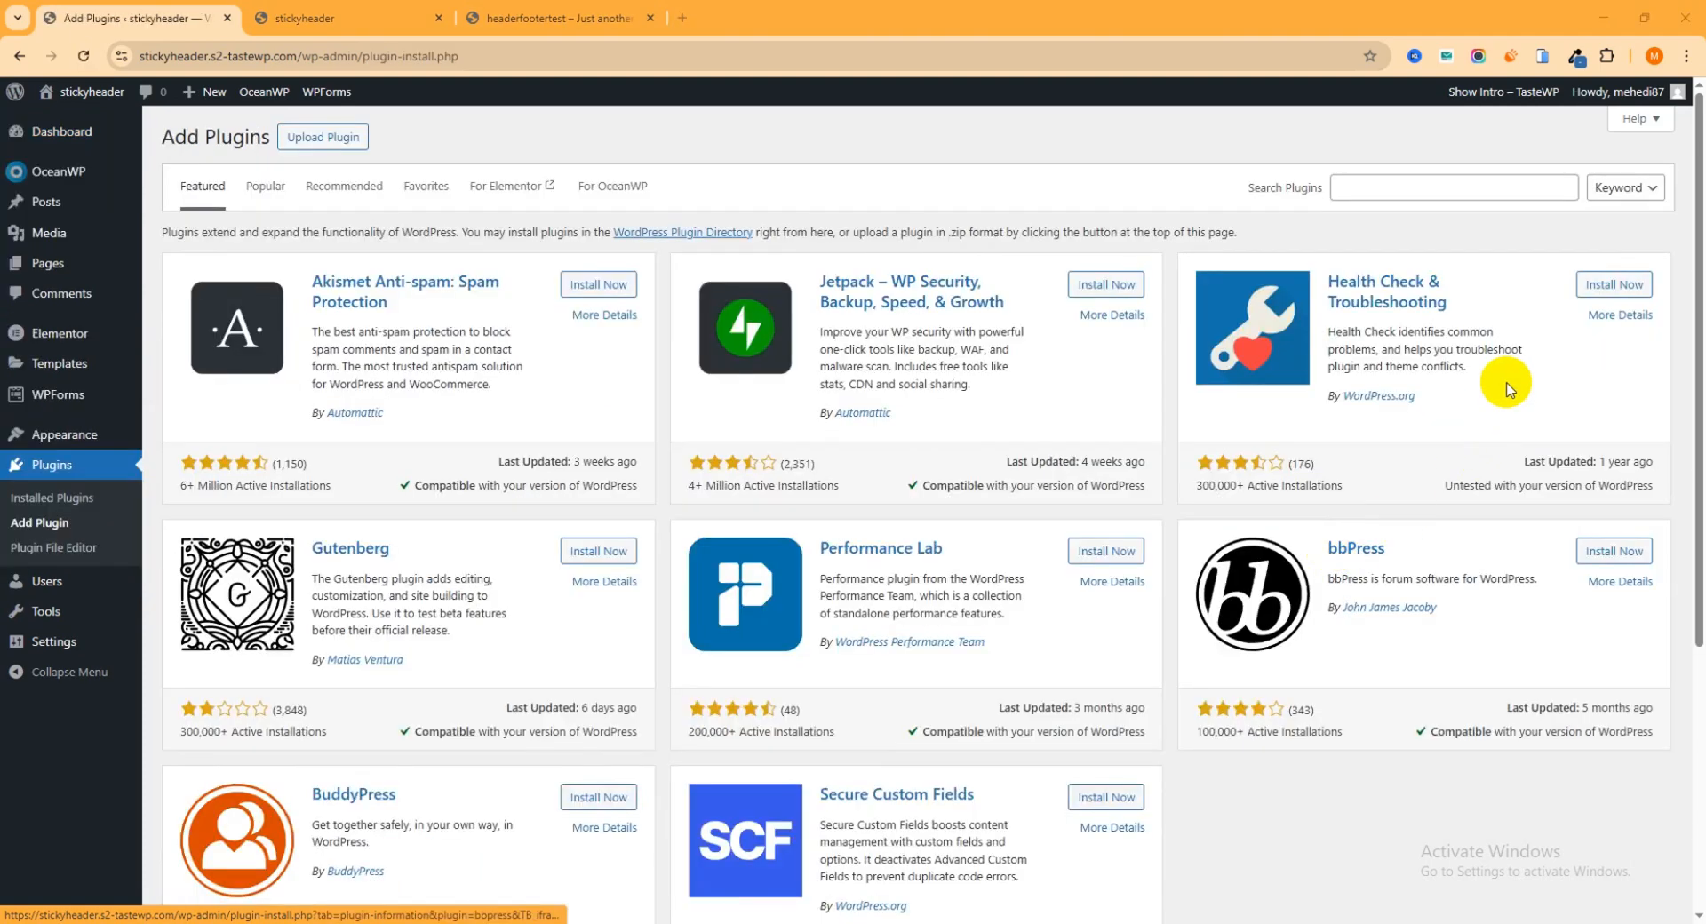
Step: Search the plugin directory for "elementskits", then install and activate ElementsKit Elementor Addons and Templates
left_click(1435, 190)
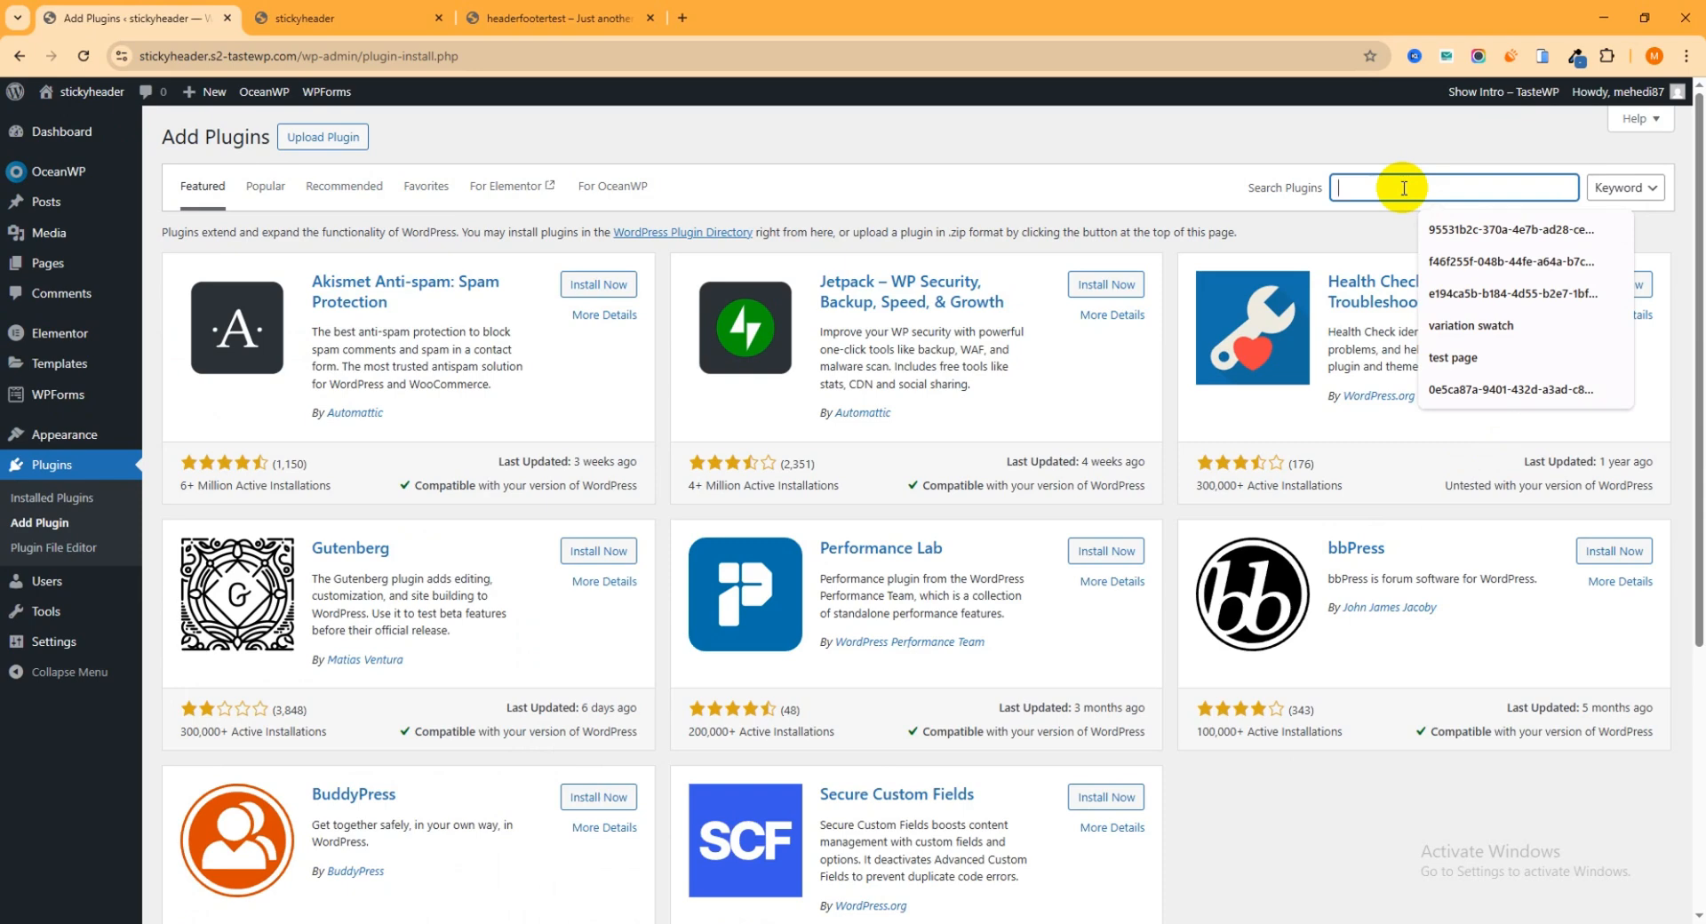
type("el")
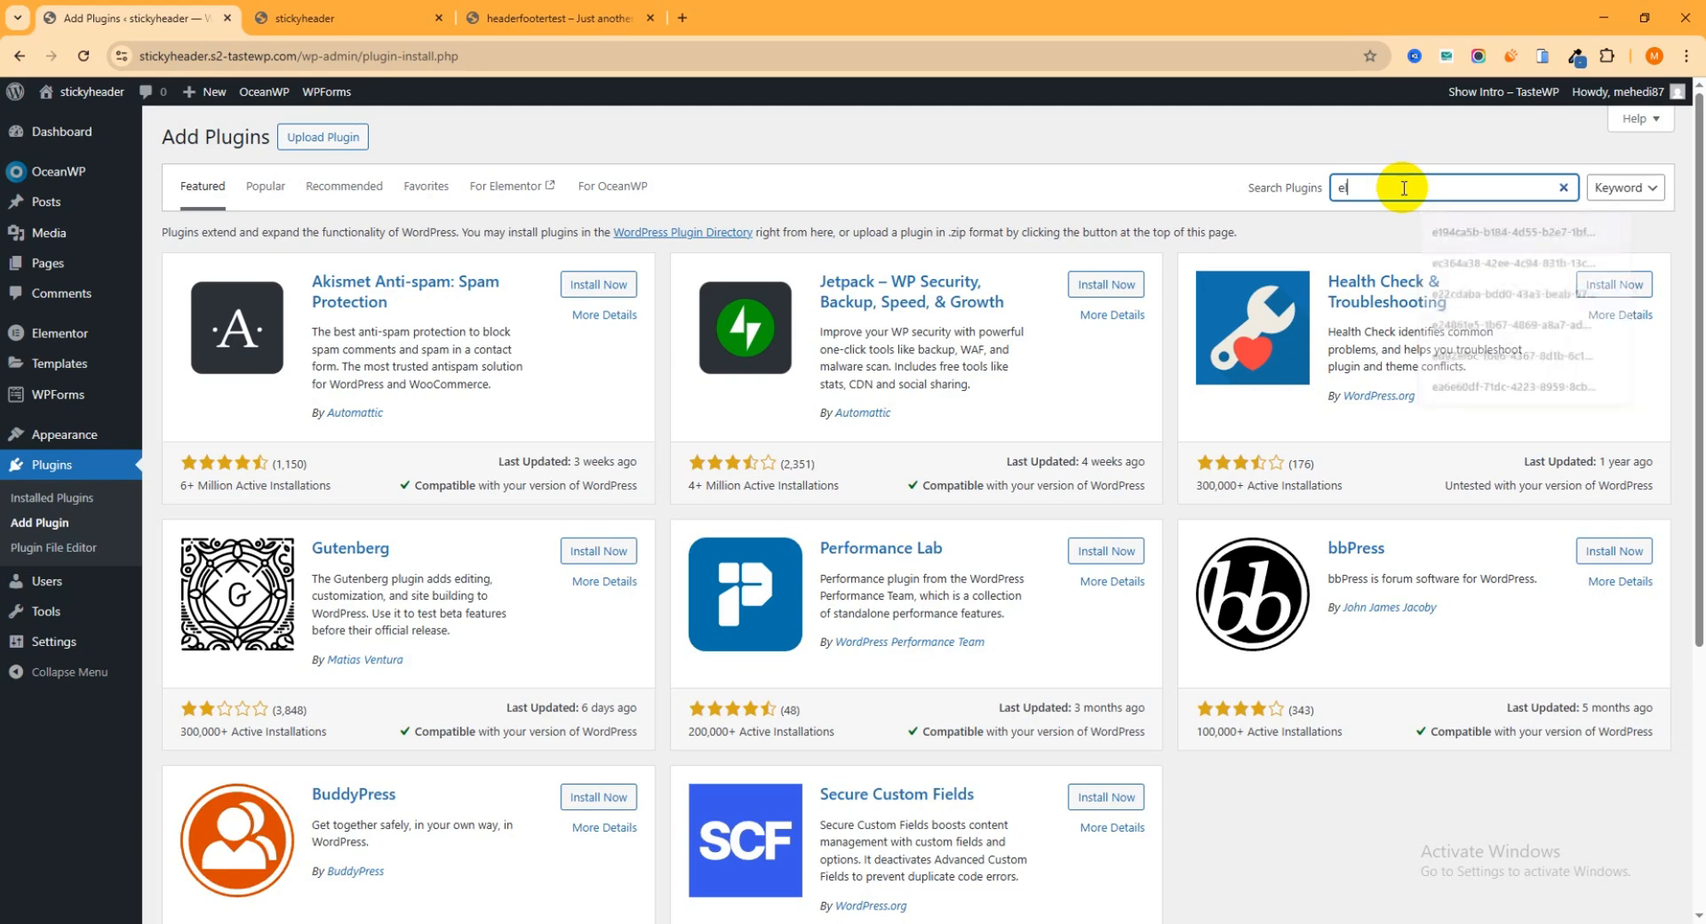
type("ementskit")
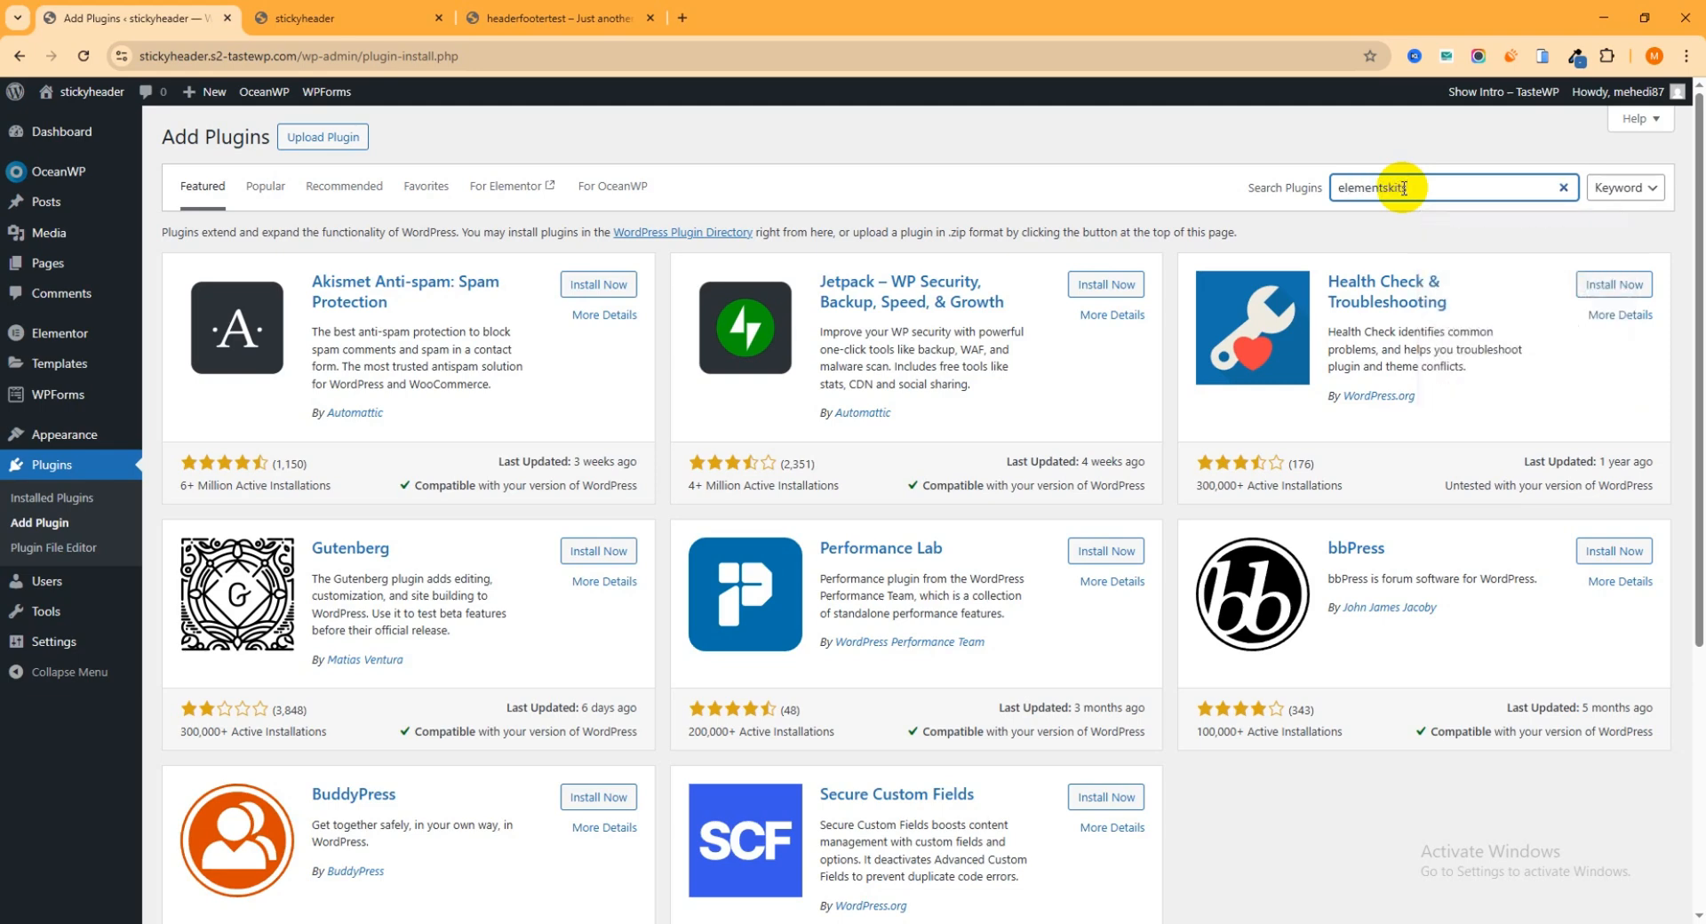
type("s")
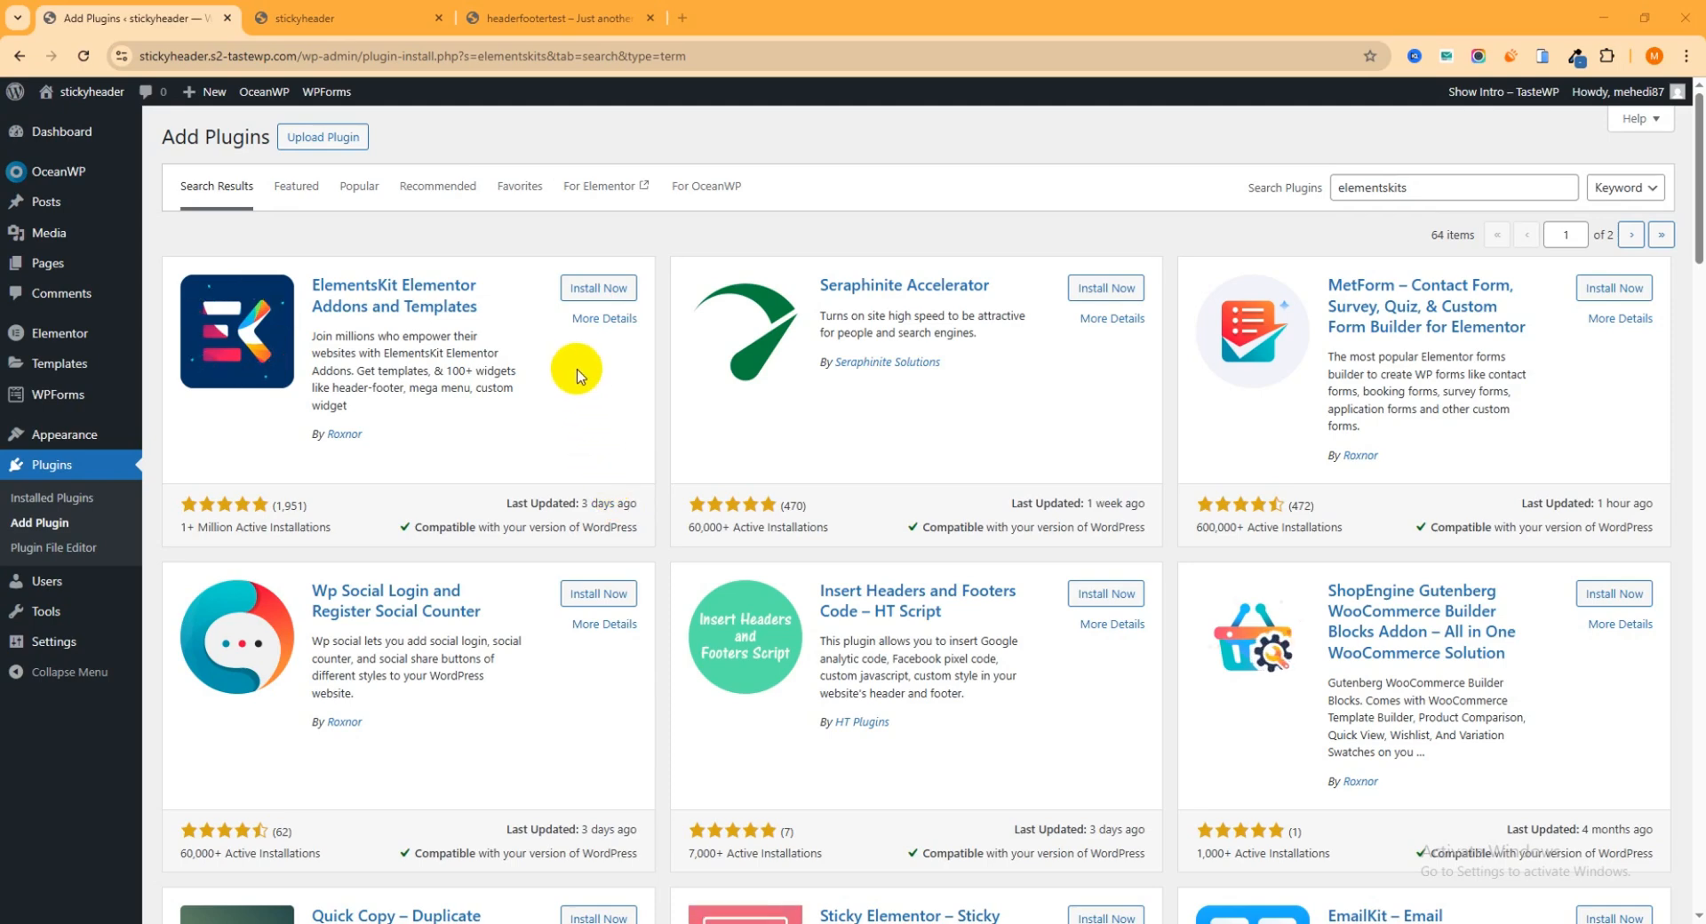
left_click(597, 295)
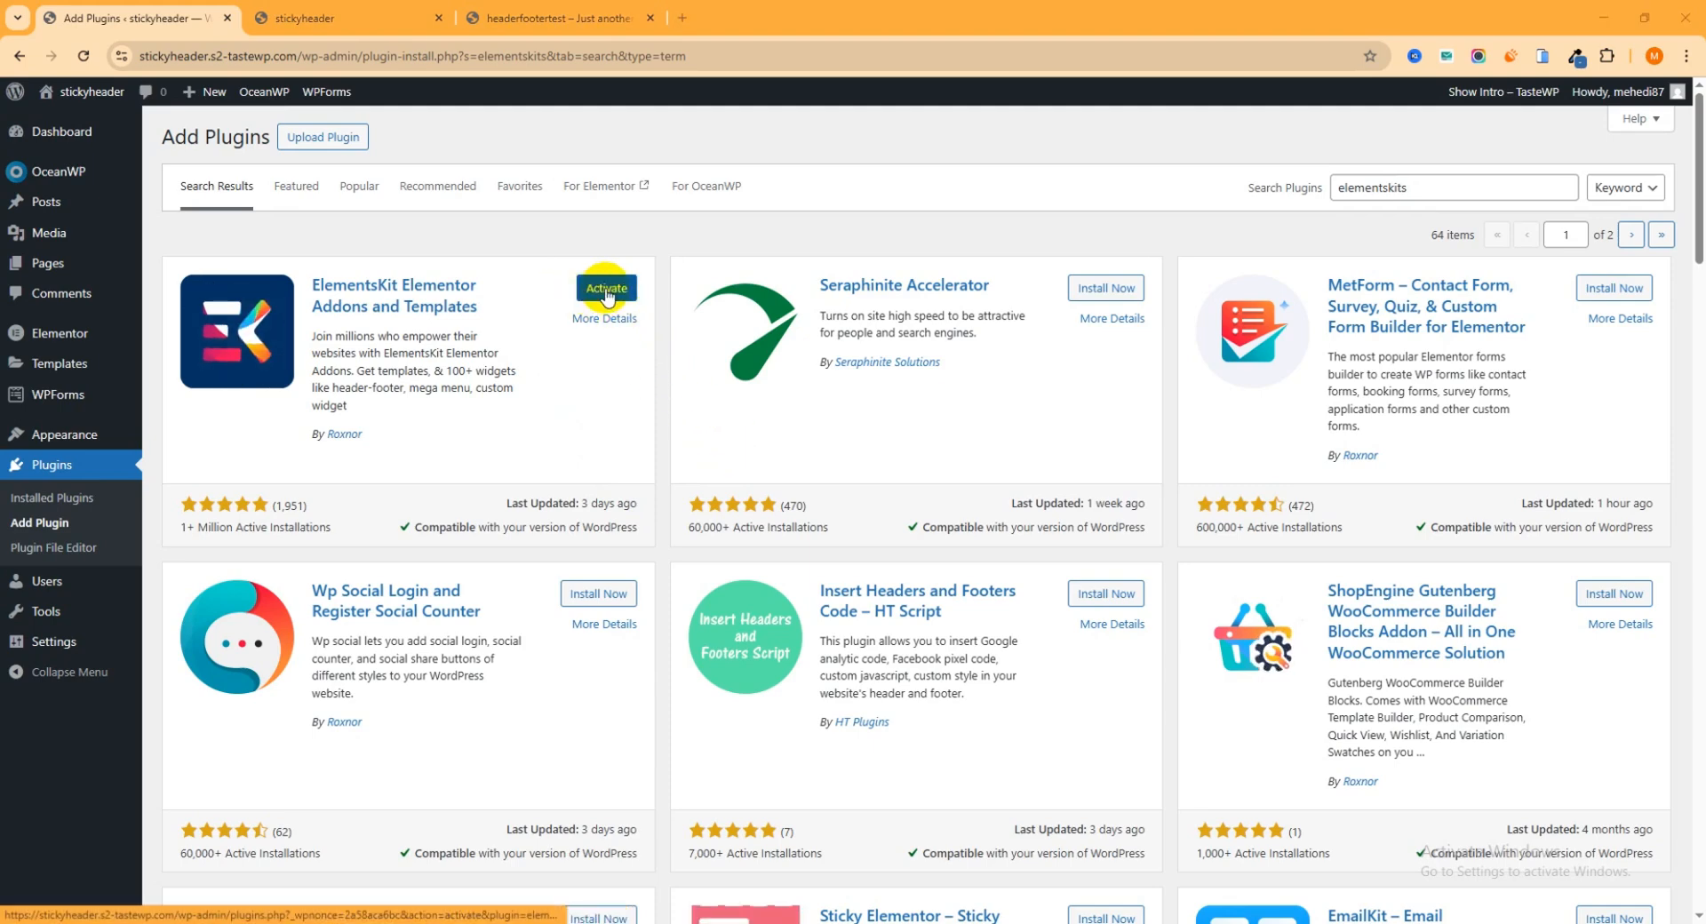
left_click(607, 289)
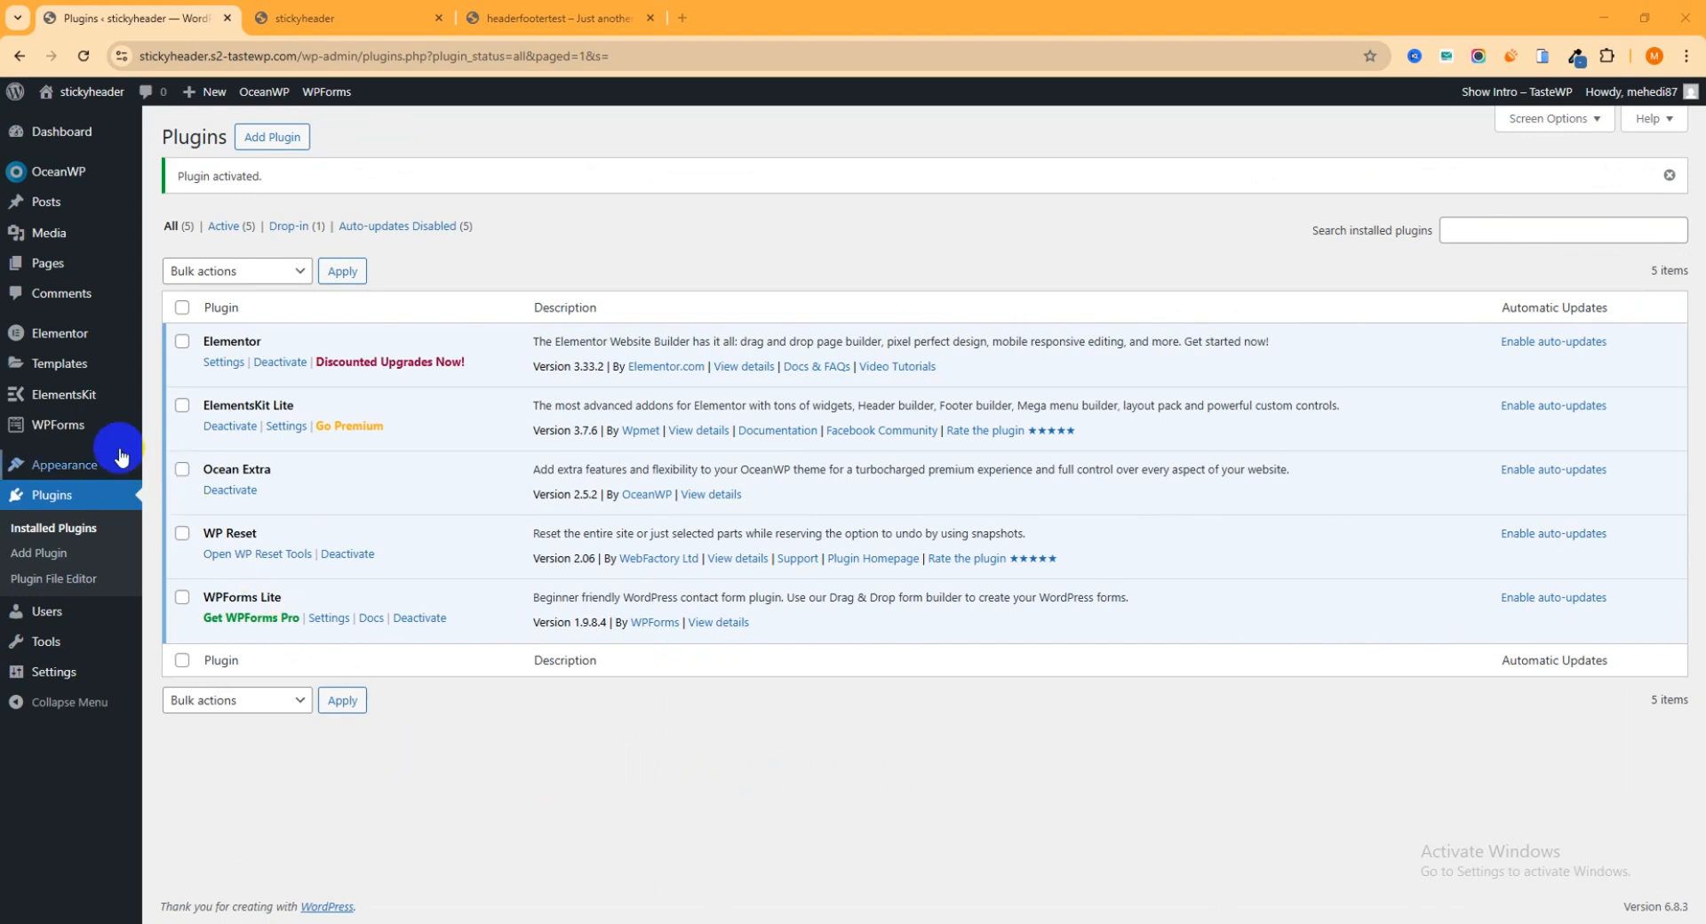
Step: Complete the configuration page of the ElementsKit setup as Custom with the Header Footer module on
mouse_move(29, 401)
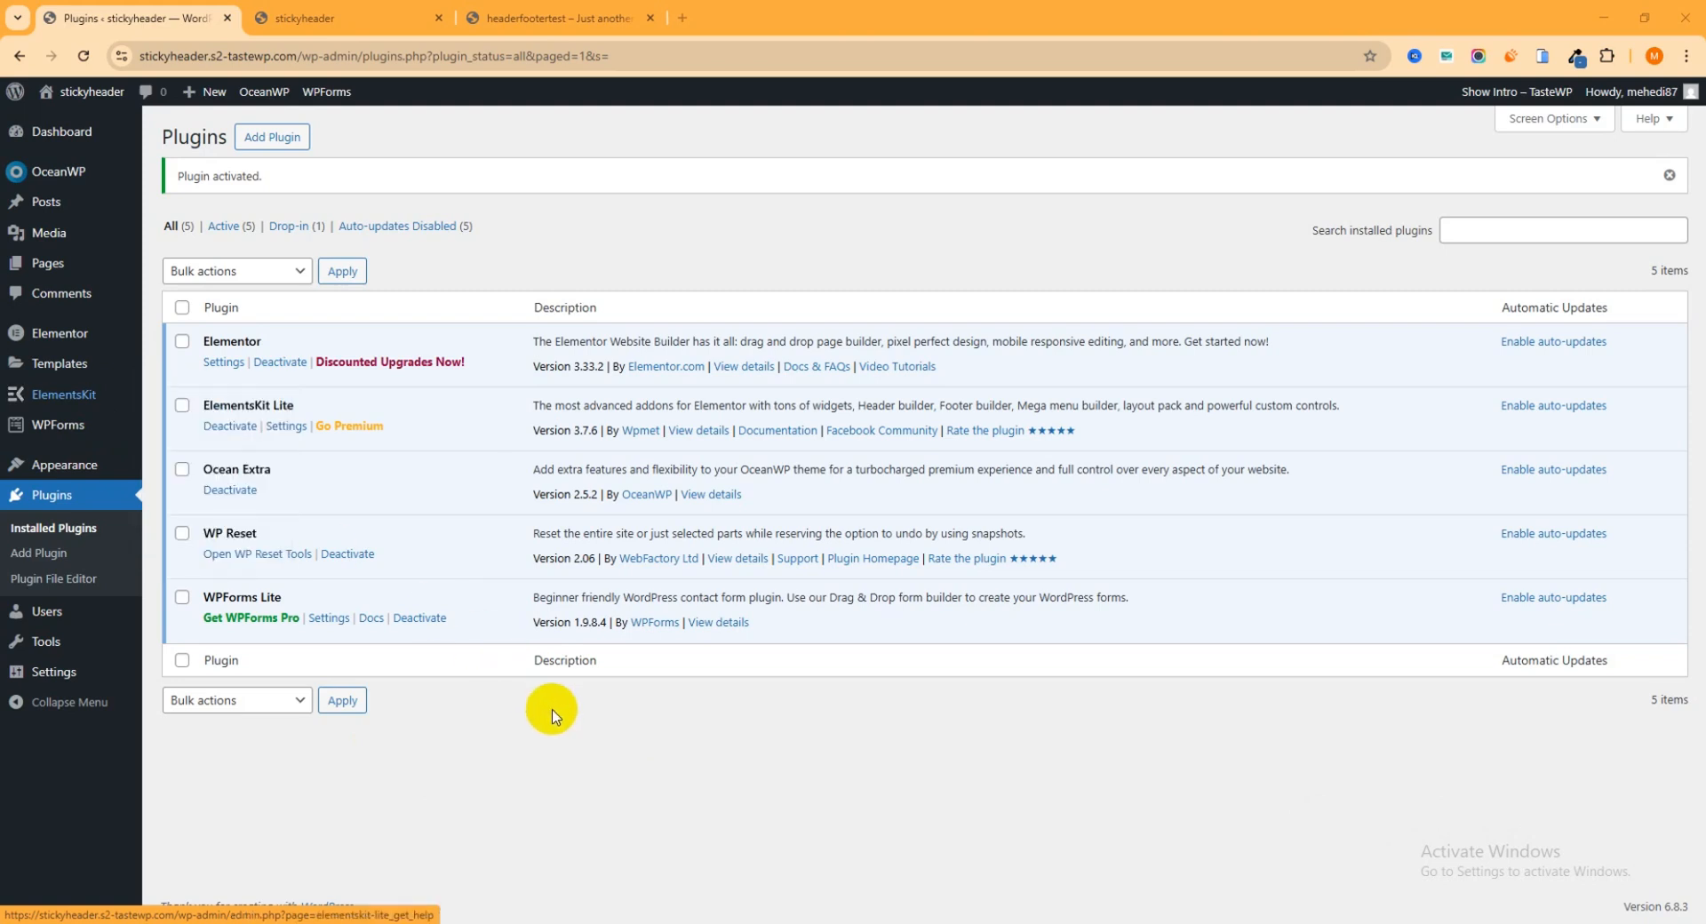
left_click(285, 430)
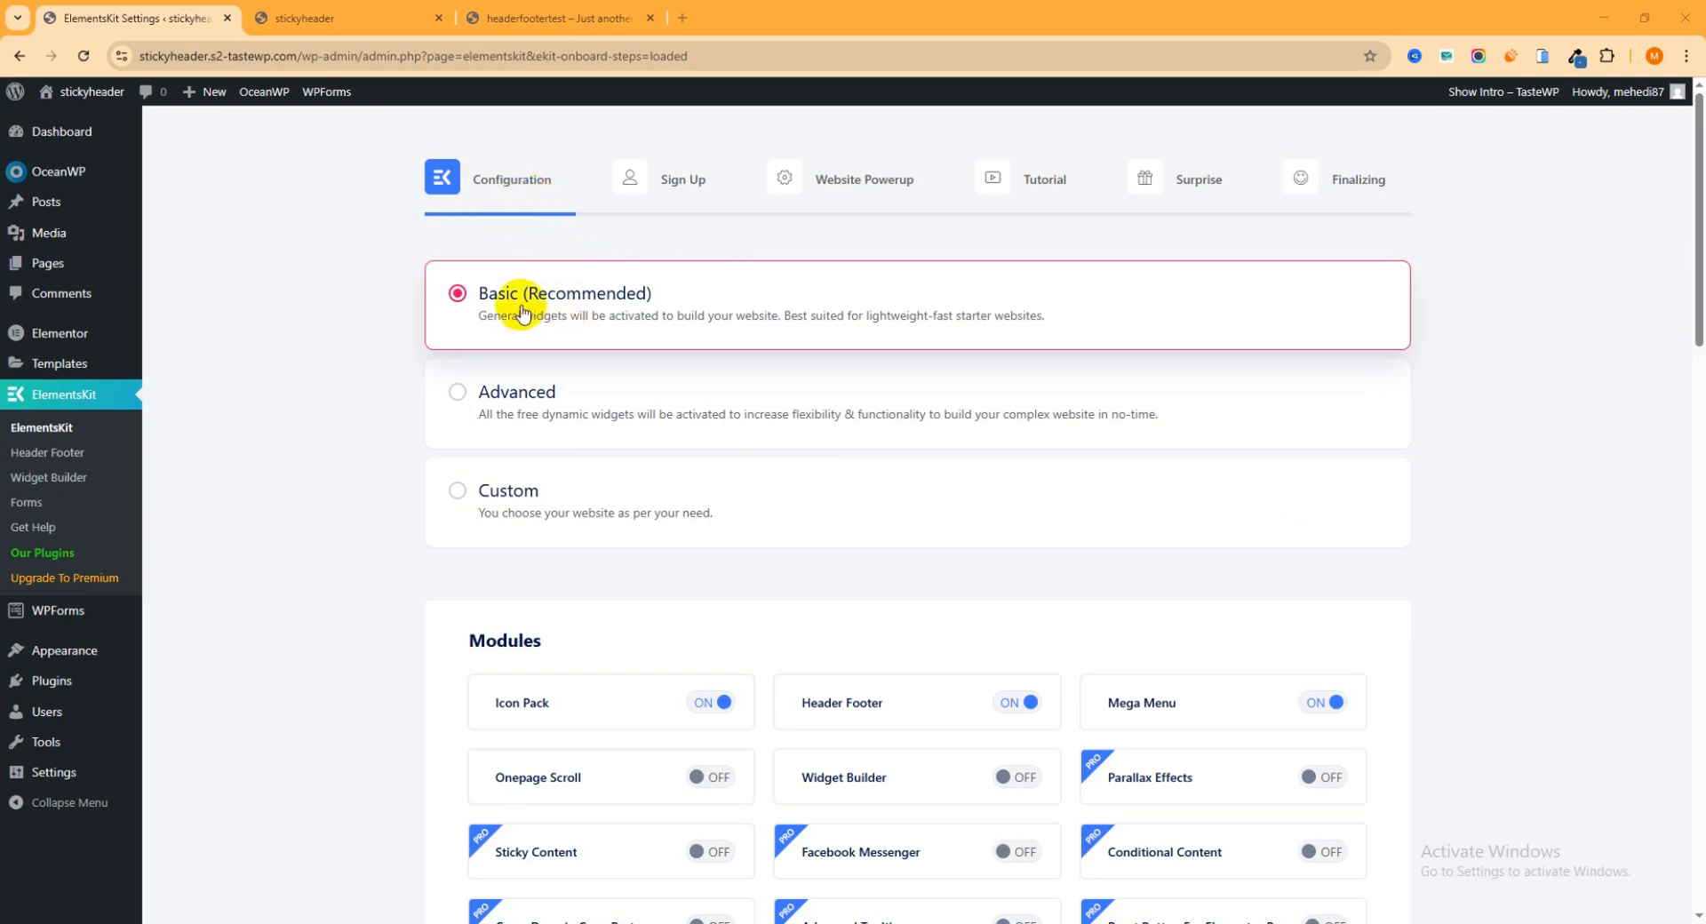
scroll(657, 315, "down", 3)
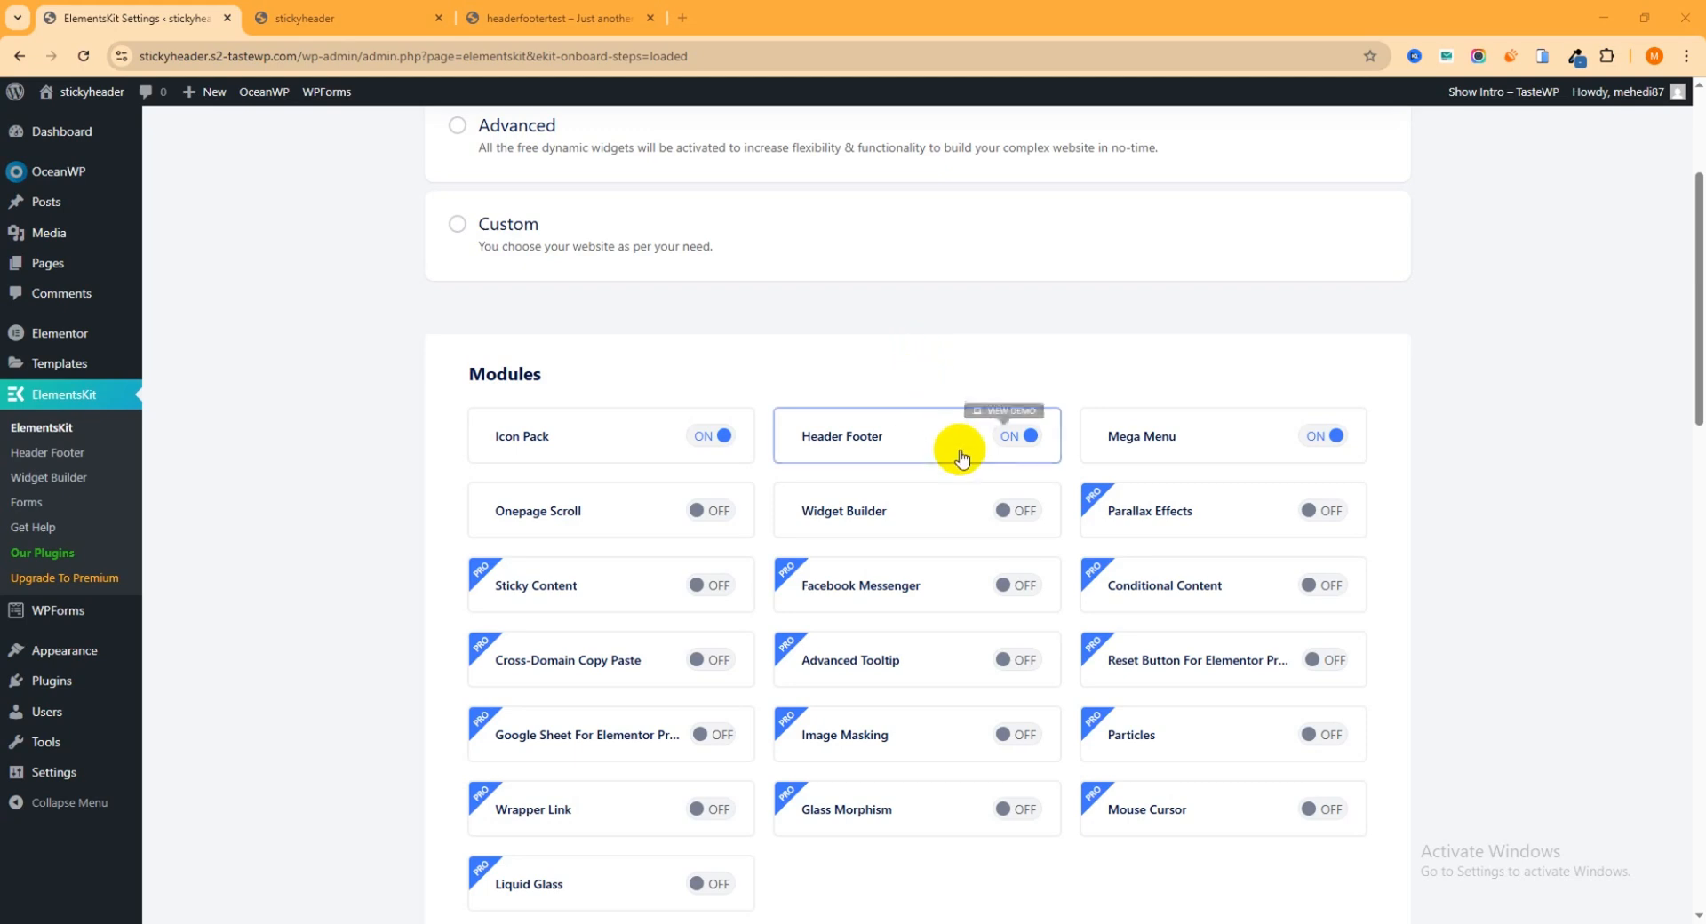
left_click(1013, 438)
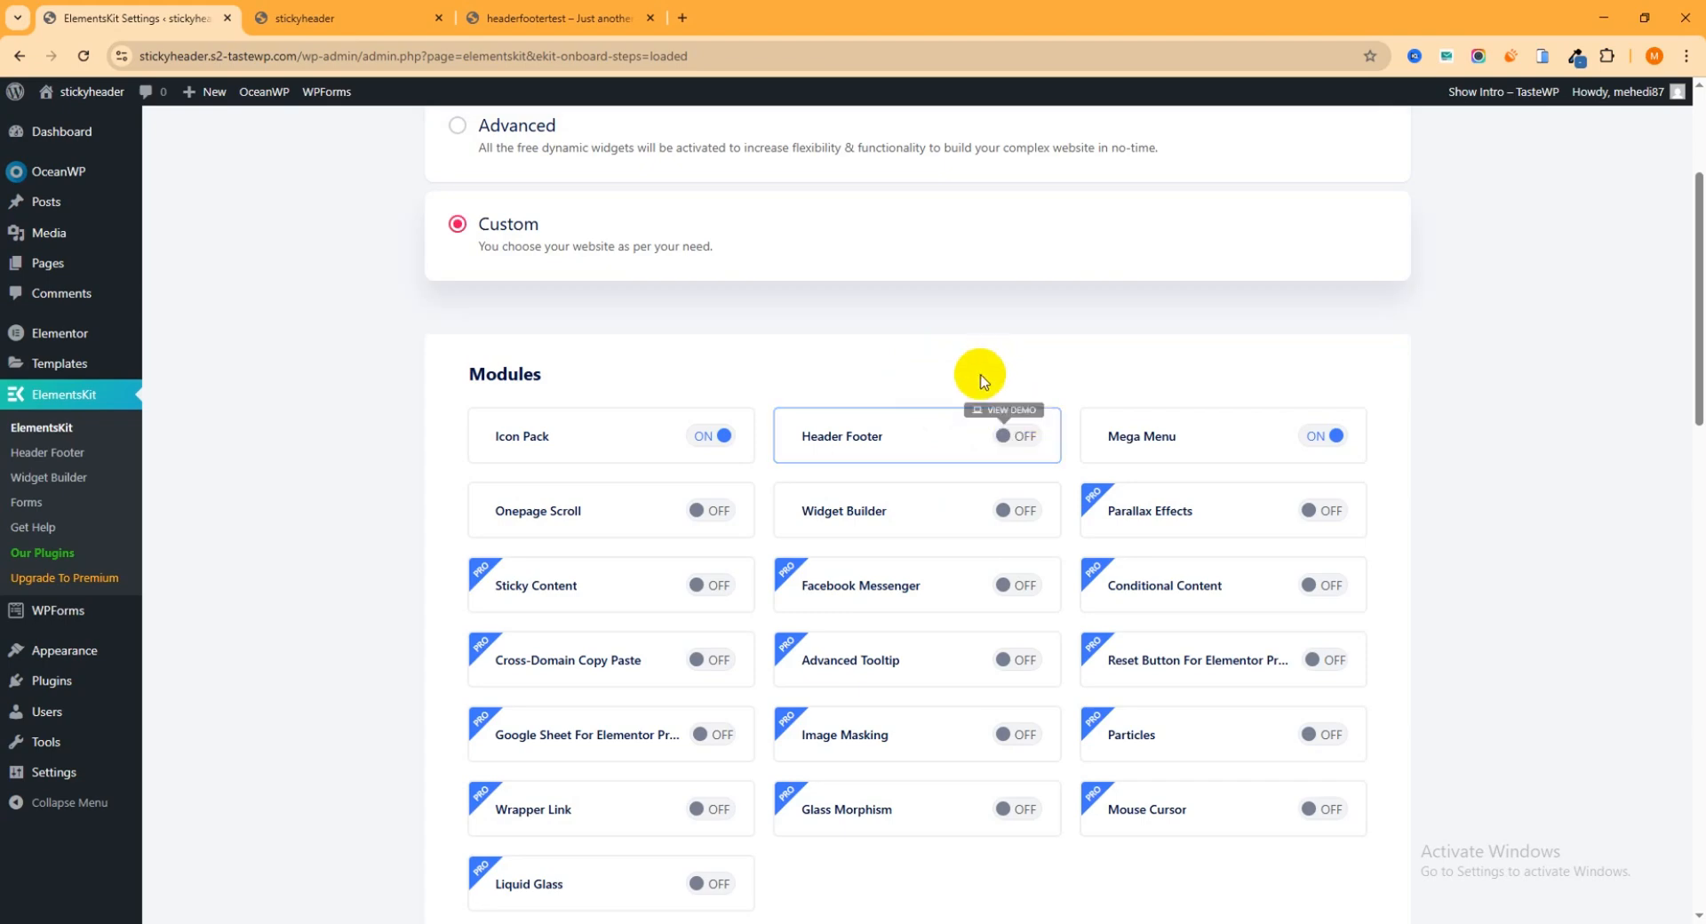
left_click(1020, 434)
scroll(1009, 457, "down", 6)
scroll(1002, 467, "down", 10)
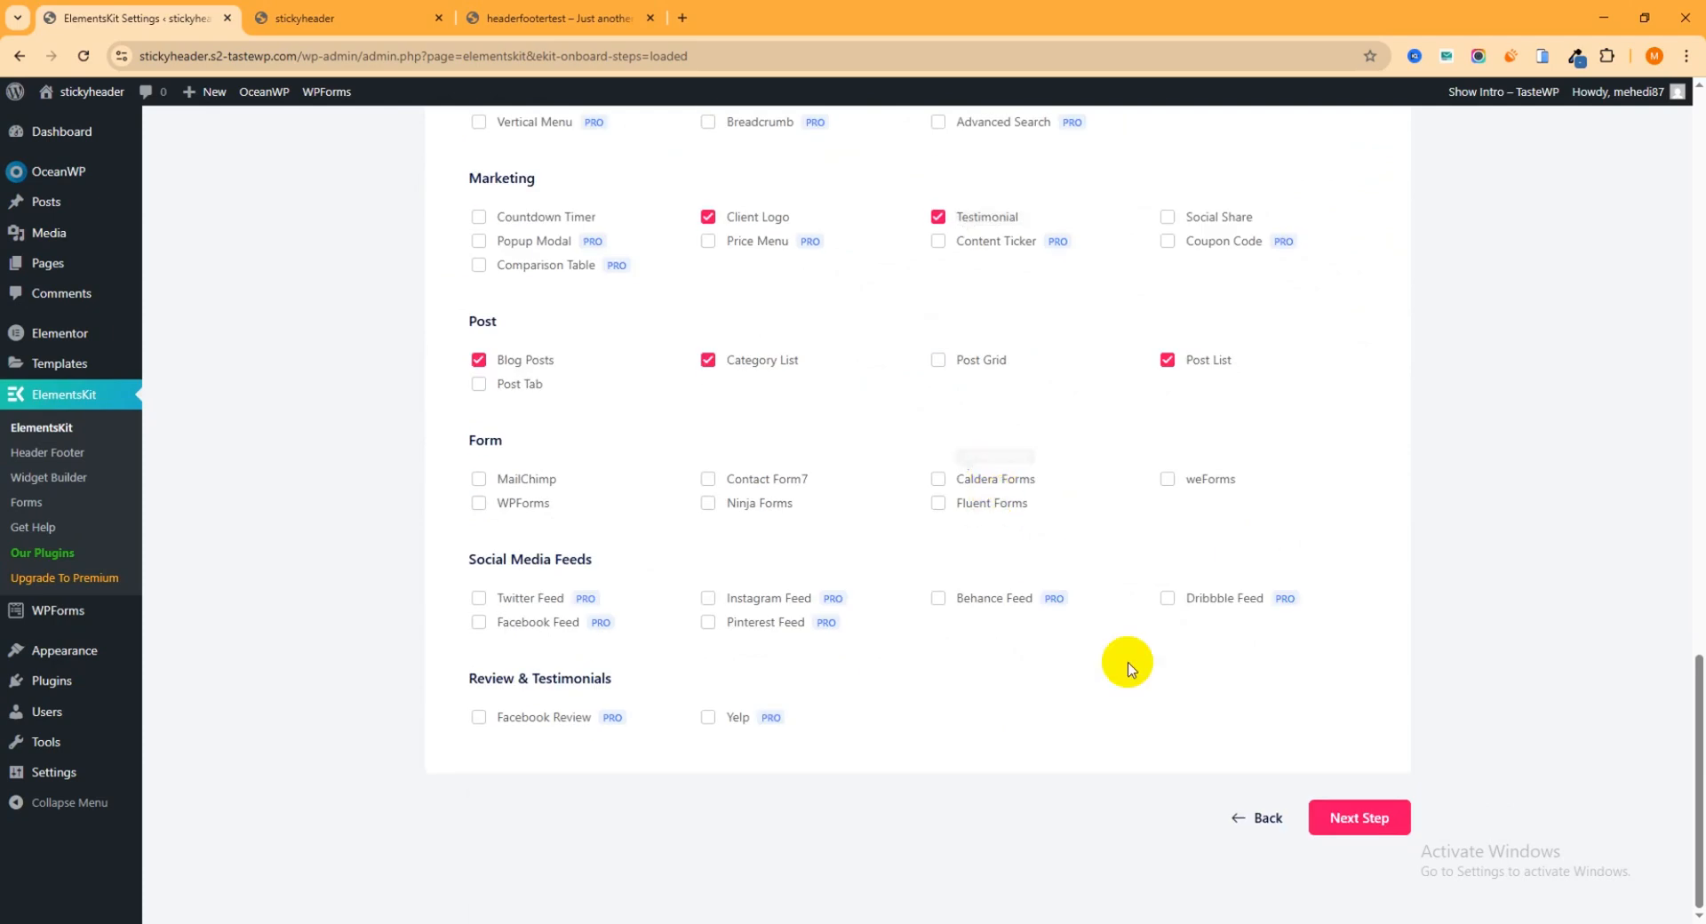
left_click(1364, 816)
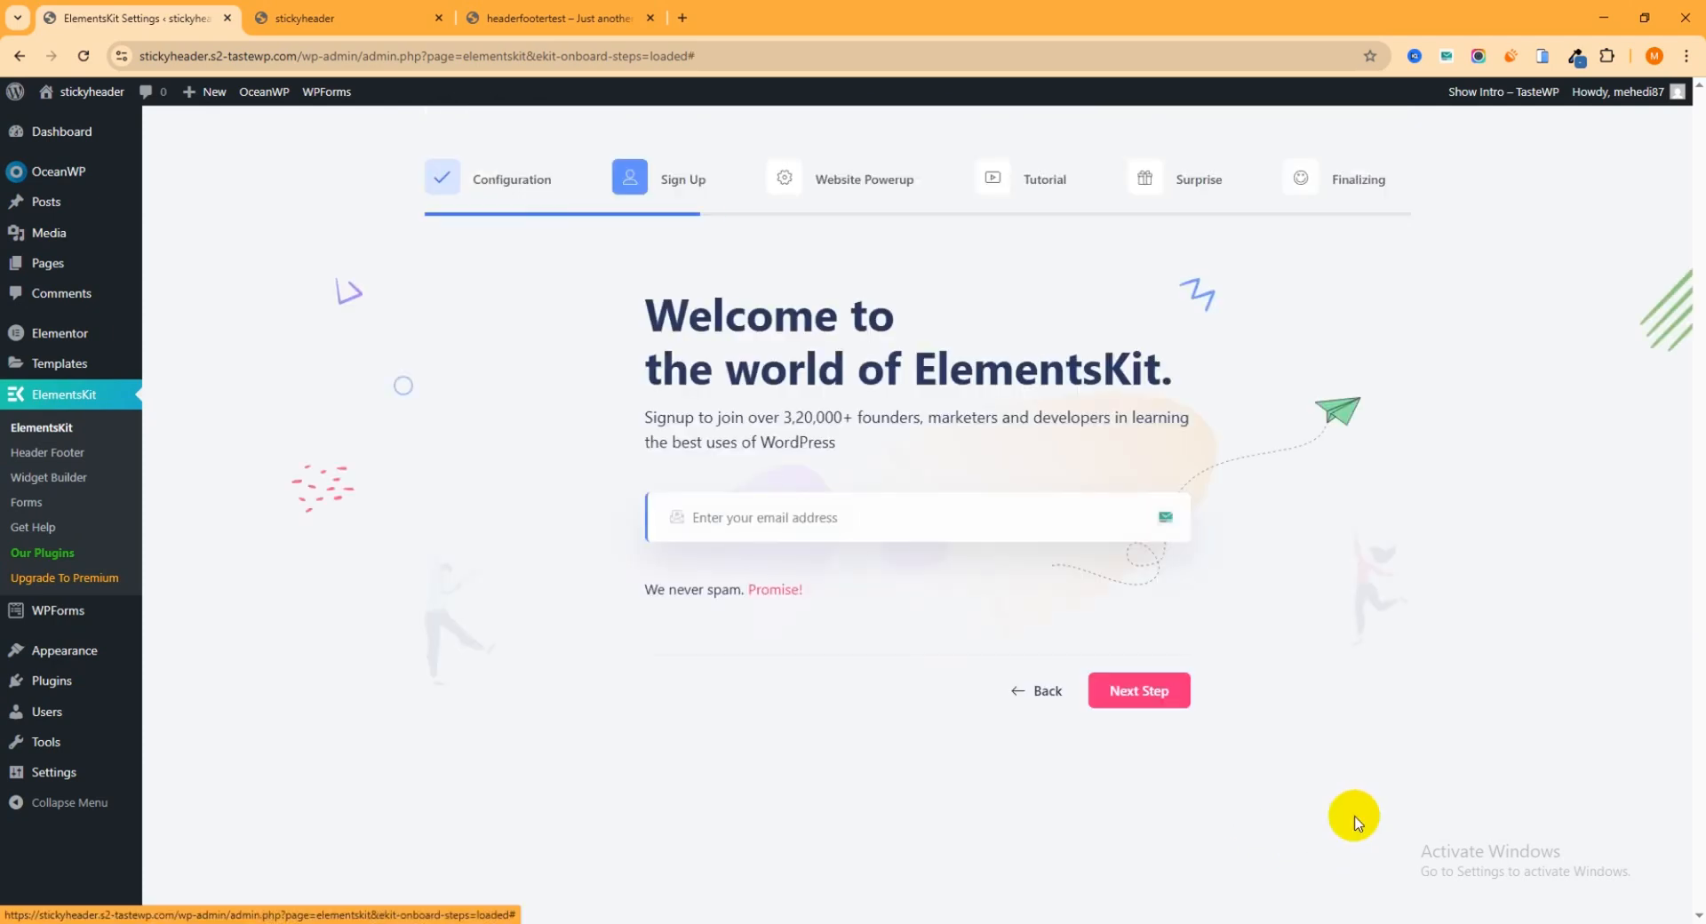
Step: Fill in the e-mail address on the ElementsKit sign-up page and proceed to Website Powerup
left_click(845, 517)
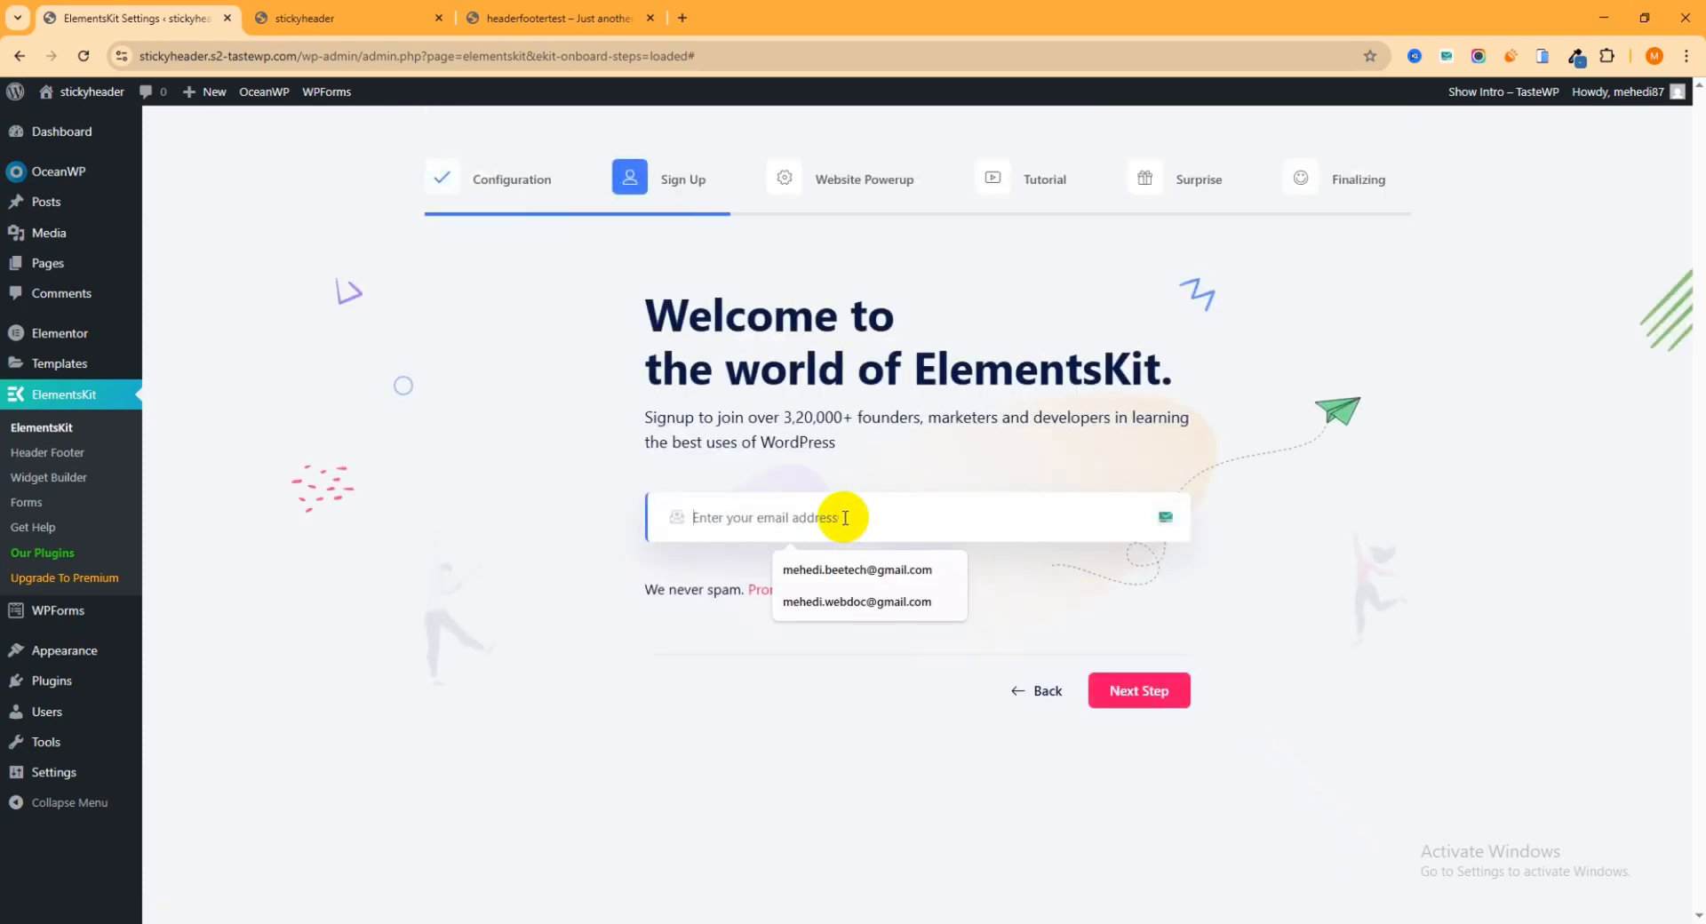
left_click(858, 569)
left_click(1141, 692)
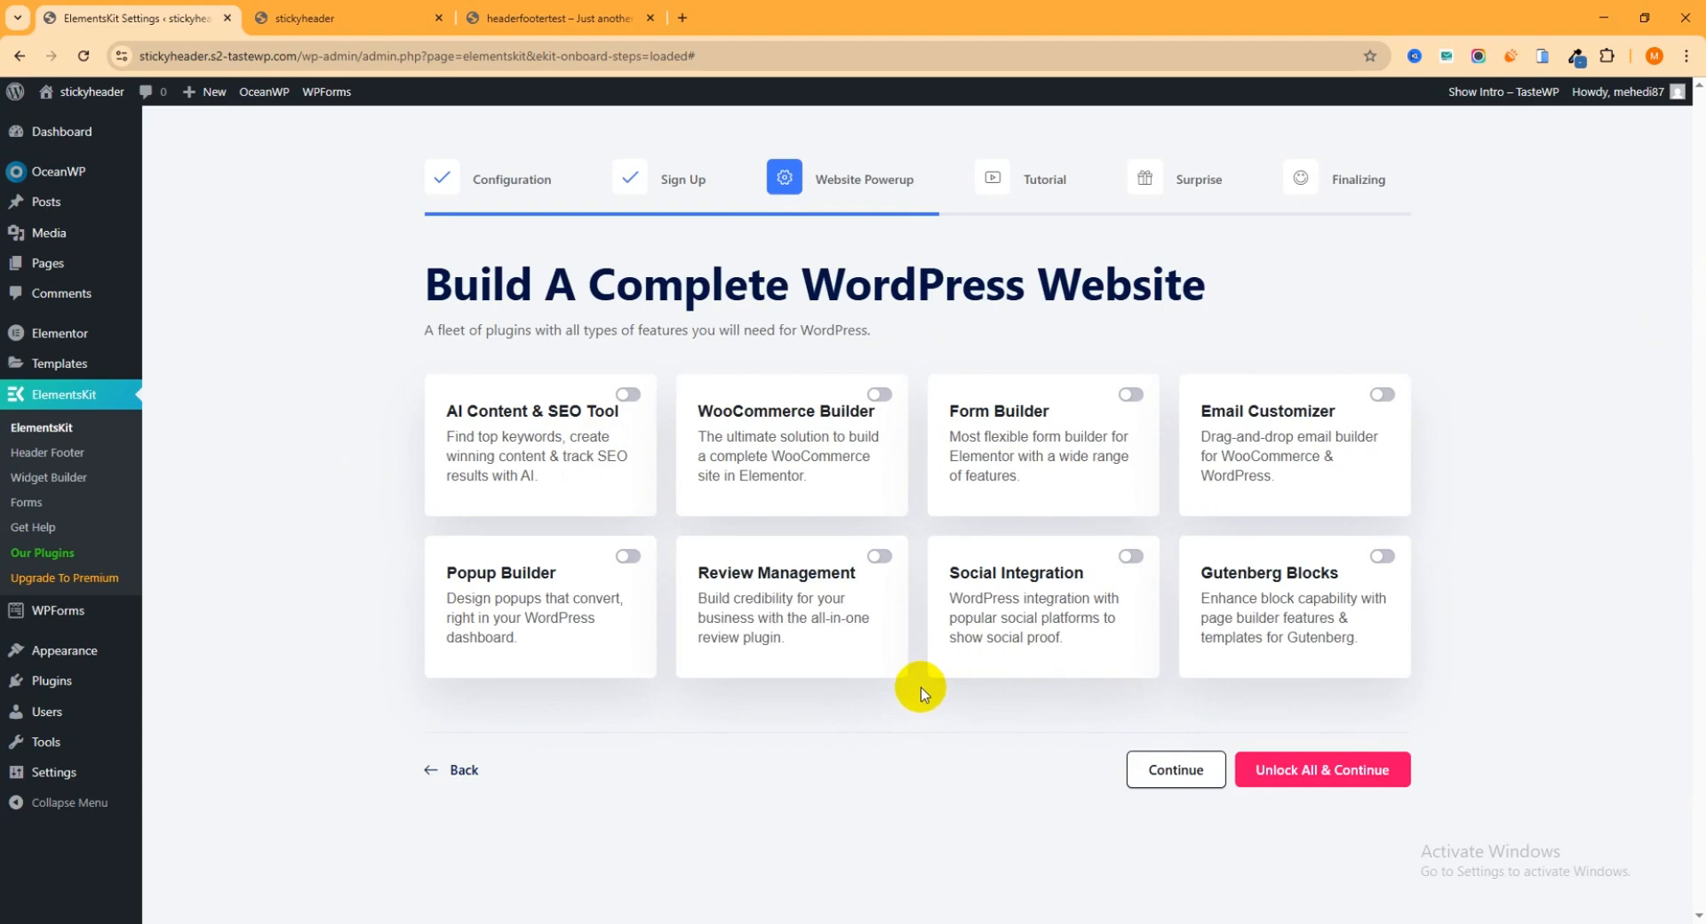
Step: Complete the ElementsKit setup without enabling any Website Powerup plugins and view its Modules settings
left_click(1178, 772)
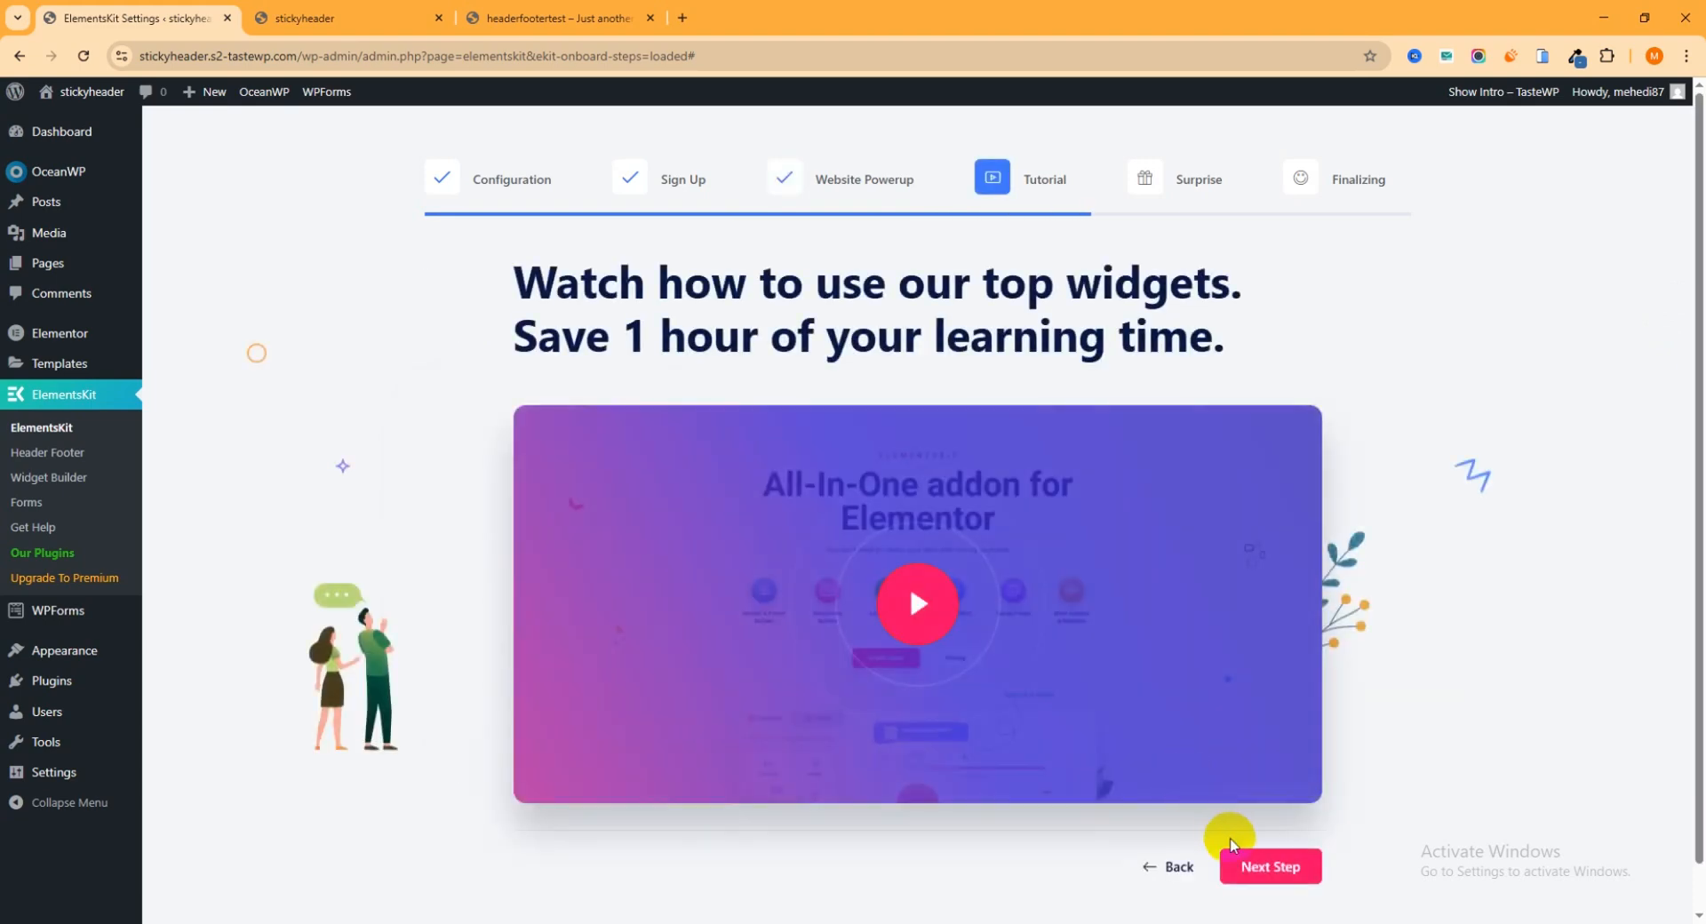
left_click(1268, 865)
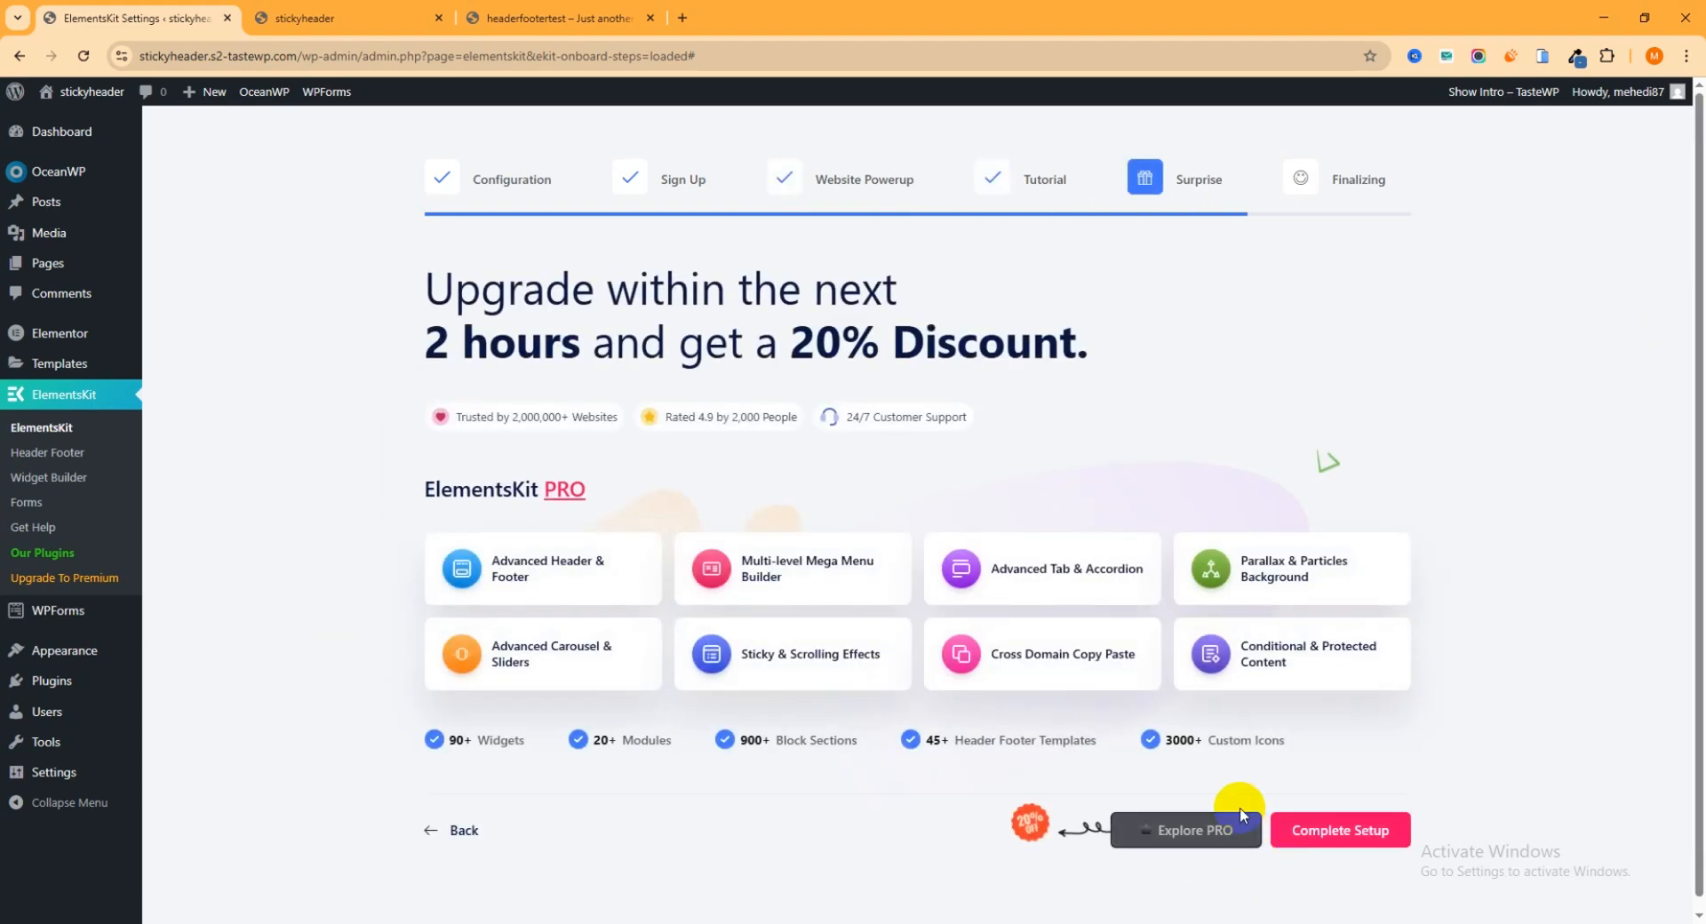
left_click(1354, 821)
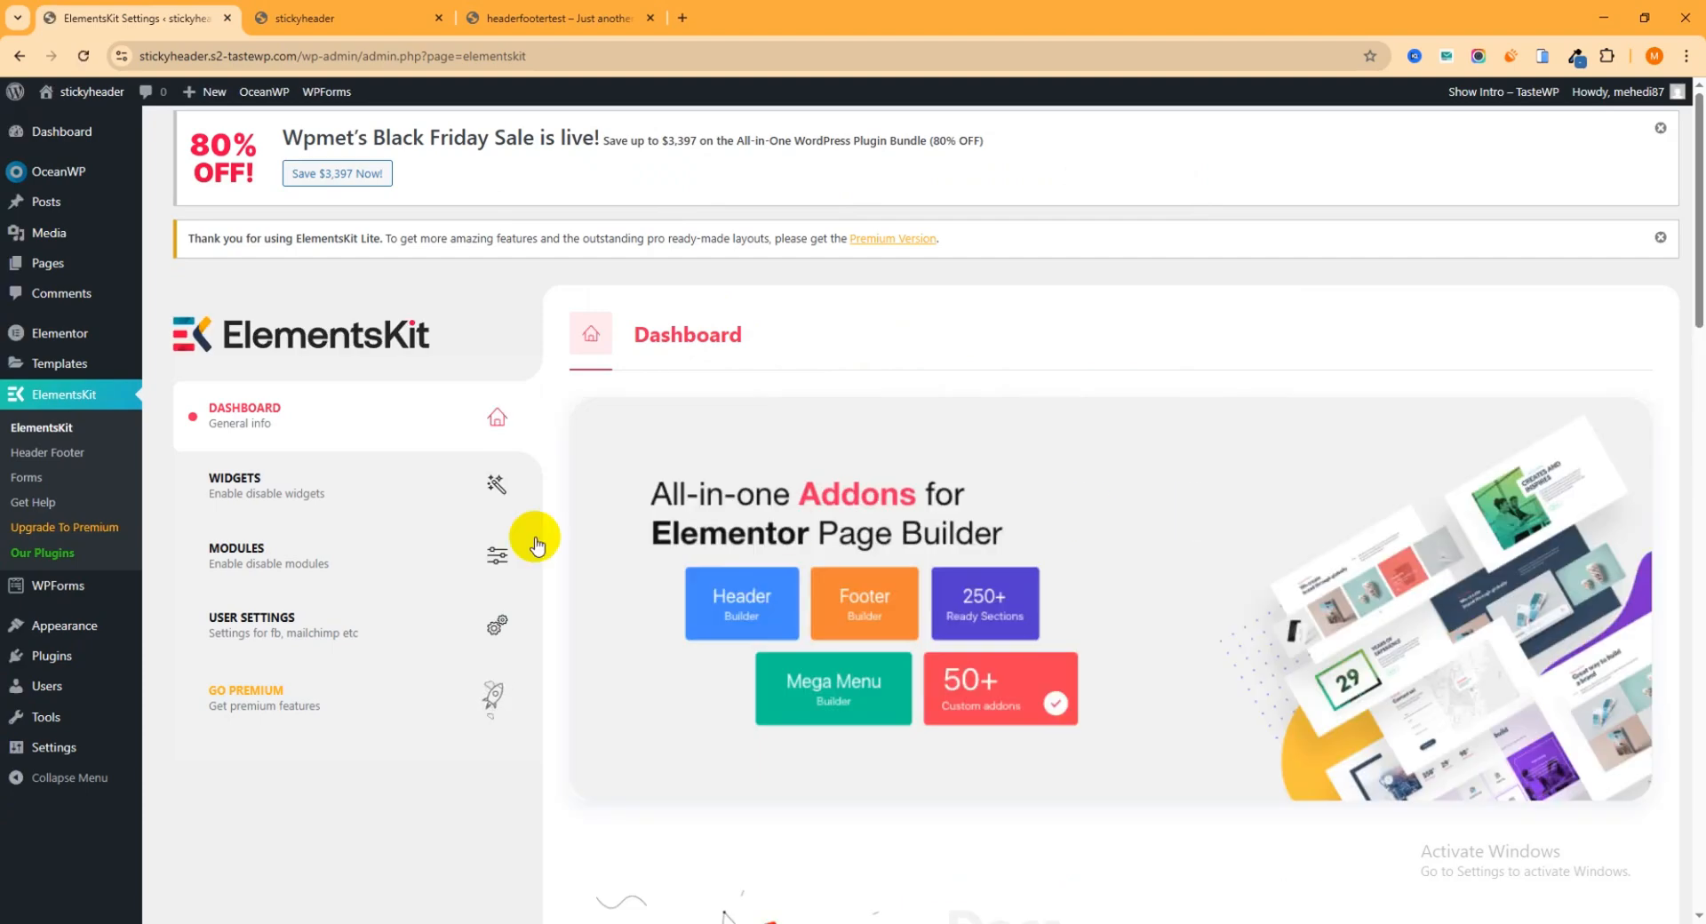
left_click(285, 561)
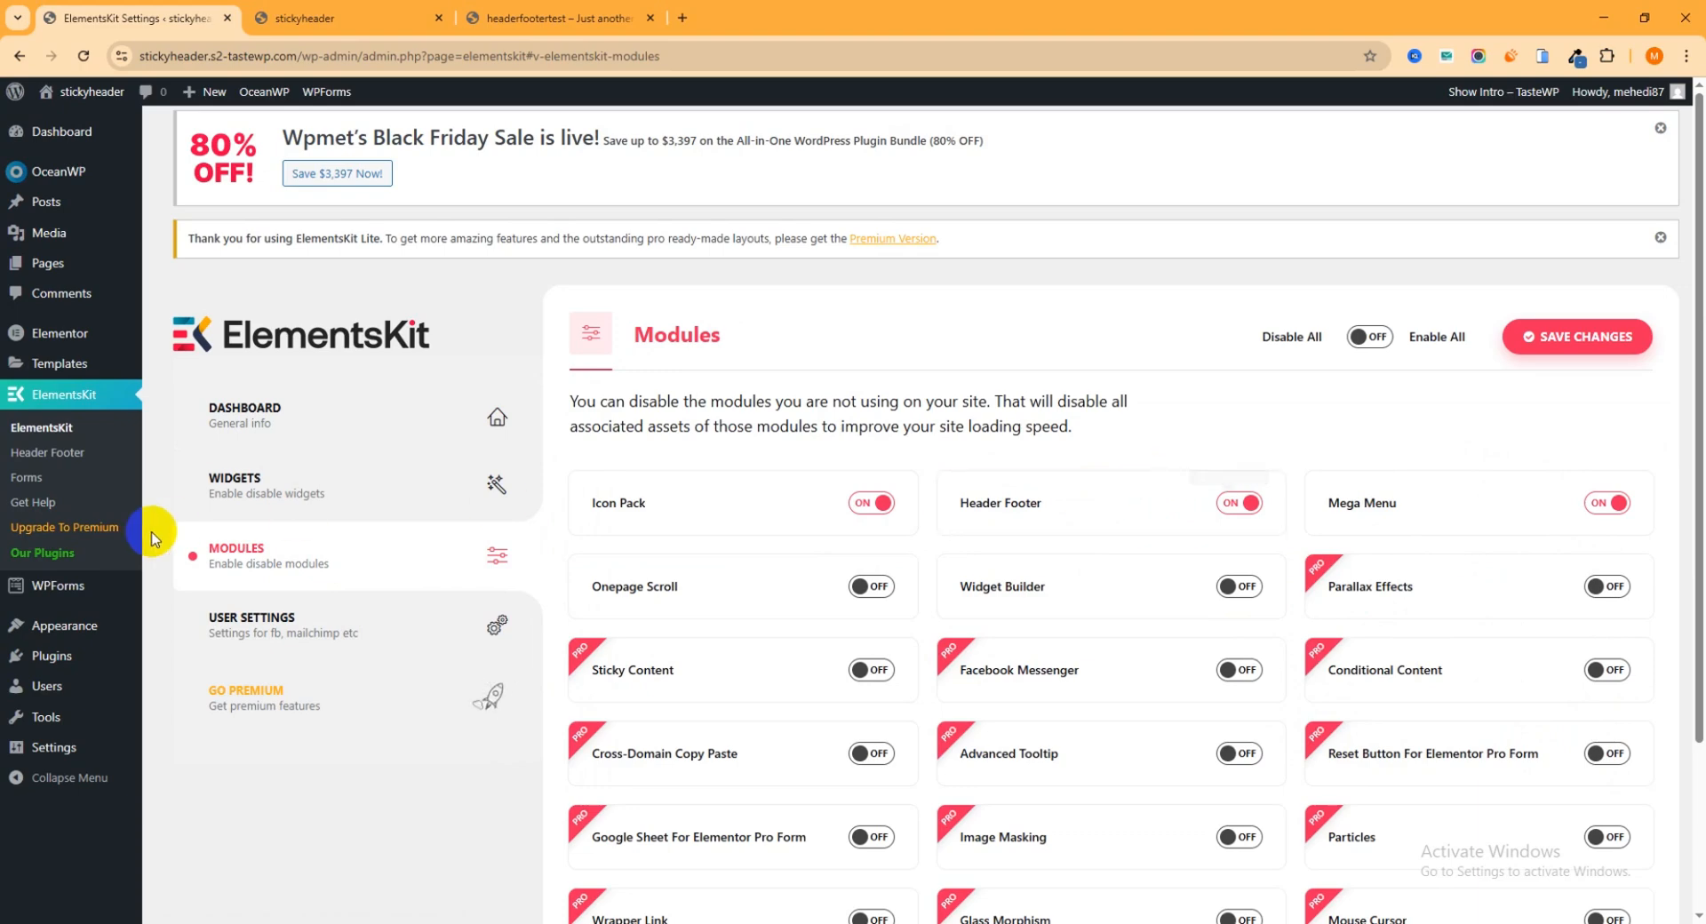
Step: Search the plugin directory for "Sticky header effect for elementor", then install and activate Sticky Header Effects for Elementor
mouse_move(71, 671)
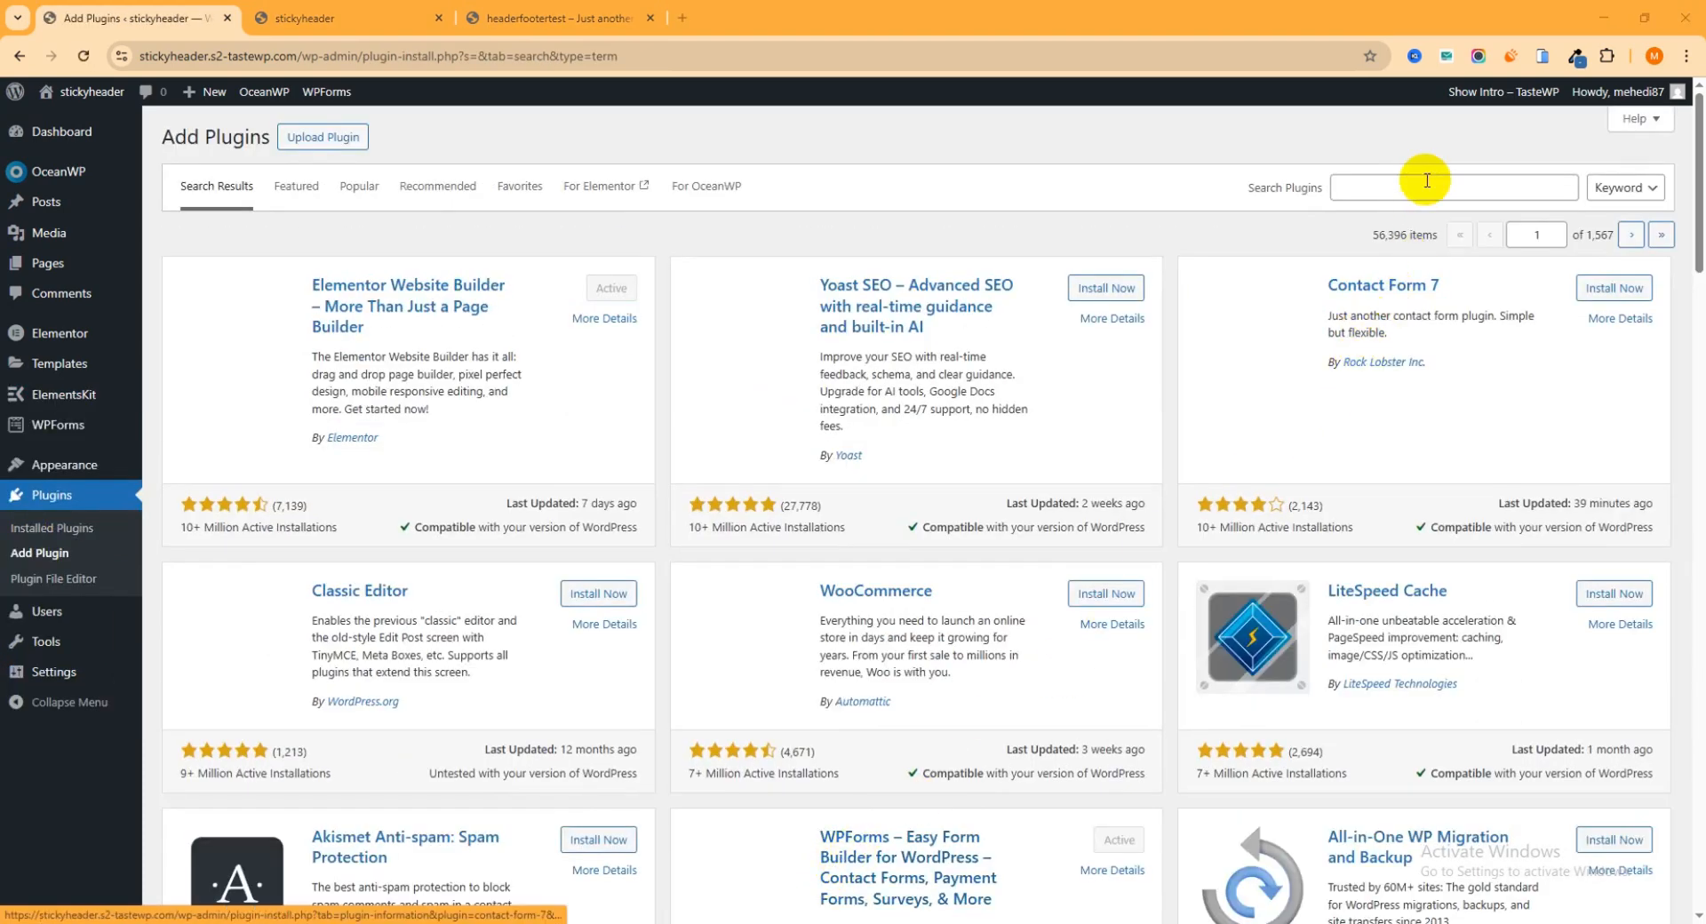
left_click(1411, 188)
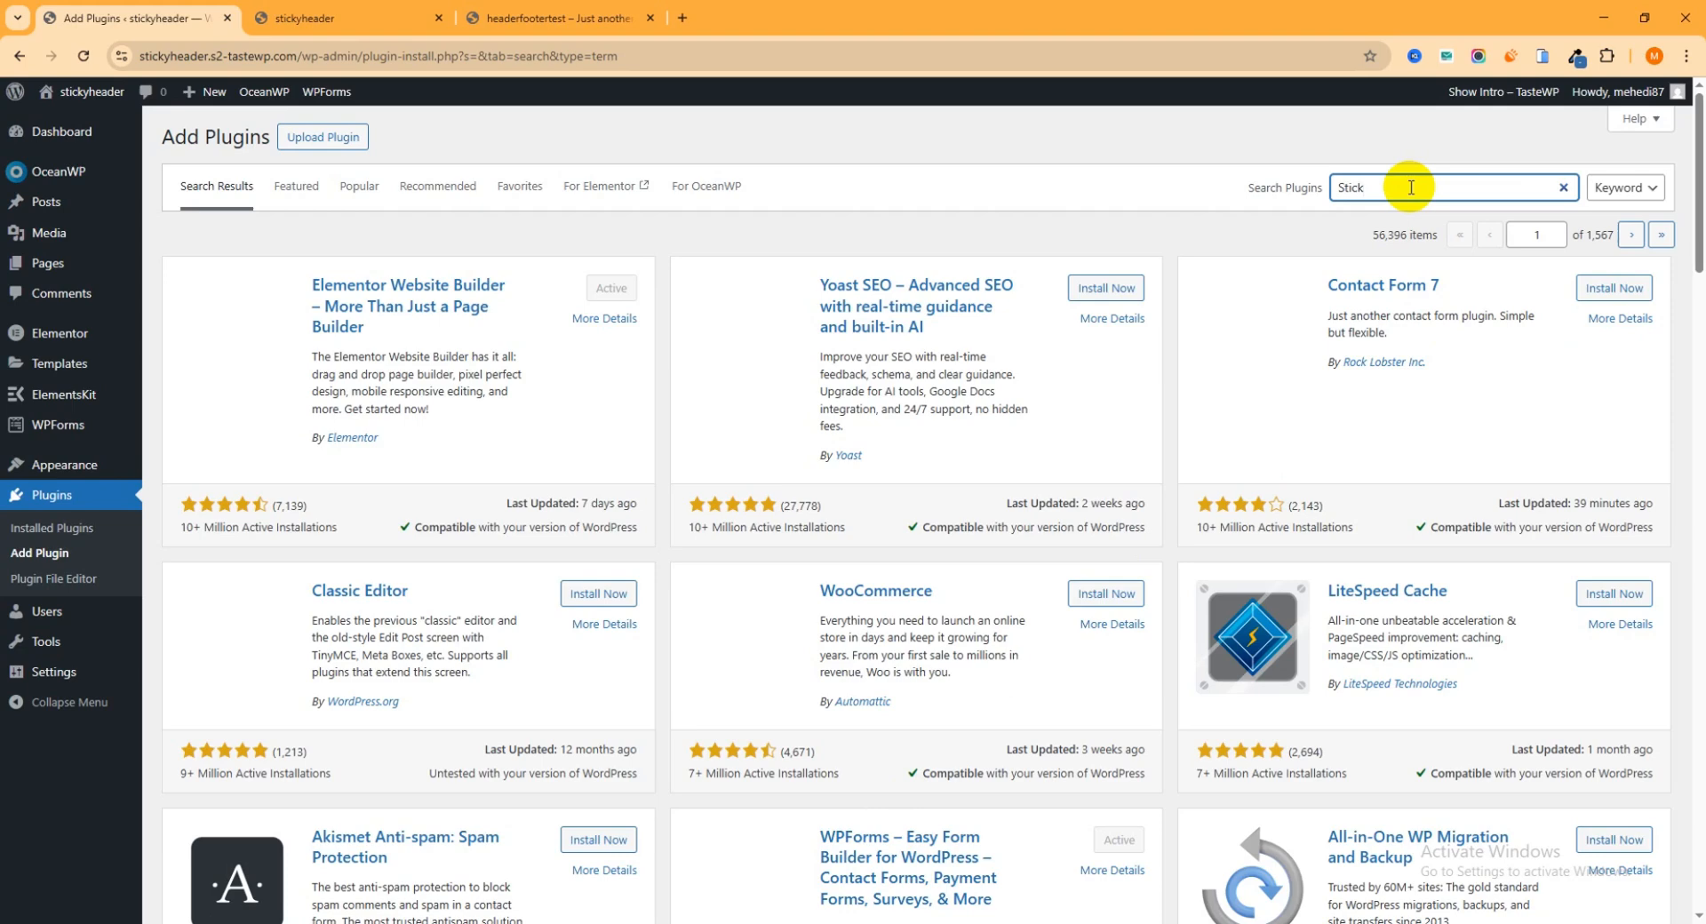
type("Sticky header")
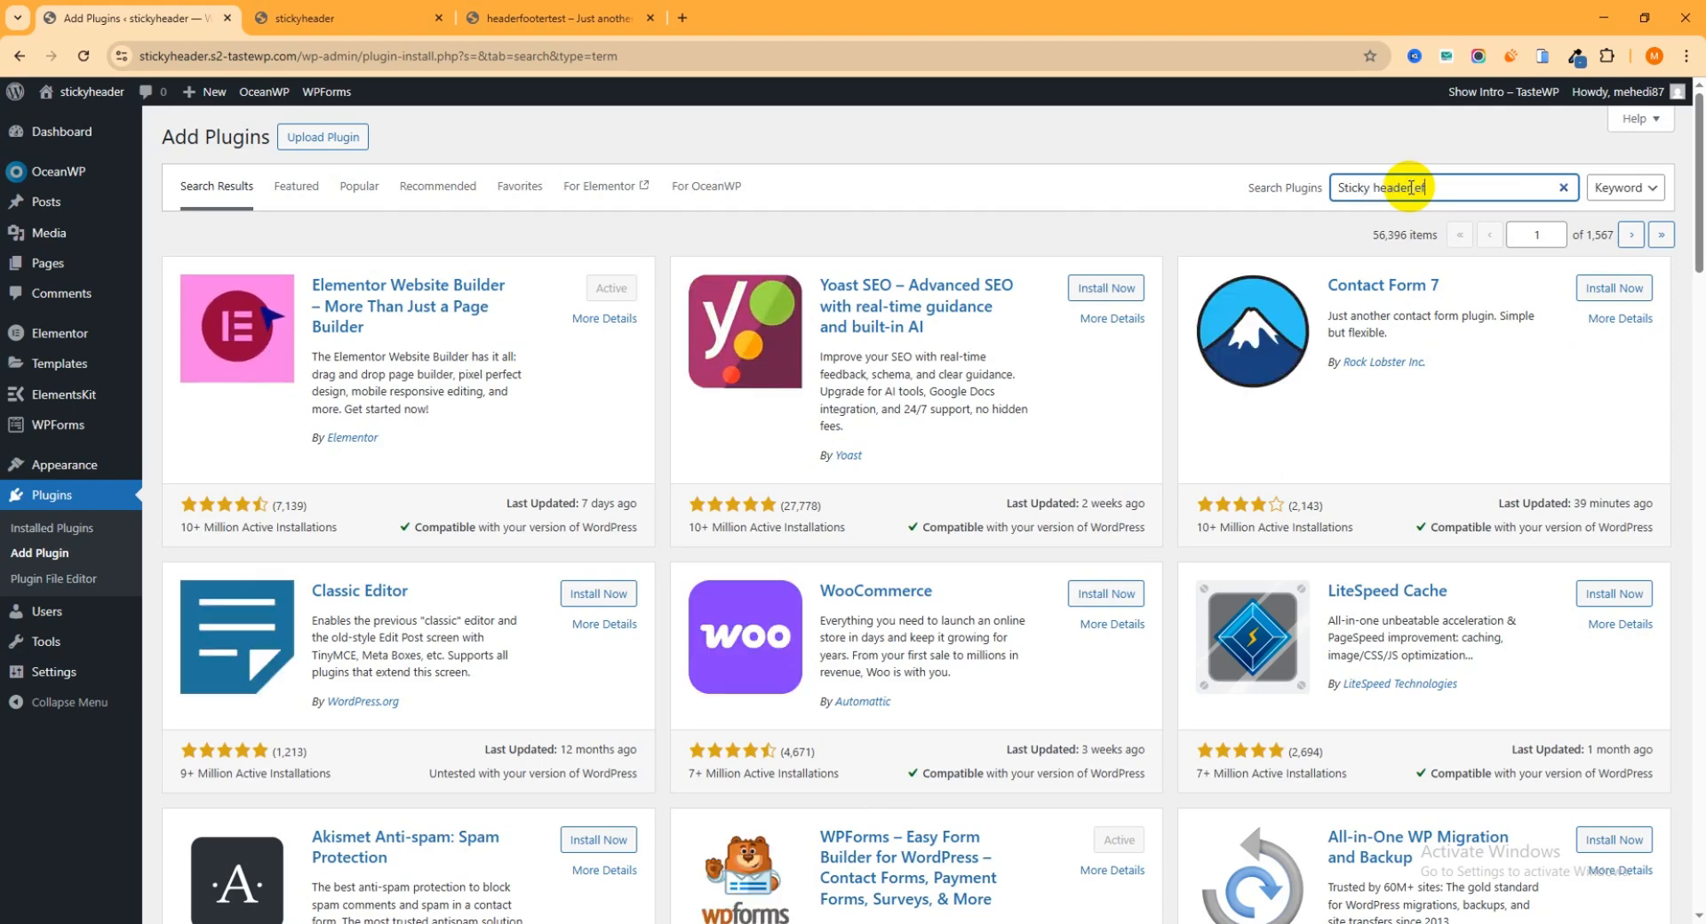
type(" effect for")
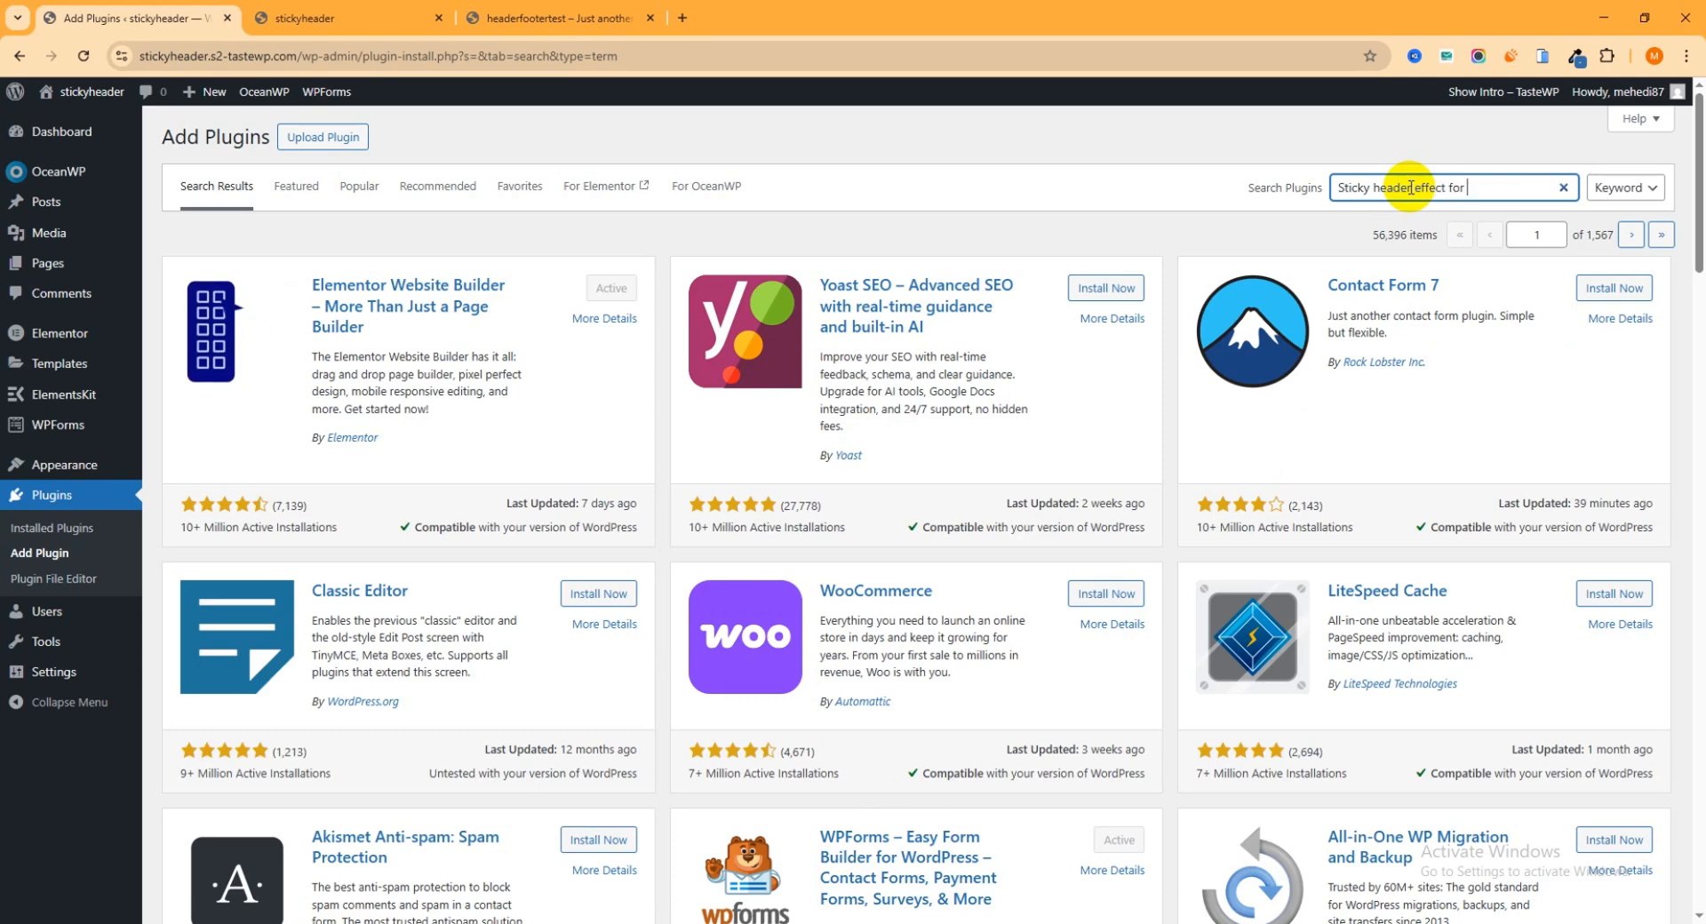
type(" elemento")
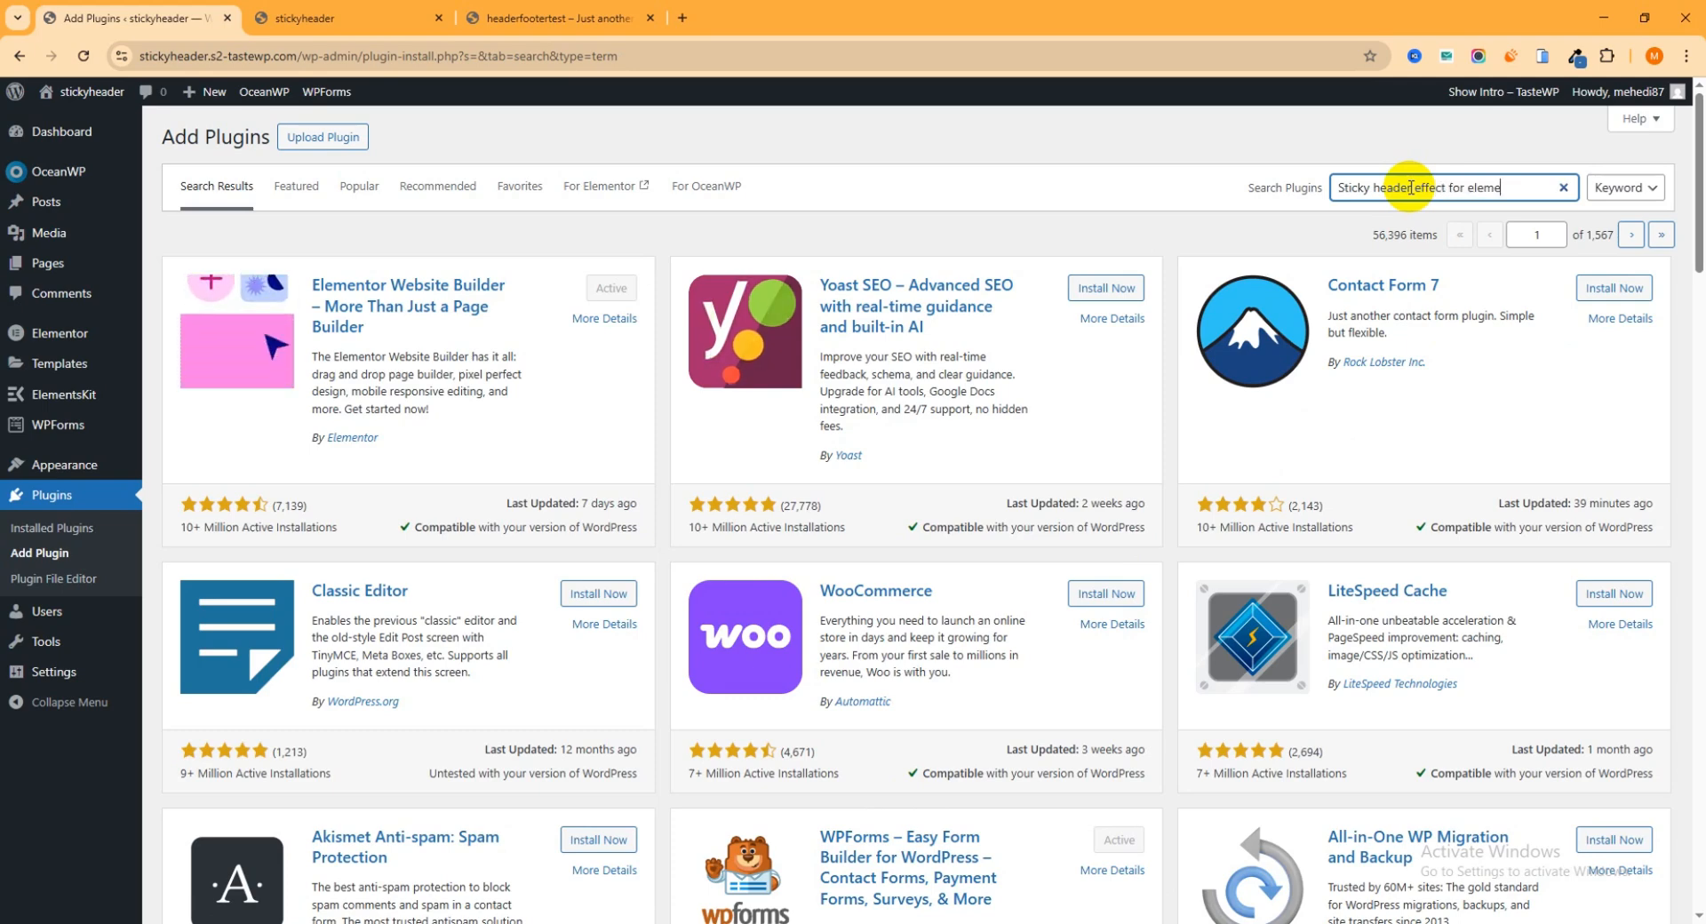
type("r")
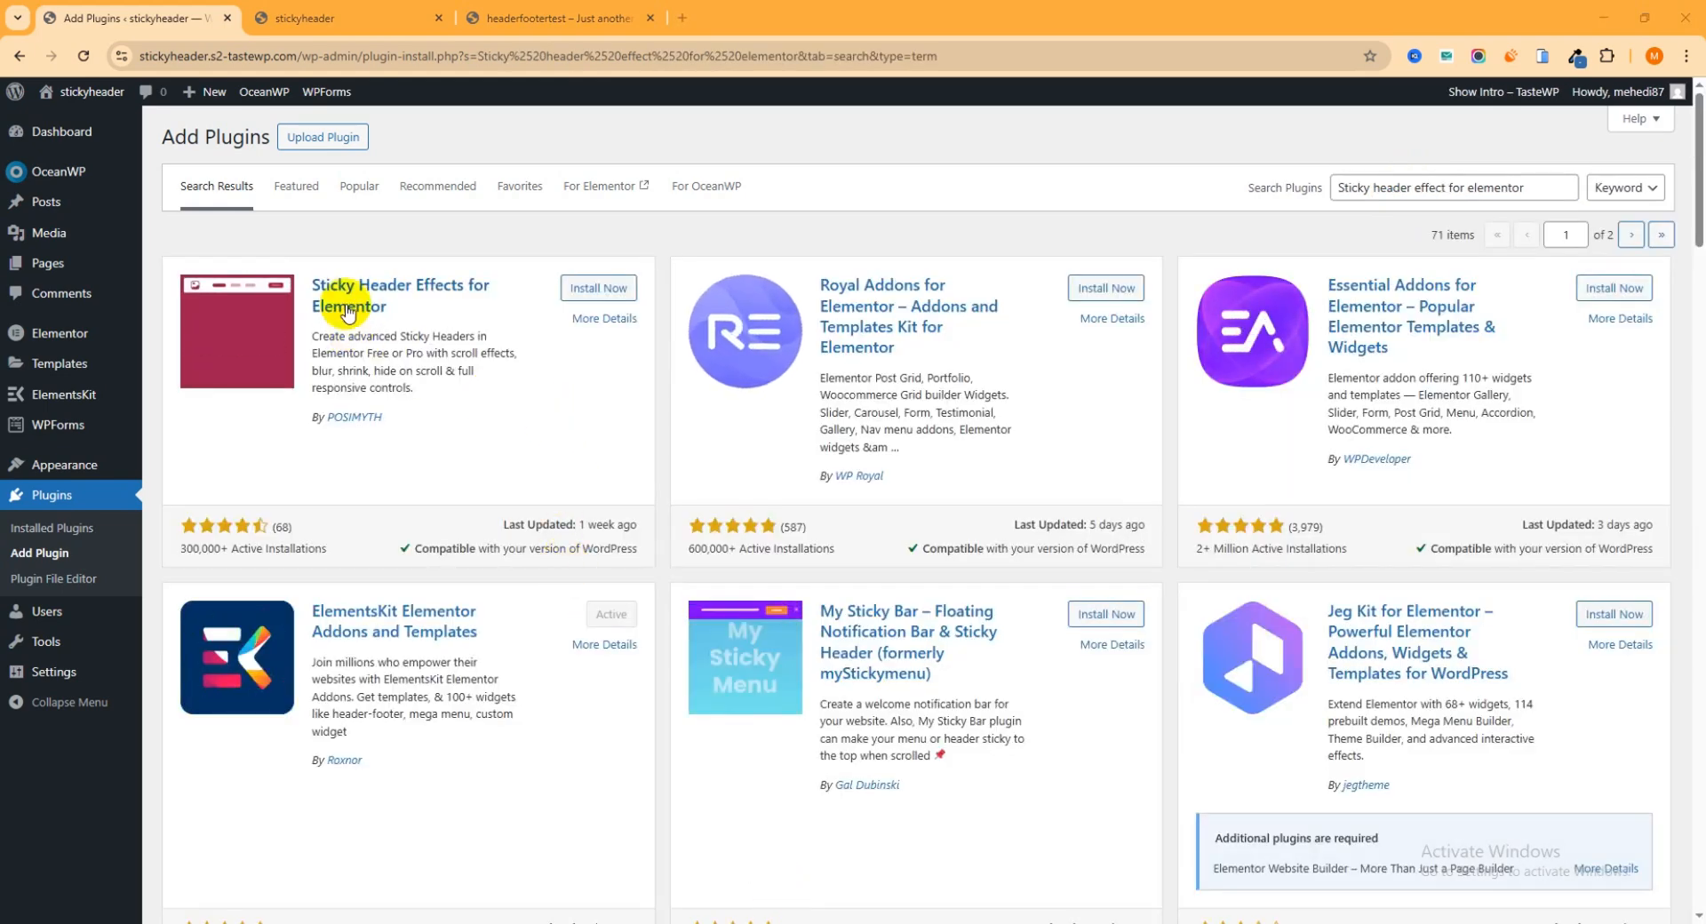
left_click(600, 292)
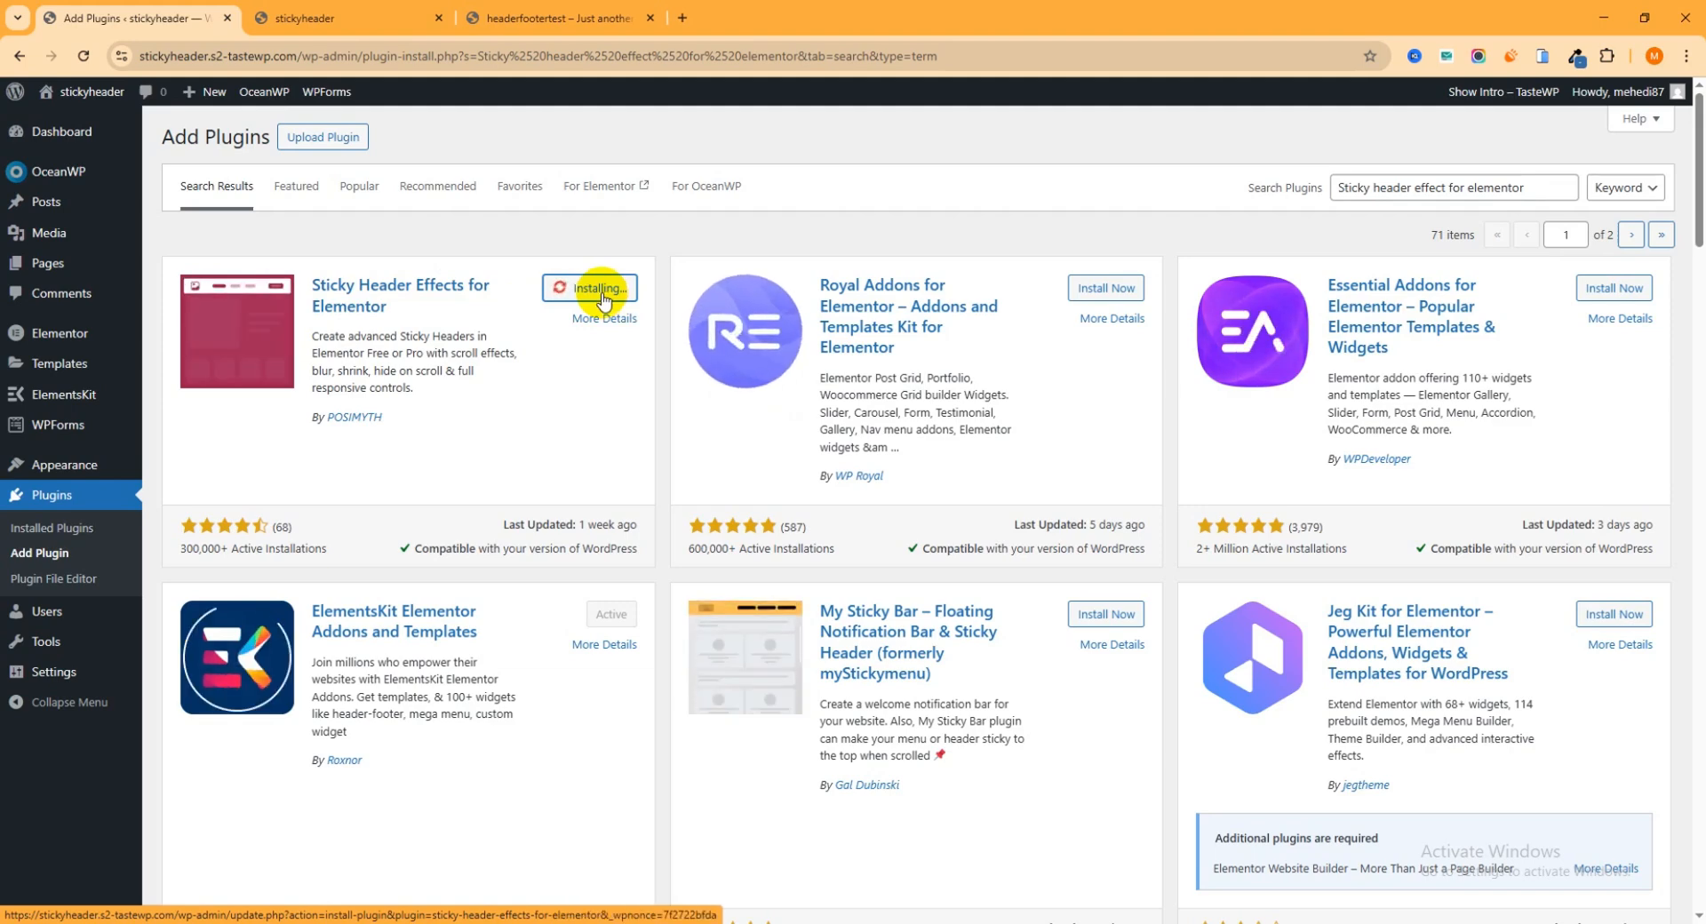
left_click(608, 289)
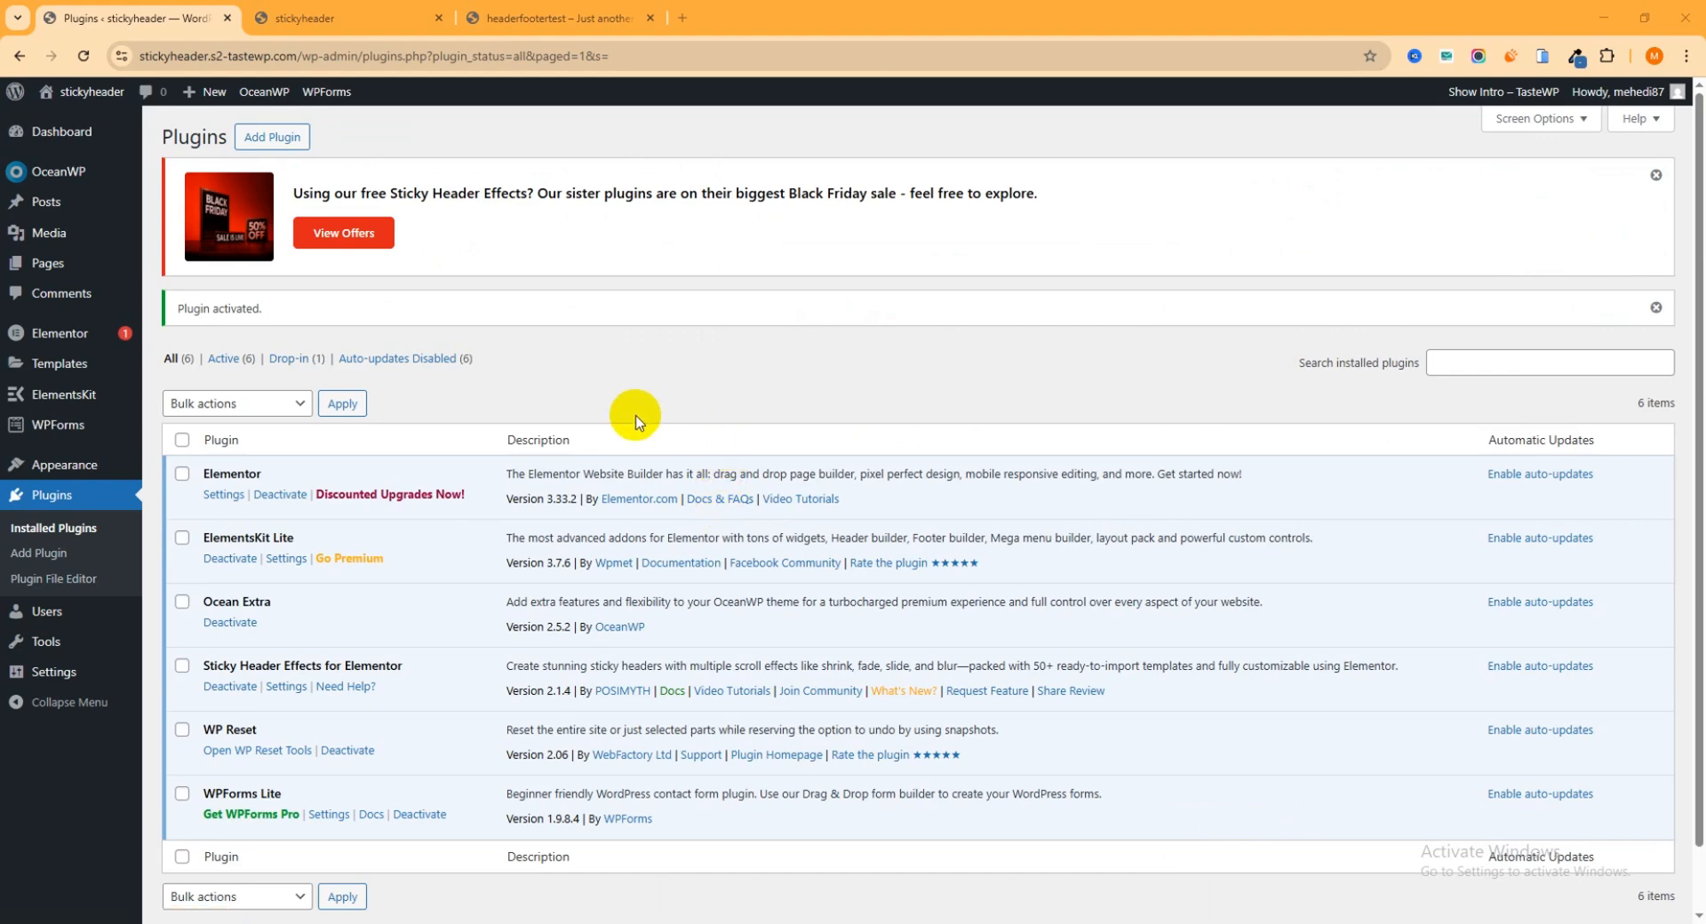
Step: Enable the ElementsKit items, Templates and My Library post types in Elementor's general settings and save the changes
mouse_move(49, 342)
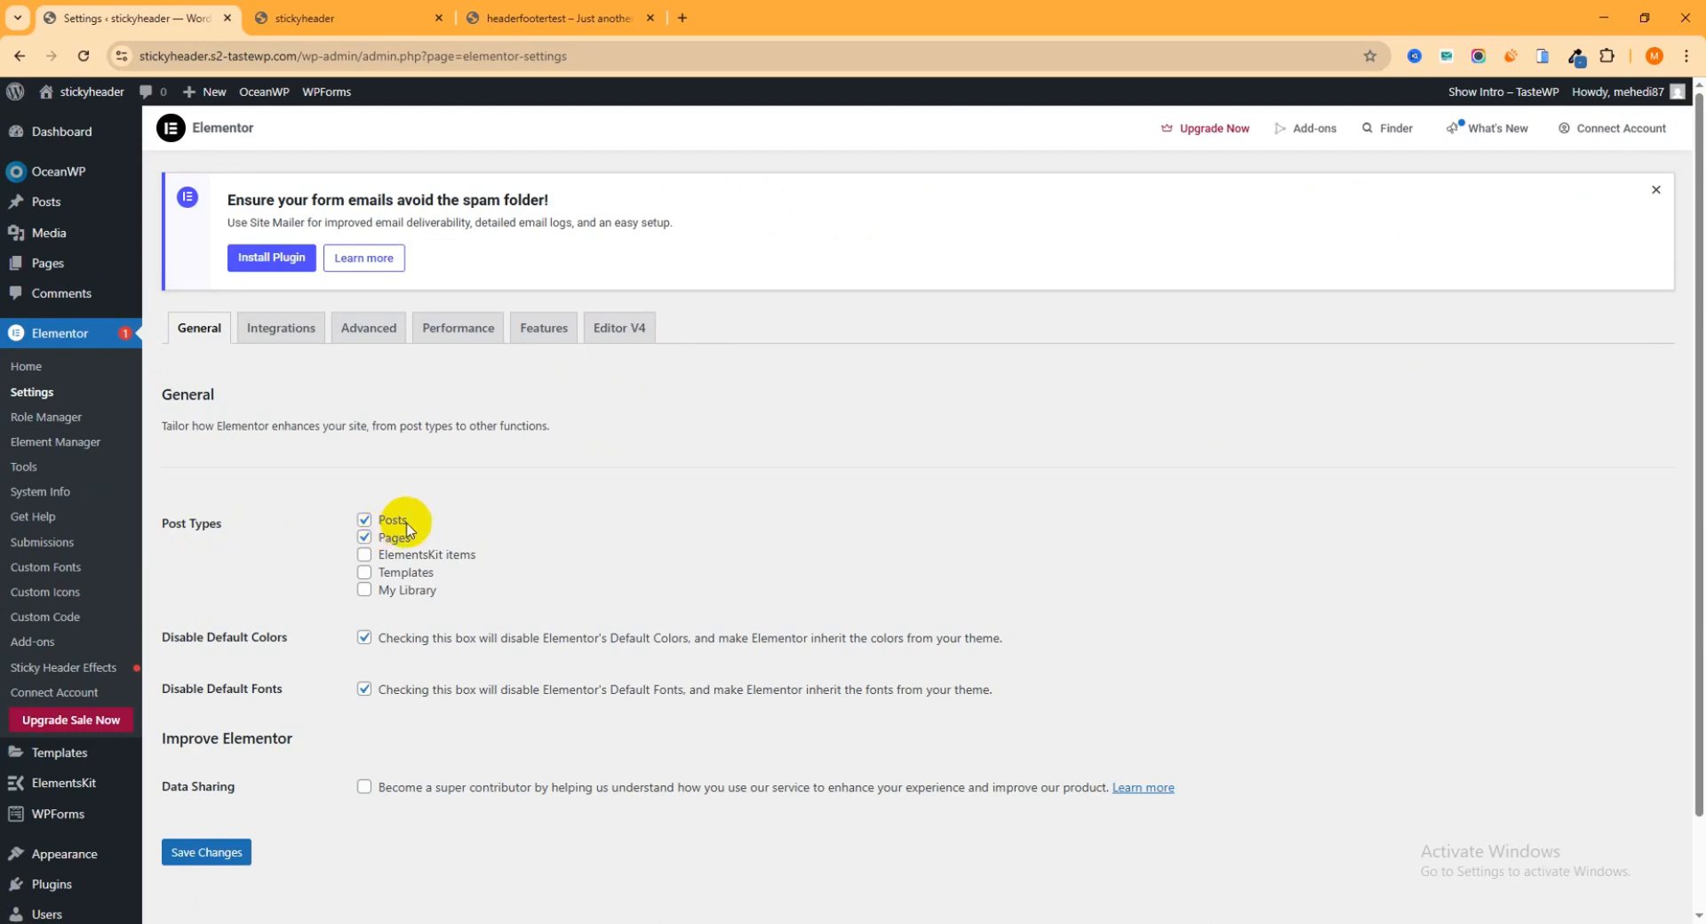
scroll(617, 495, "down", 1)
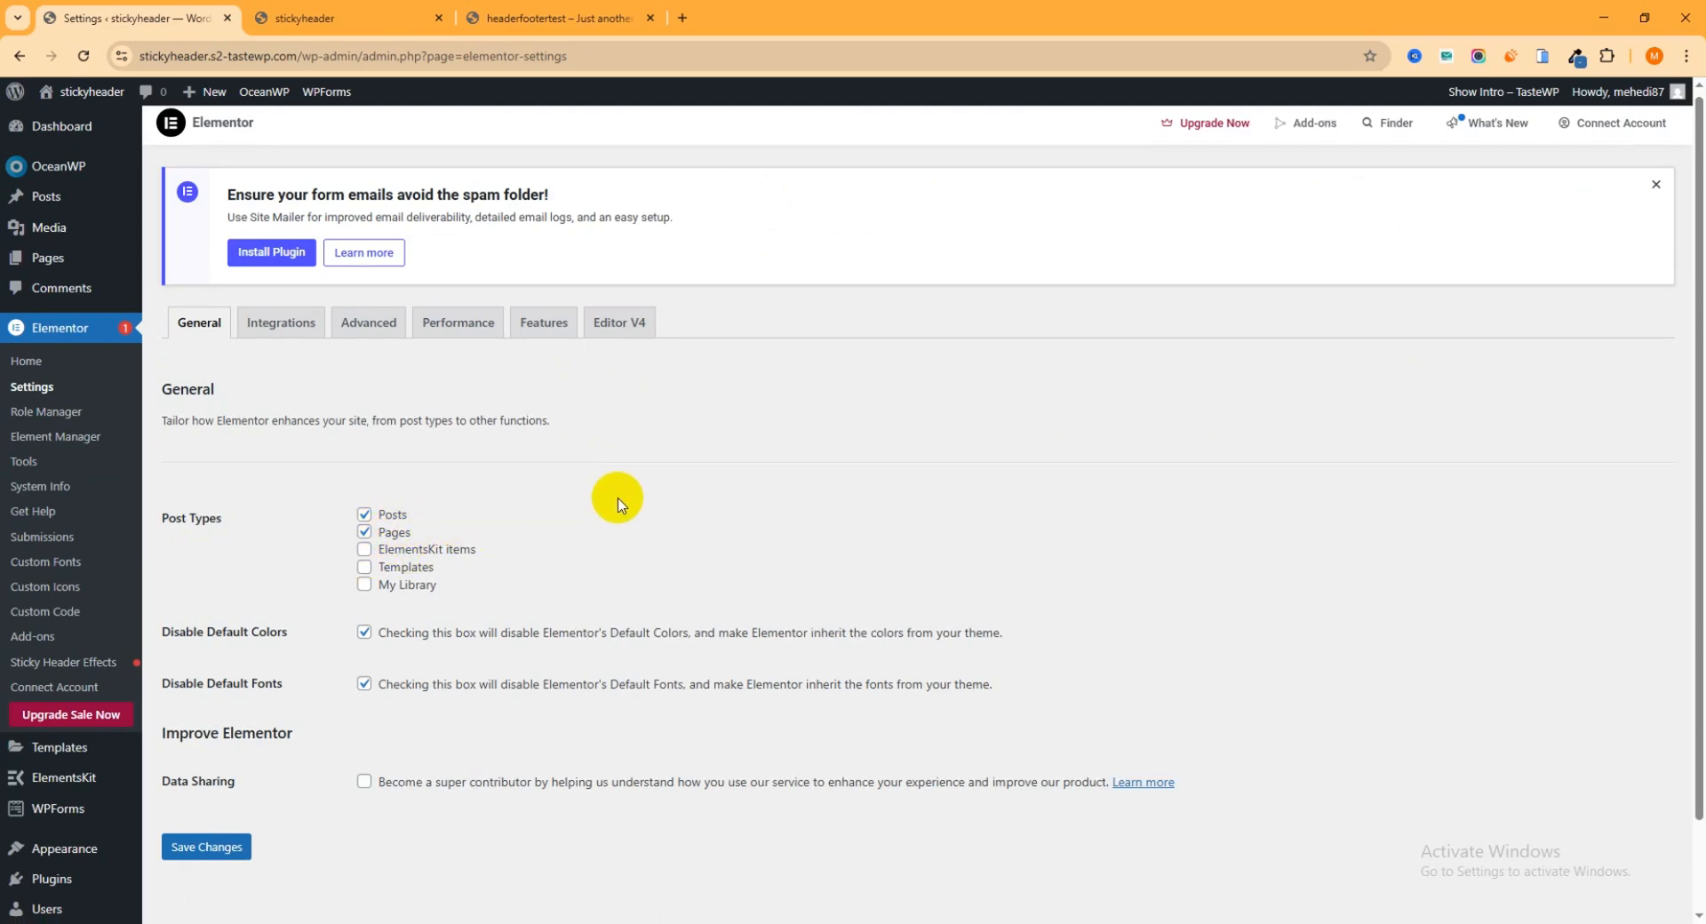
left_click(366, 465)
left_click(366, 484)
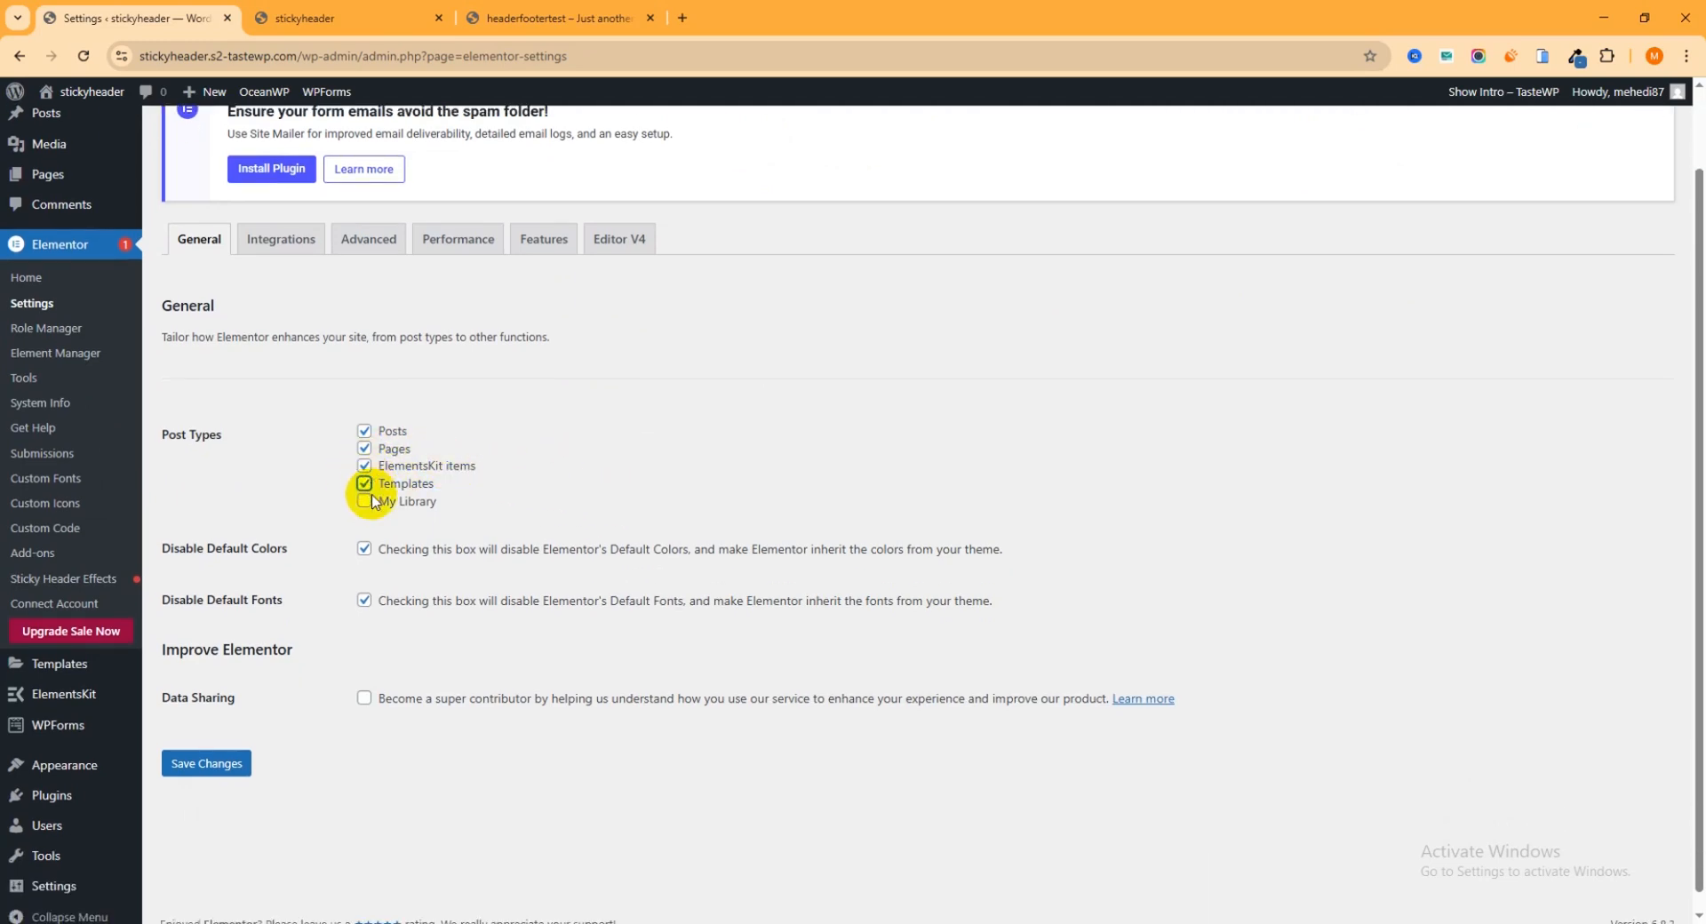
left_click(366, 502)
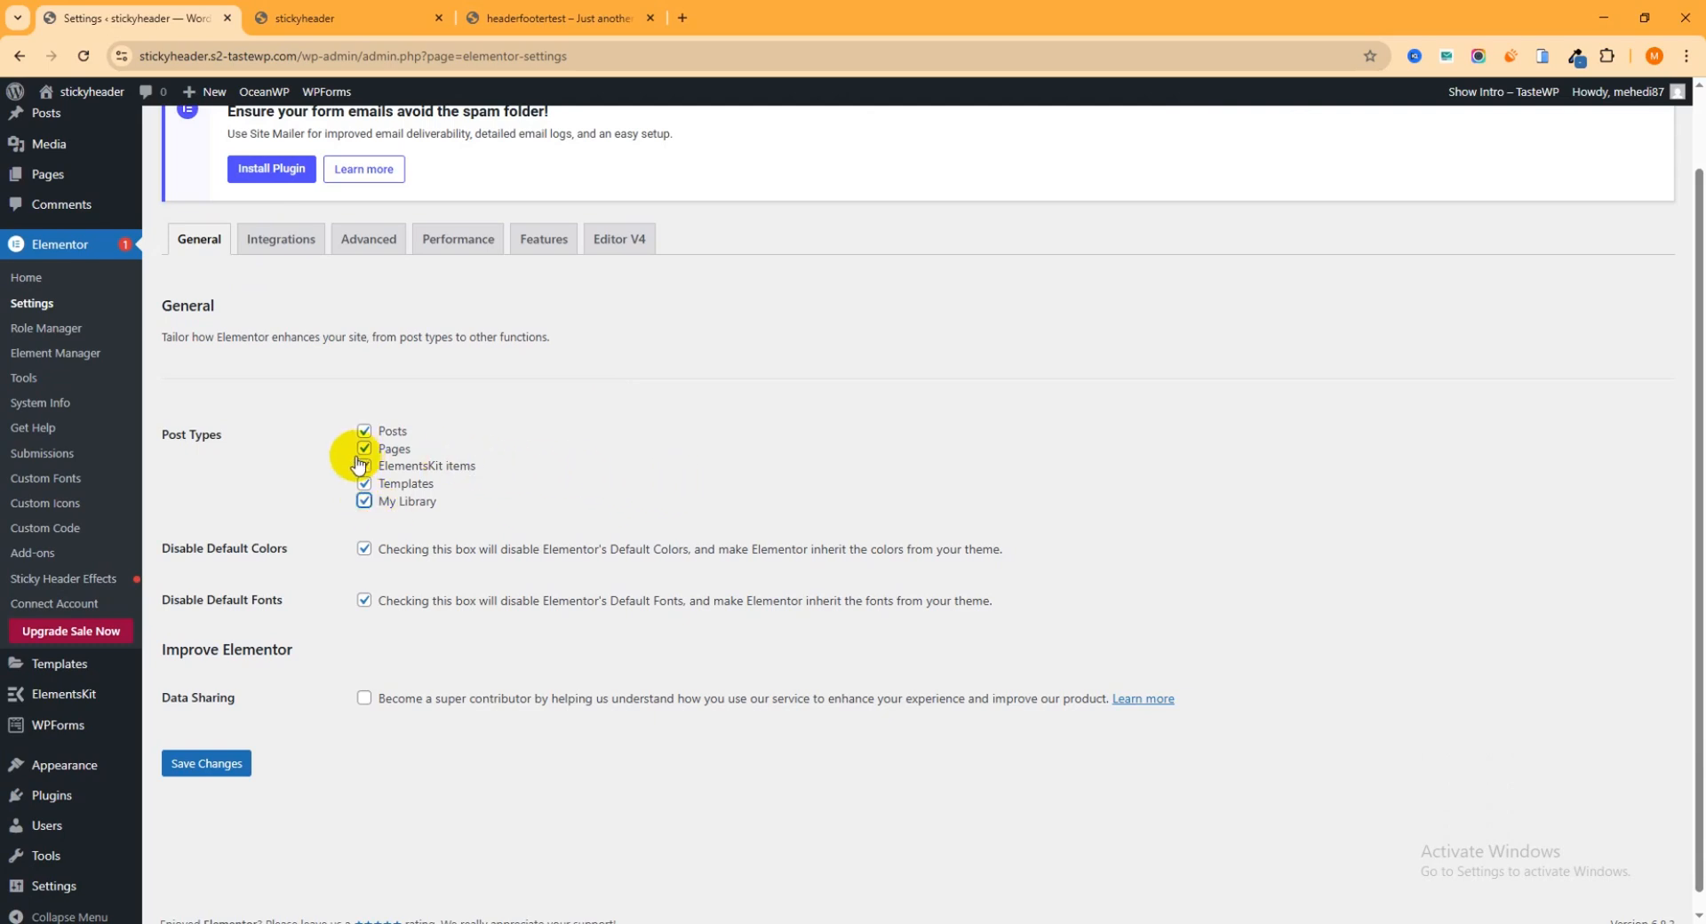
left_click(211, 768)
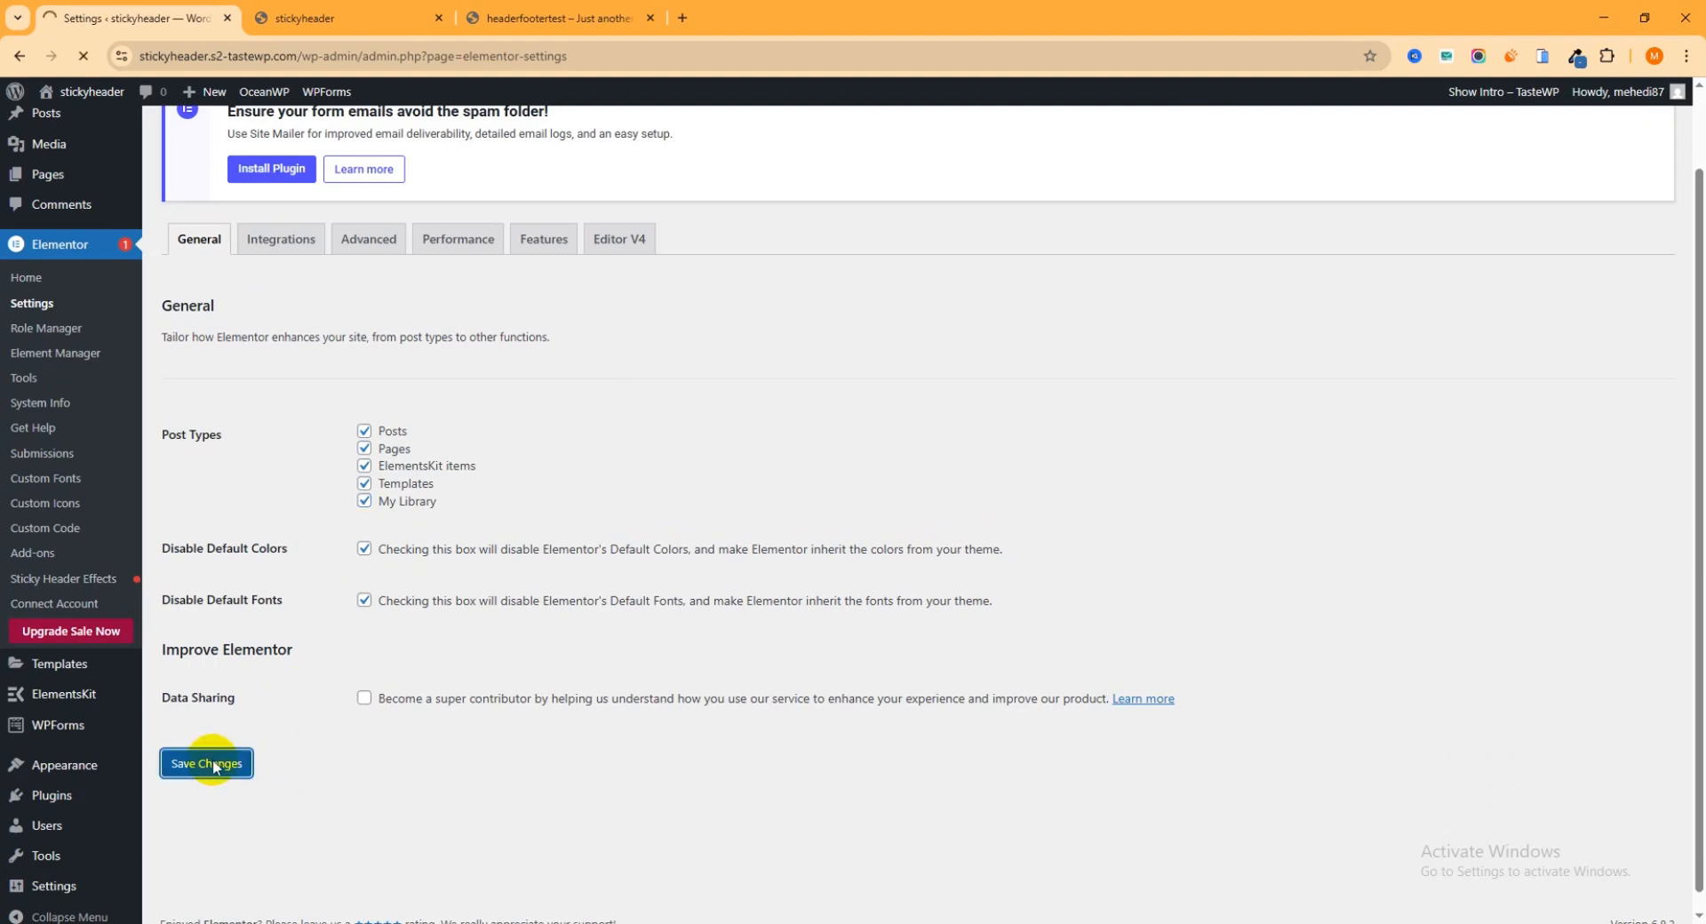
Step: Reload the site's front page and return to the Elementor general settings to review them
left_click(346, 18)
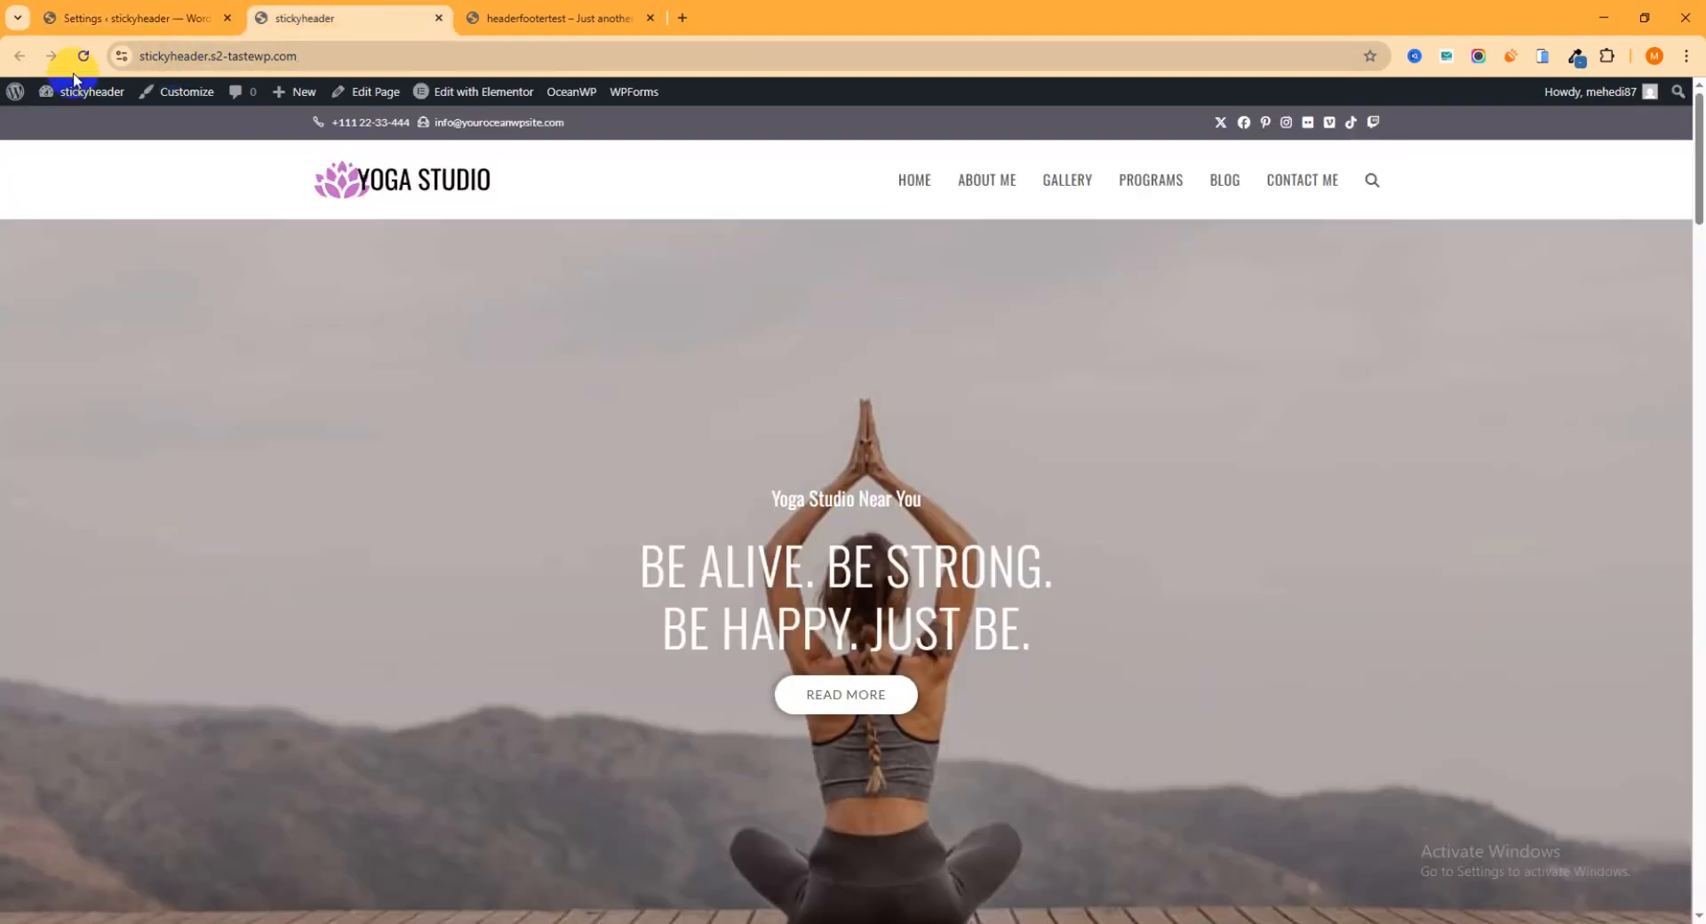
left_click(81, 57)
left_click(130, 14)
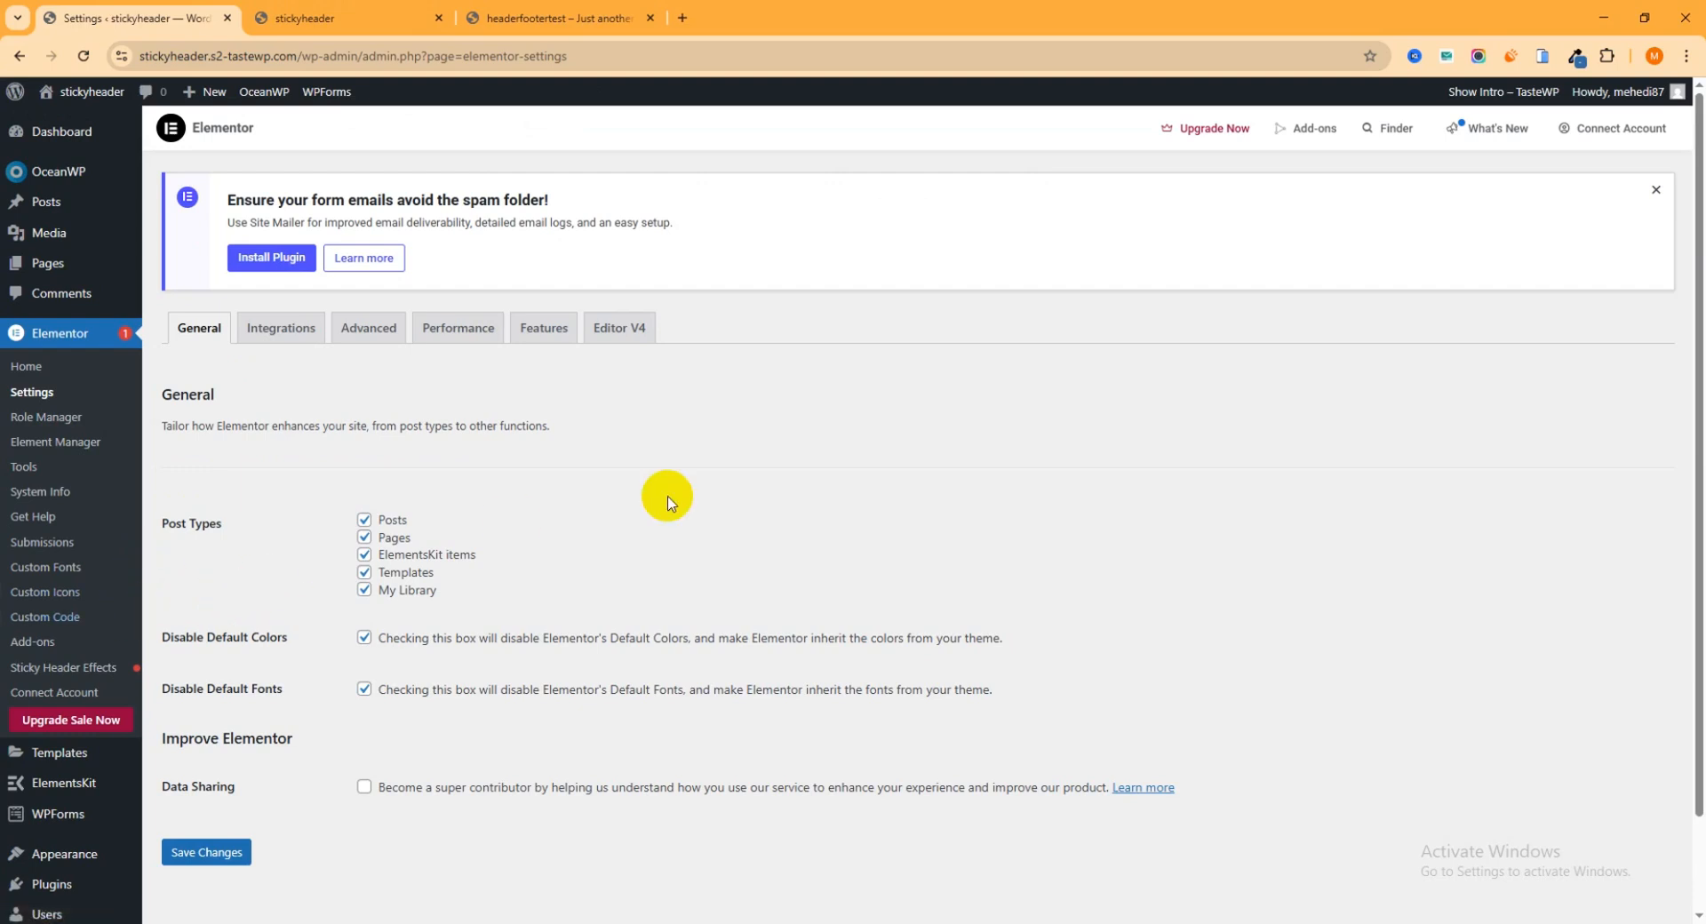
scroll(737, 479, "down", 2)
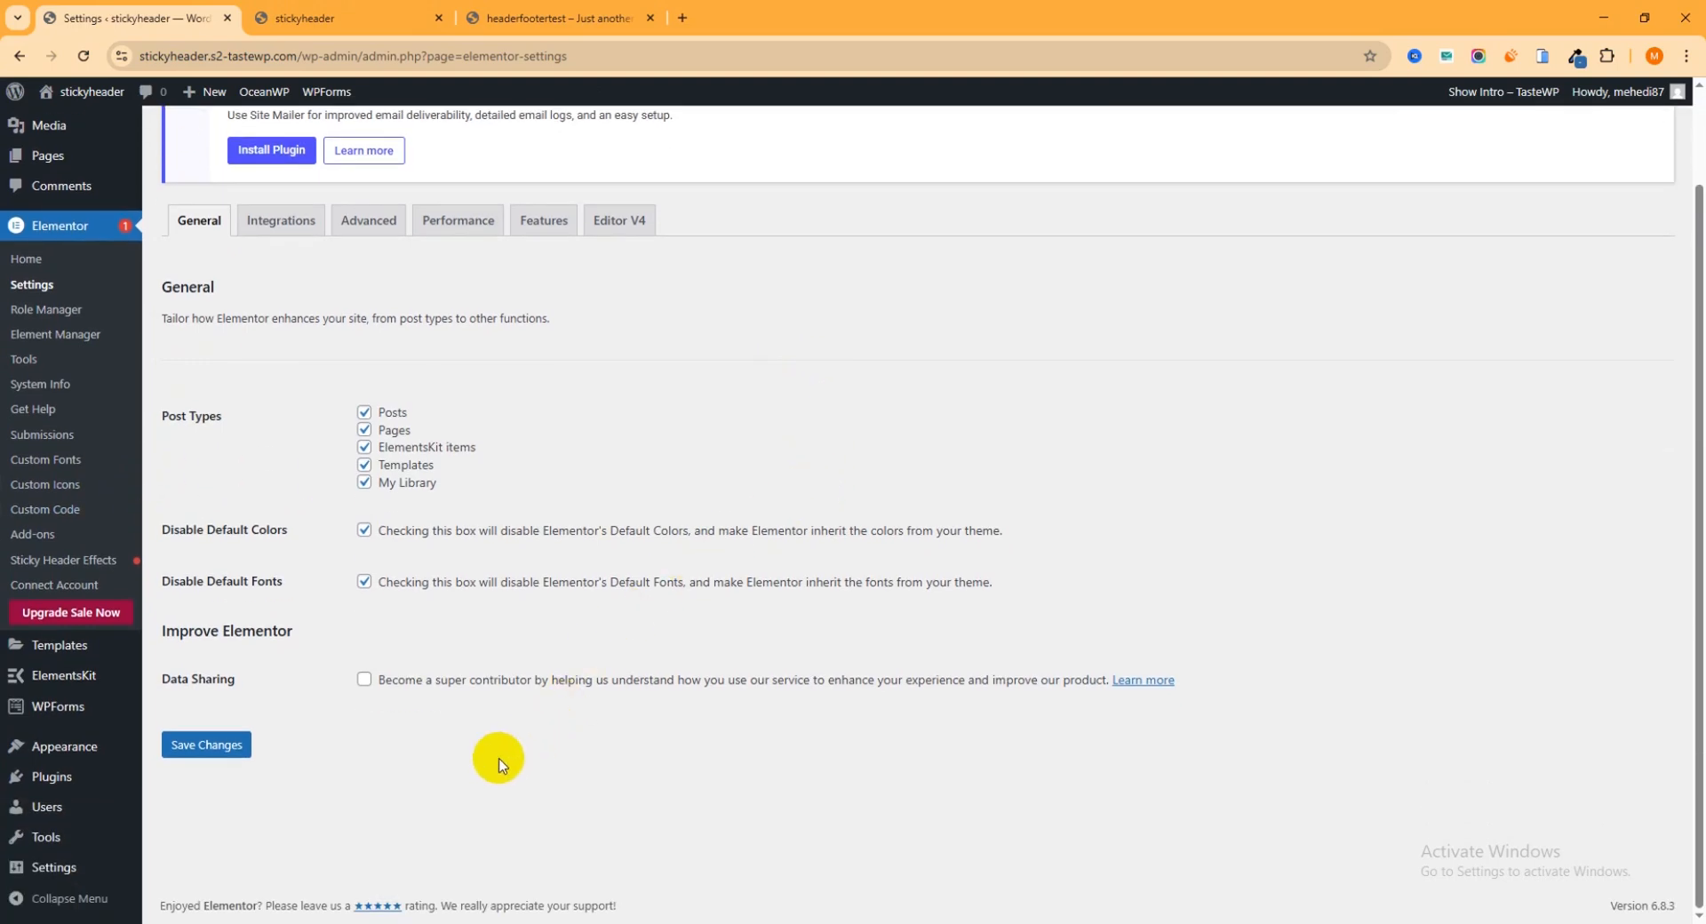
Step: Create an active ElementsKit header template titled "Main Header" for the entire site and open its content for editing, dismissing the notification
mouse_move(72, 682)
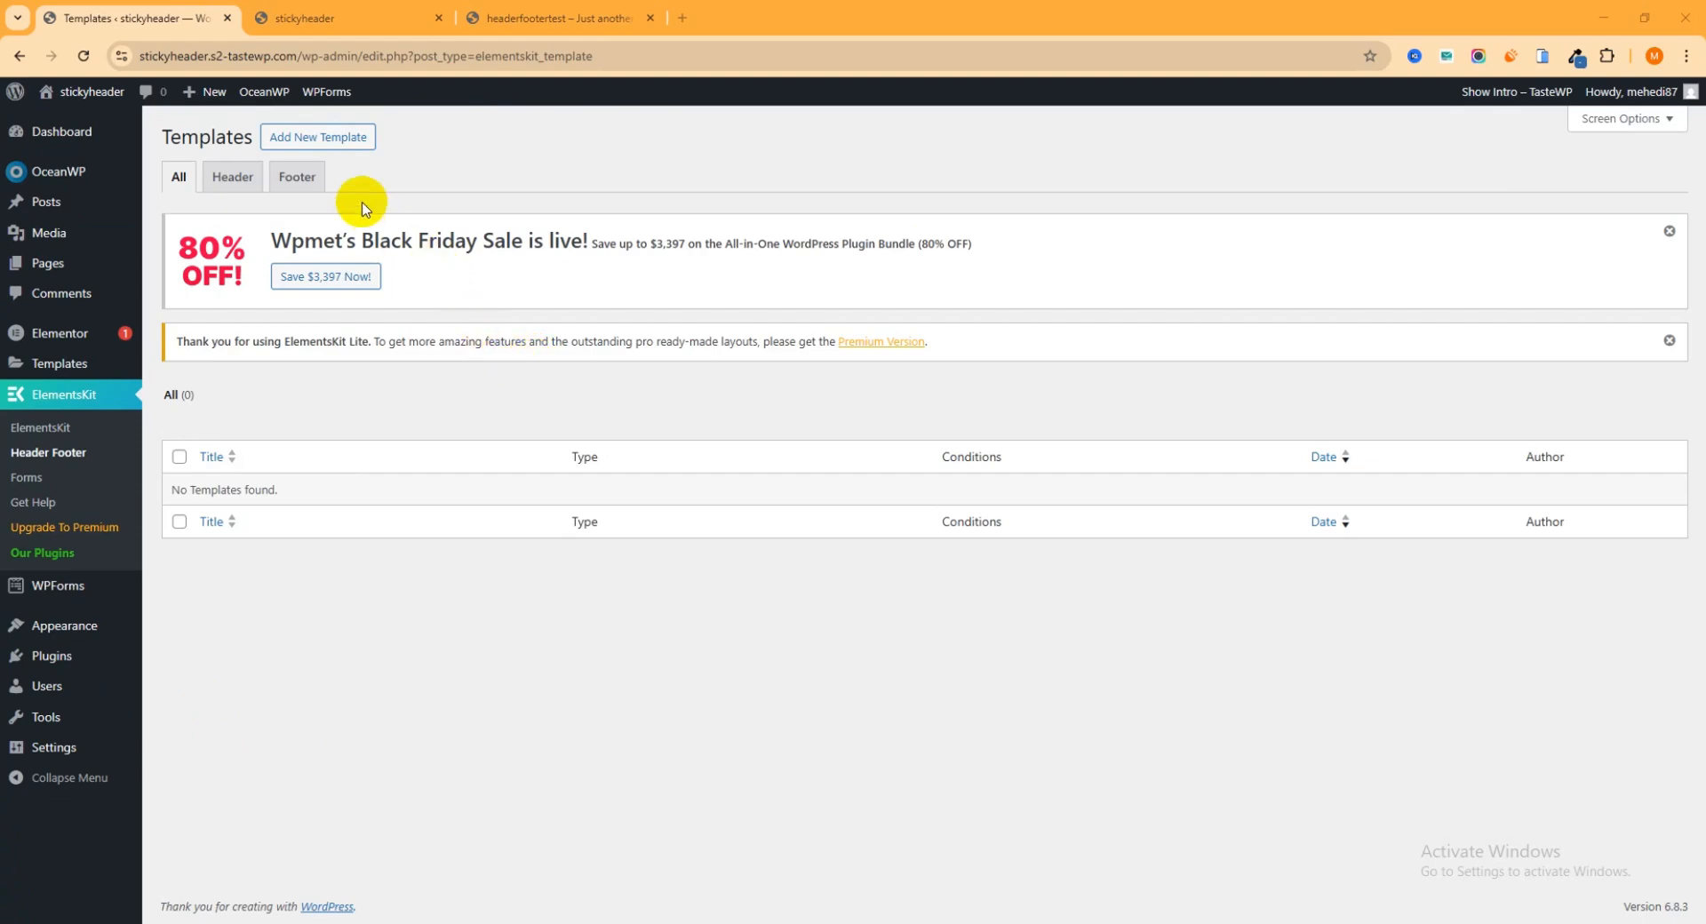
left_click(339, 141)
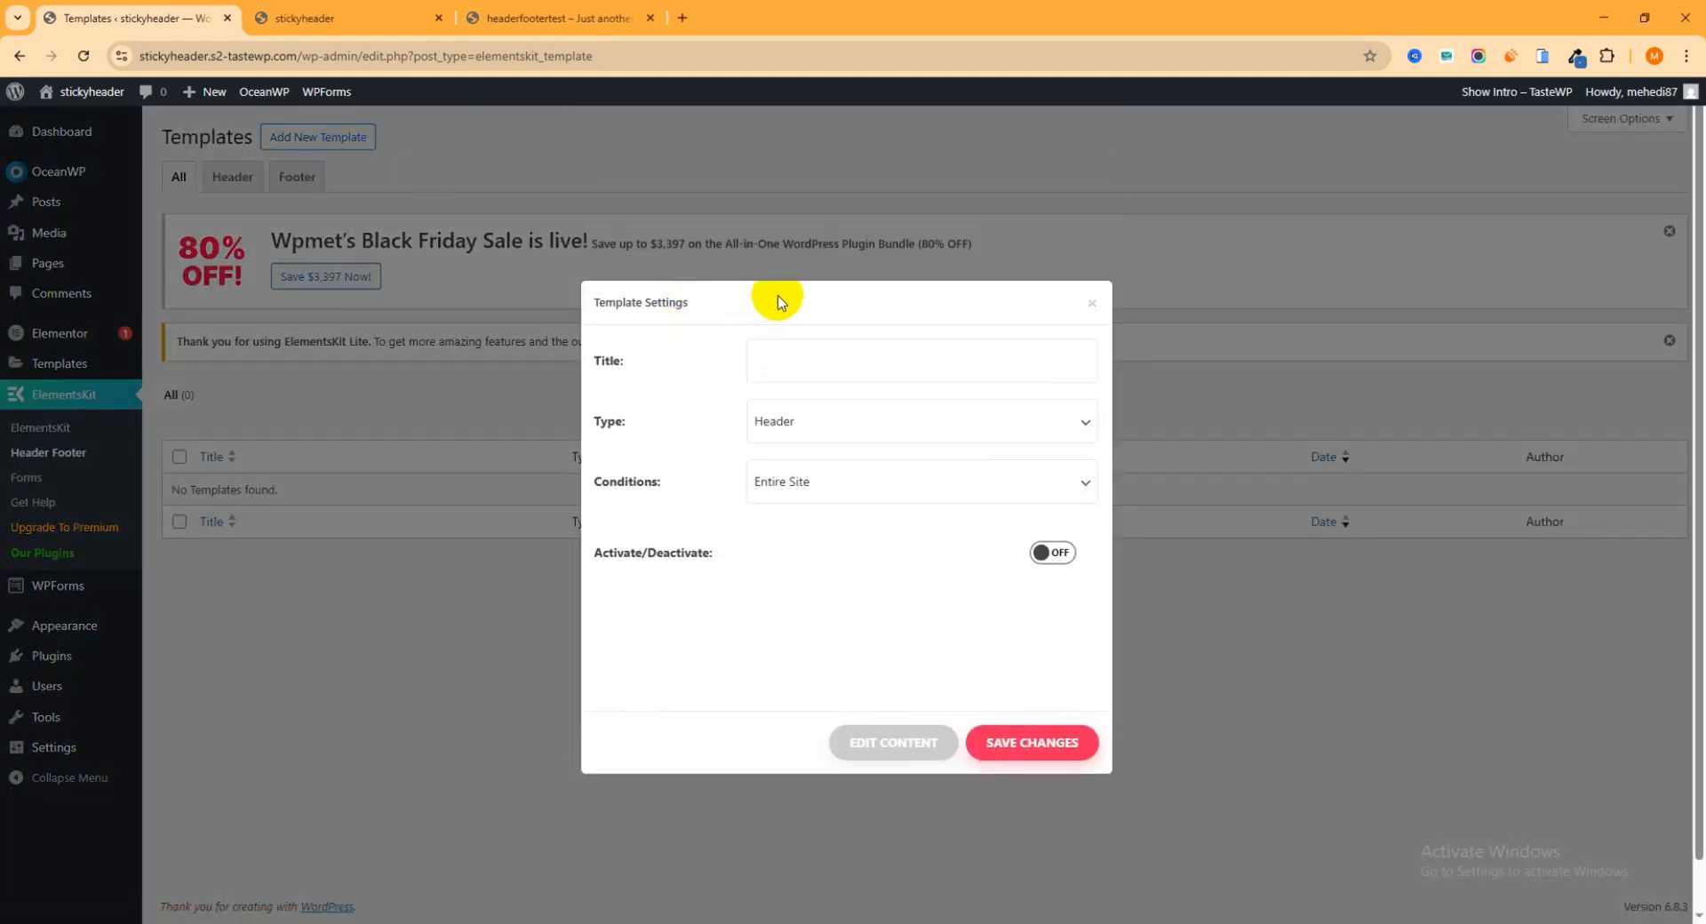
left_click(799, 360)
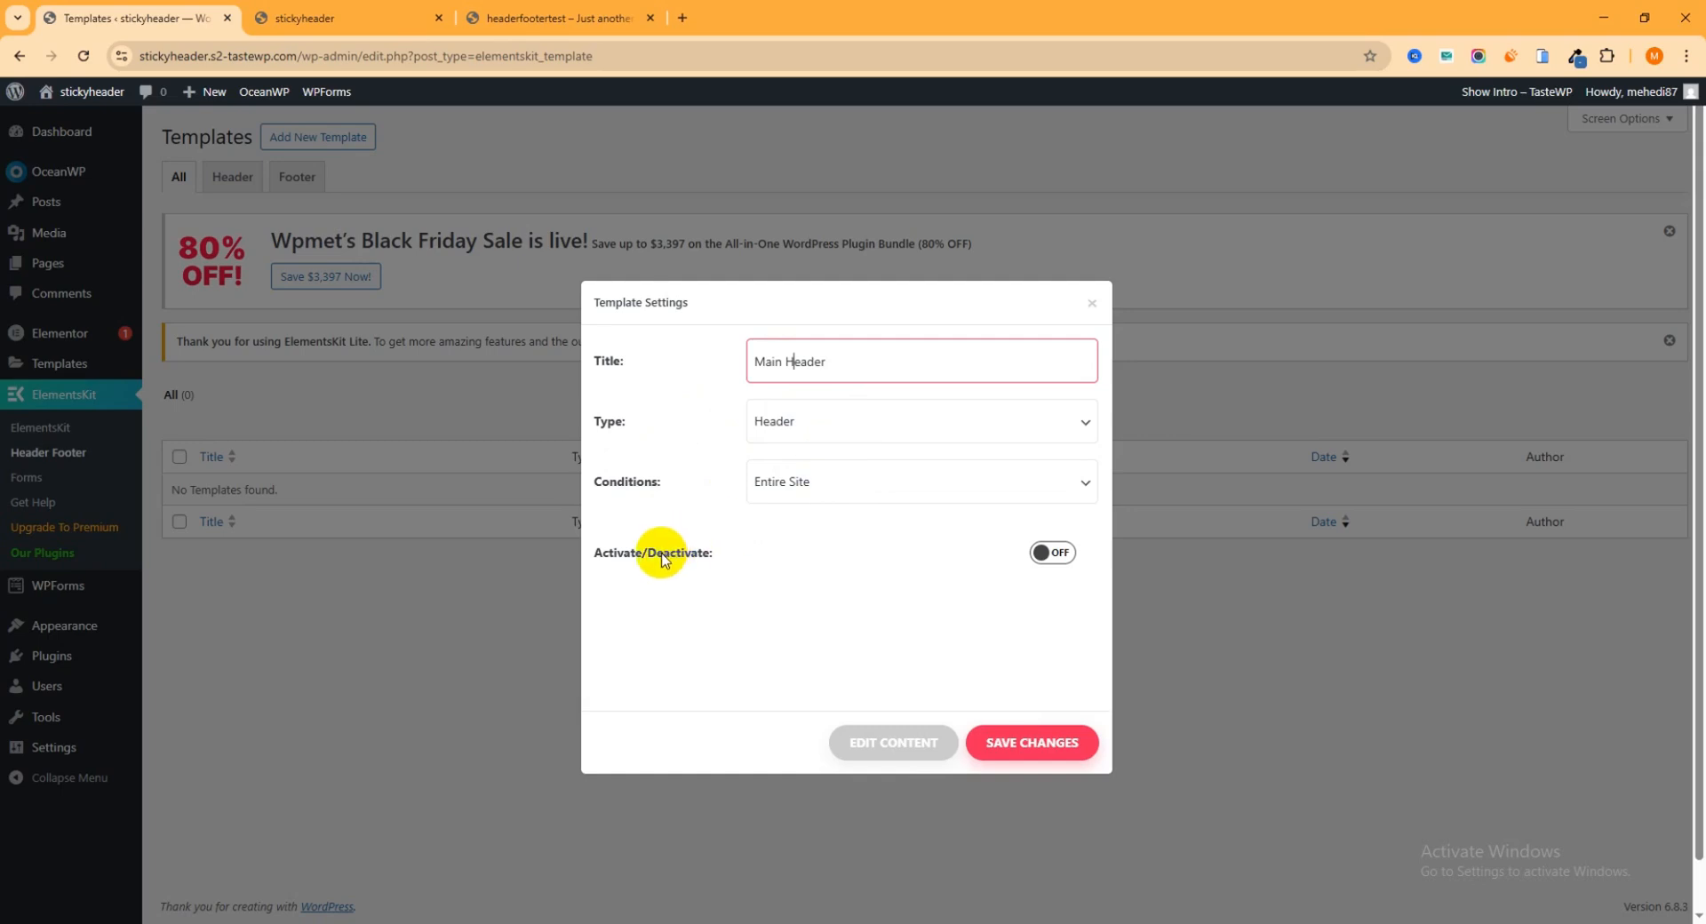
left_click(1059, 555)
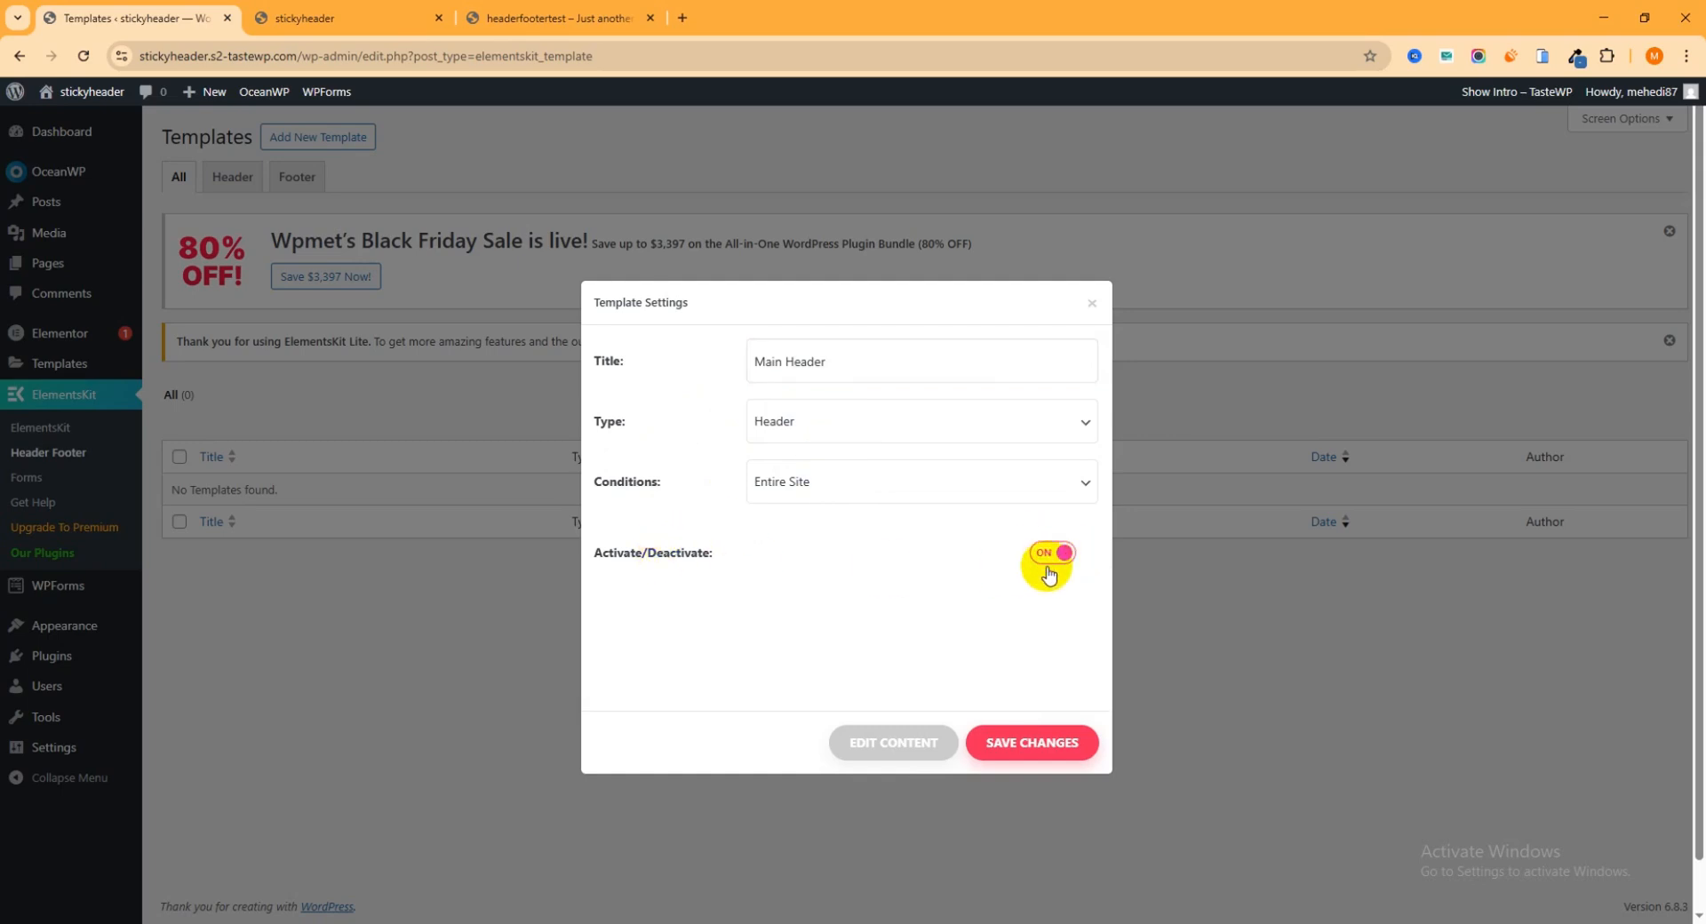
left_click(881, 751)
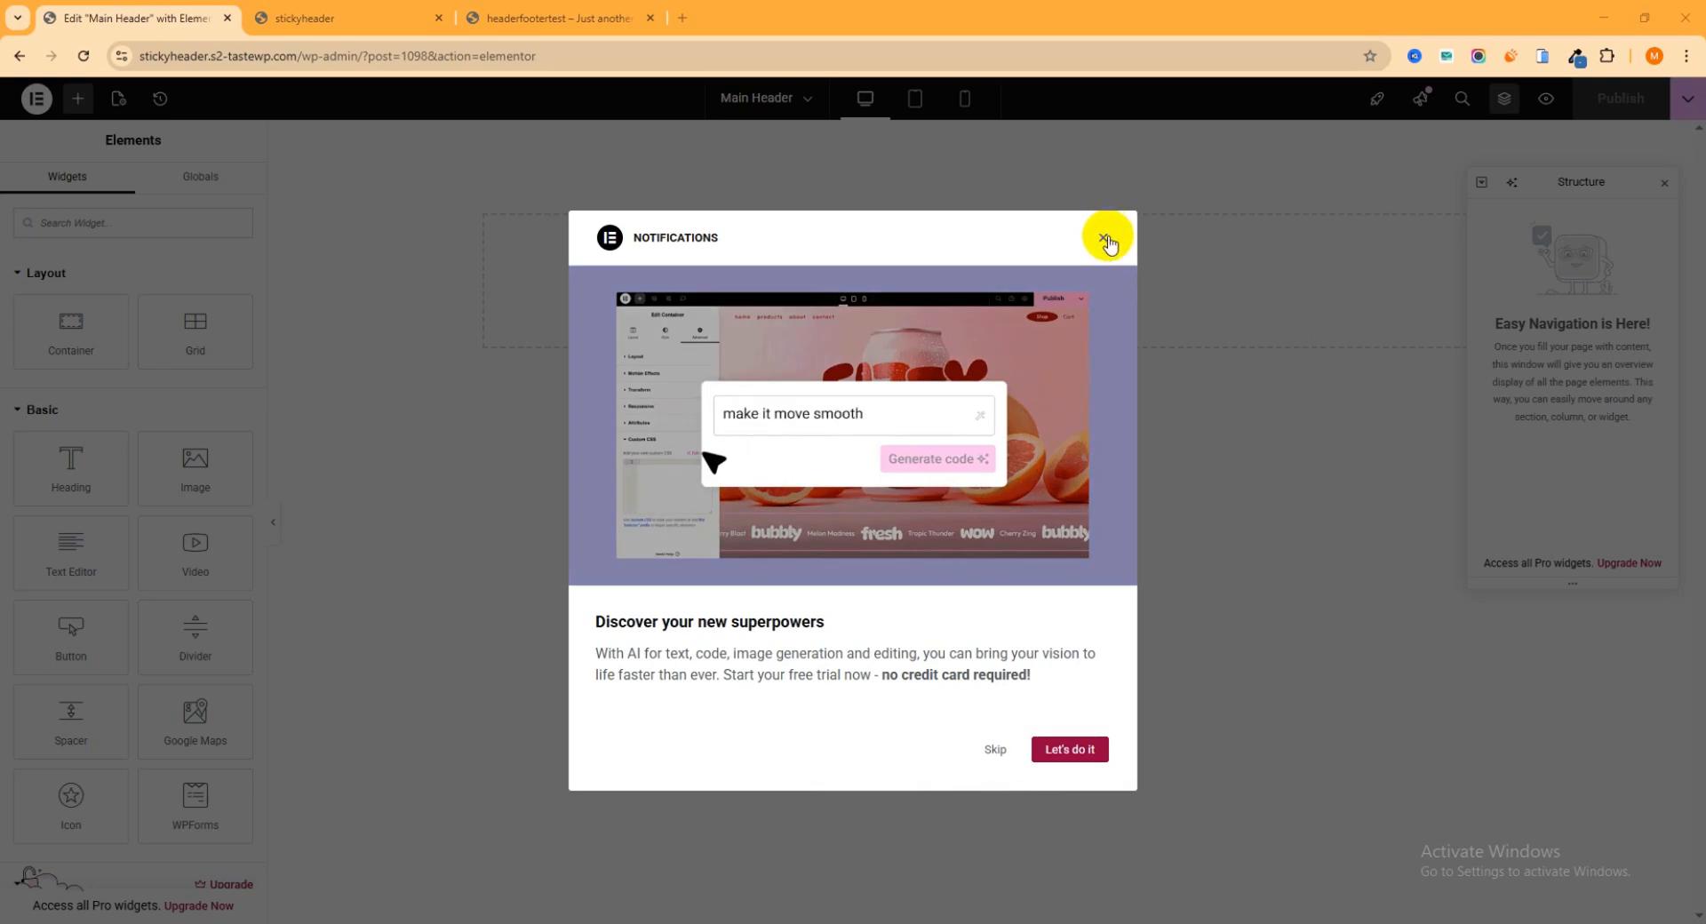
left_click(1103, 237)
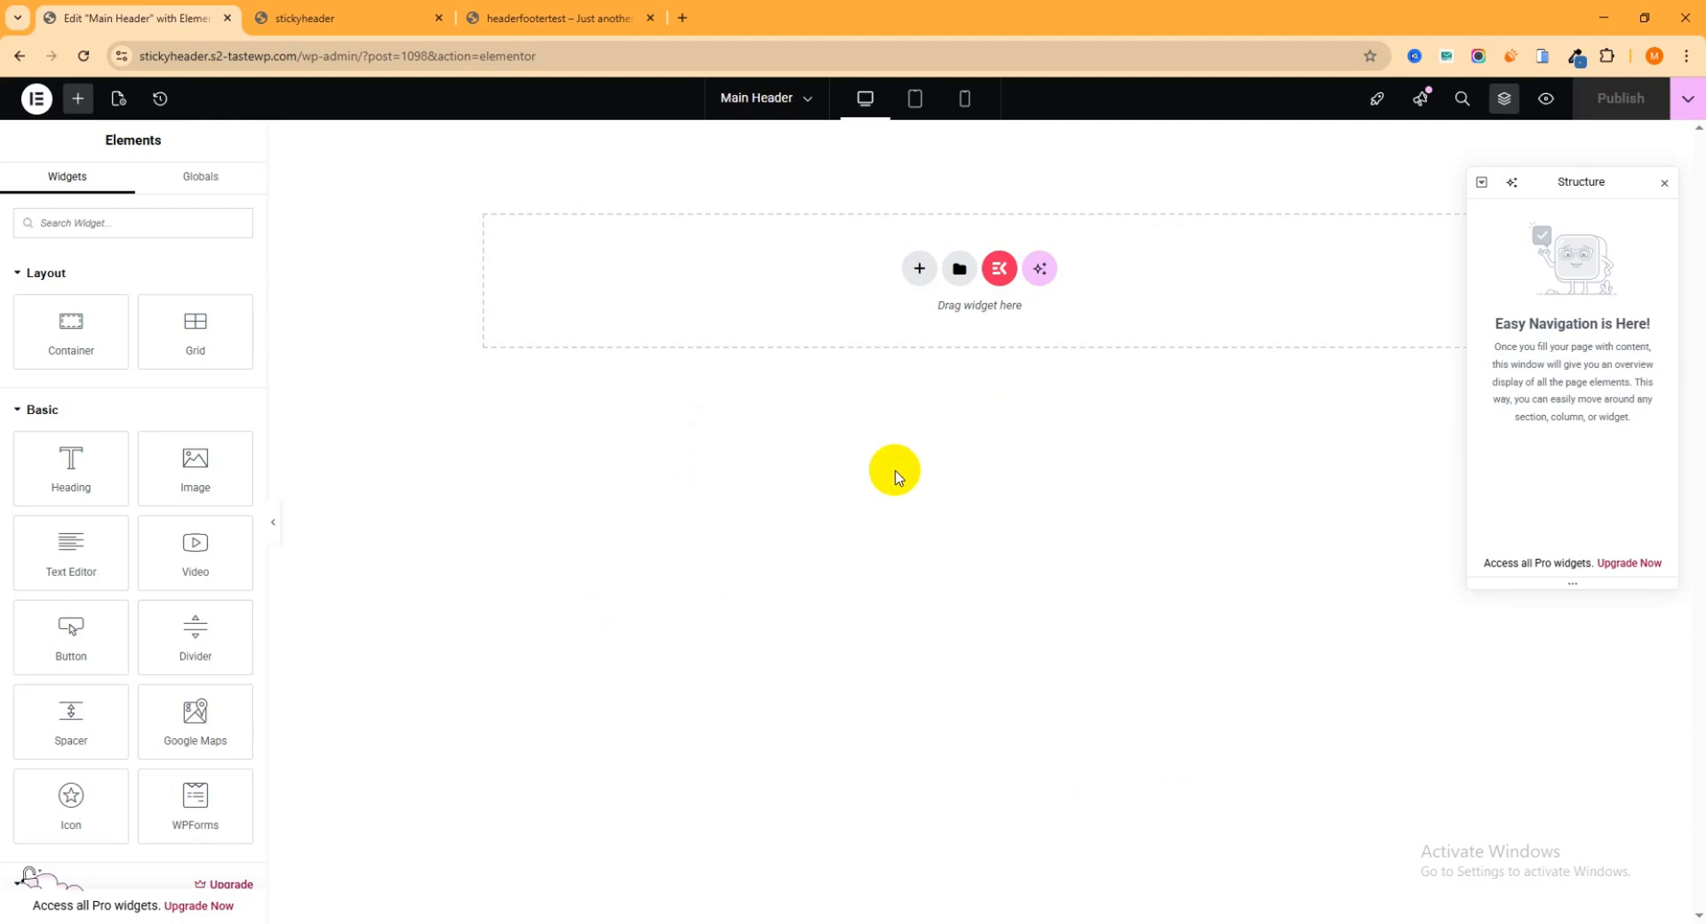
Step: Open the ElementsKit template library and filter its sections by the Header category
left_click(999, 272)
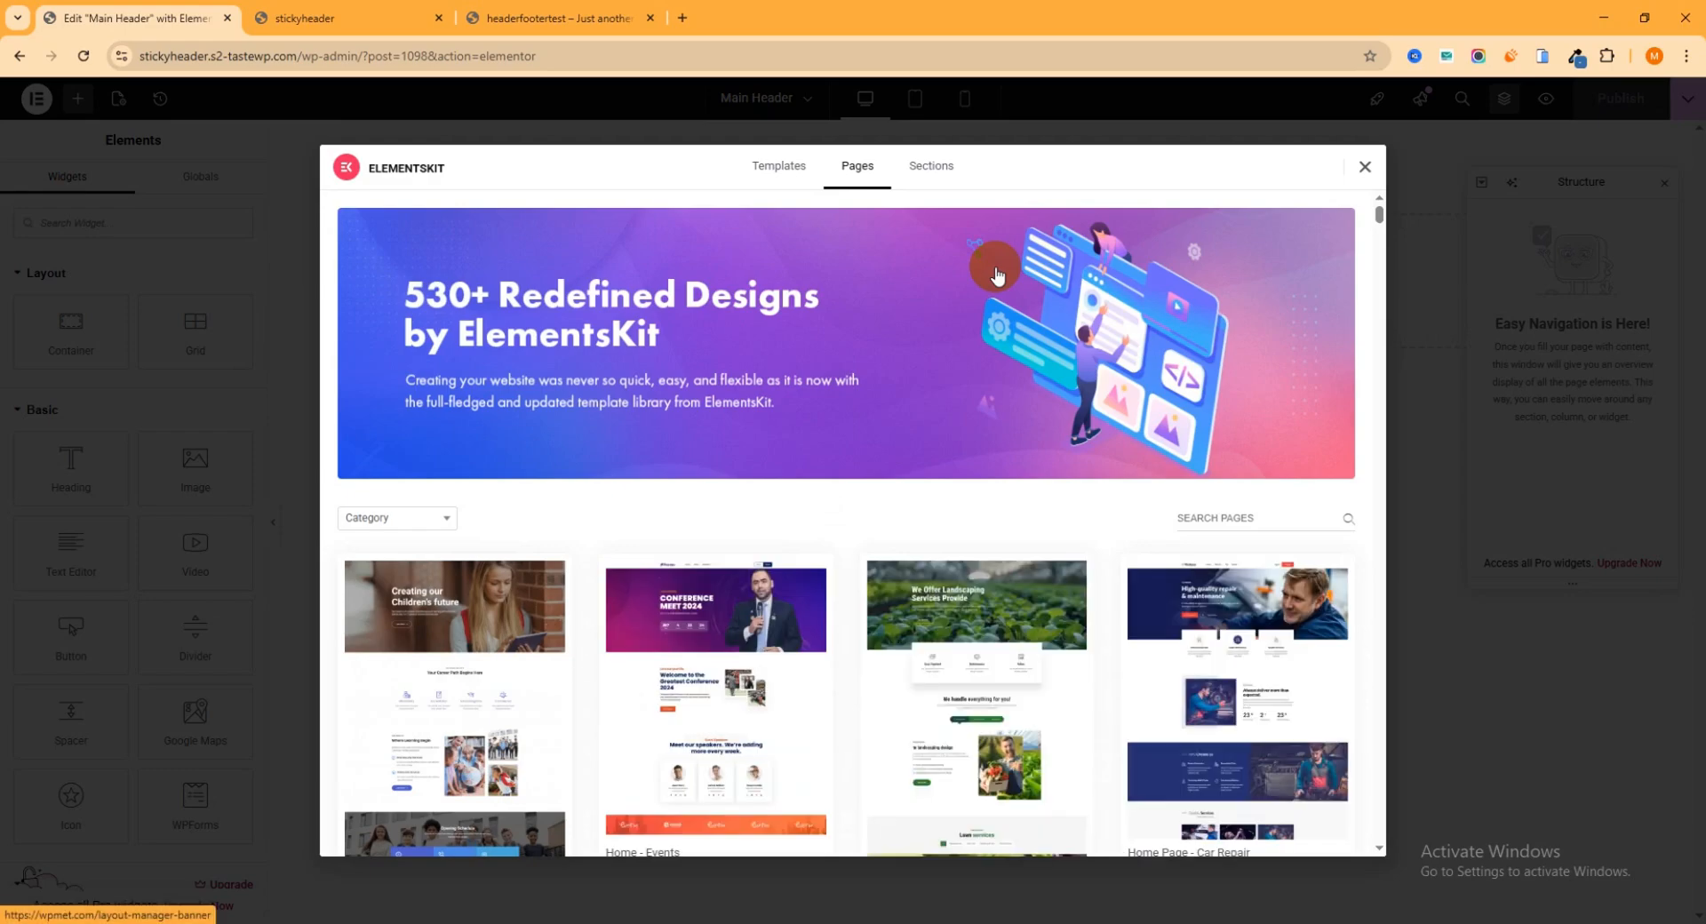
scroll(894, 522, "down", 5)
scroll(899, 503, "up", 5)
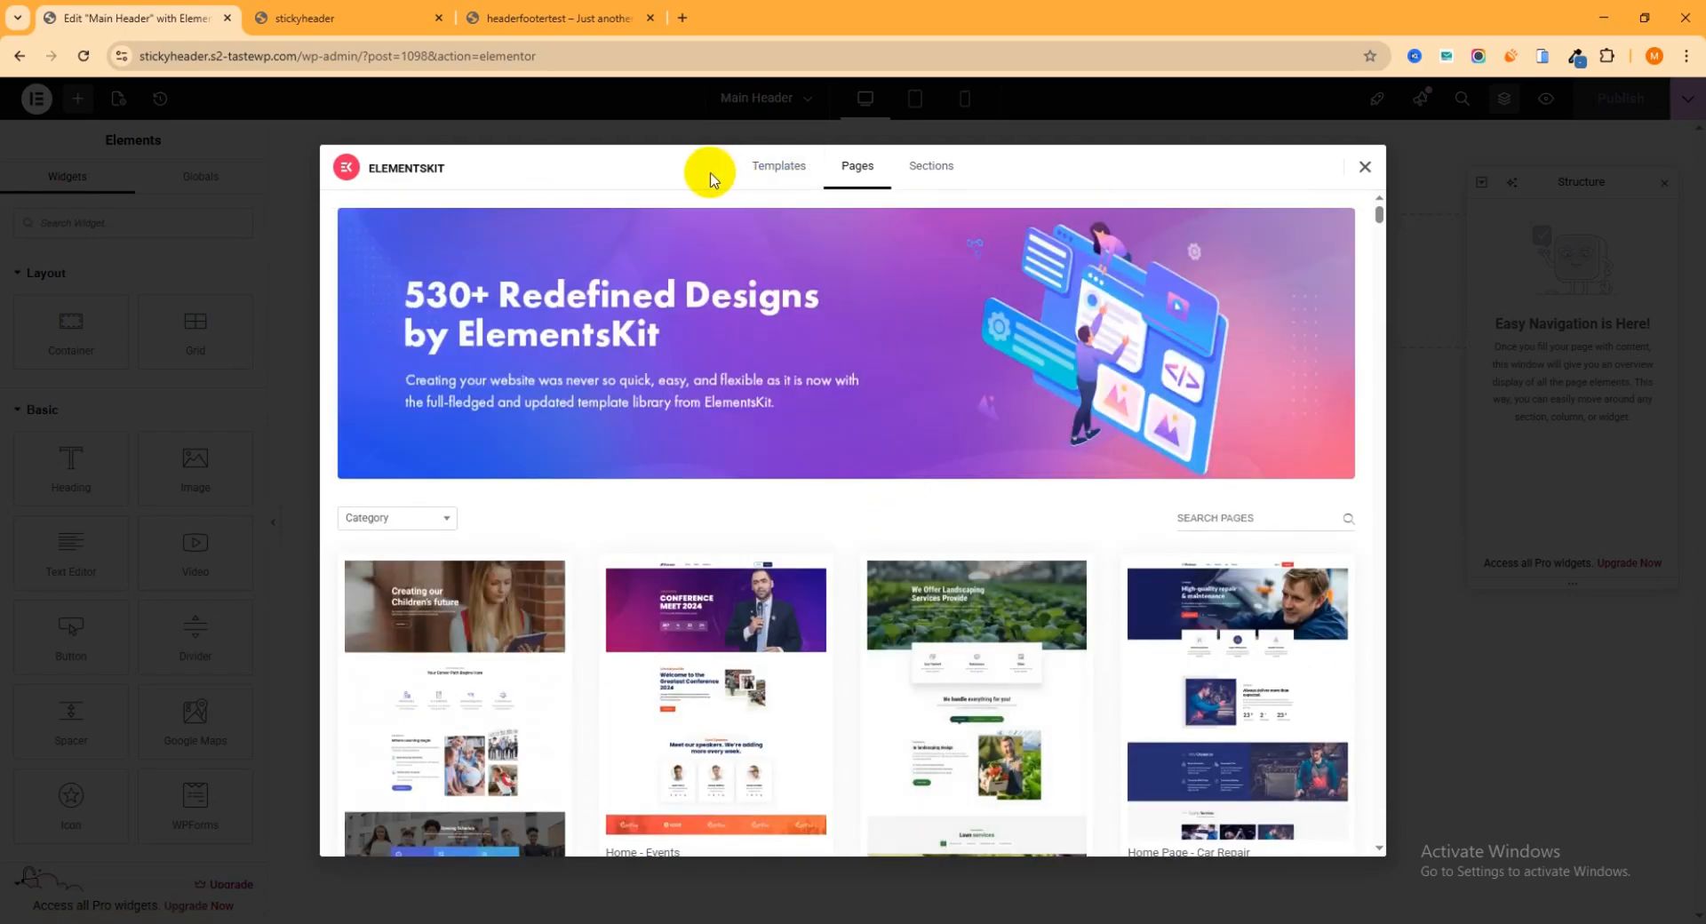
left_click(771, 177)
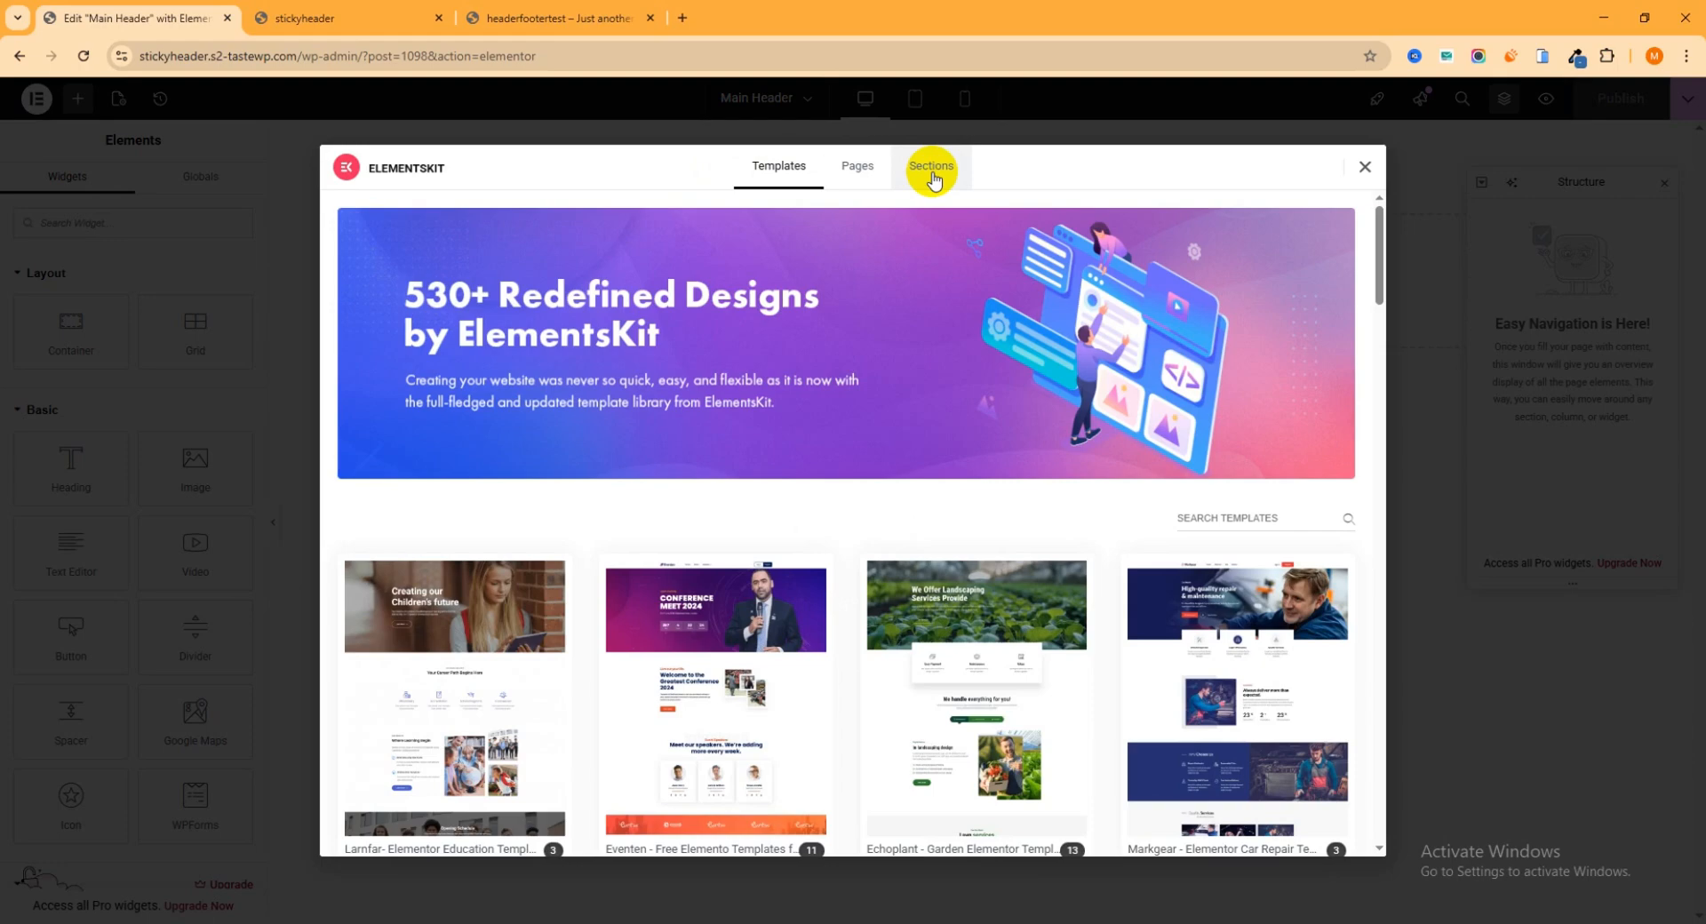
left_click(933, 178)
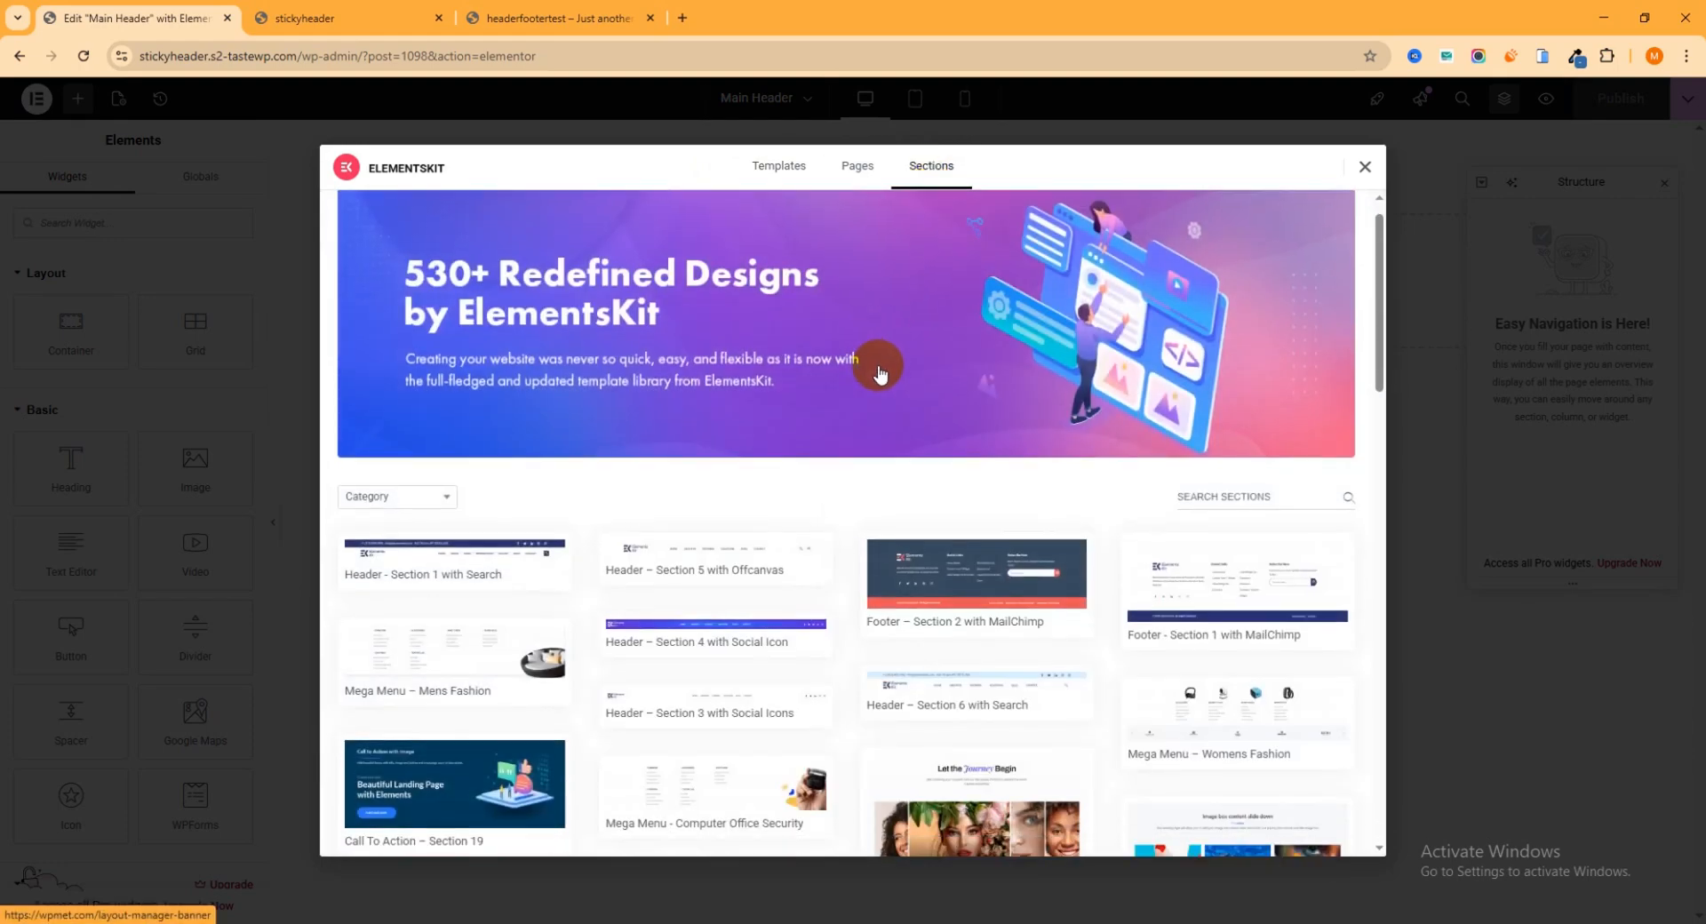
scroll(622, 373, "down", 2)
left_click(400, 342)
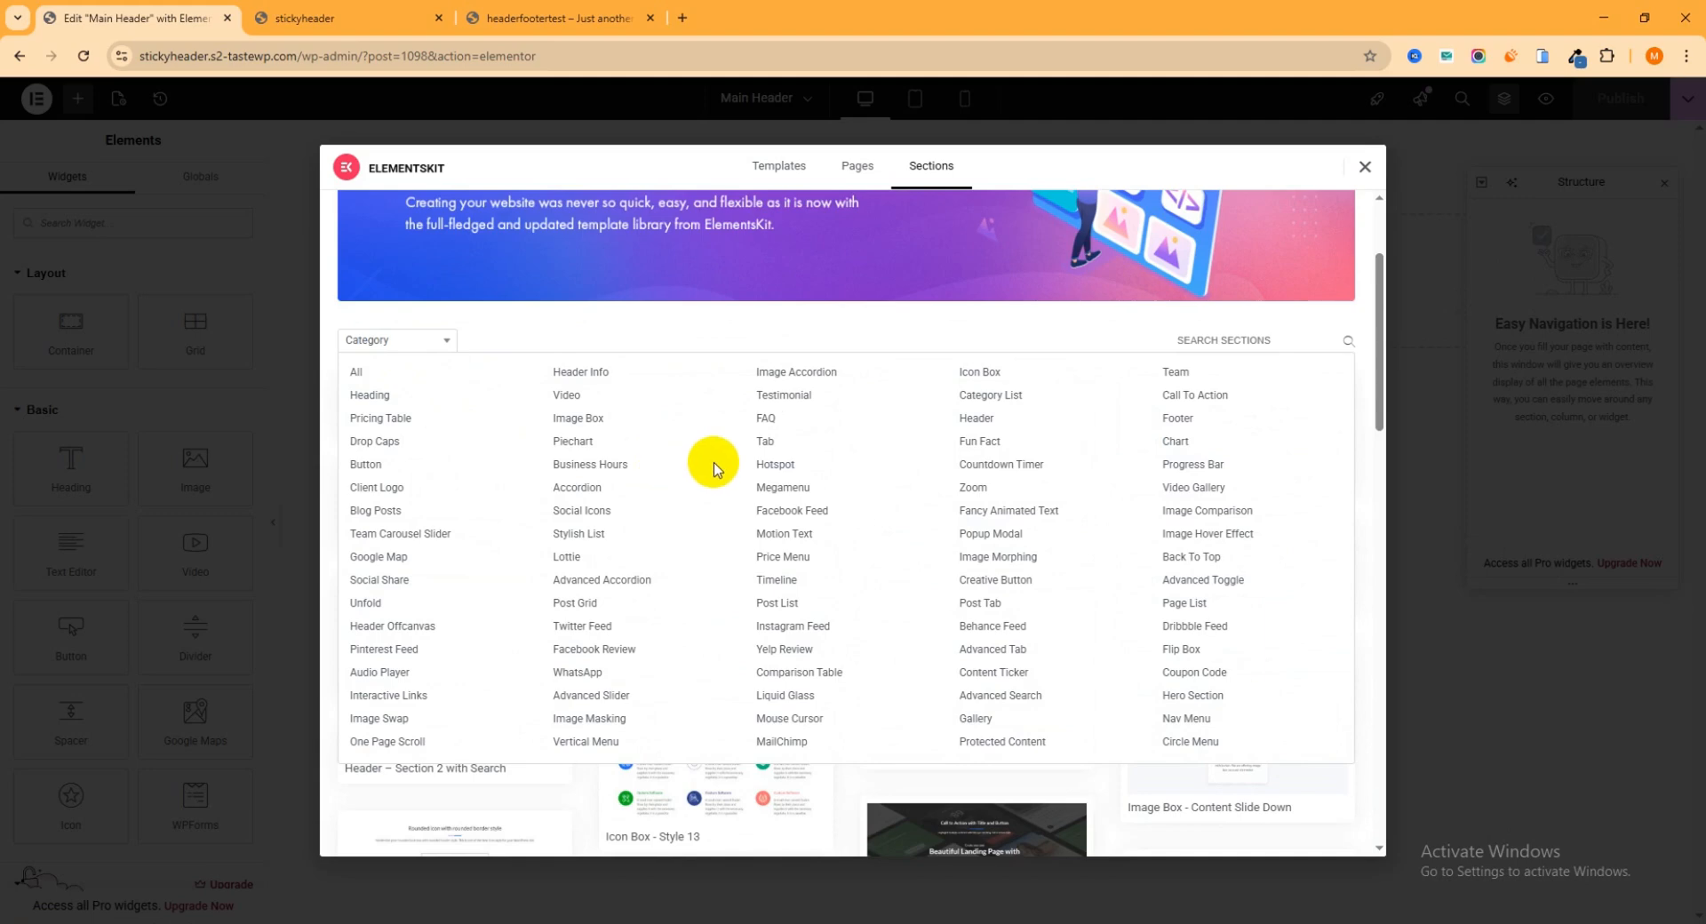
left_click(979, 419)
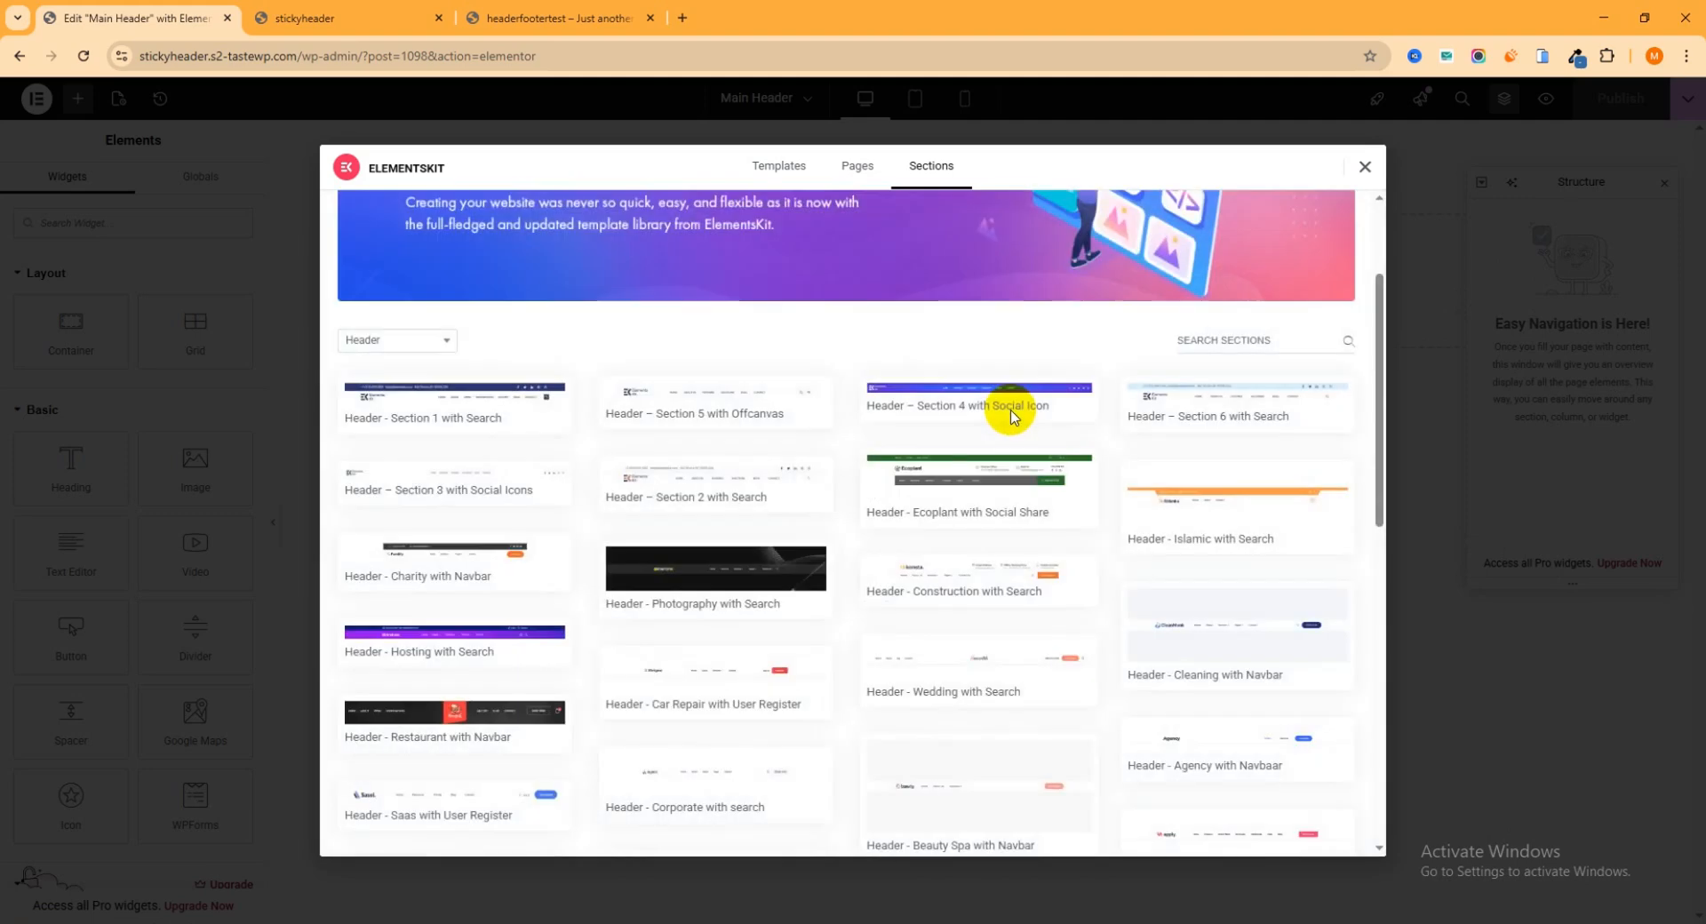
Step: Browse the header sections and insert "Header - Section 1 with Search" into the Main Header template
scroll(1011, 415, "down", 10)
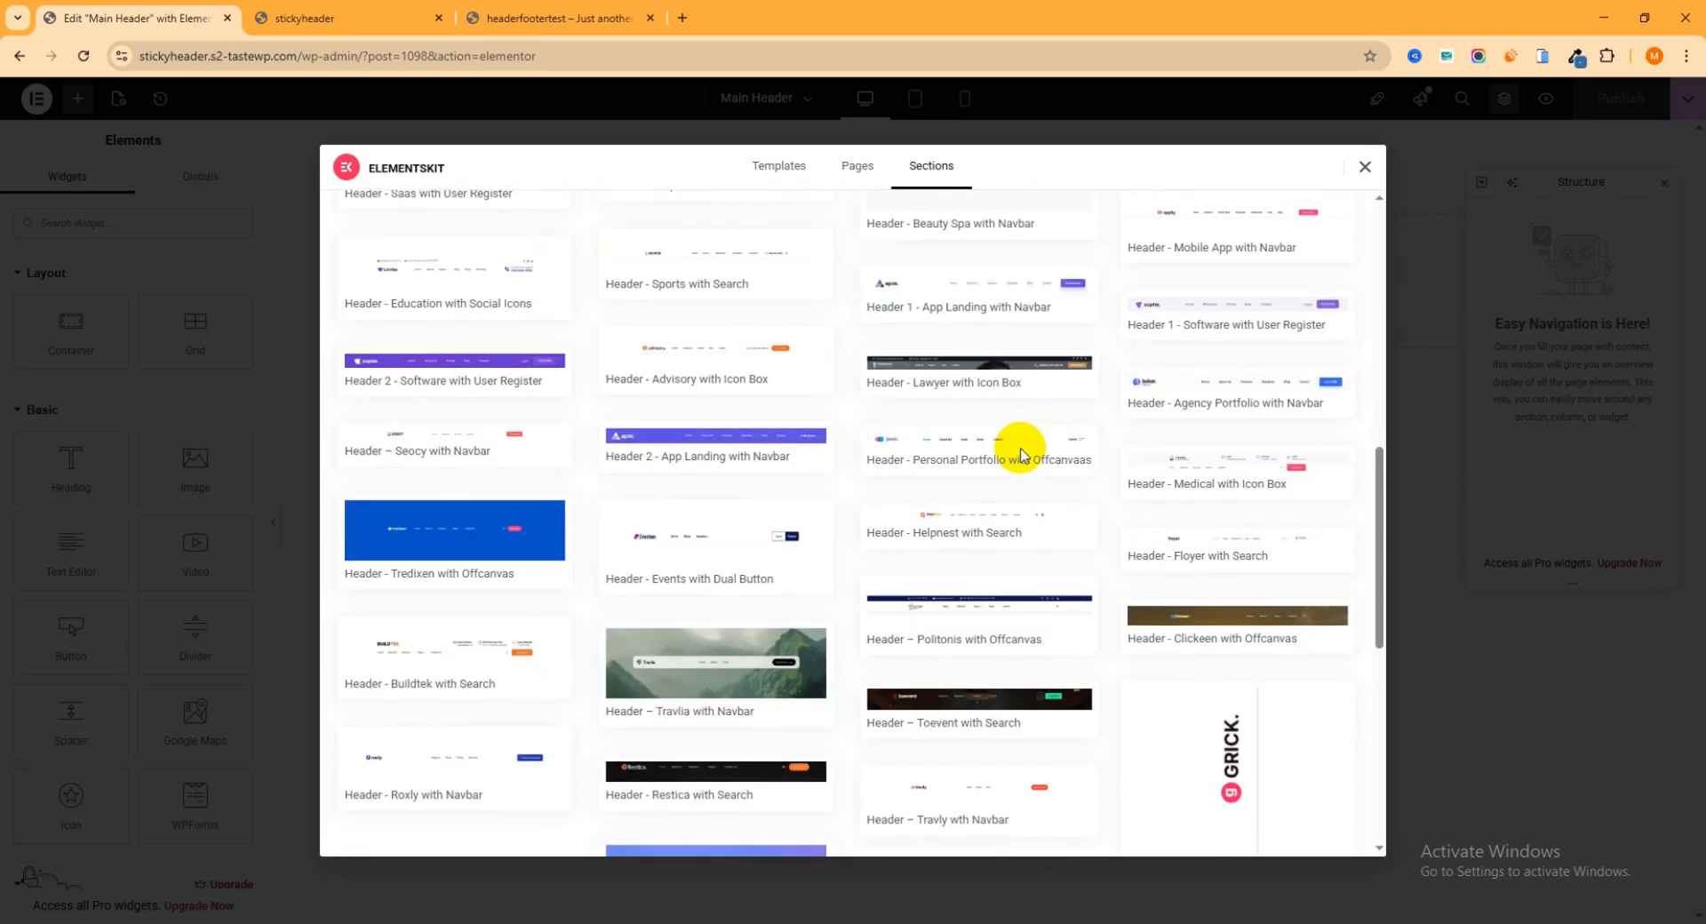
scroll(992, 490, "down", 2)
scroll(991, 480, "up", 5)
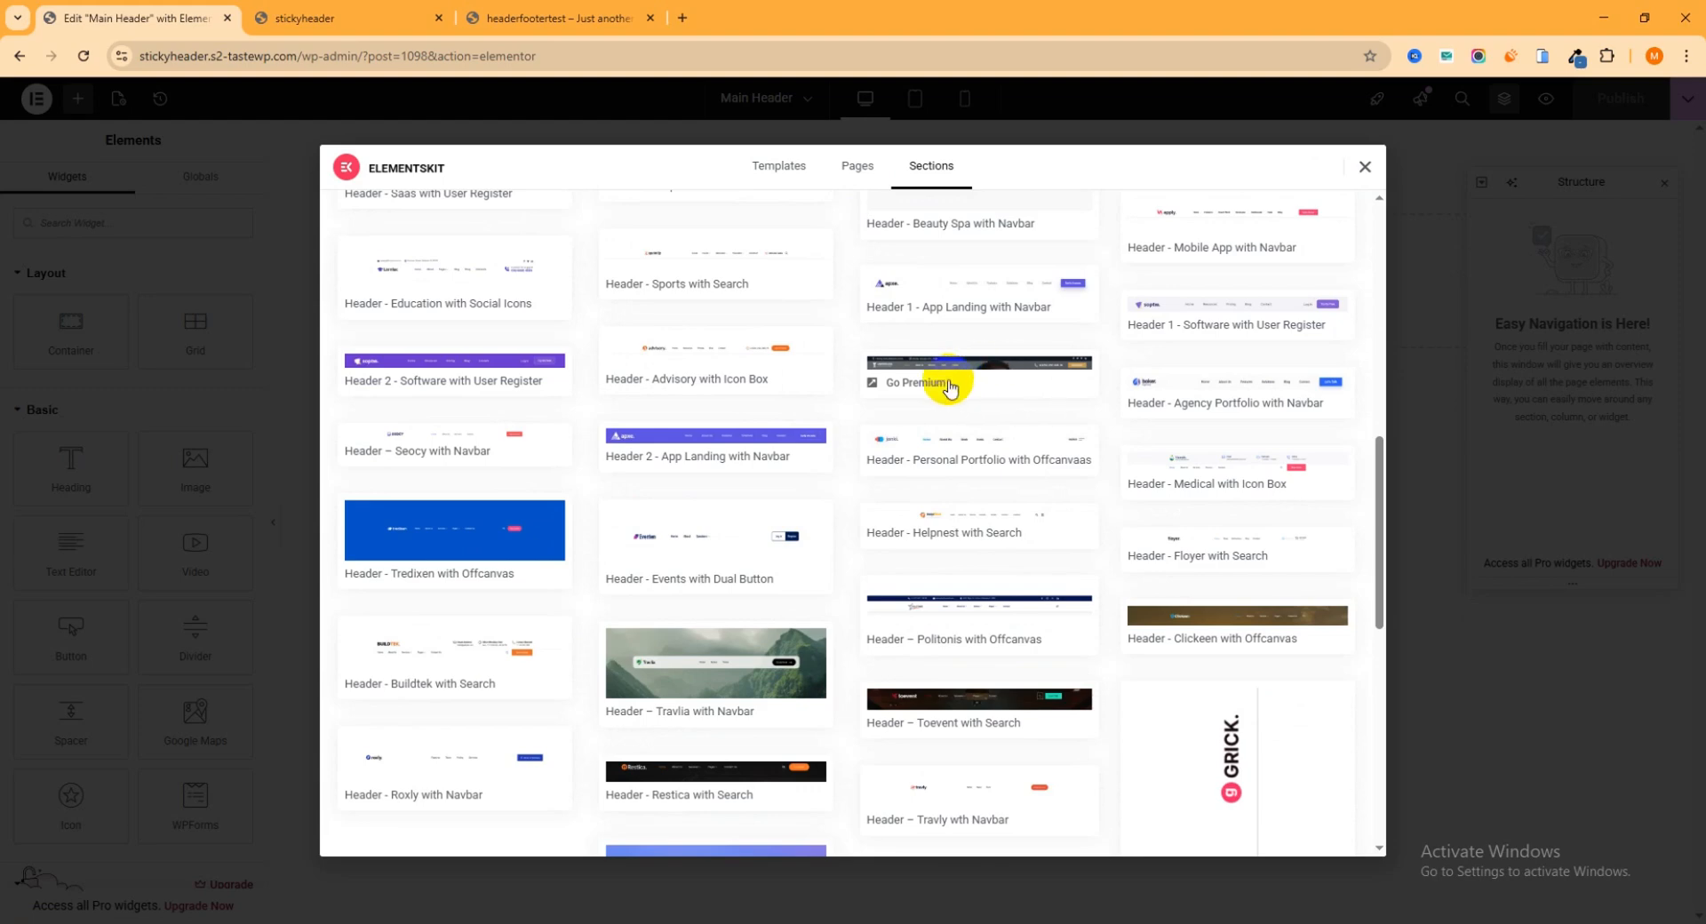
scroll(925, 382, "up", 2)
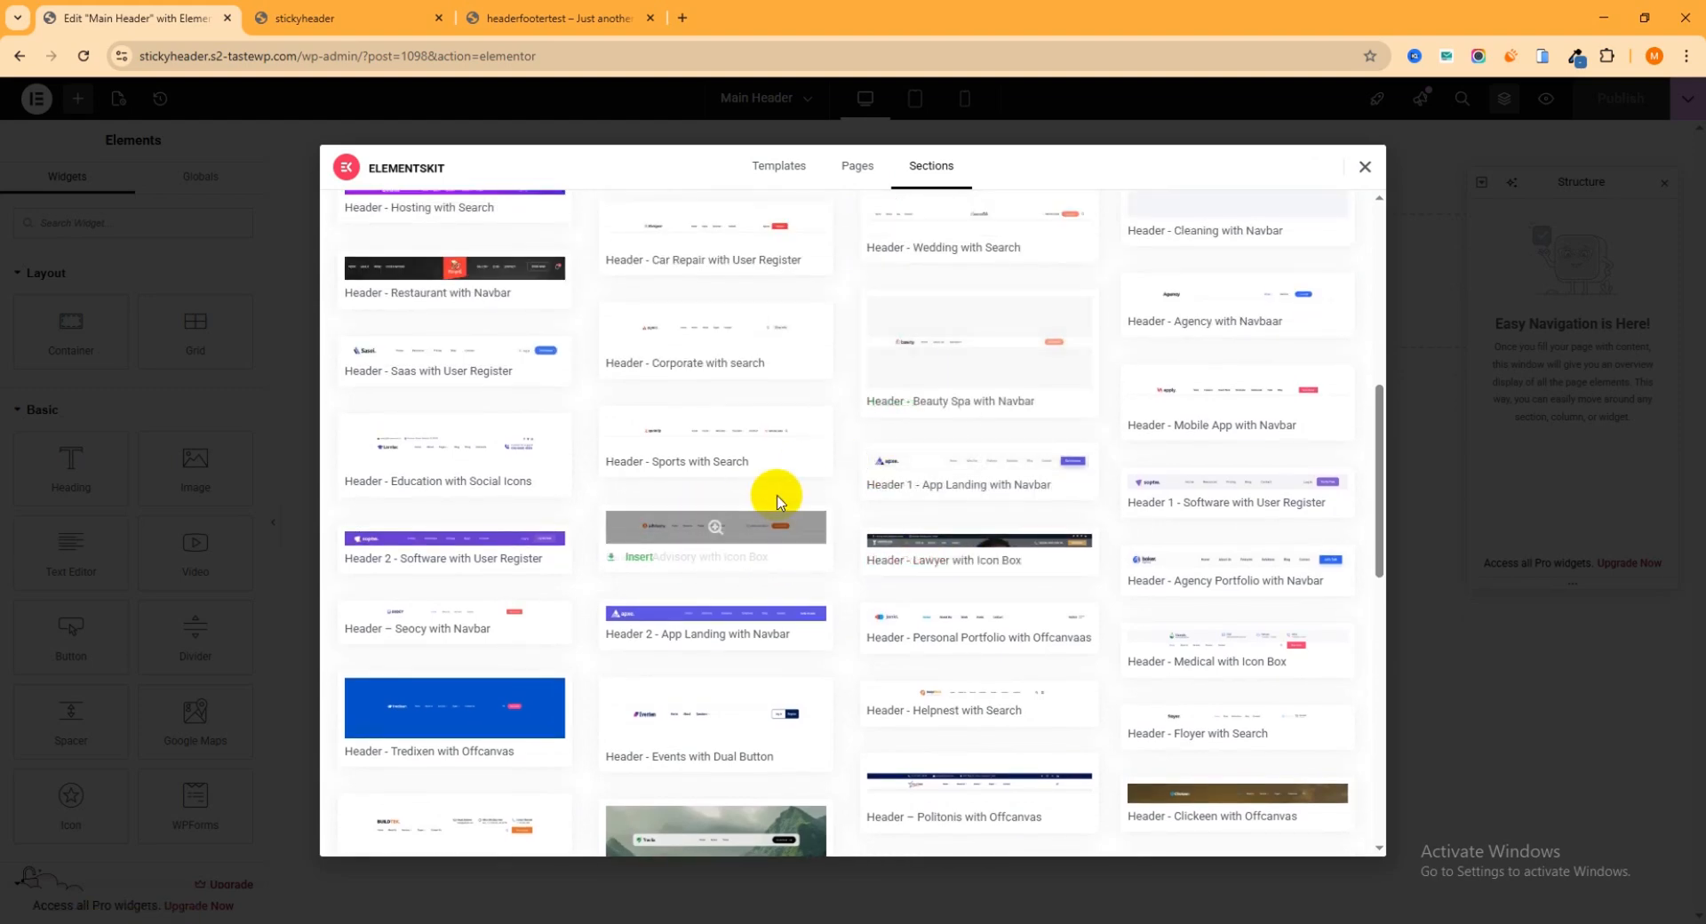
scroll(778, 494, "up", 1)
scroll(782, 487, "up", 5)
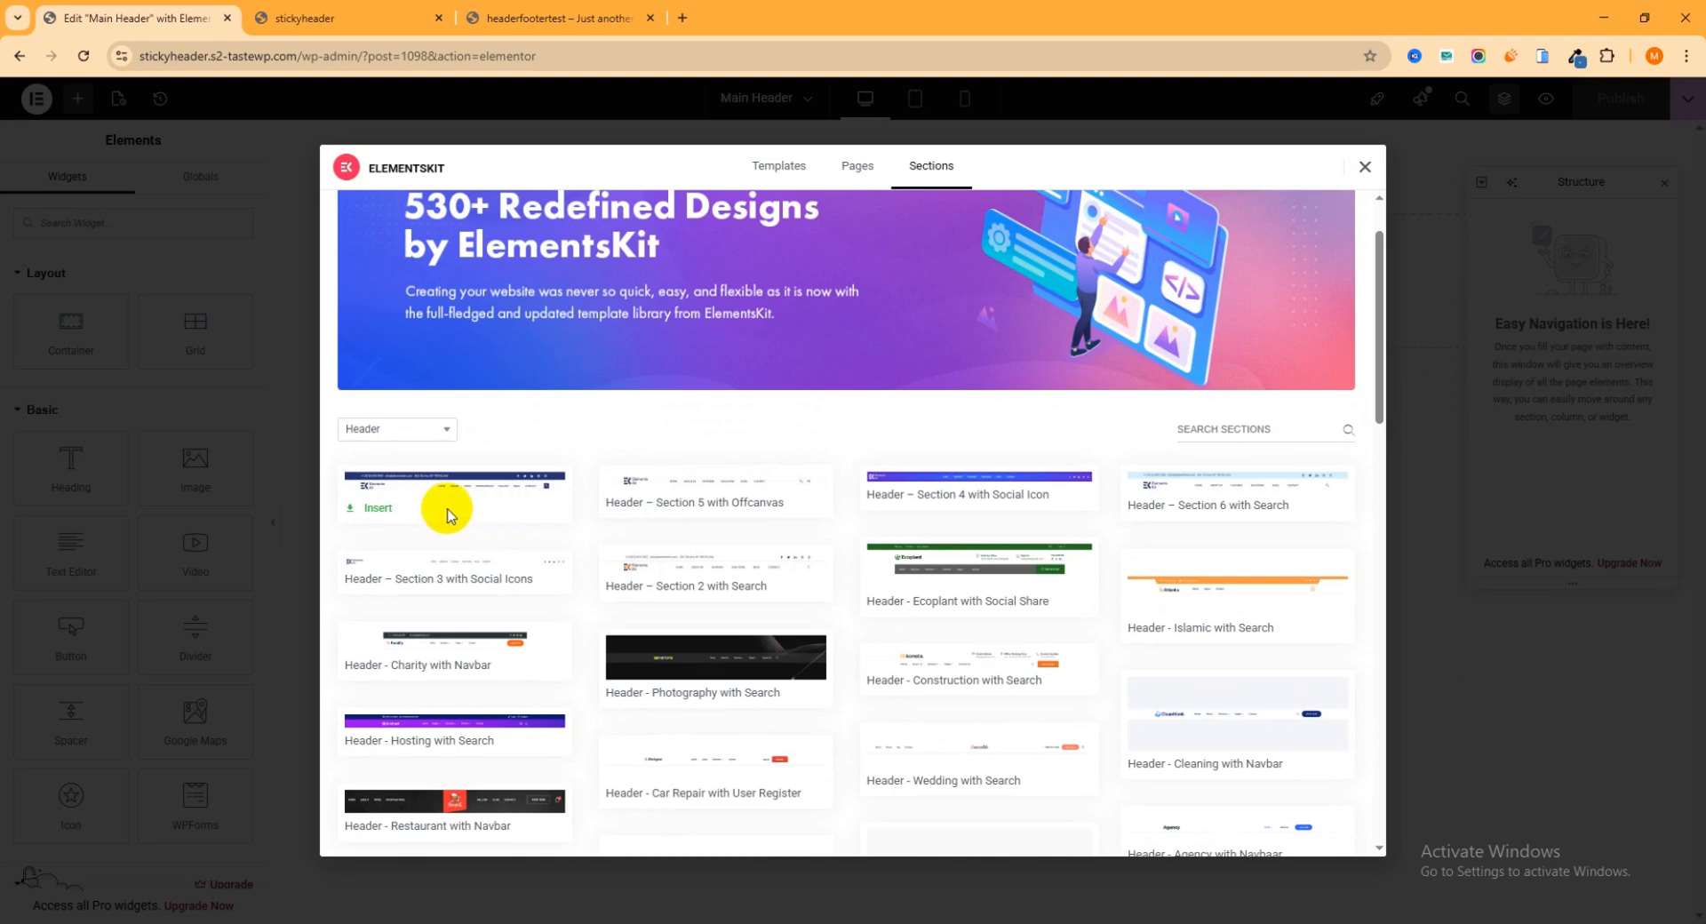
scroll(506, 418, "down", 2)
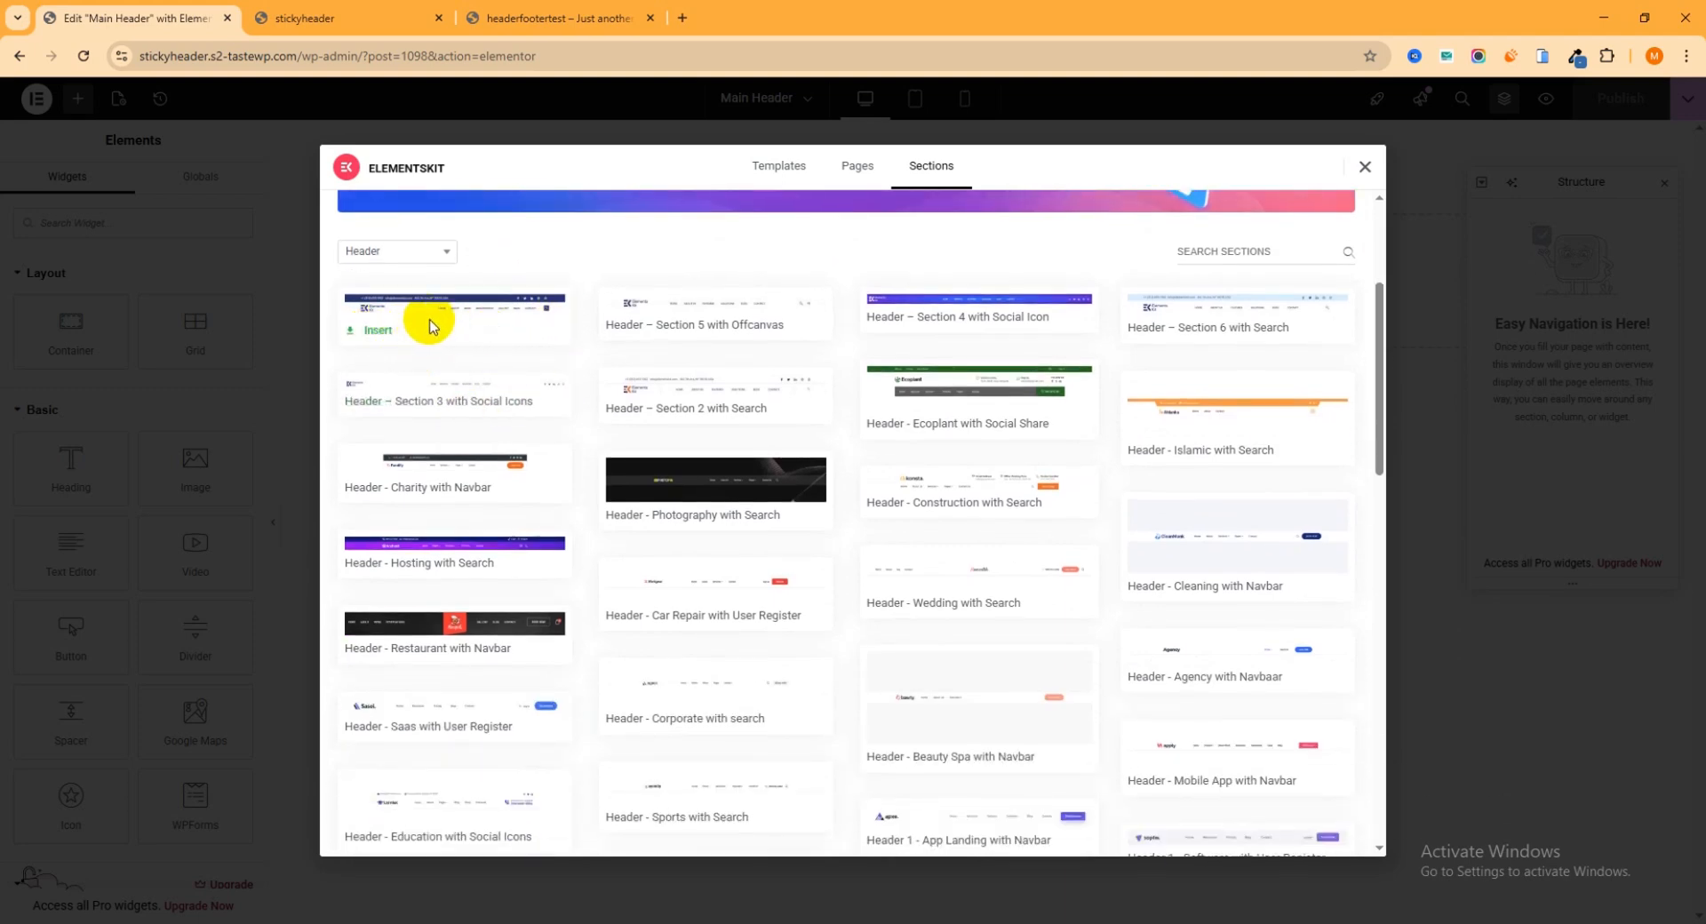
scroll(471, 351, "up", 1)
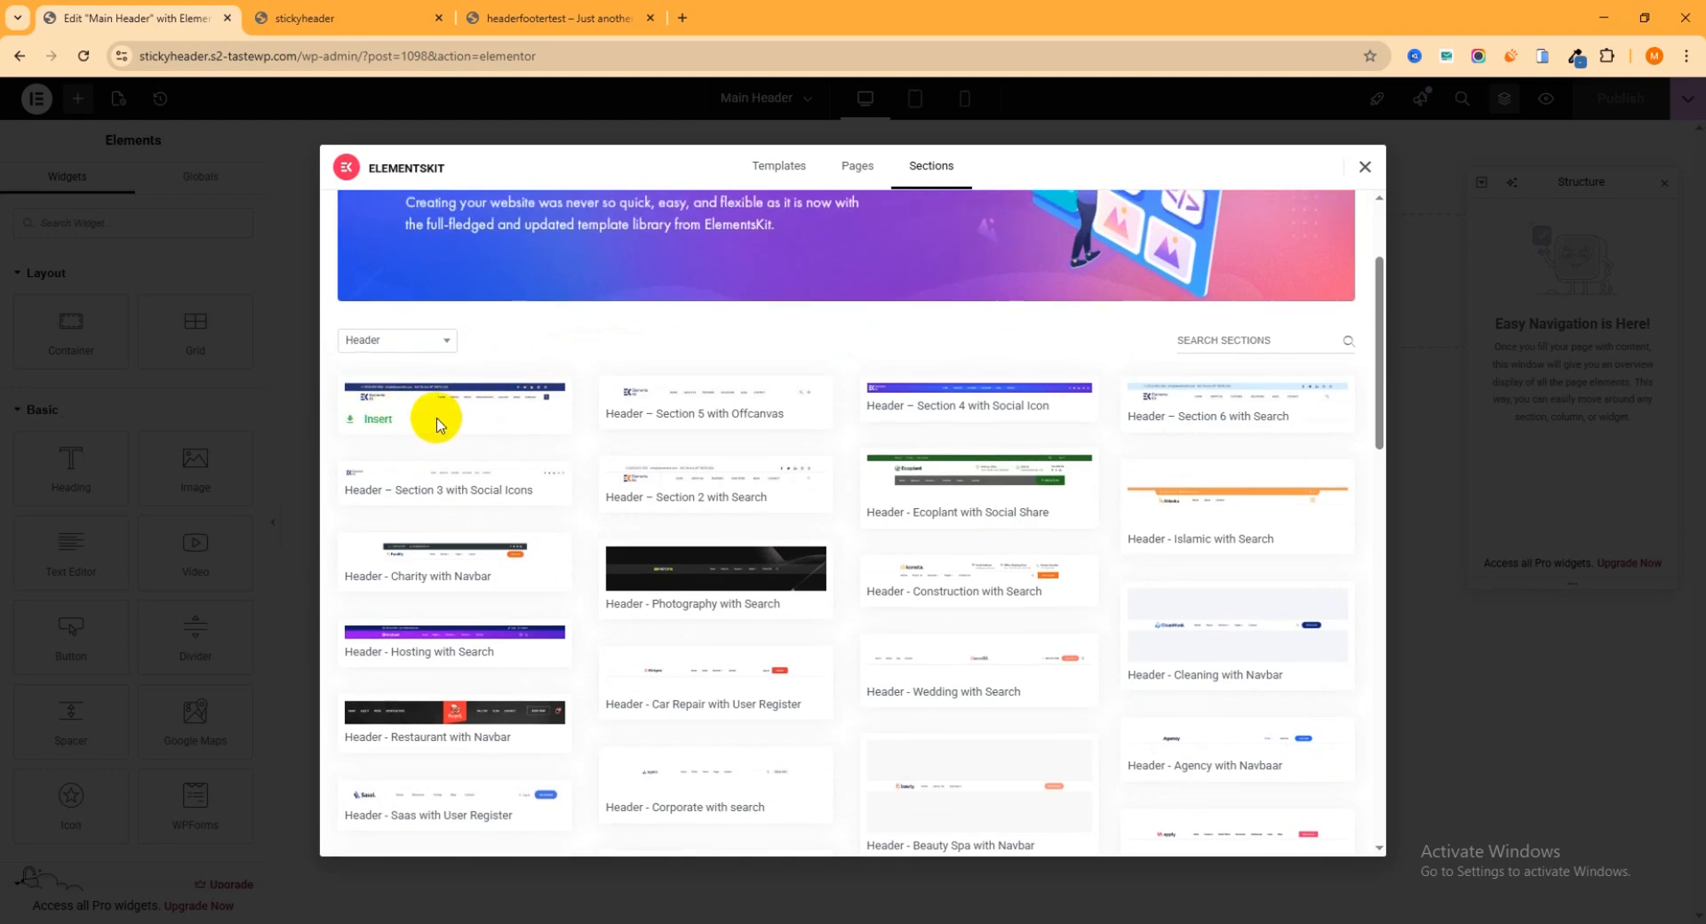
left_click(373, 425)
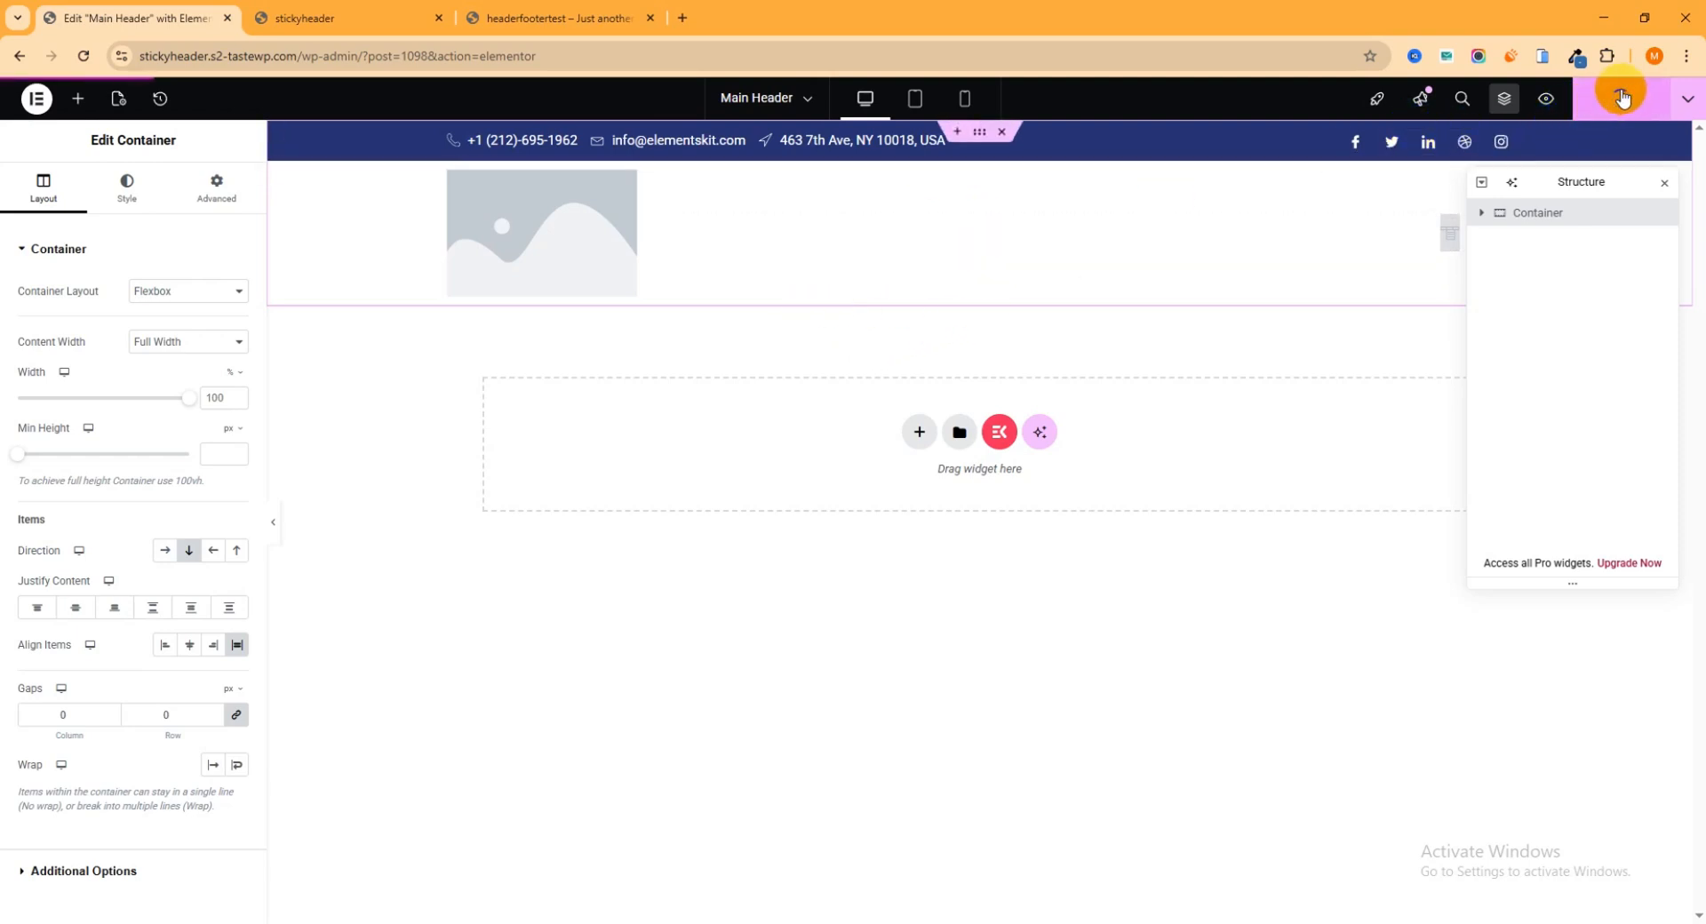
Step: Check the header on the site's front page and replace its placeholder logo image with the uploaded file logo_v2.png
left_click(388, 18)
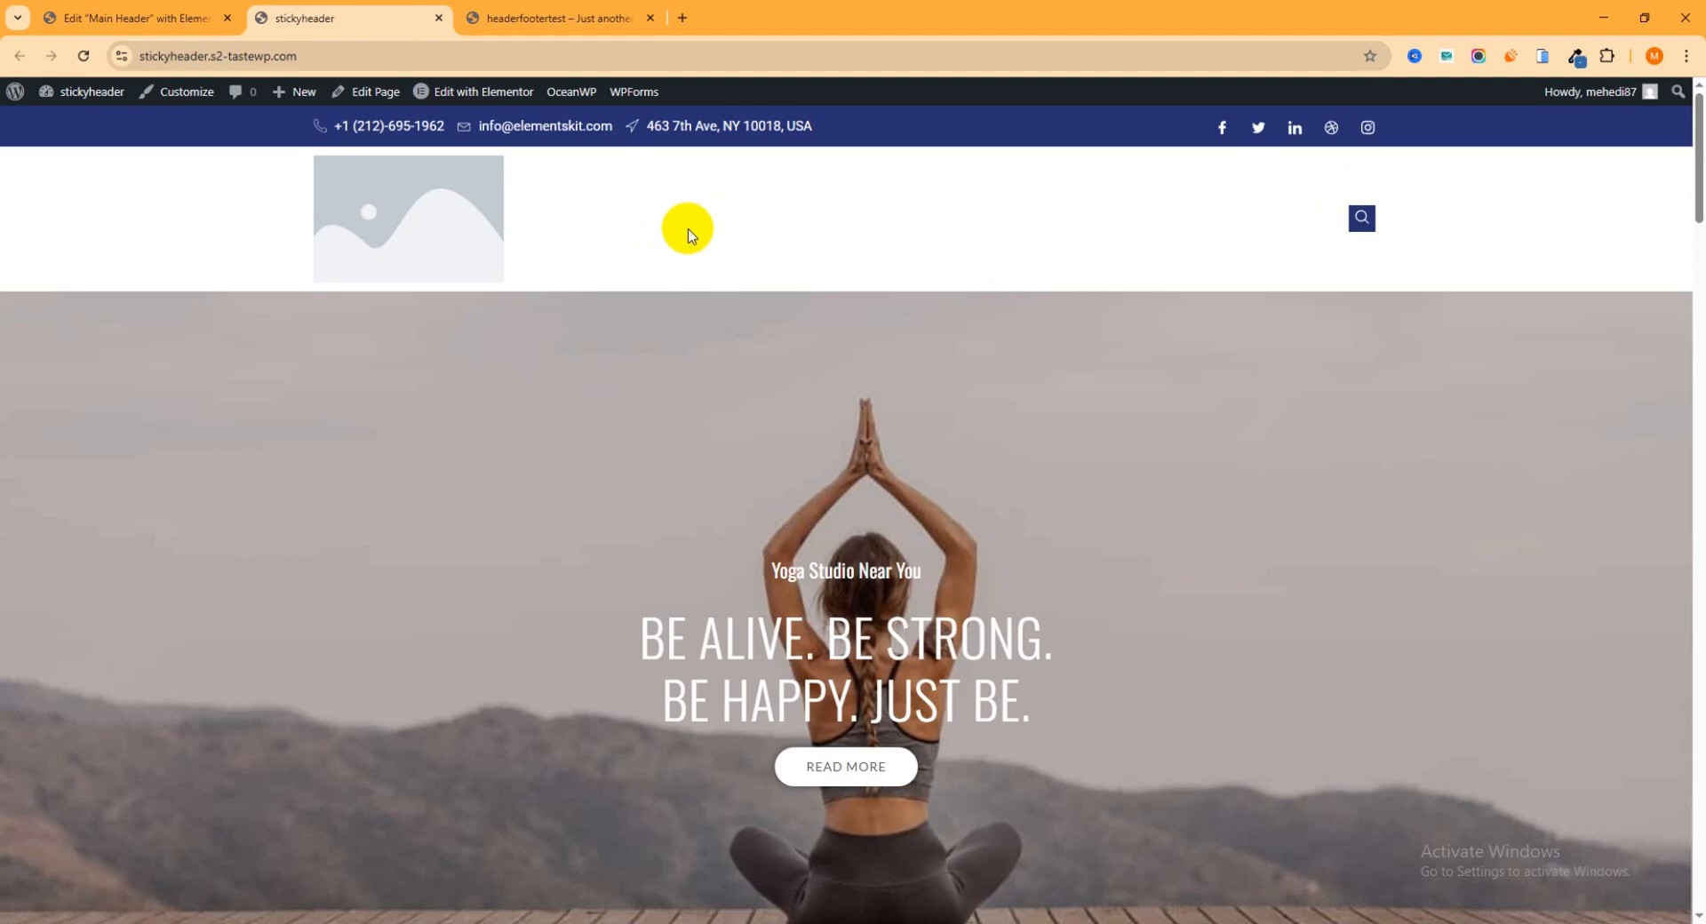
left_click(145, 17)
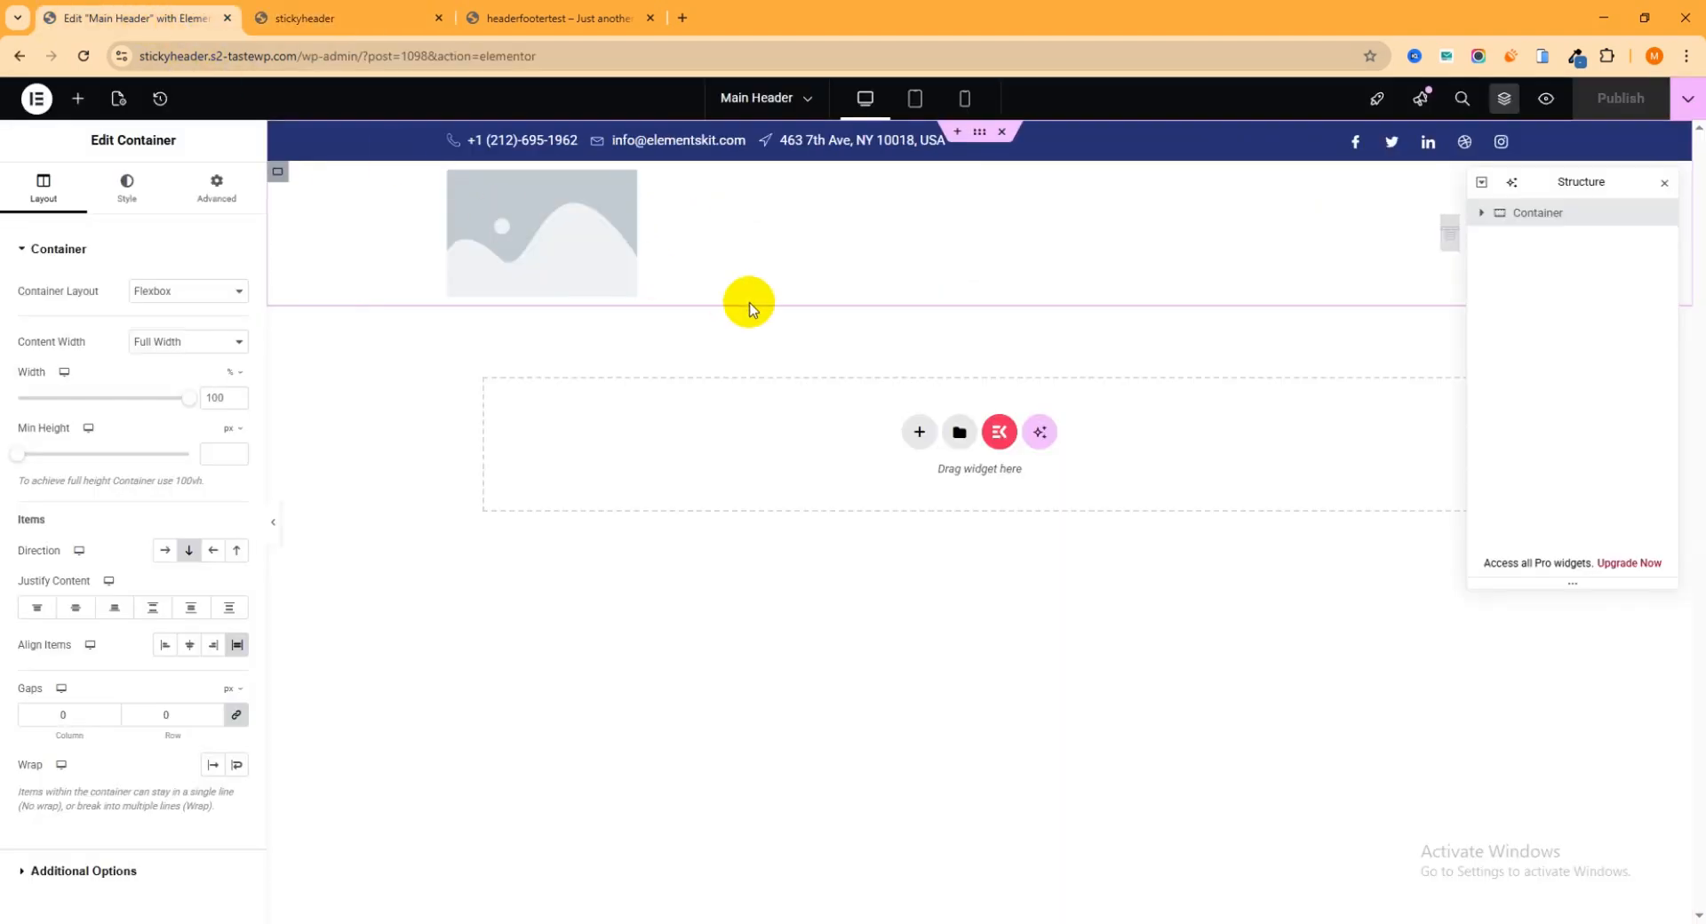
left_click(626, 183)
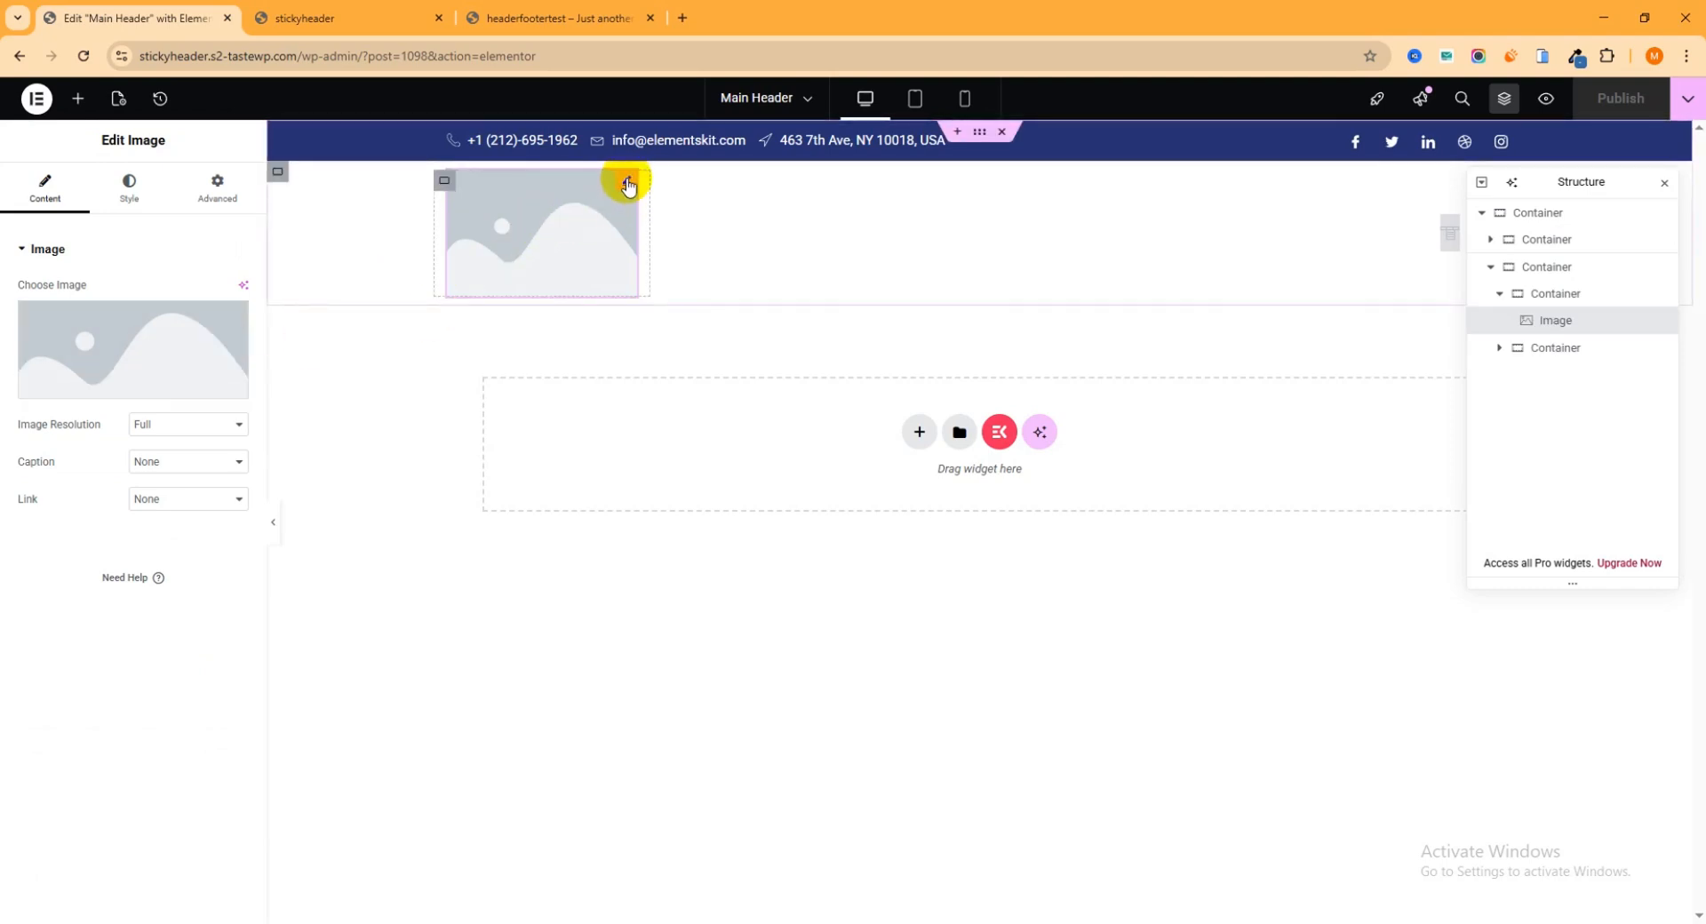
left_click(164, 335)
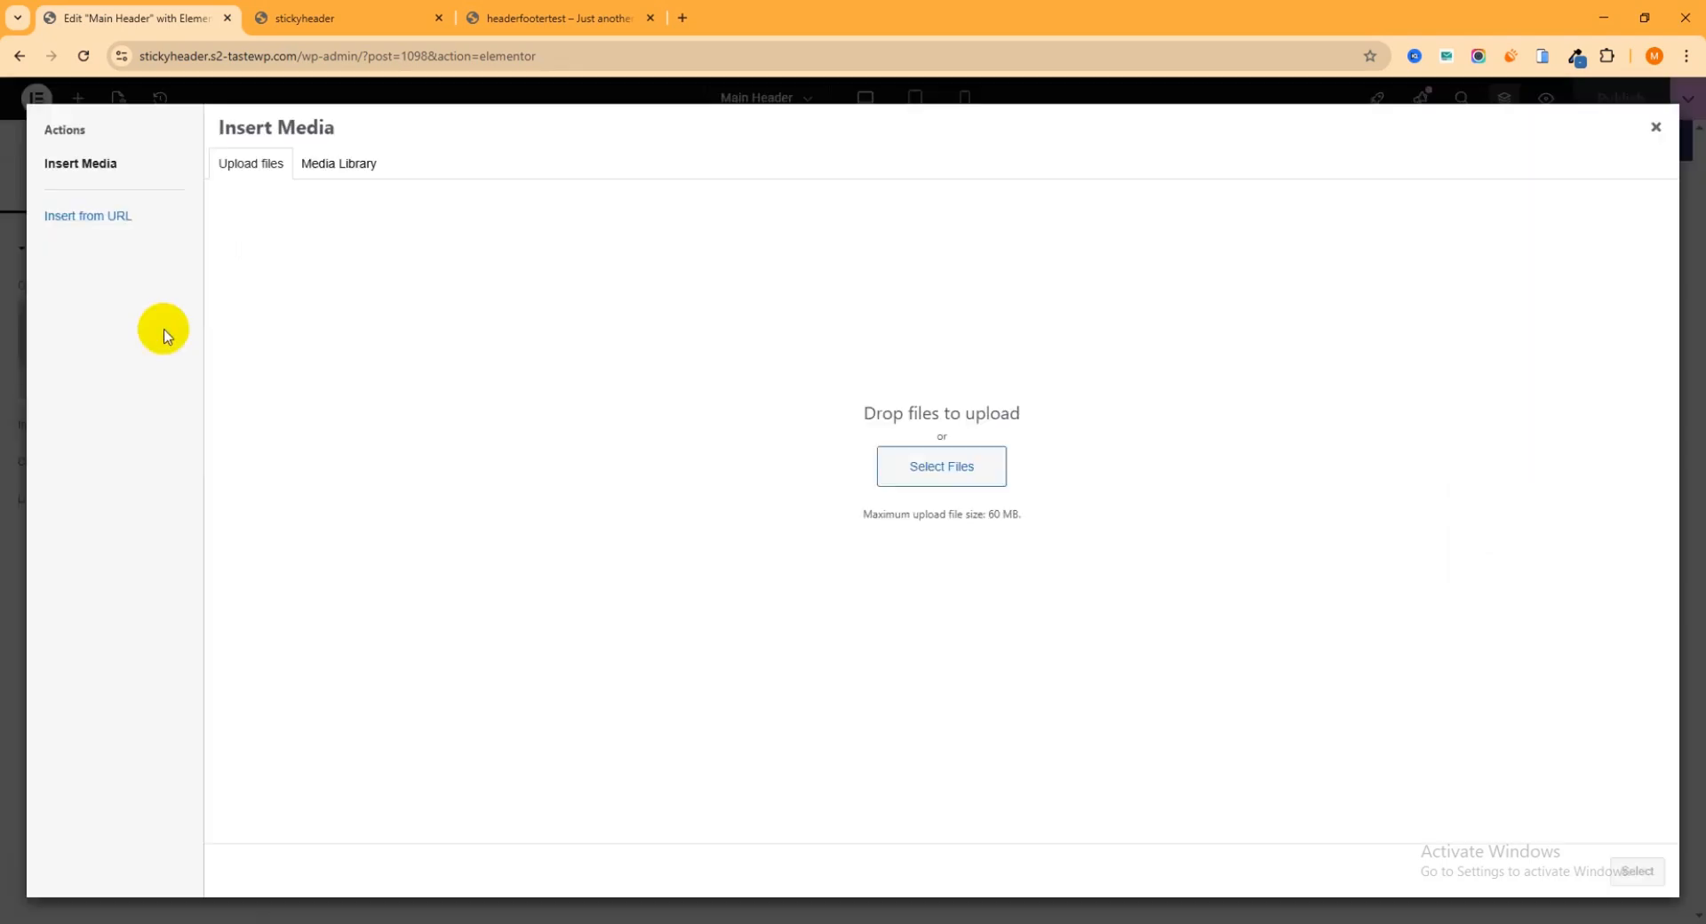
left_click(897, 471)
left_click(208, 169)
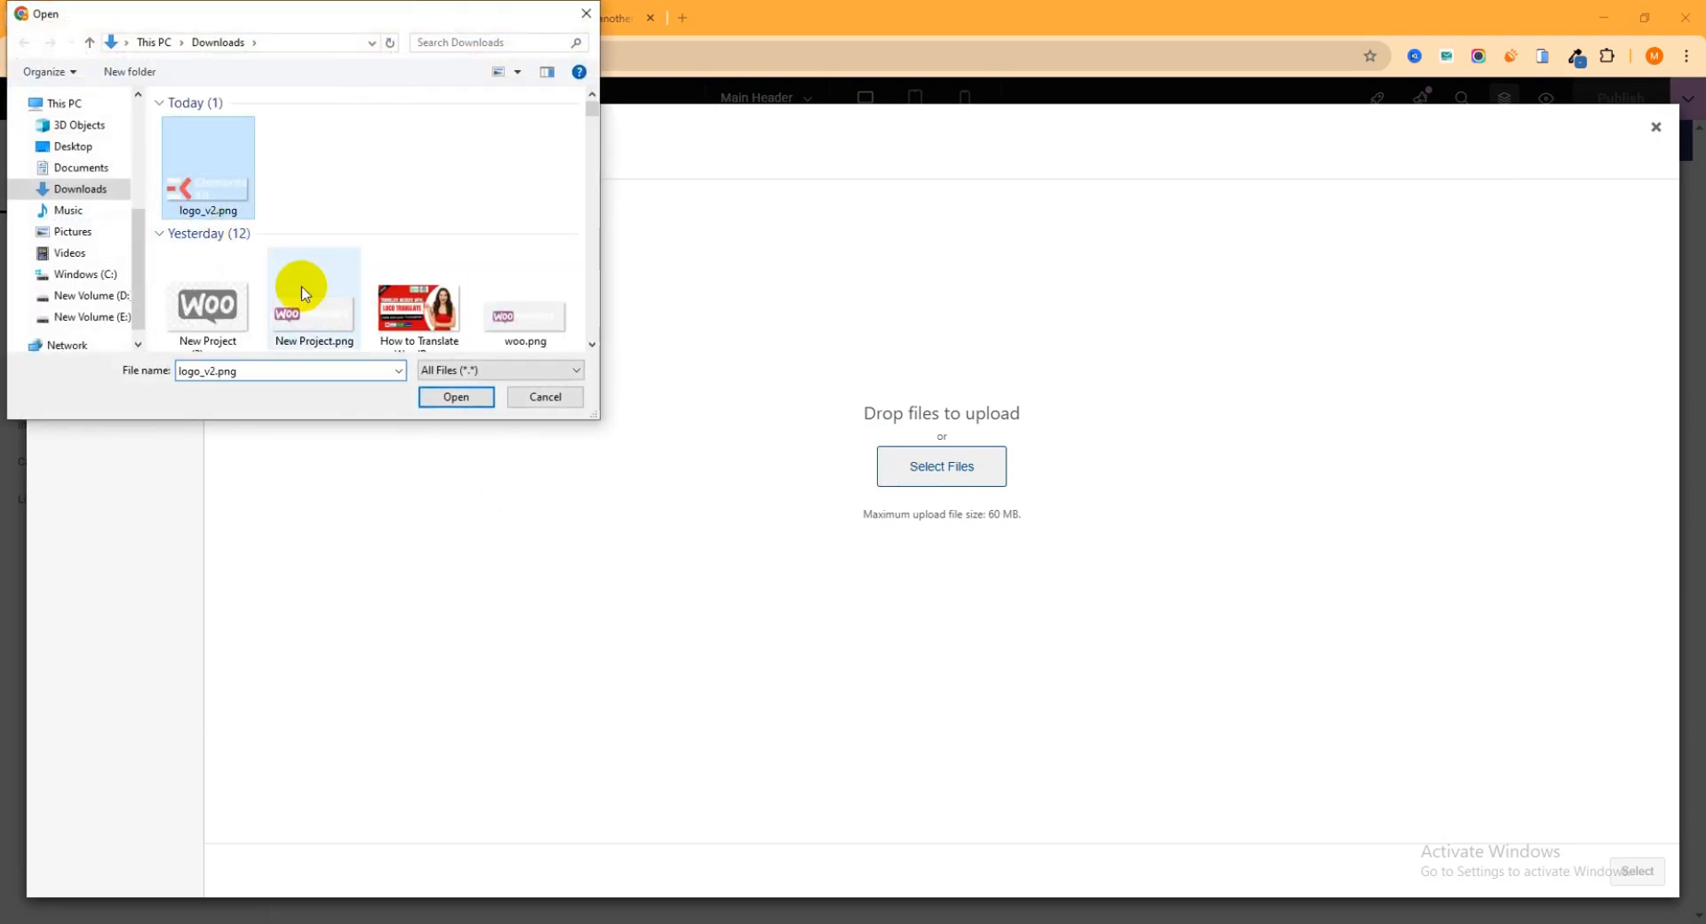
left_click(451, 397)
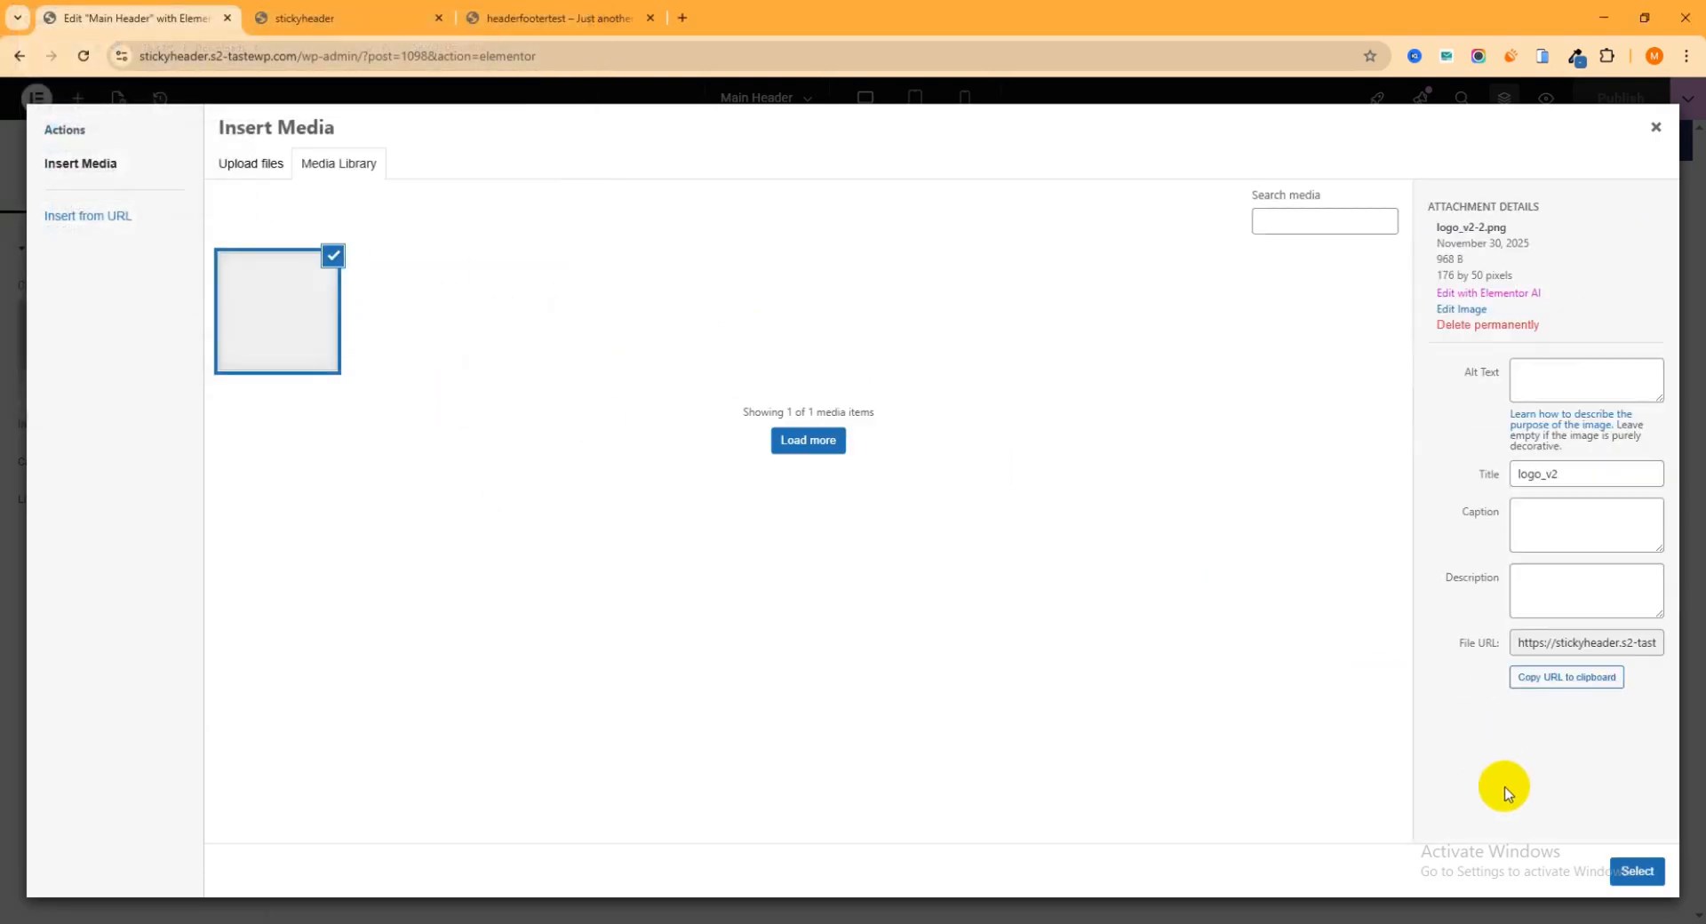
left_click(1638, 873)
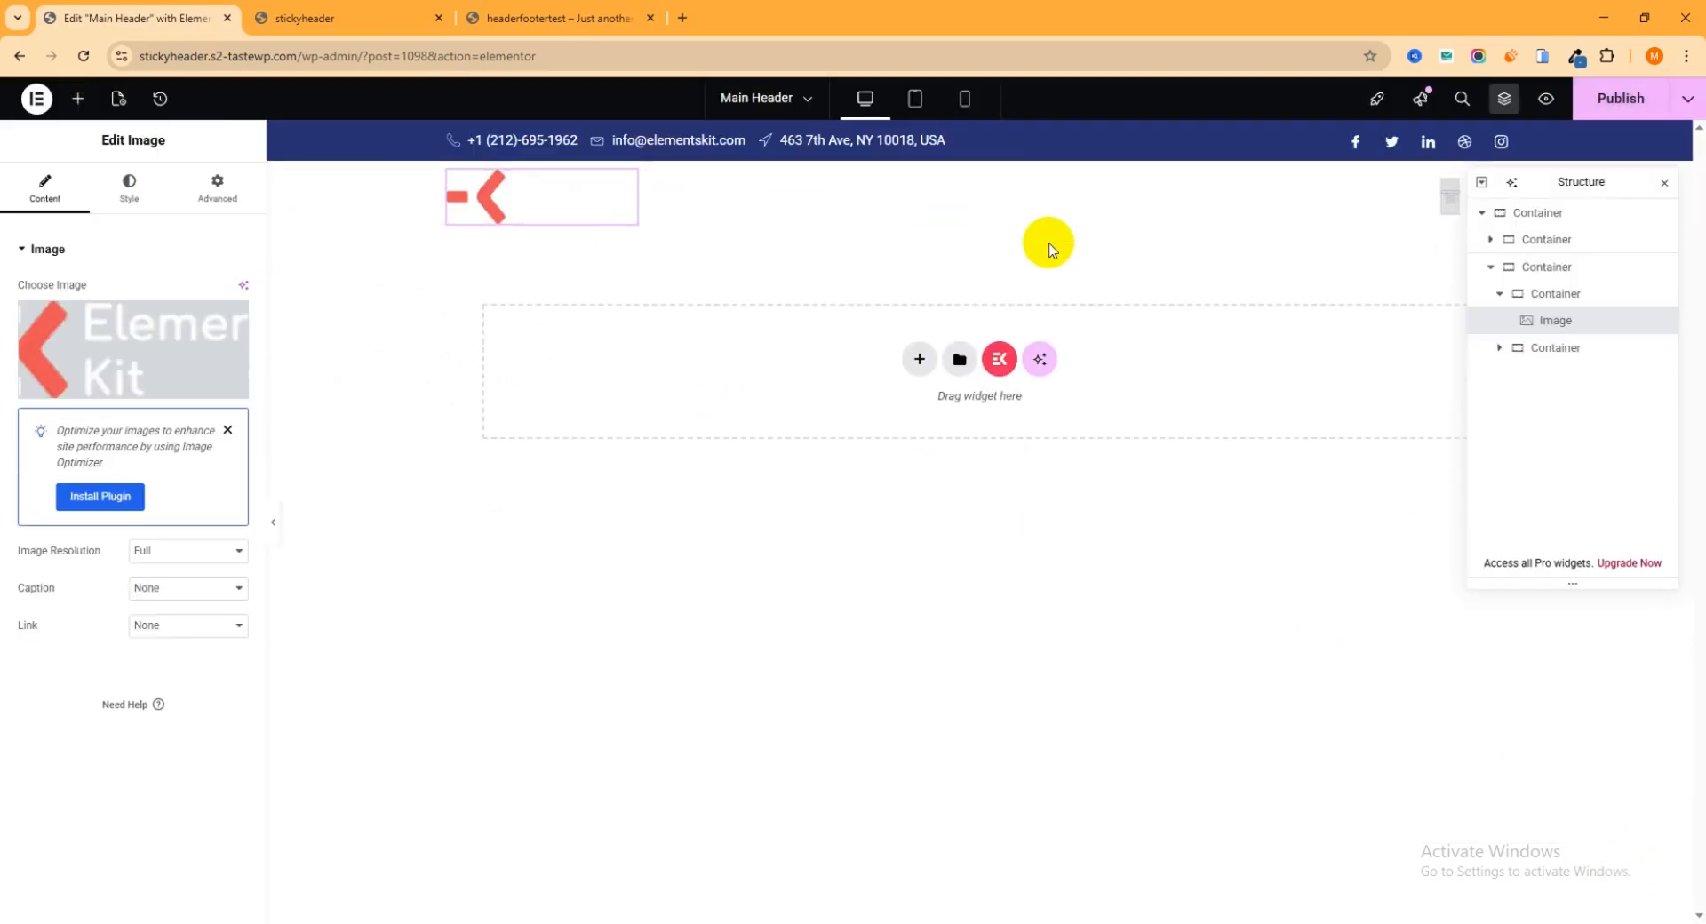
Step: Assign Main Menu to the header's ElementsKit Nav Menu widget
left_click(1662, 185)
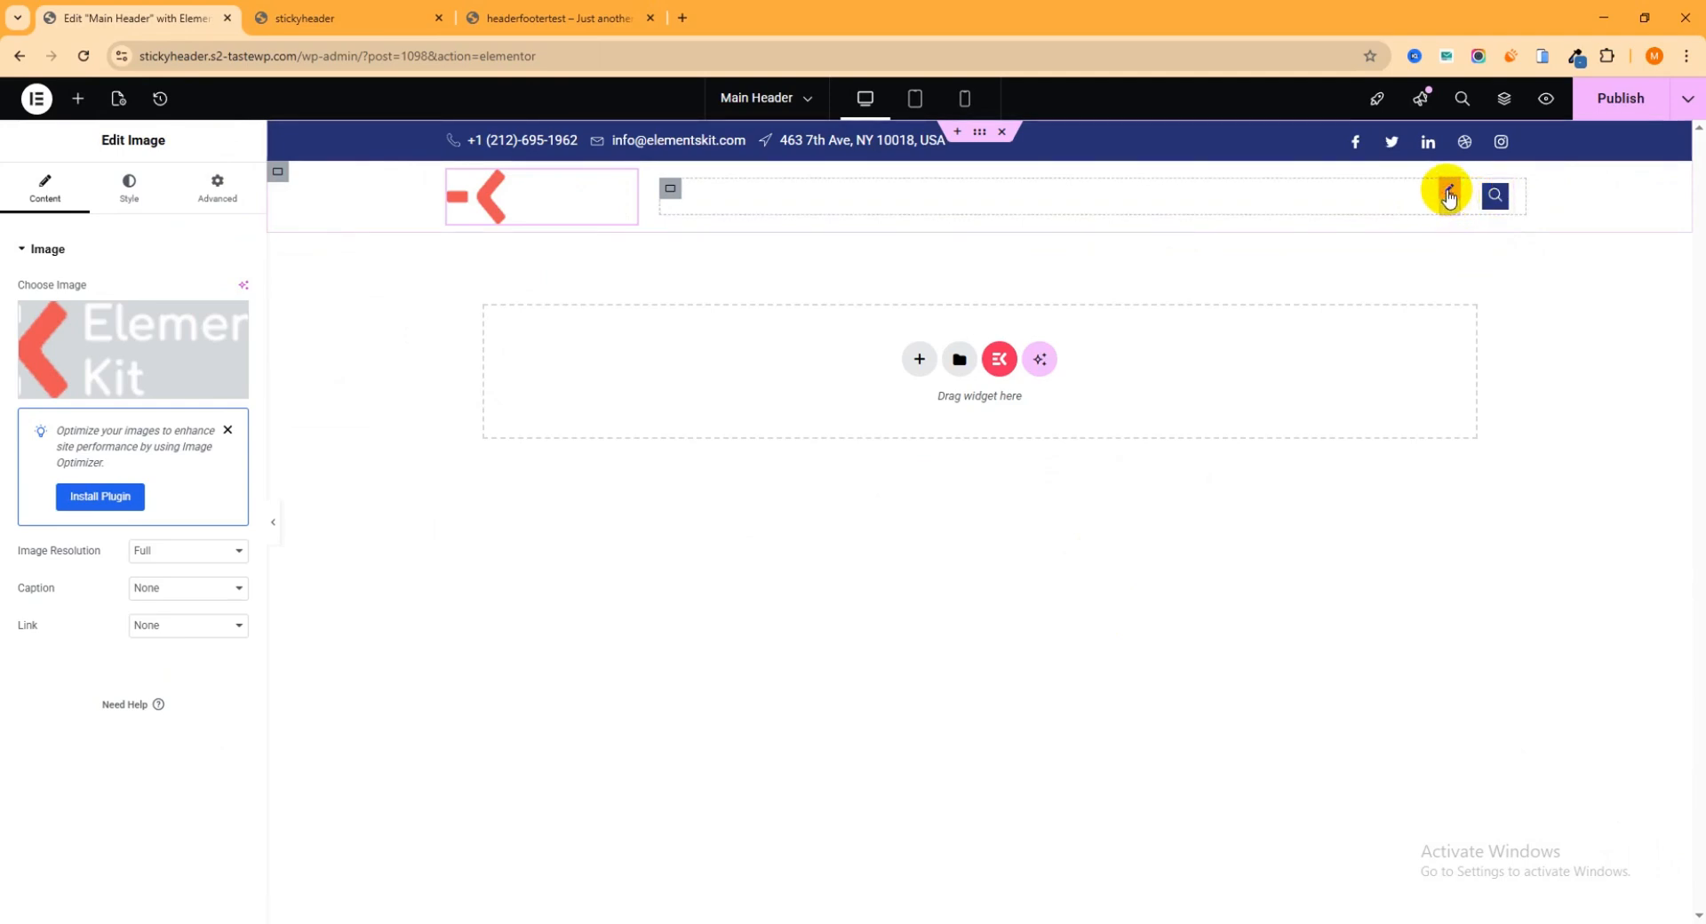
left_click(1448, 194)
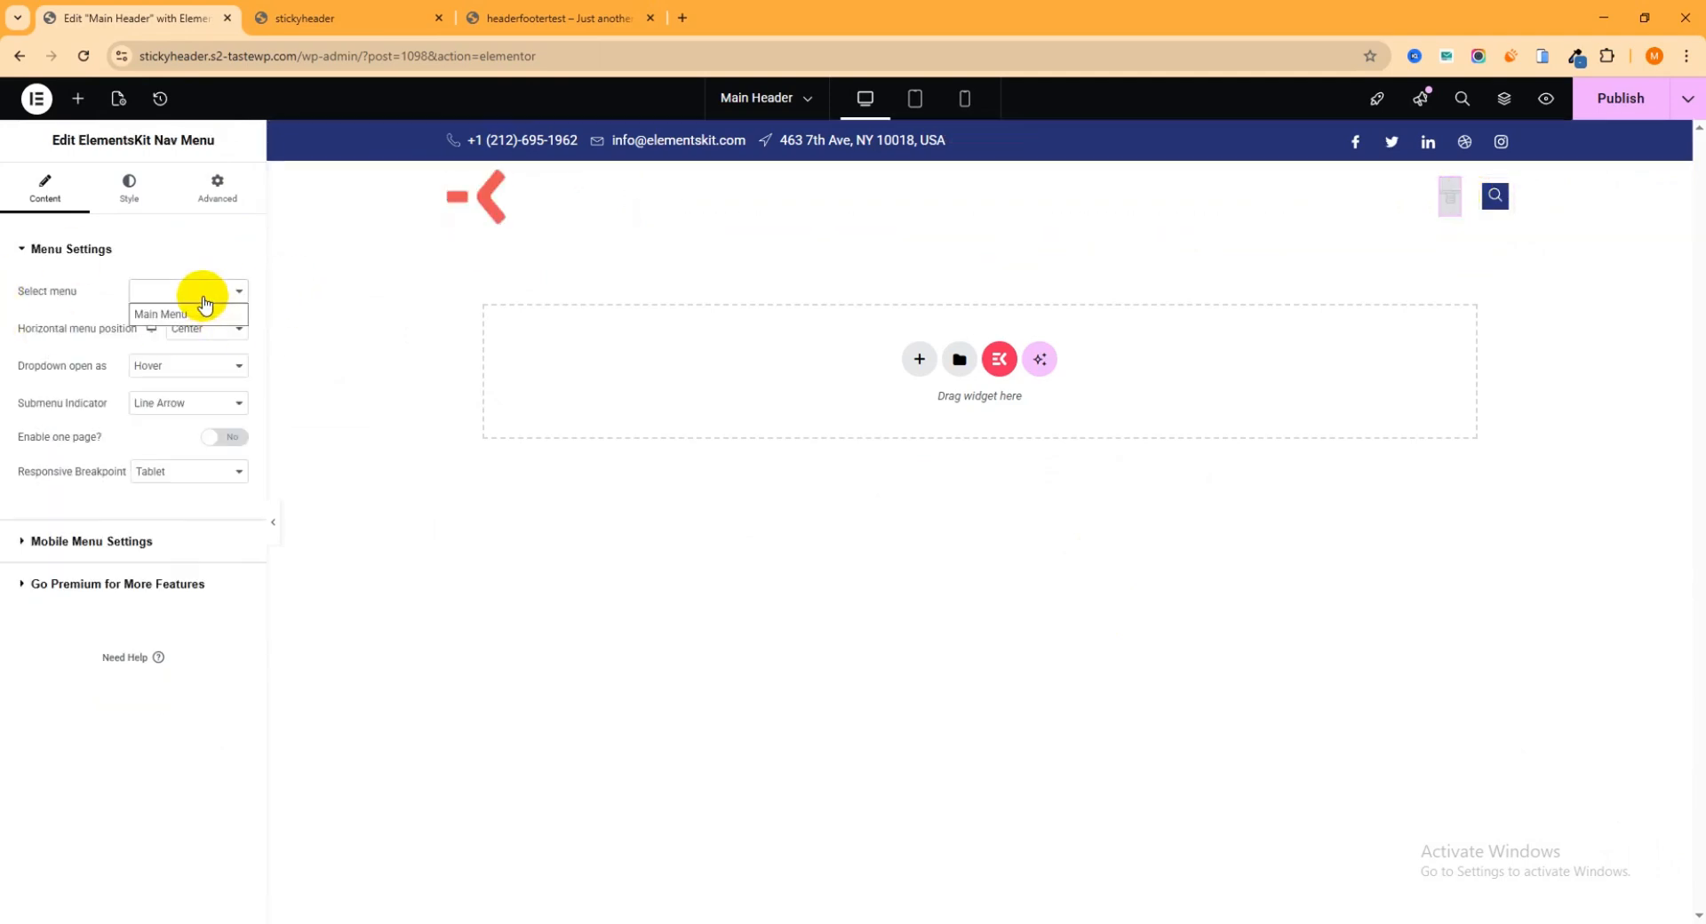
left_click(194, 316)
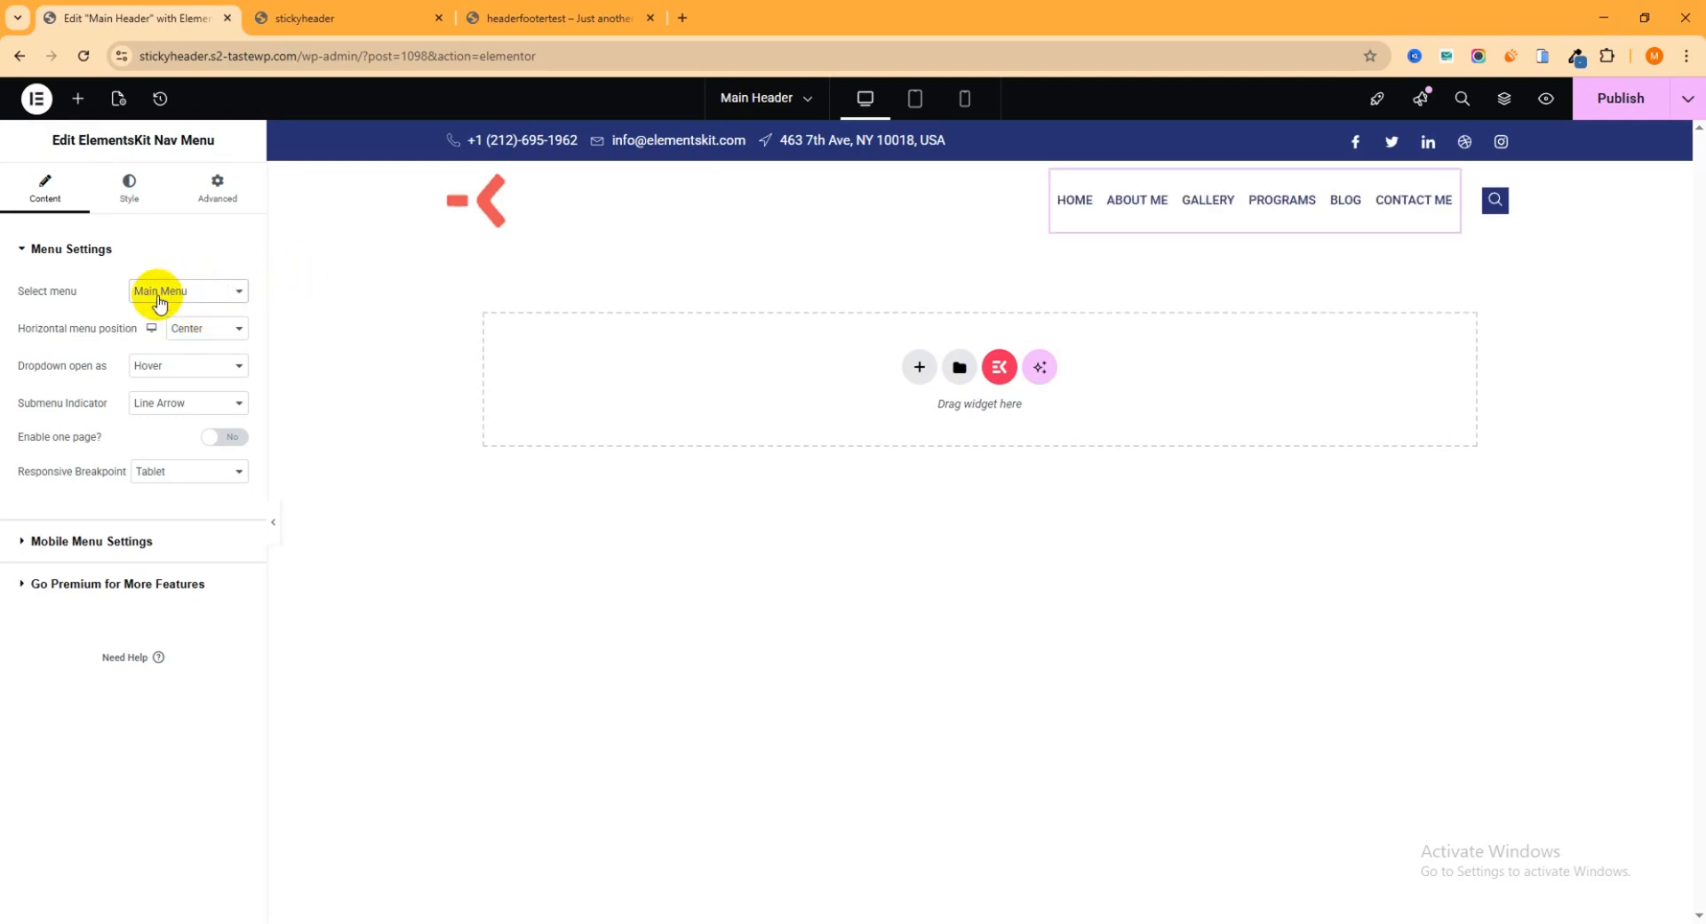
Step: Open the headerfootertest site's dashboard in a new tab and examine how its Main Navigation menu is structured
left_click(567, 19)
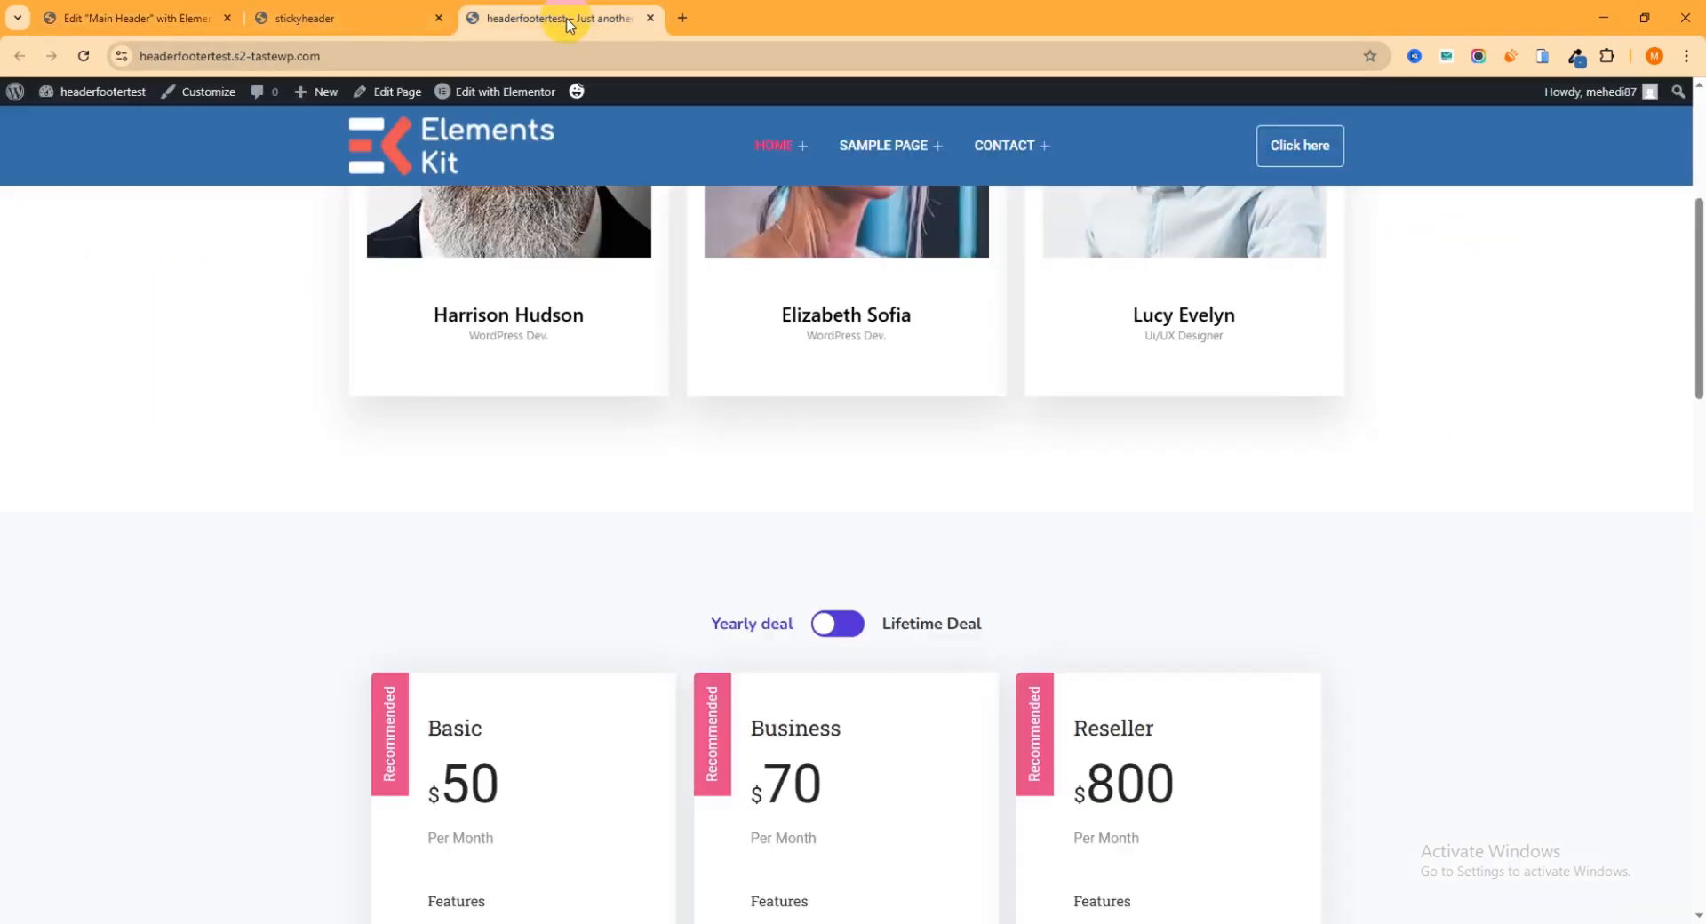
mouse_move(116, 104)
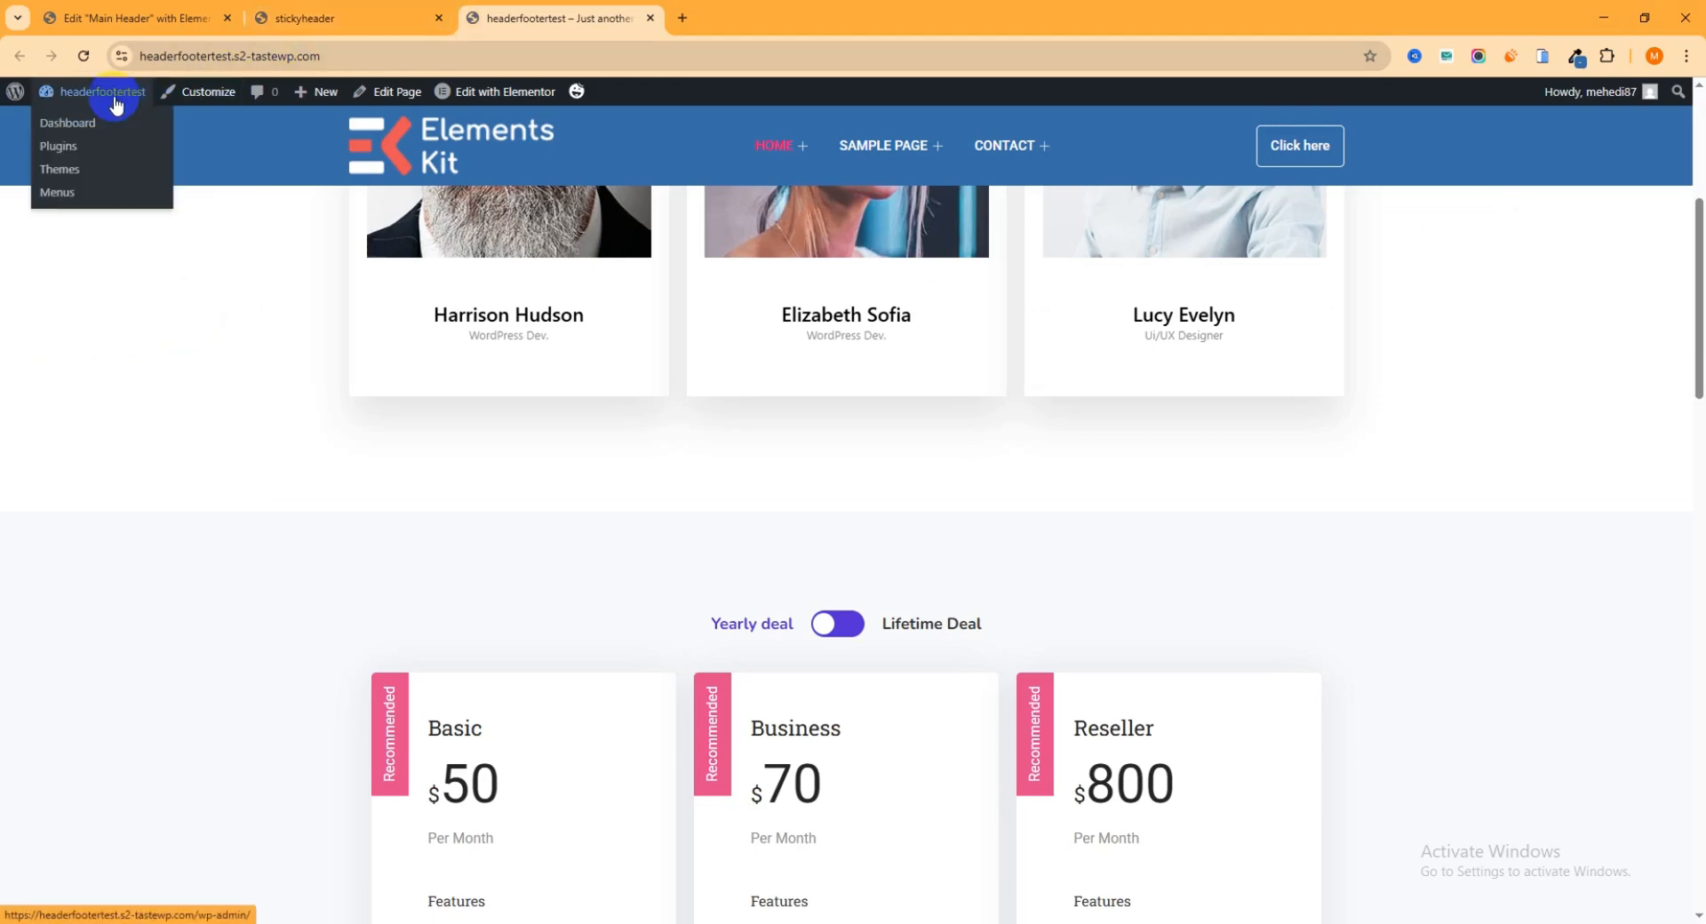
right_click(79, 132)
left_click(103, 141)
left_click(746, 18)
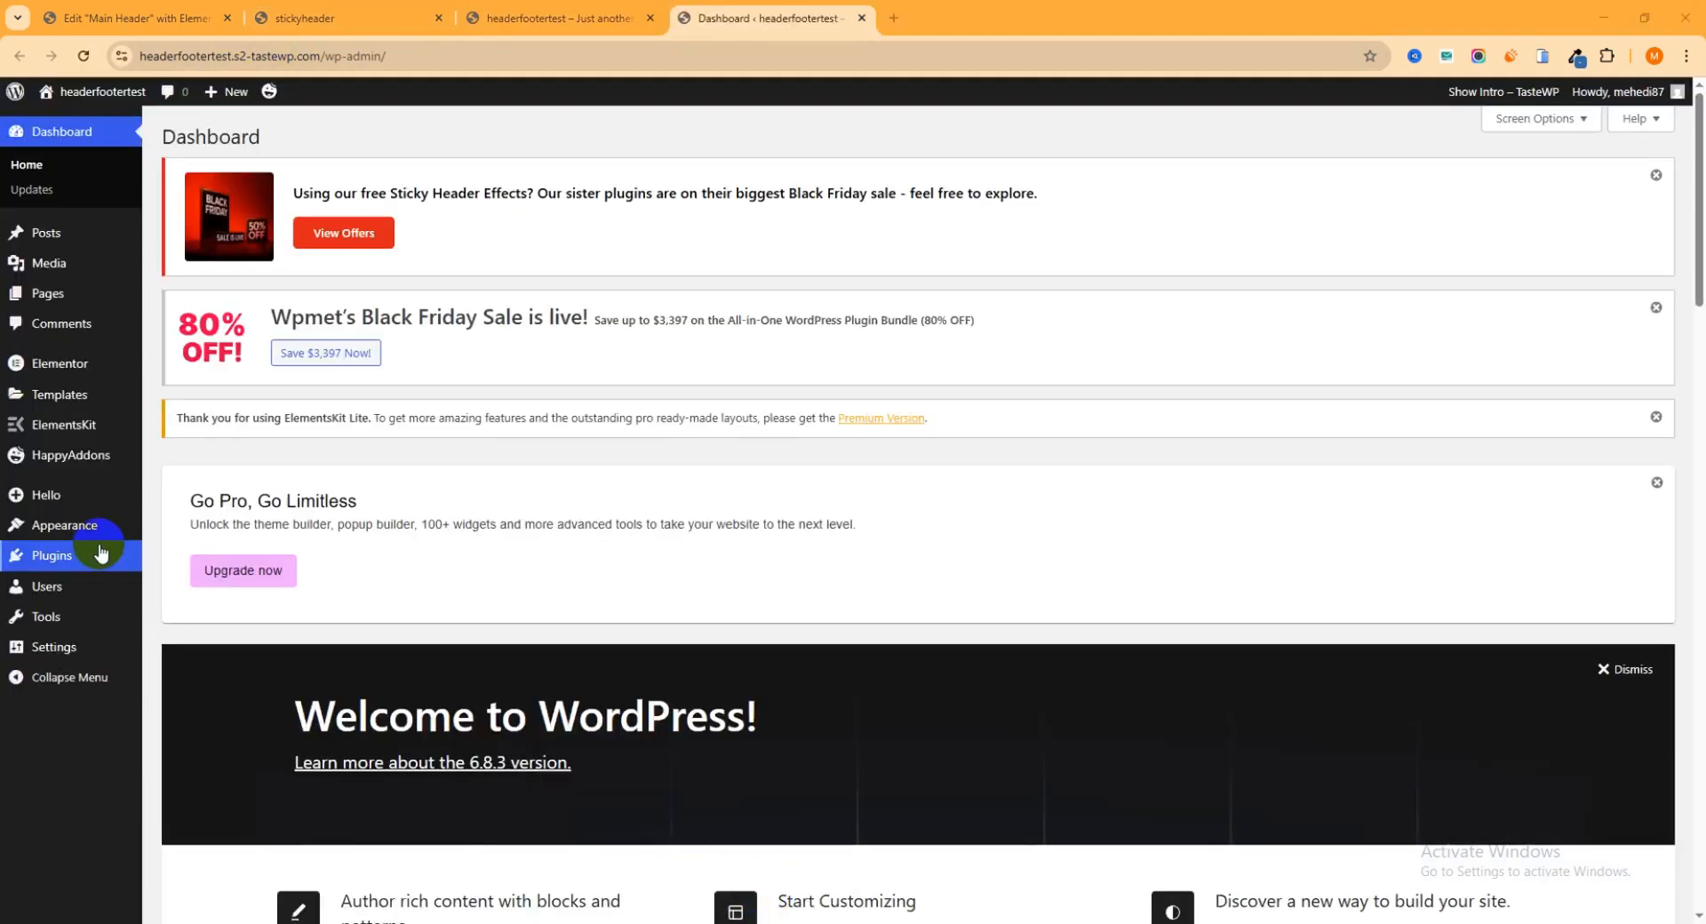
mouse_move(71, 531)
left_click(177, 607)
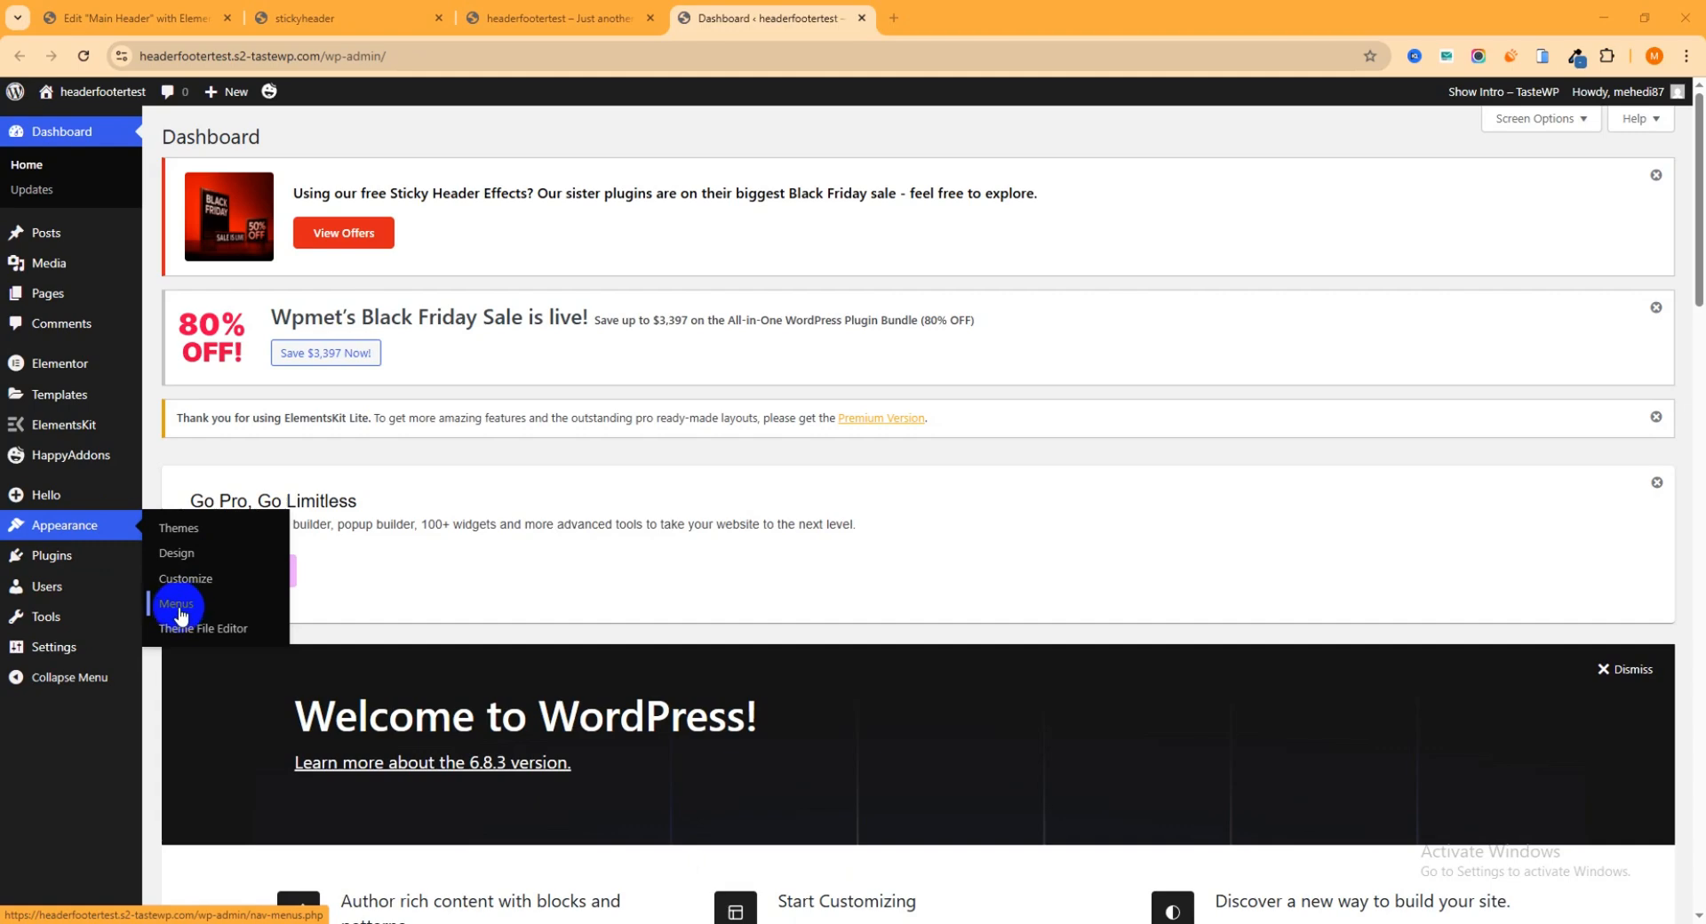
scroll(970, 649, "down", 2)
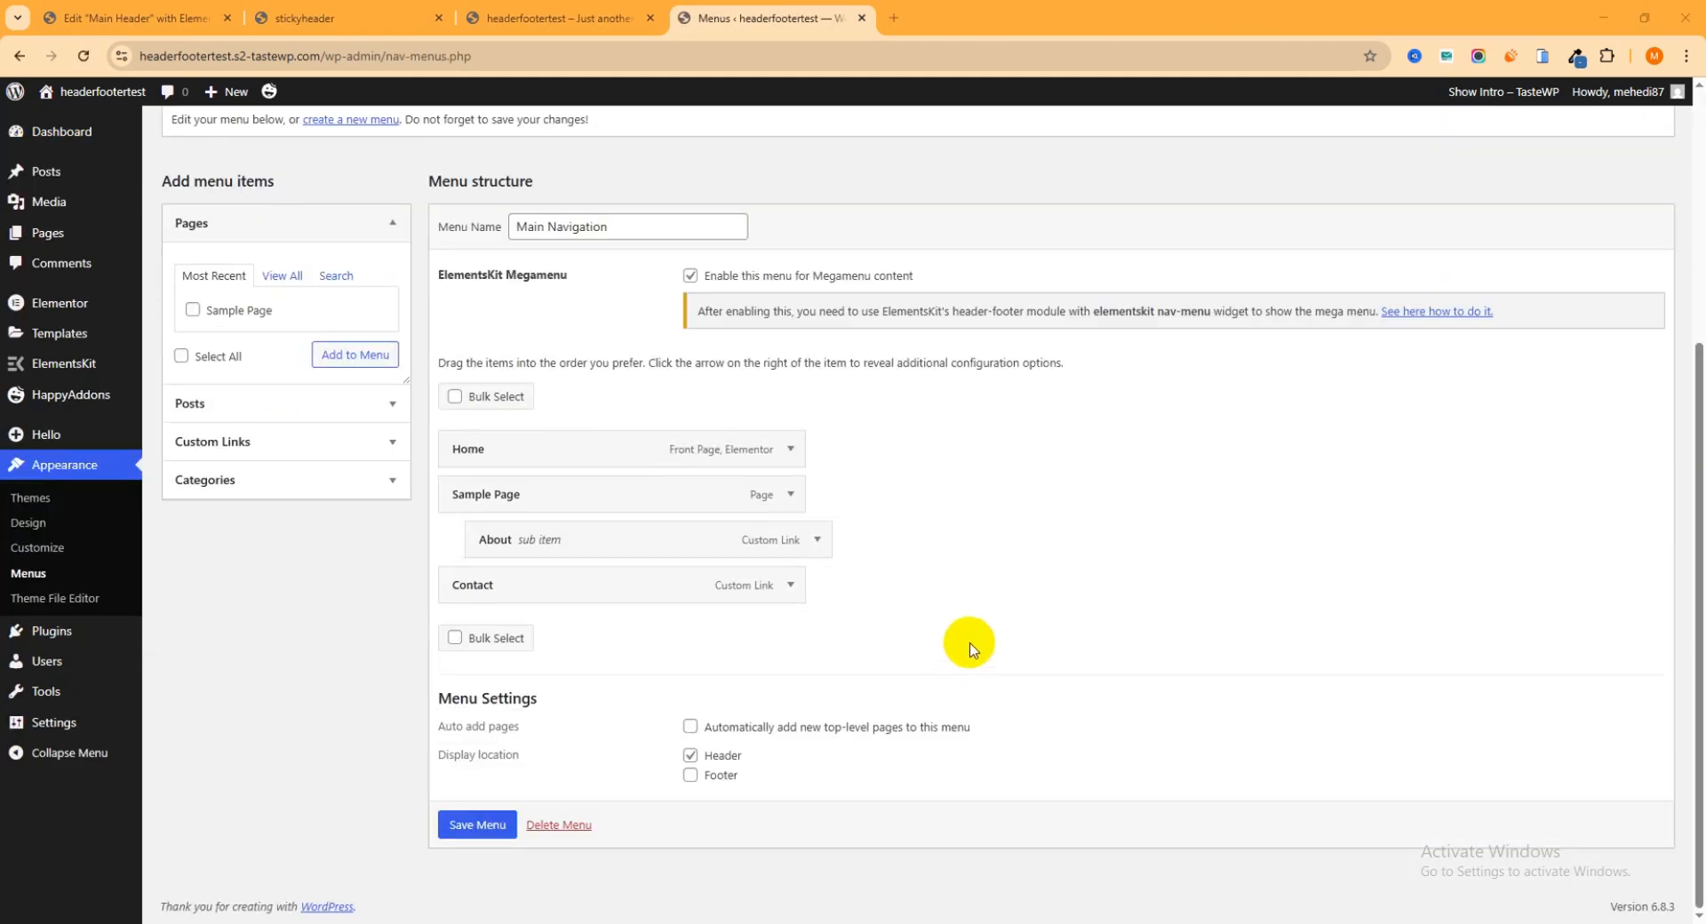
scroll(889, 635, "up", 2)
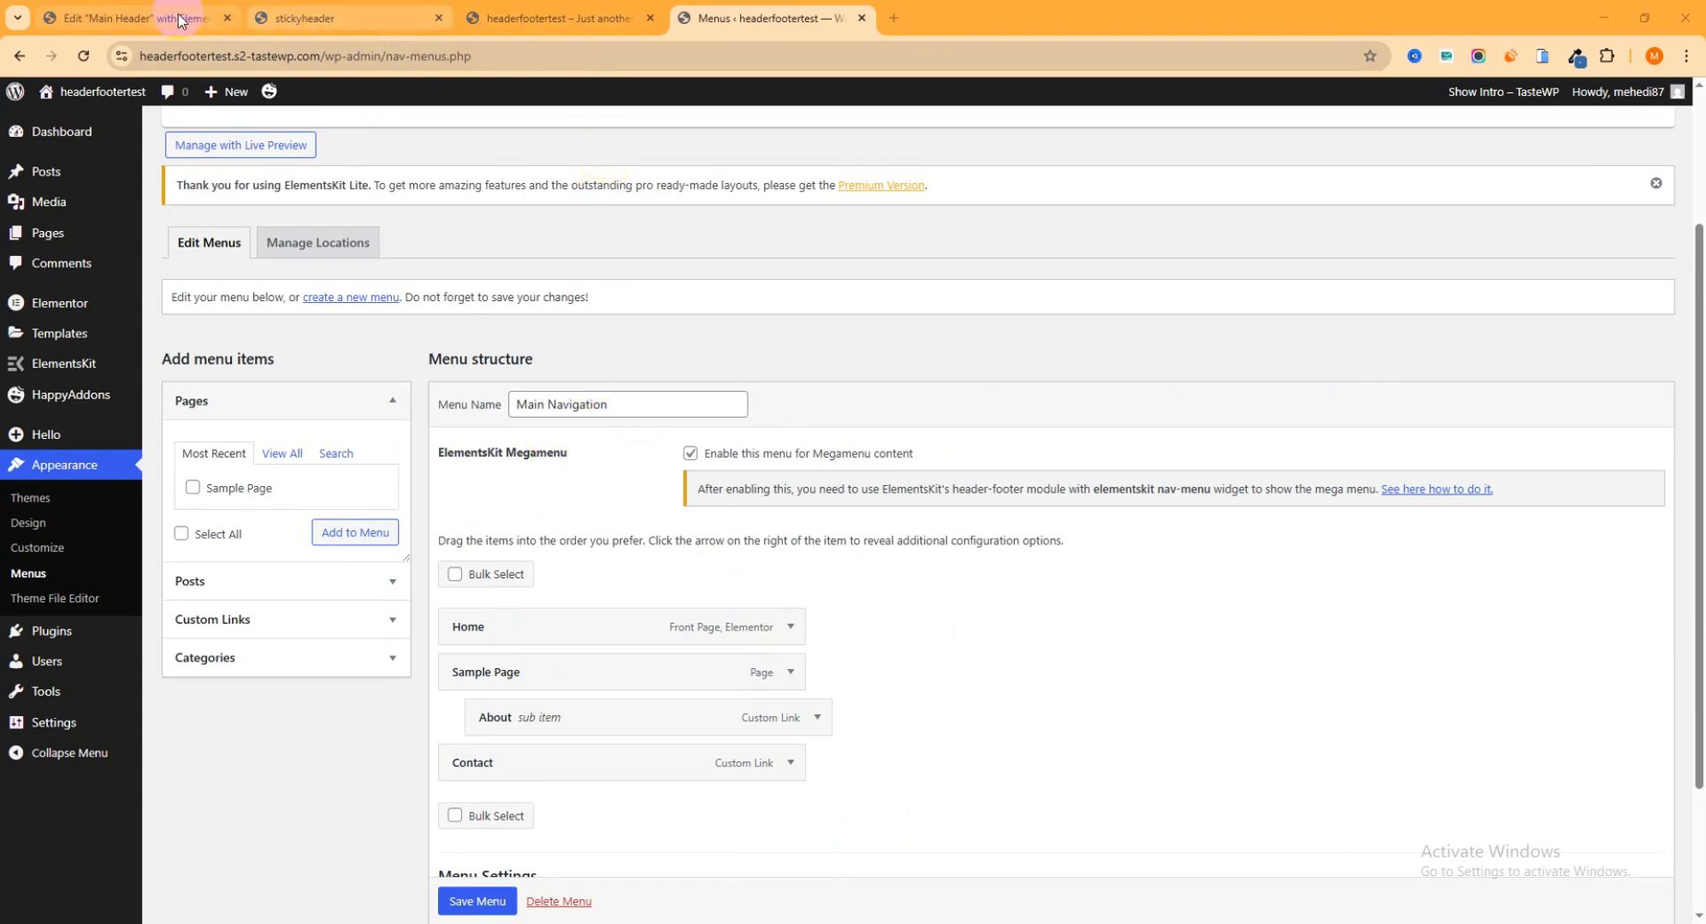
Step: Publish the Main Header template and sample the blue #386EA7 from the headerfootertest site's header with the colour picker extension
left_click(133, 18)
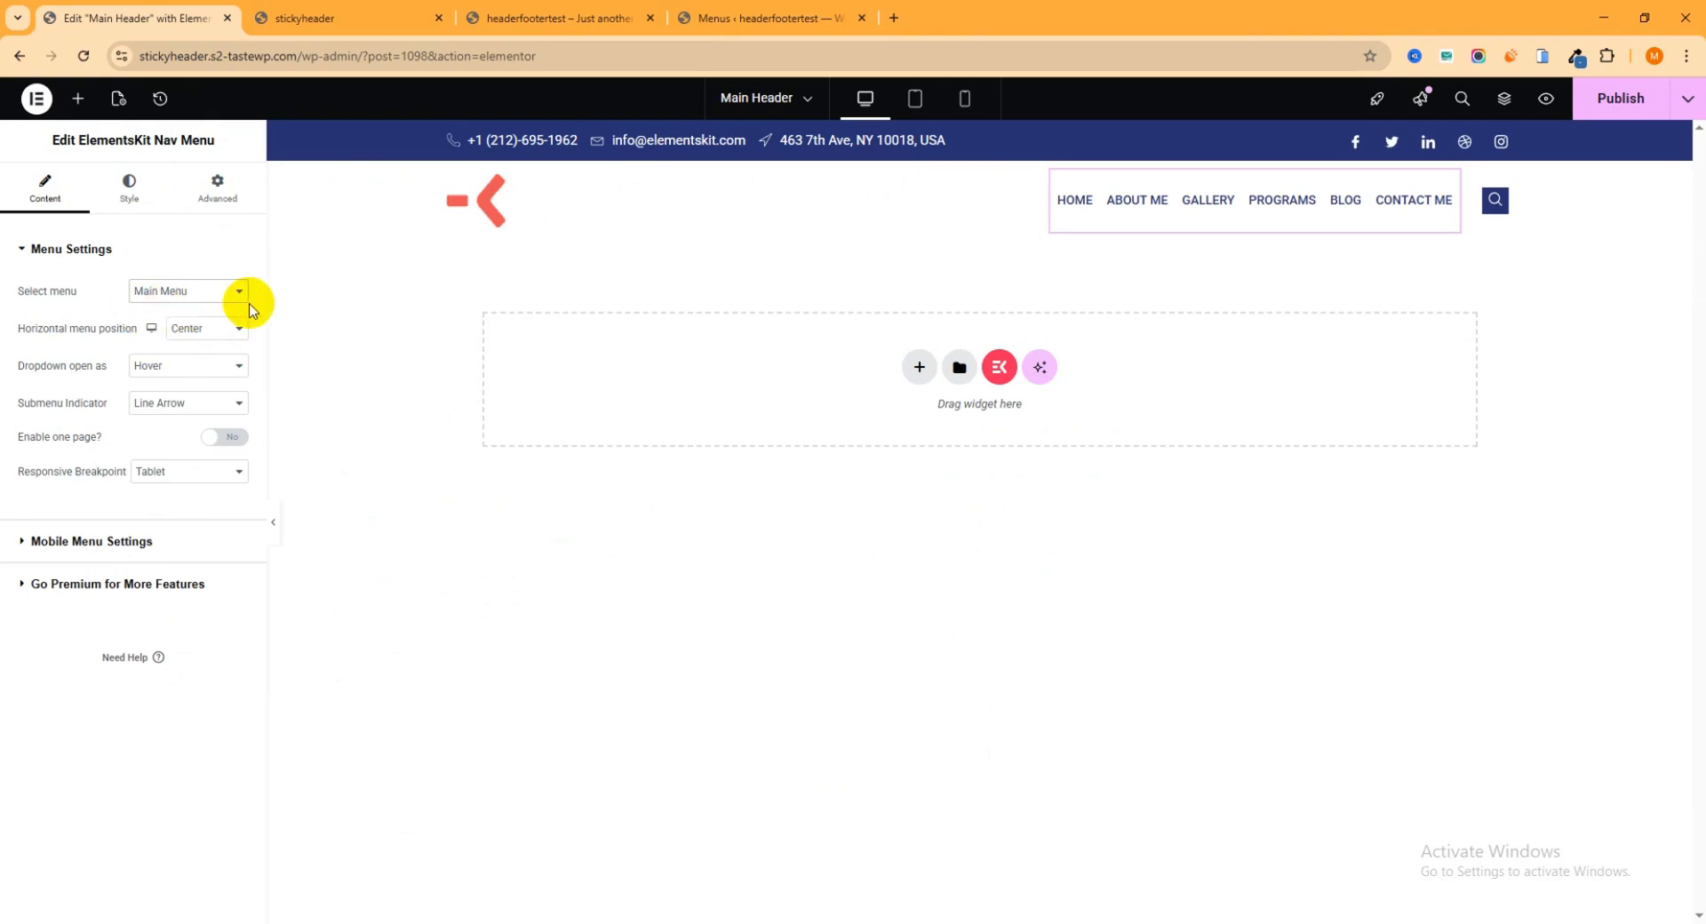
left_click(1620, 98)
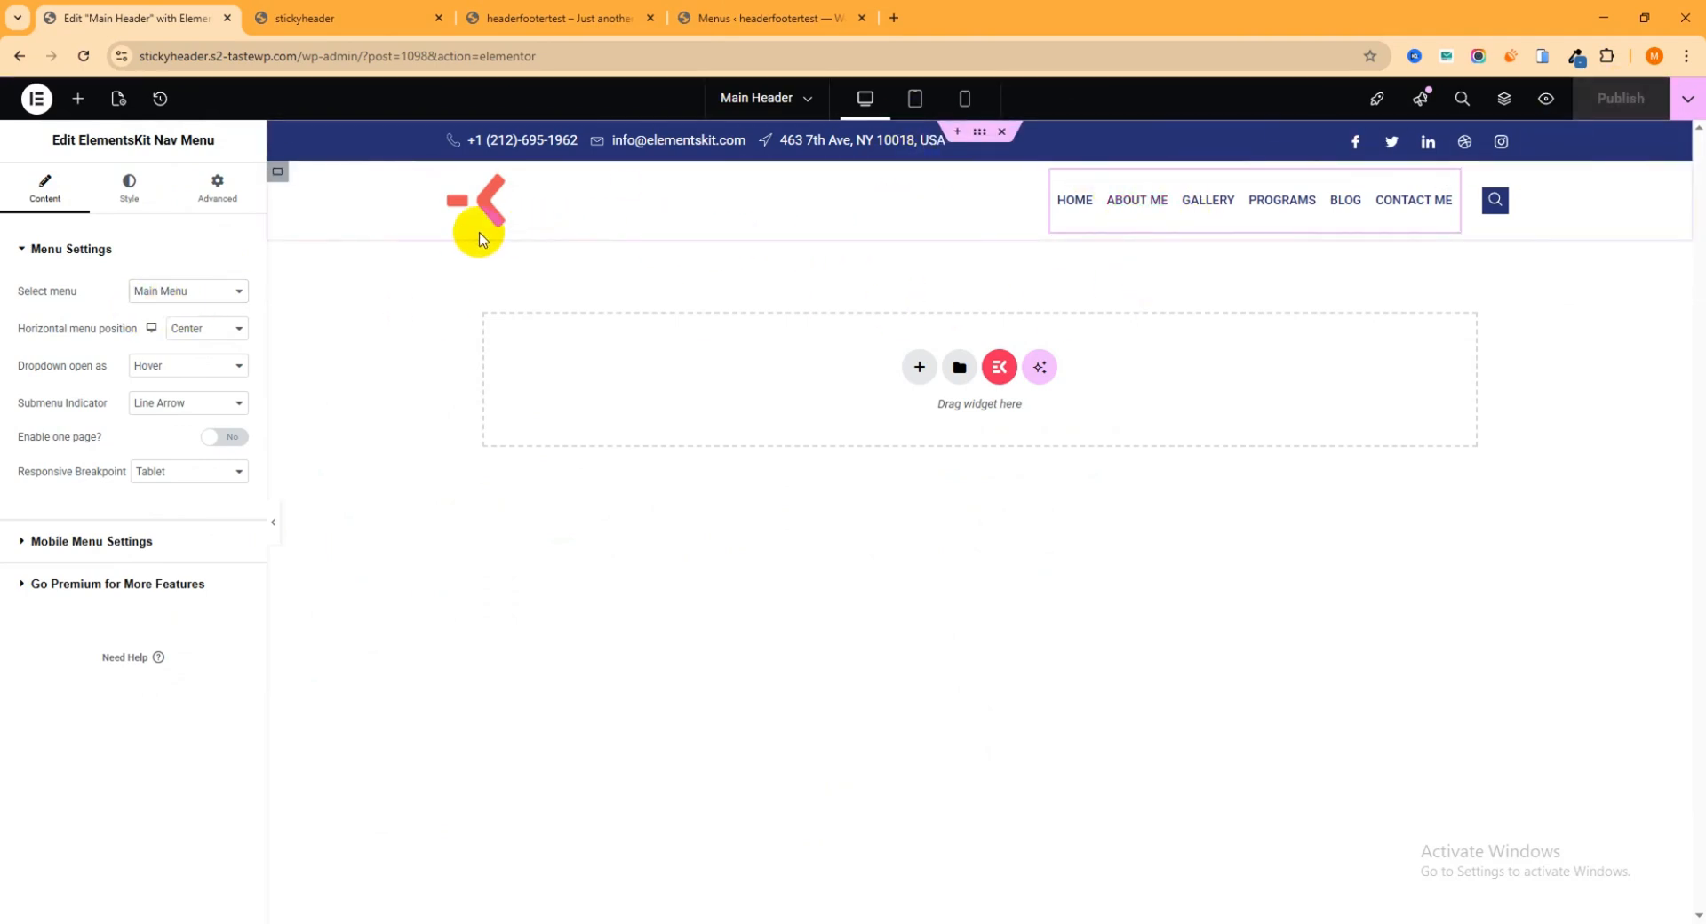
left_click(555, 18)
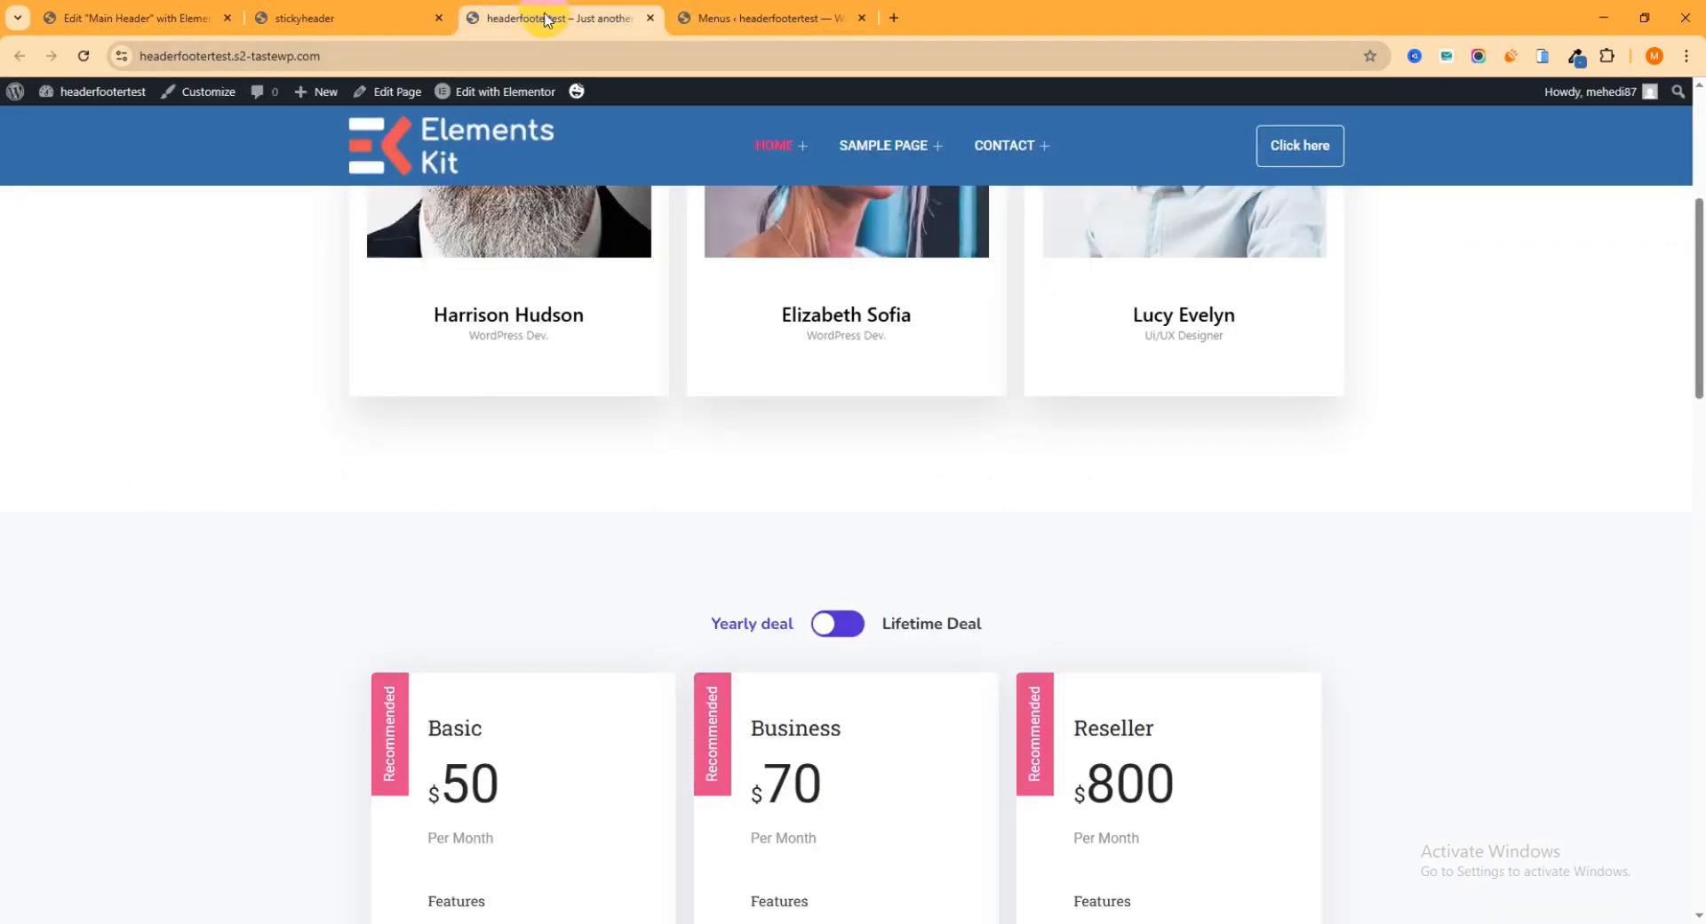
scroll(1198, 325, "up", 5)
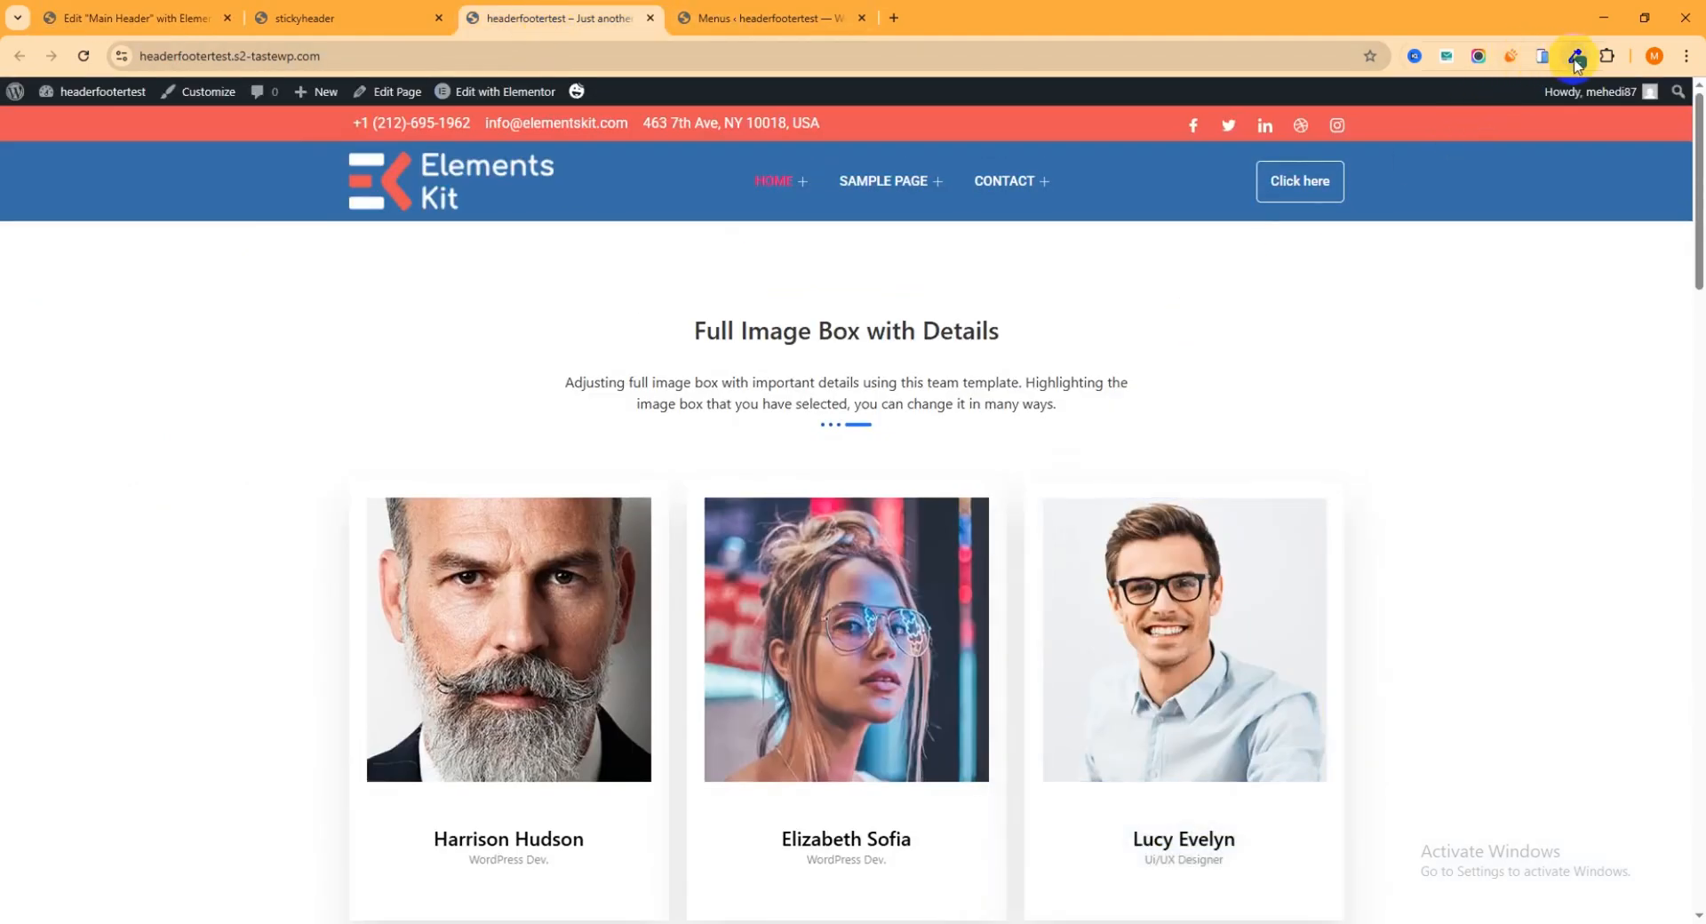
left_click(1576, 58)
left_click(1508, 109)
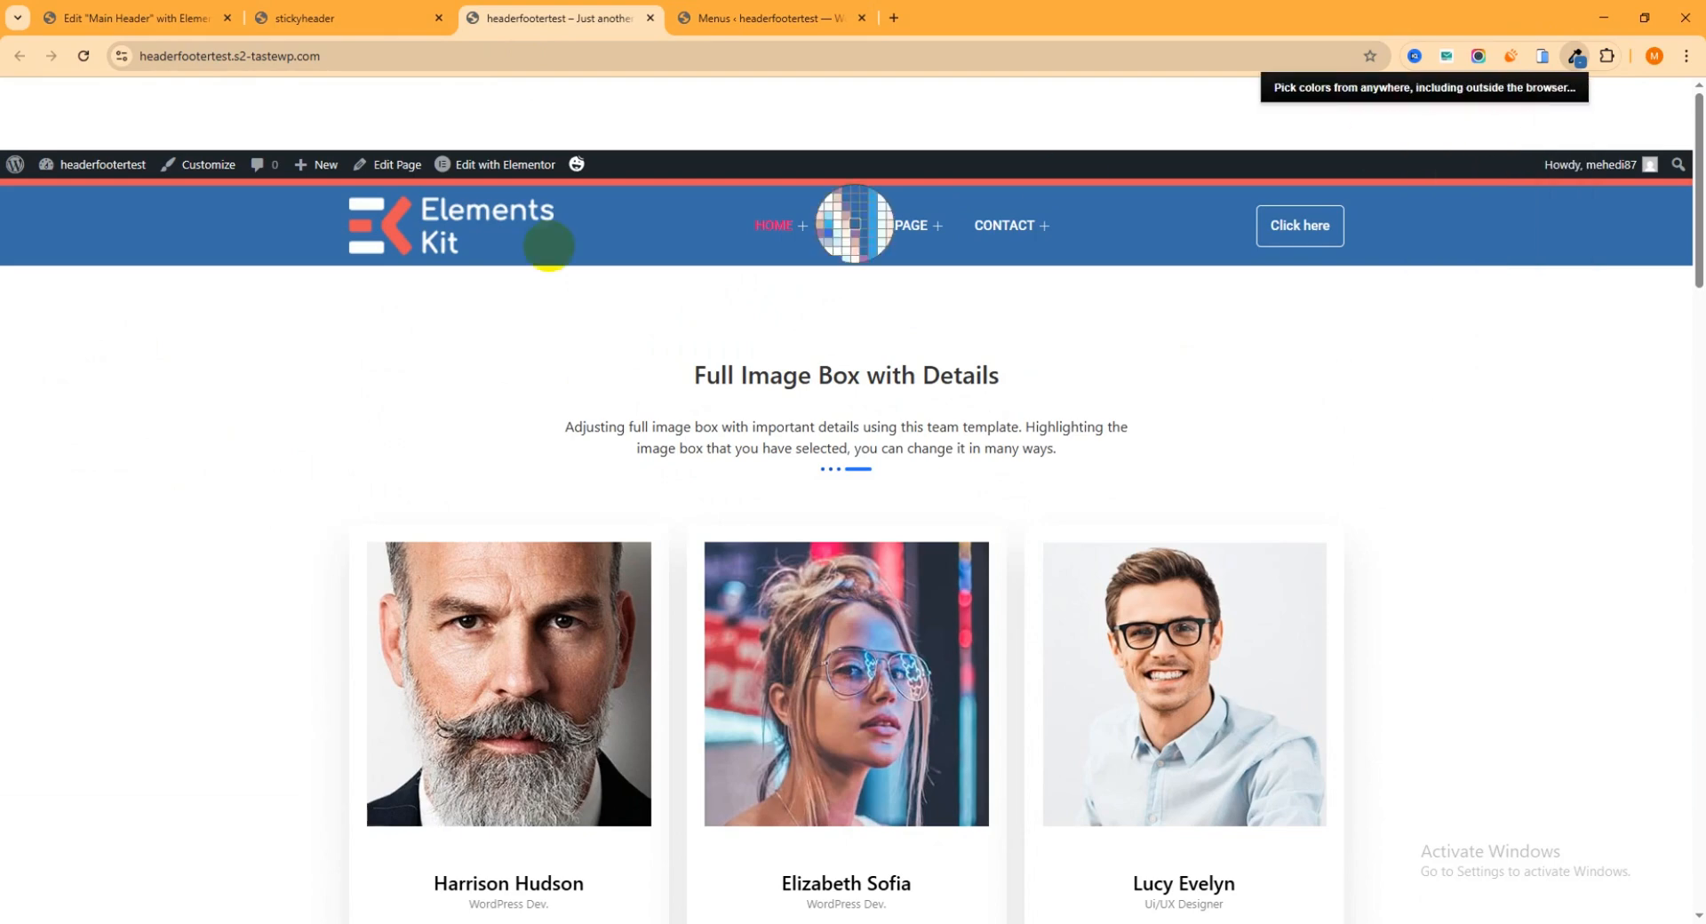
left_click(172, 226)
mouse_move(1313, 211)
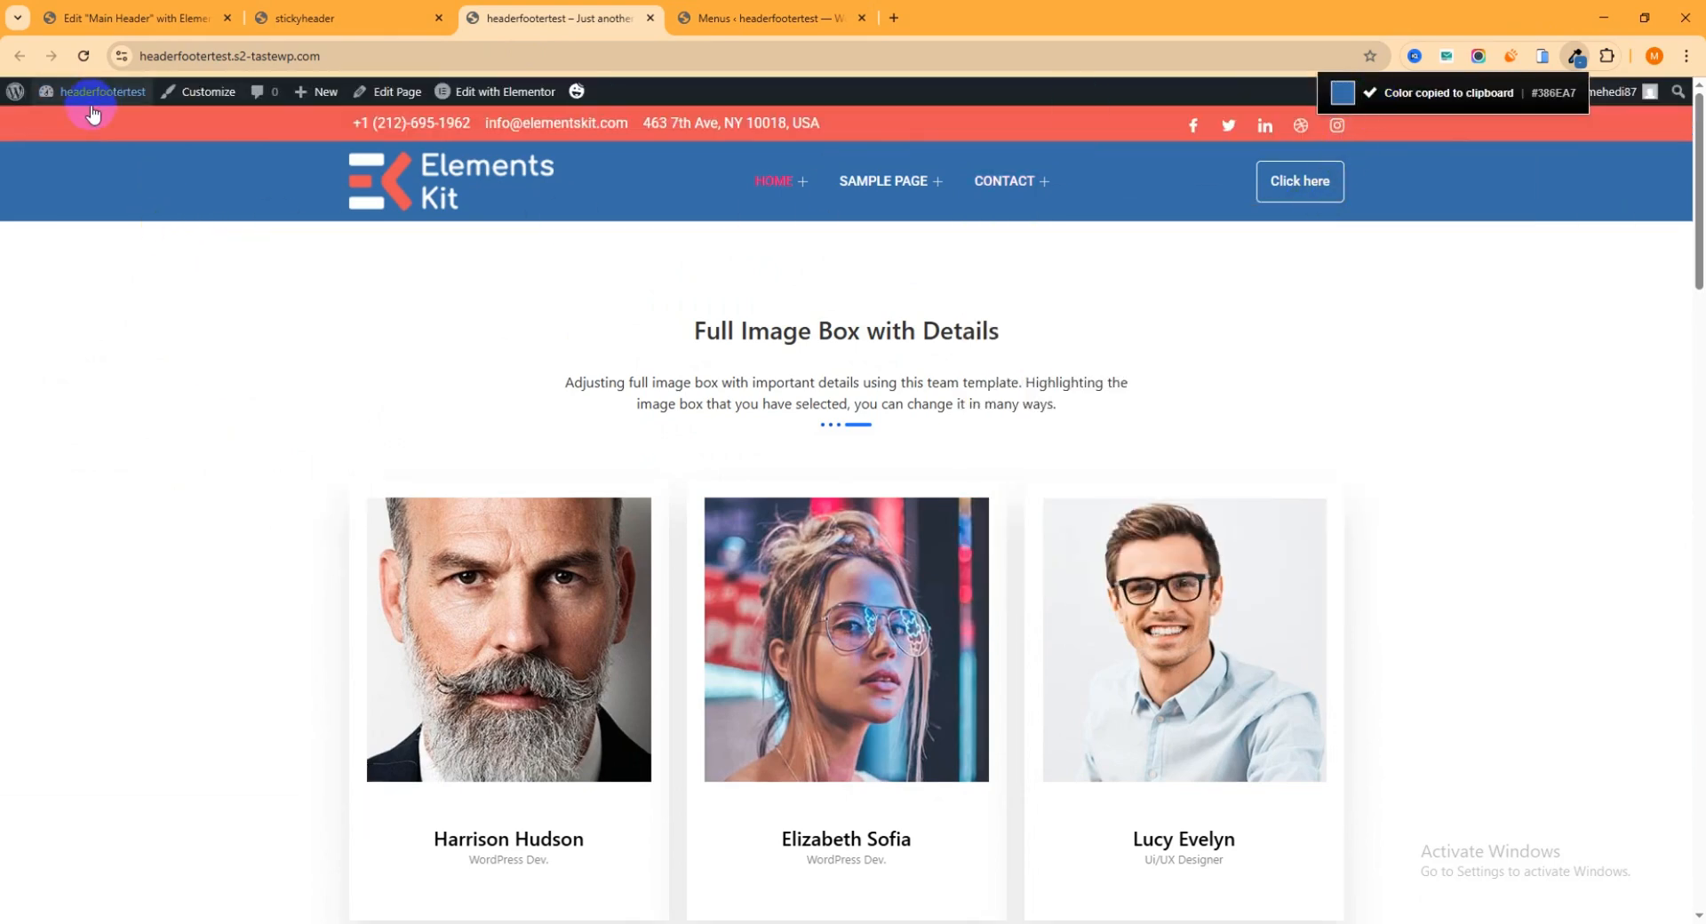
Step: Set the background color of the header container holding the logo and navigation to #386EA7
left_click(142, 18)
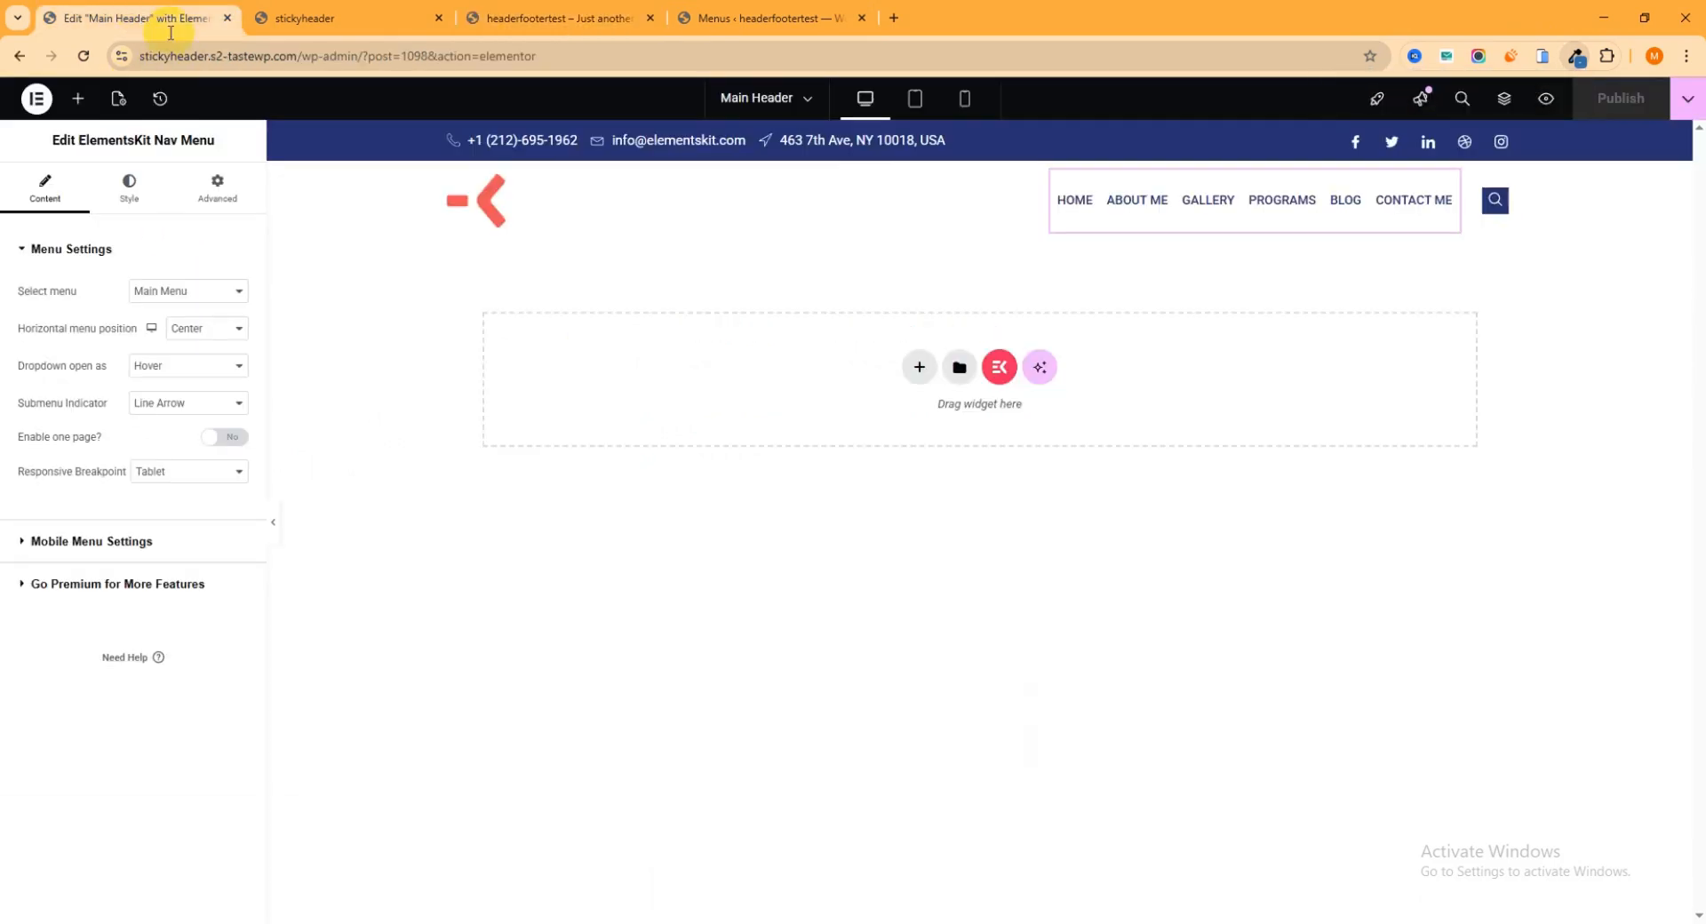
right_click(892, 195)
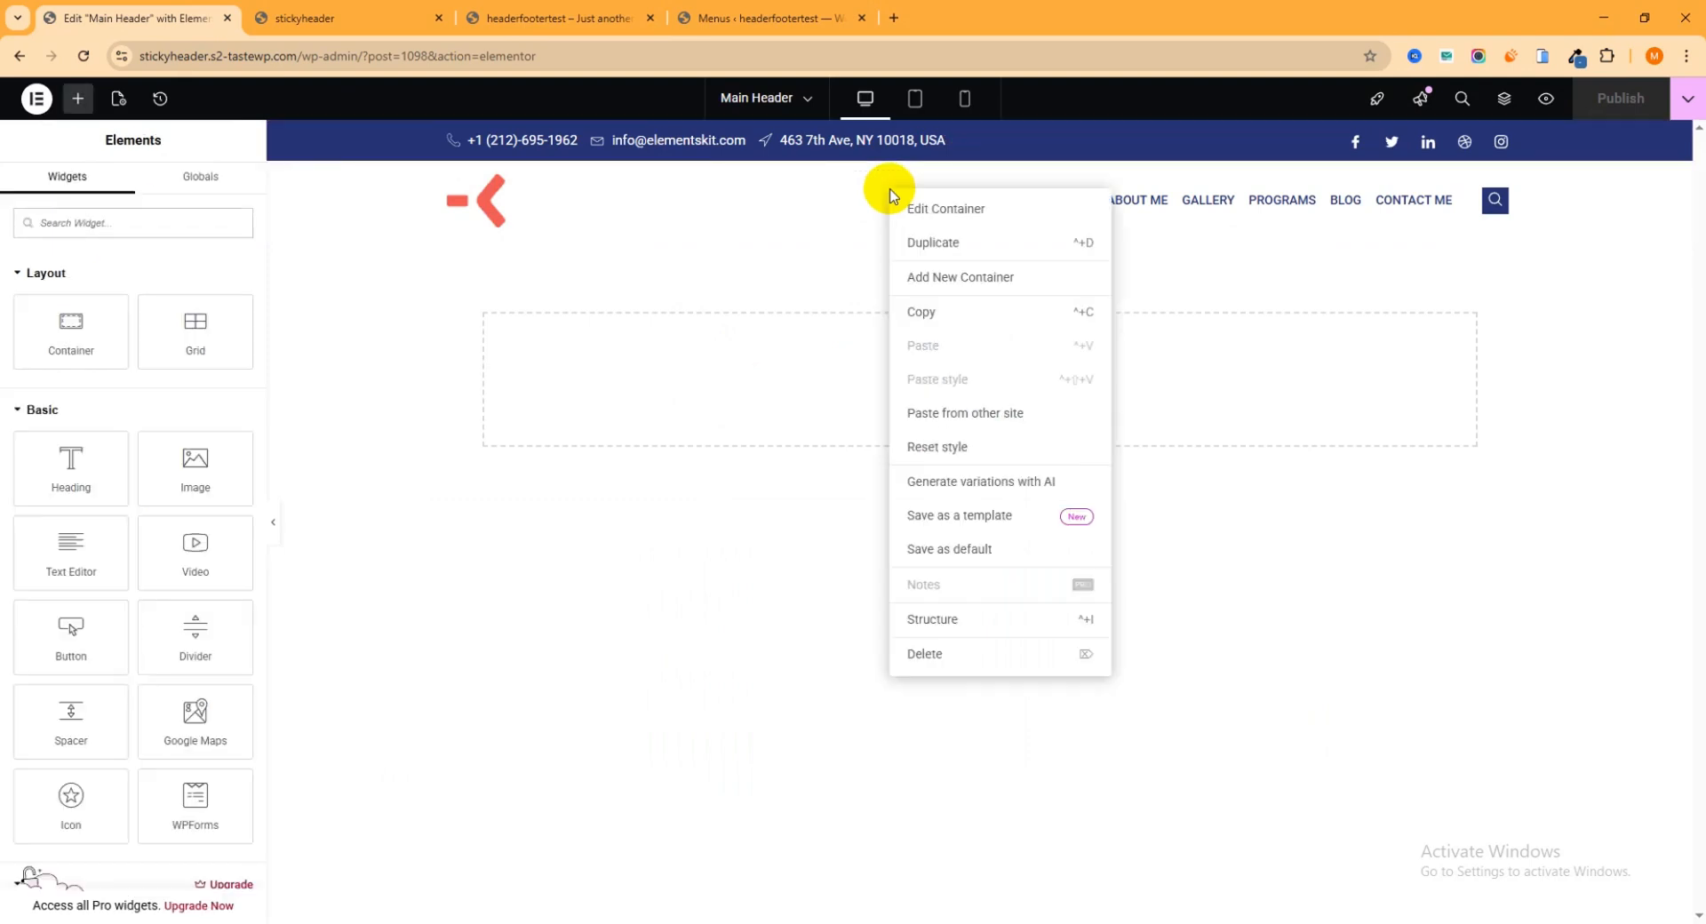
left_click(949, 619)
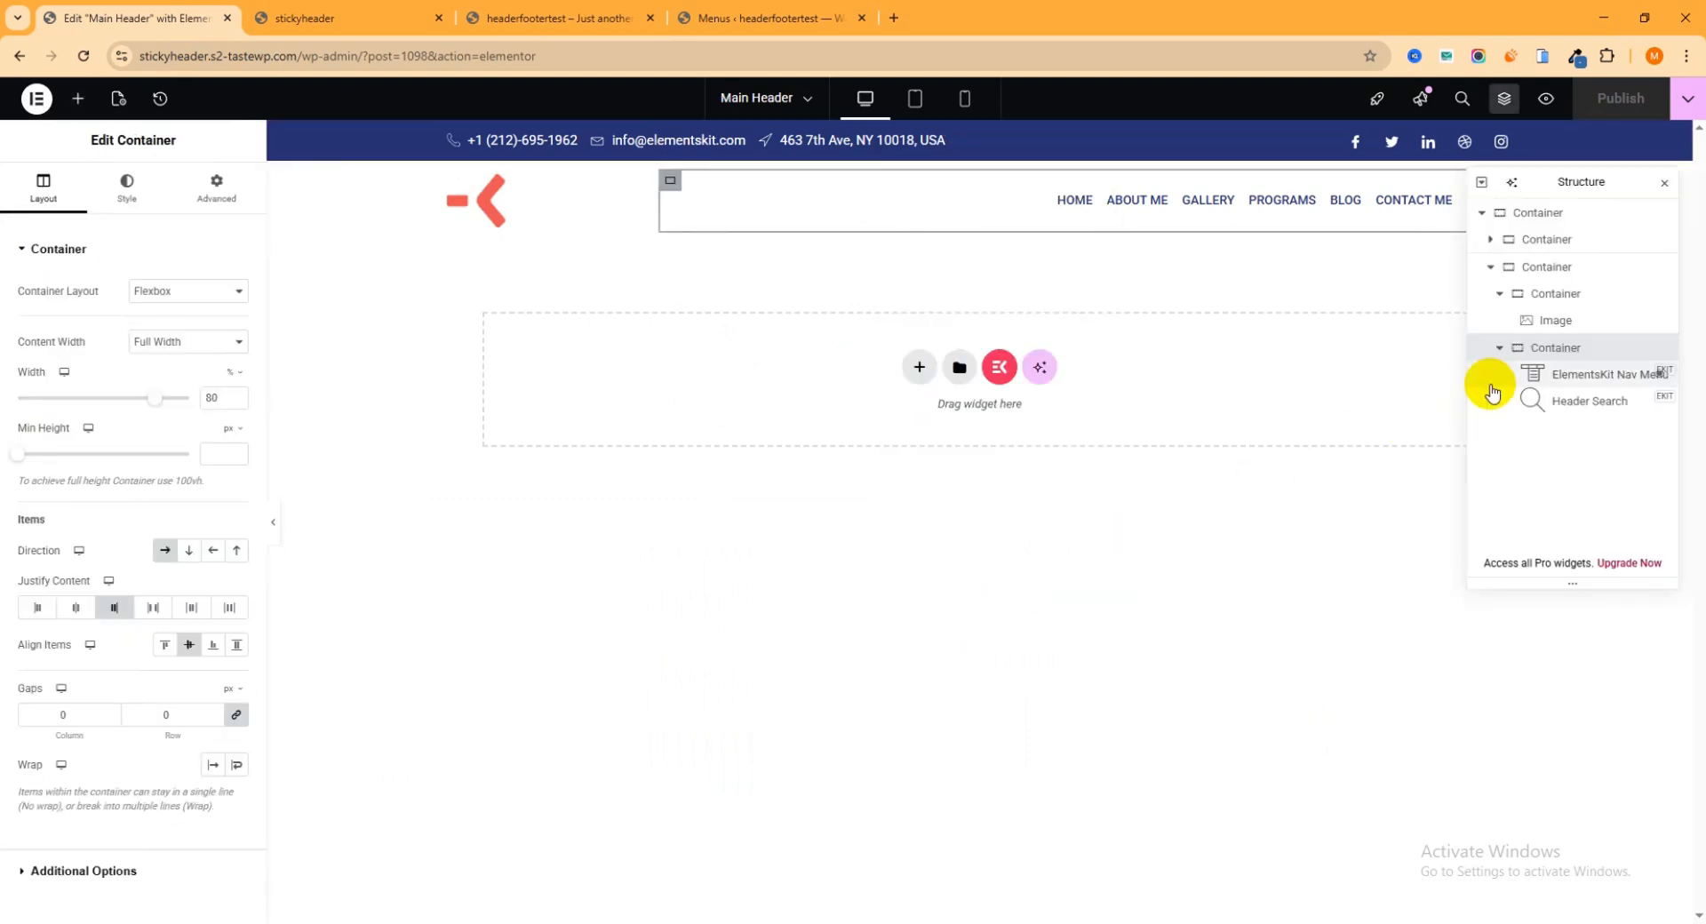
left_click(1511, 292)
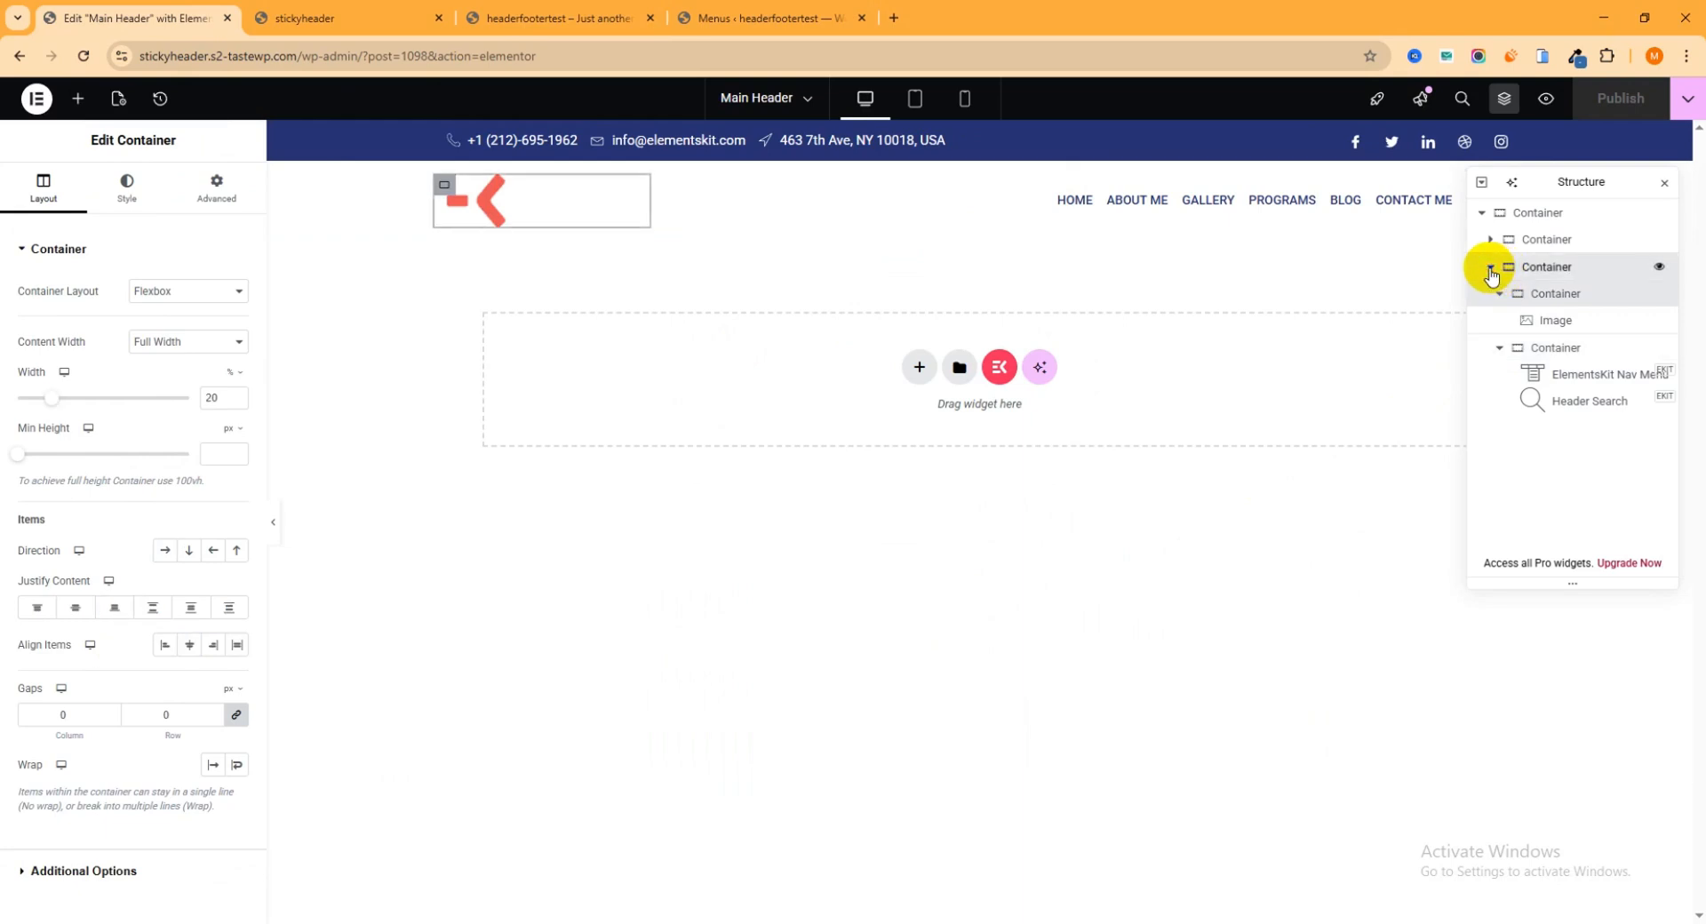
left_click(1490, 267)
left_click(1528, 269)
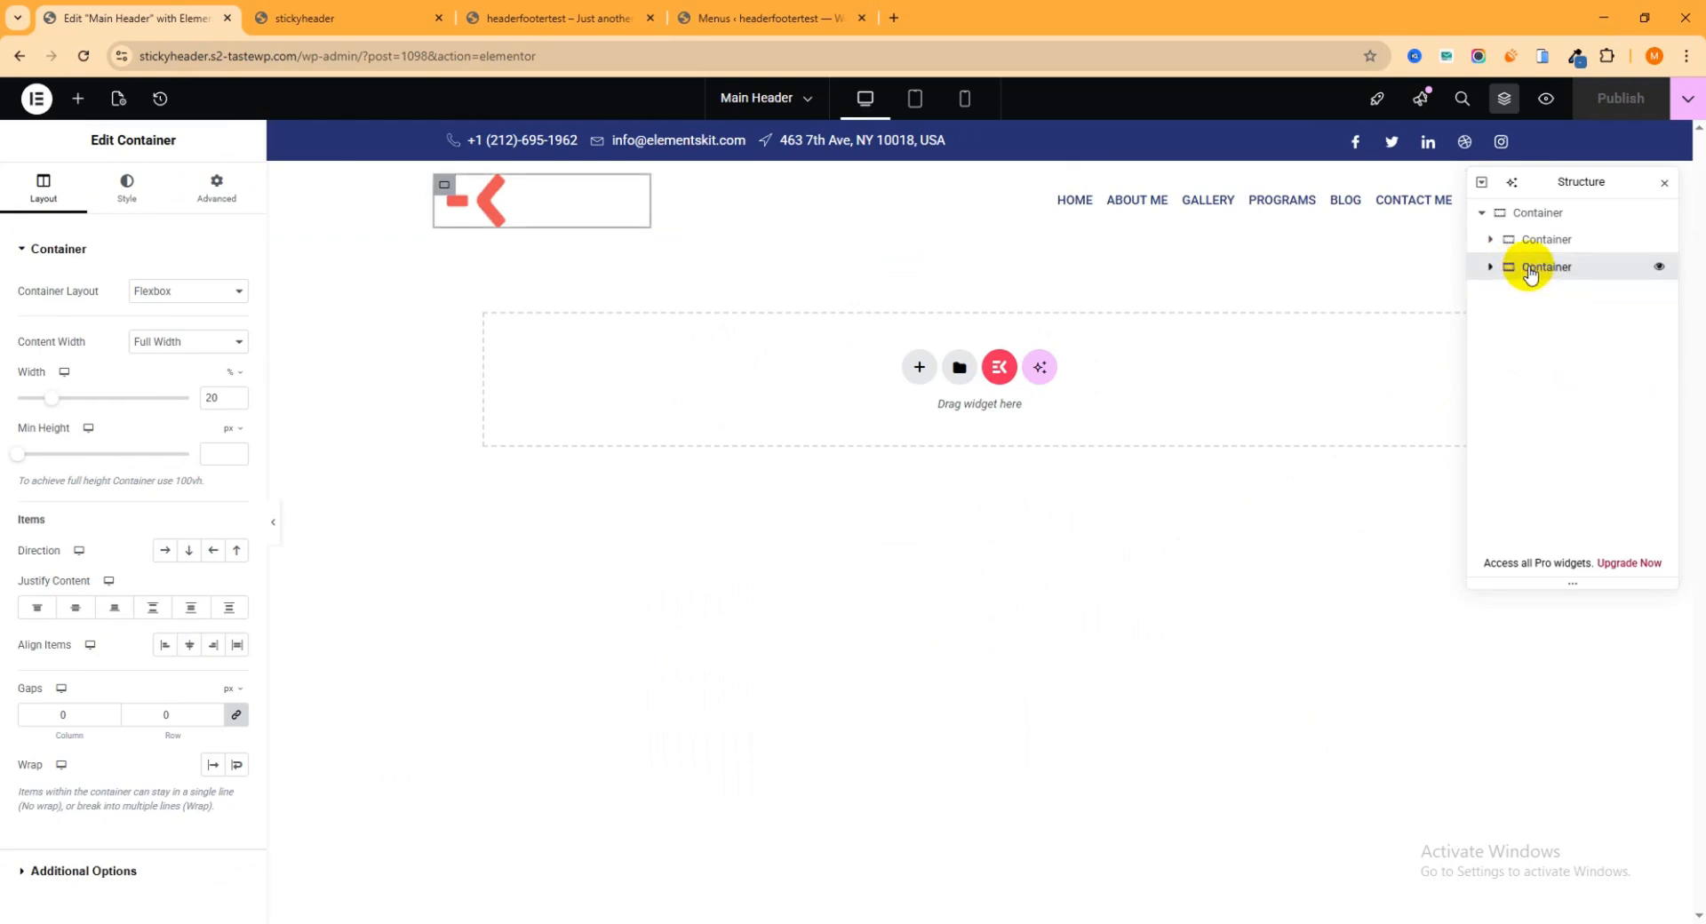
left_click(126, 183)
left_click(235, 366)
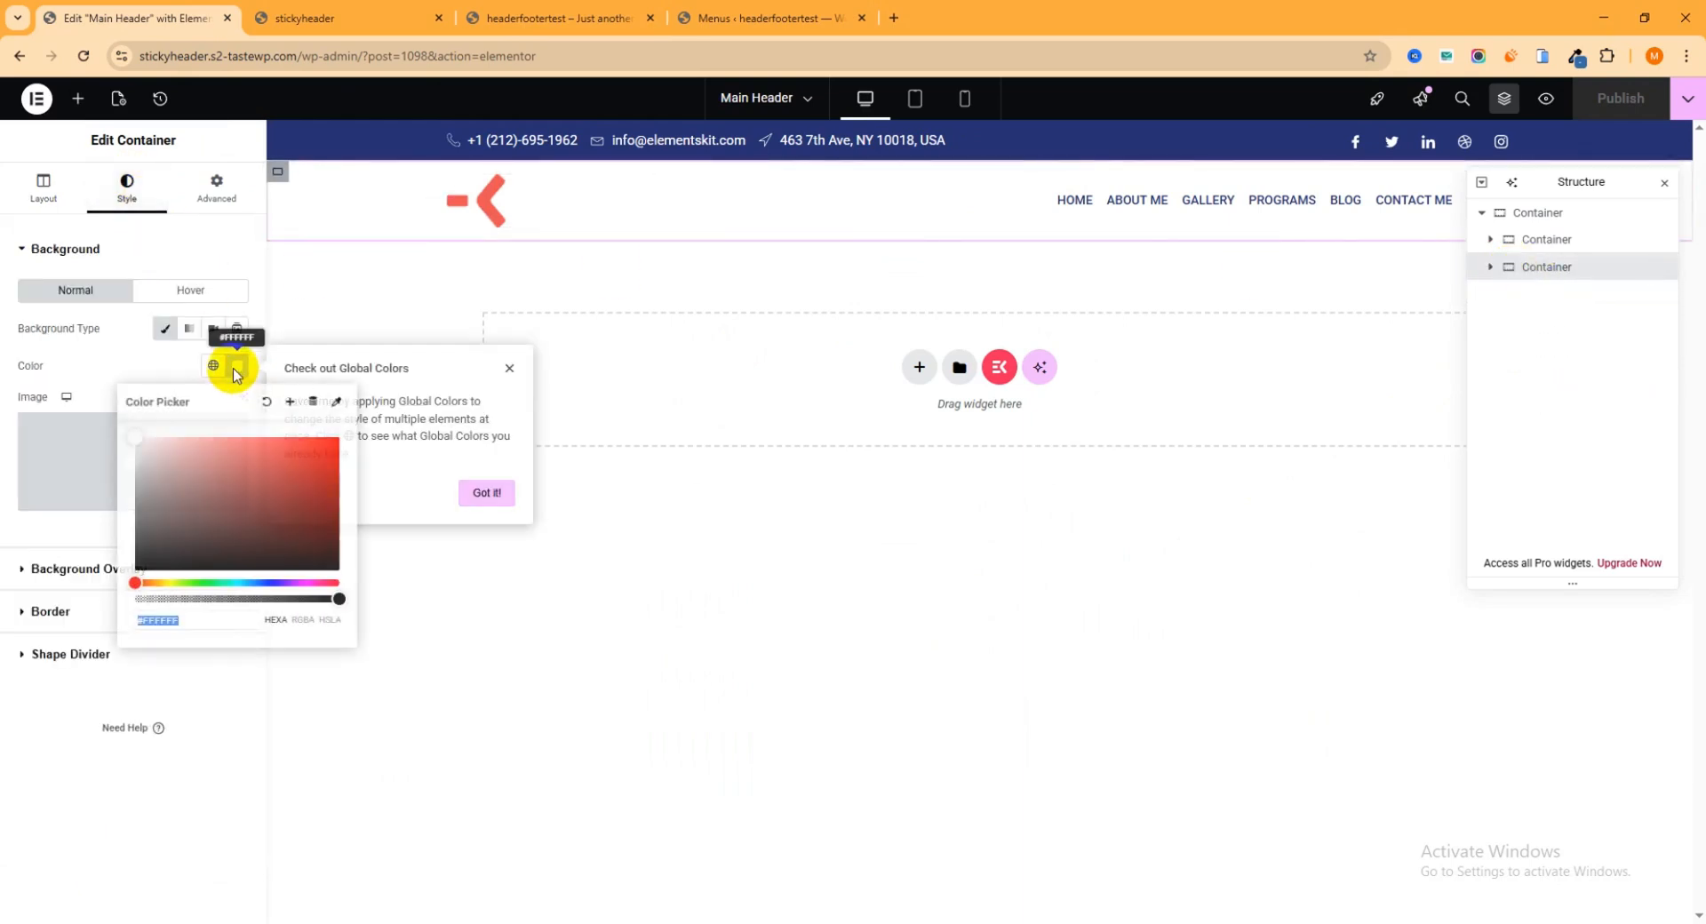
type("#386EA7")
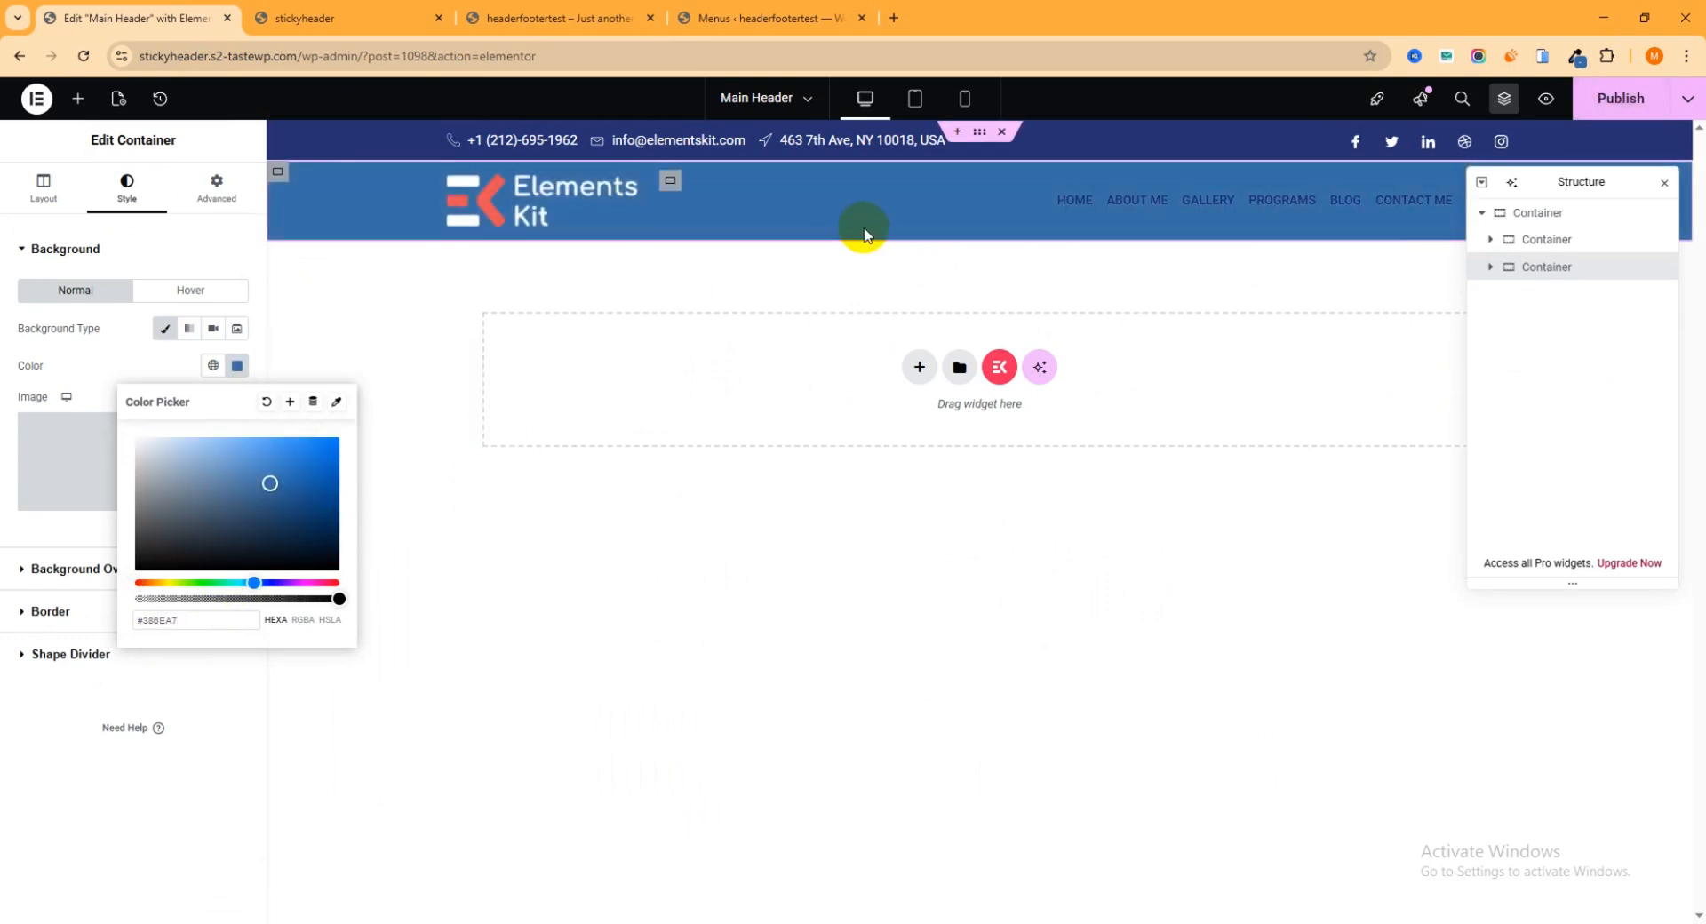
Step: Close the structure view and set the nav menu's normal item text color to #fff
left_click(1668, 184)
left_click(1448, 184)
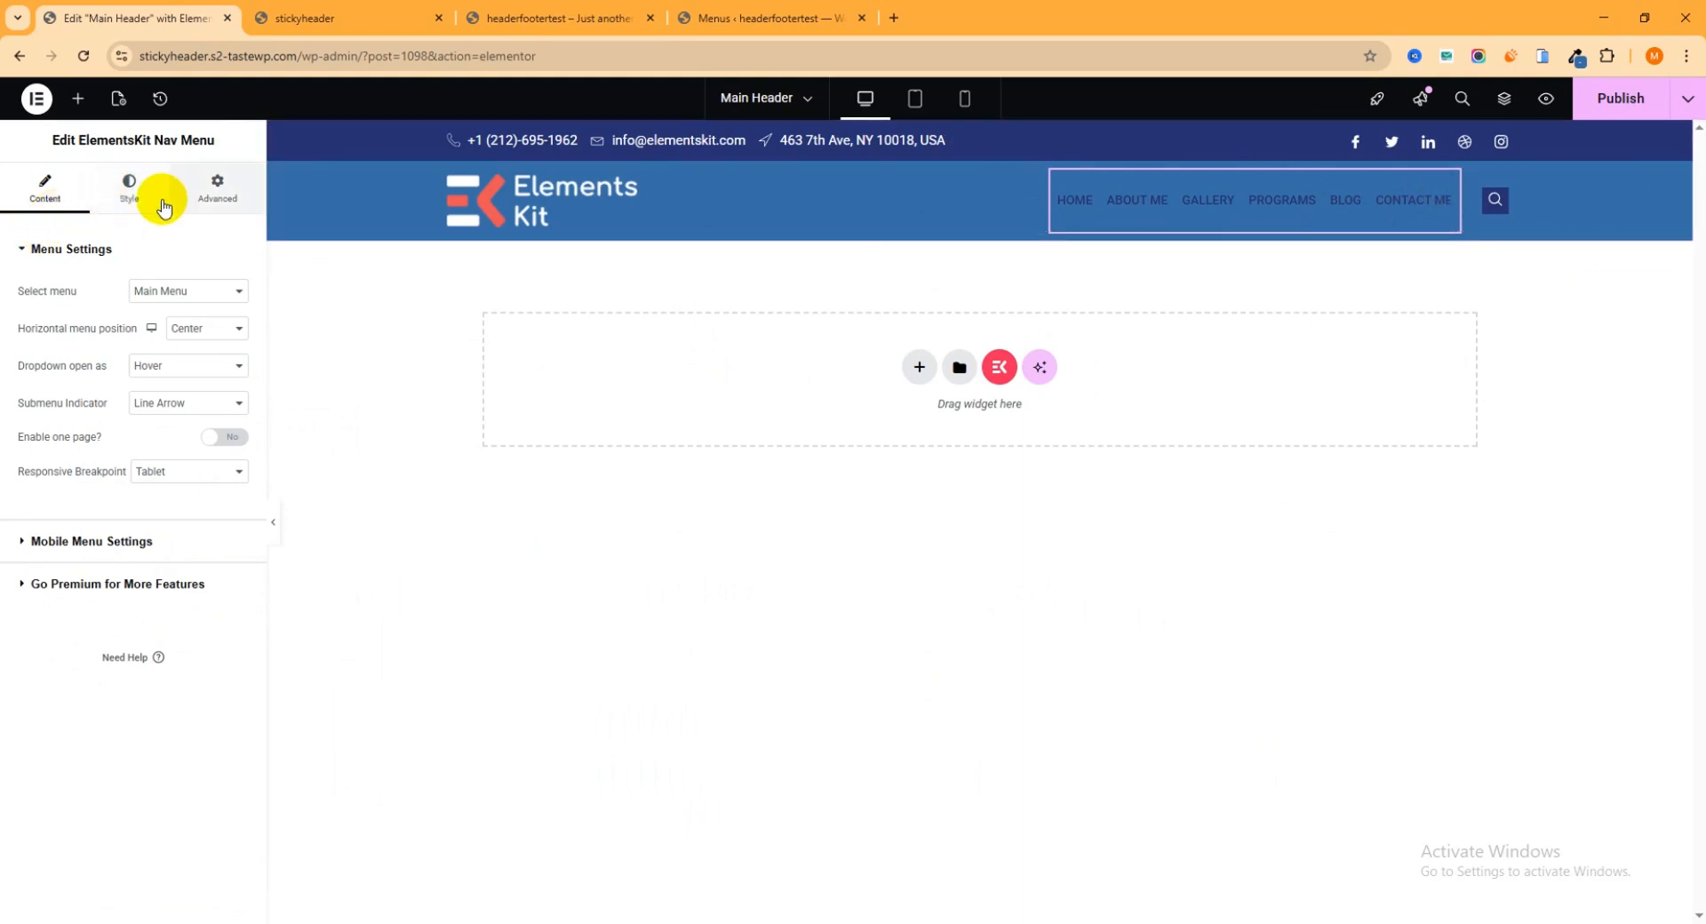
left_click(127, 191)
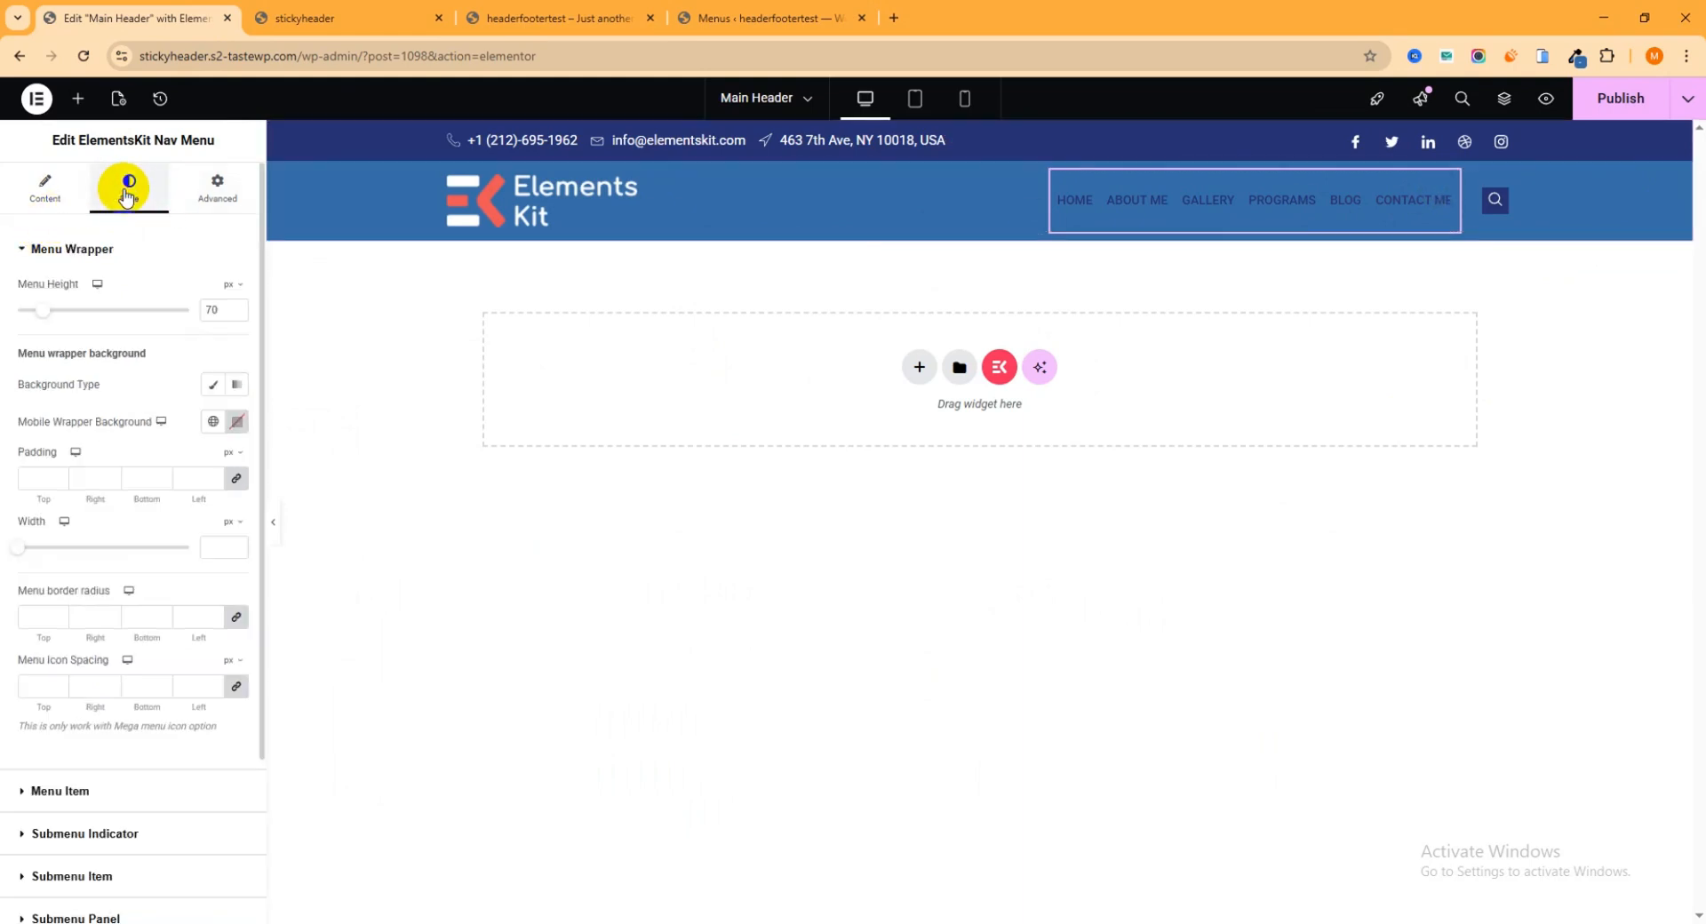
left_click(43, 250)
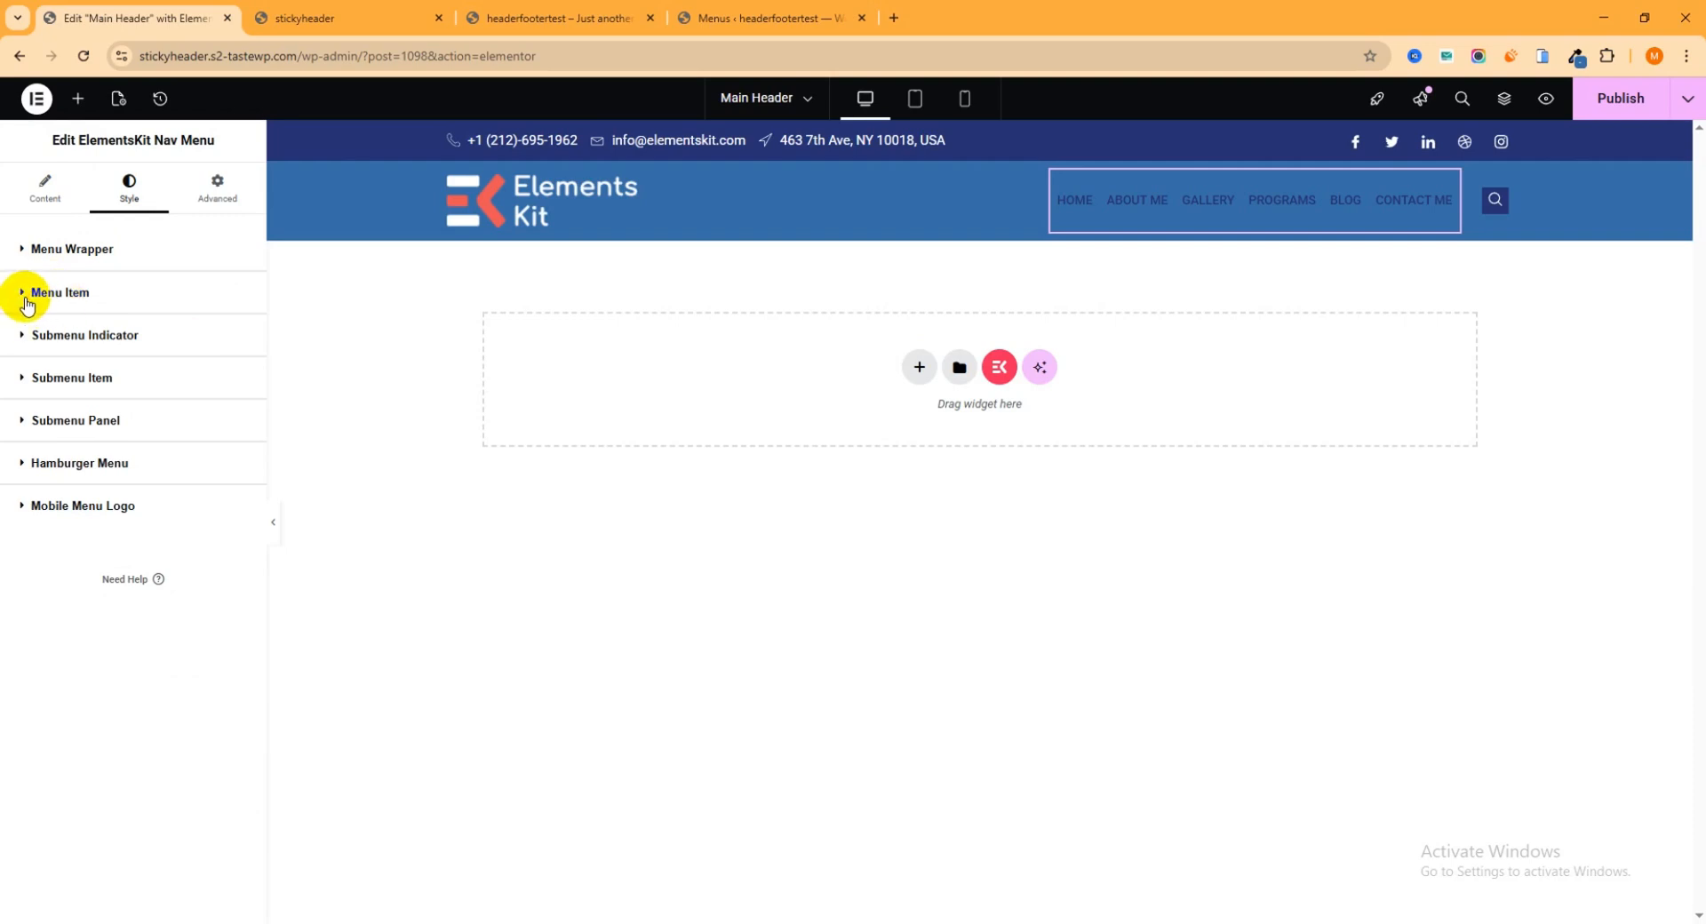
left_click(28, 302)
left_click(236, 483)
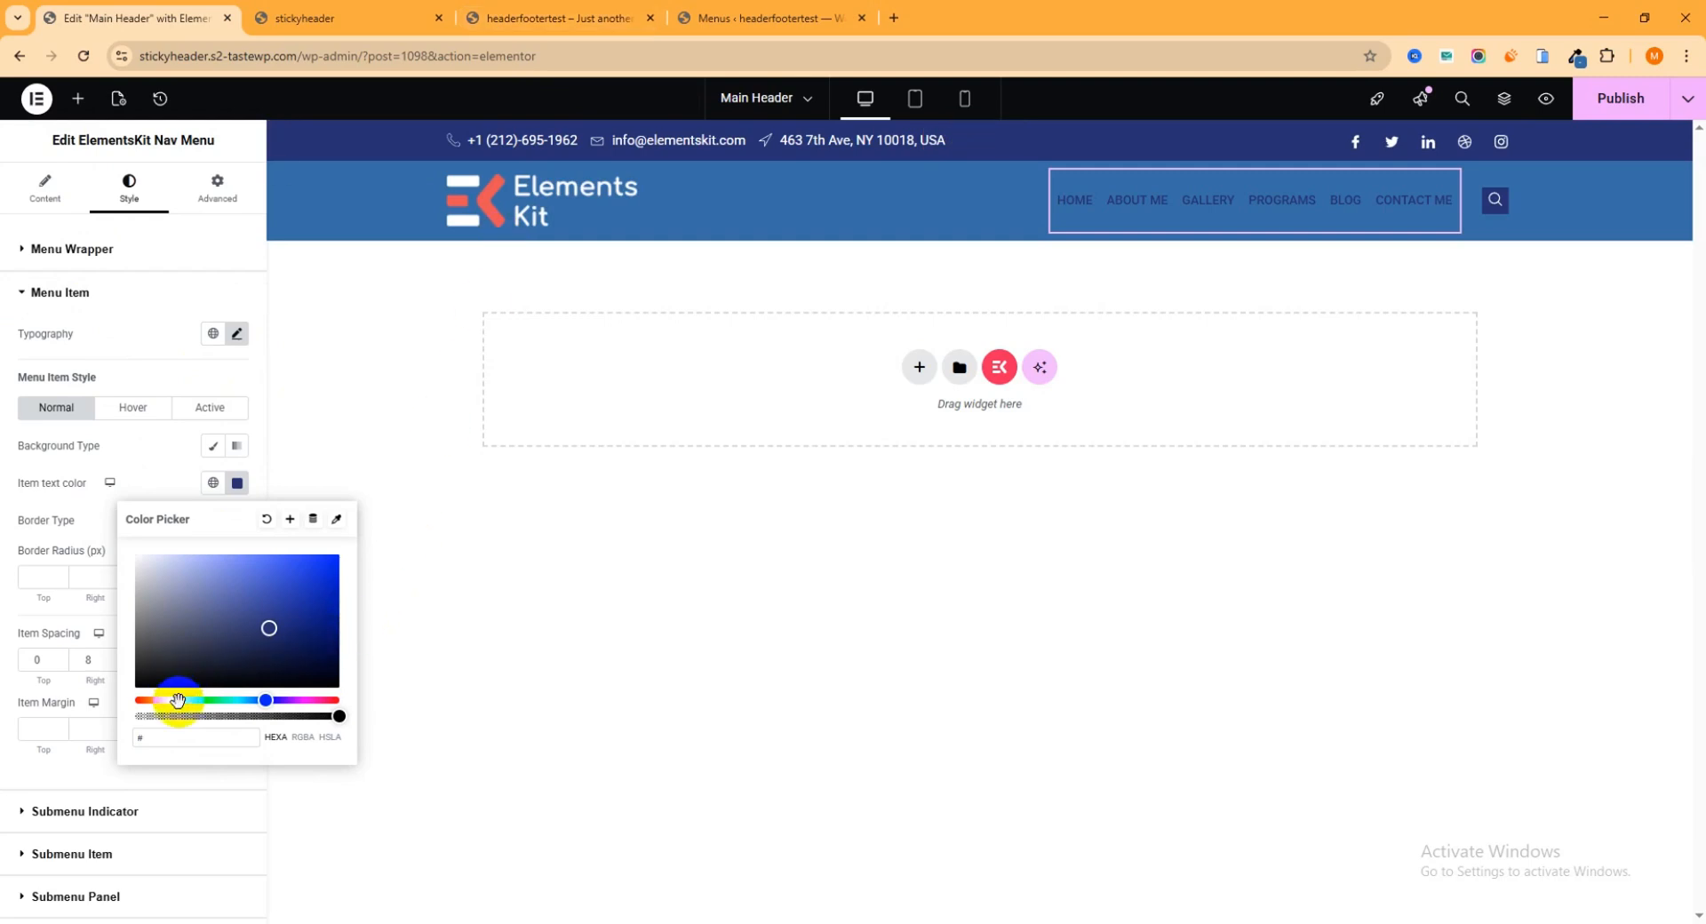
type("fff")
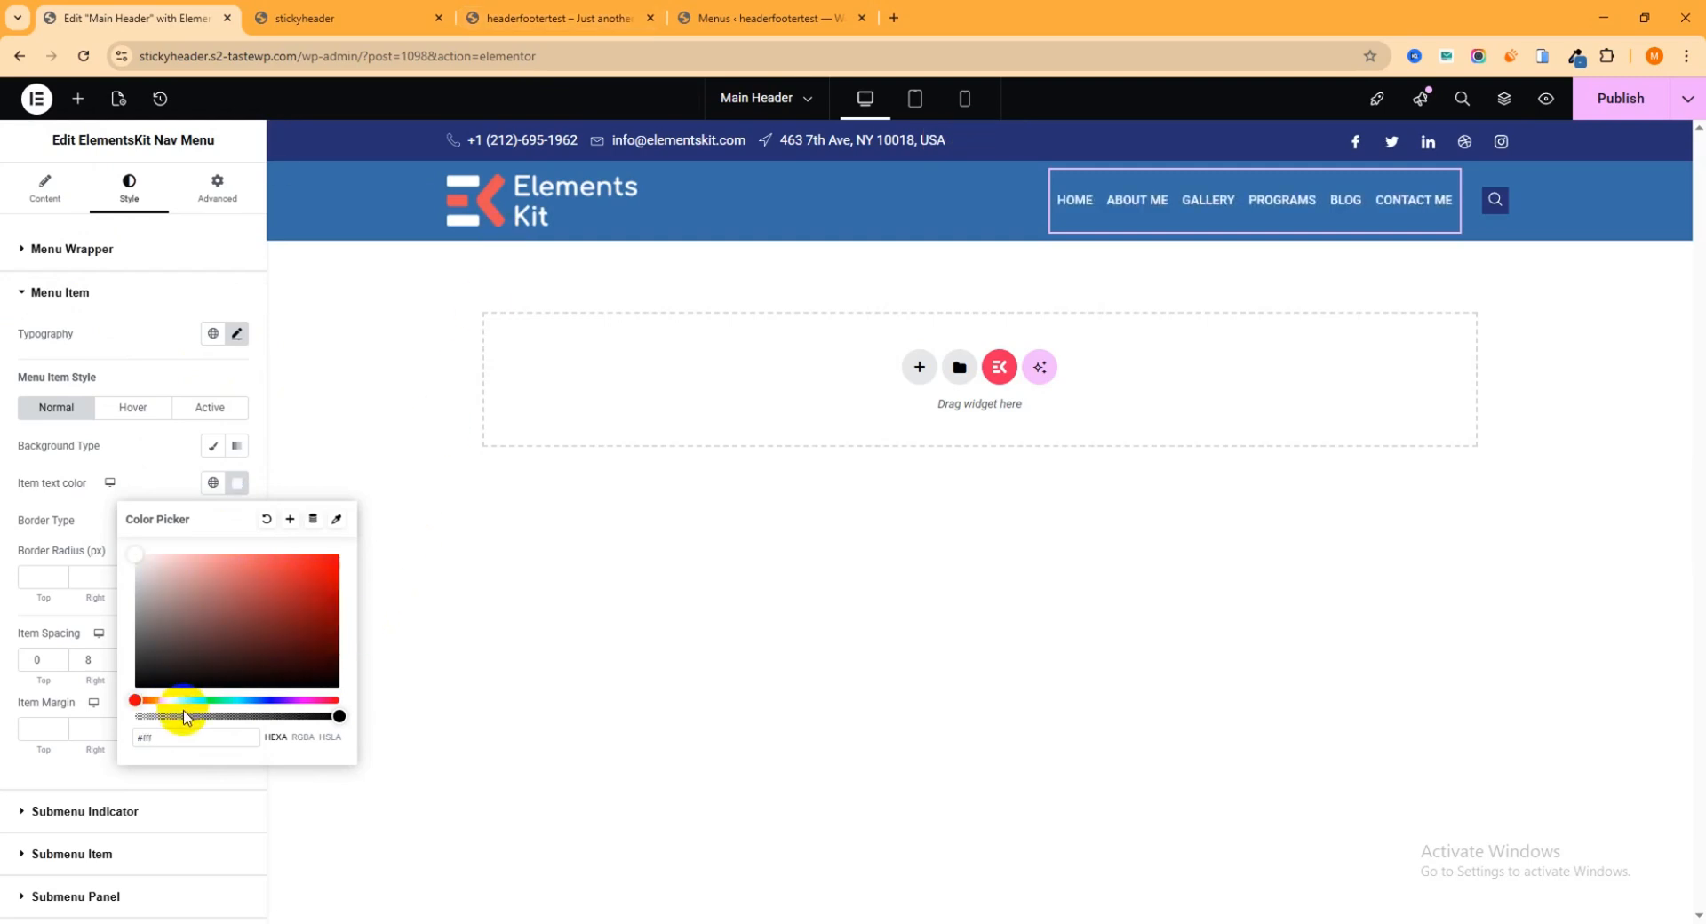
Step: Compare with the headerfootertest site's header, publish the Main Header template and reload the stickyheader site
left_click(553, 16)
left_click_drag(1694, 175, 1695, 800)
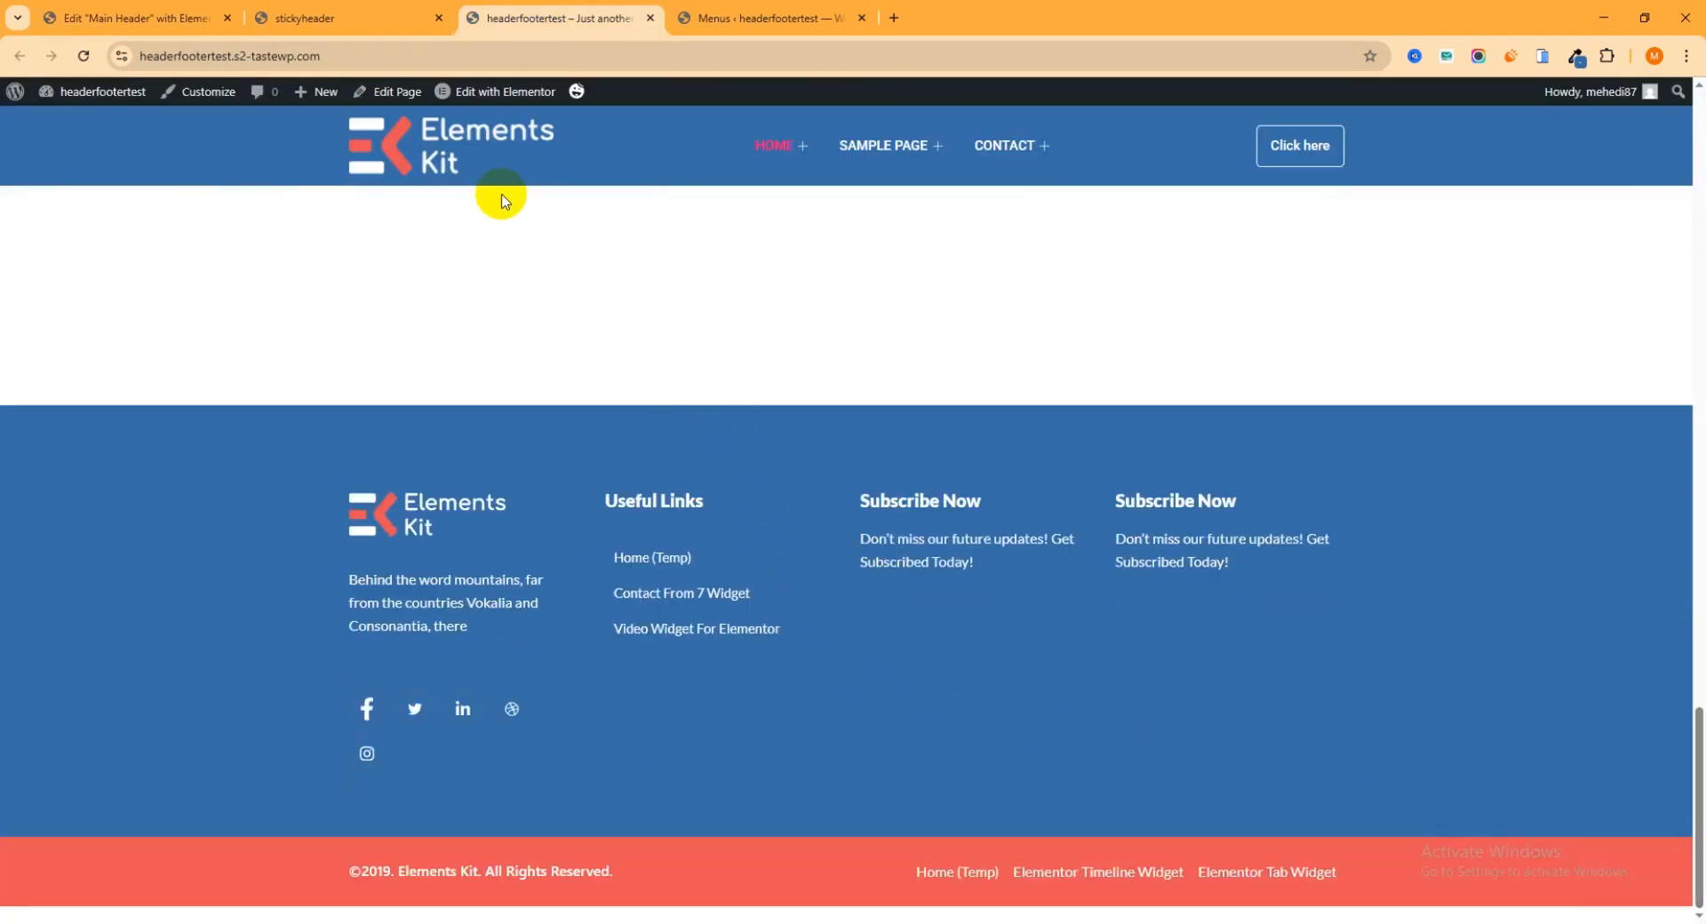
left_click(151, 18)
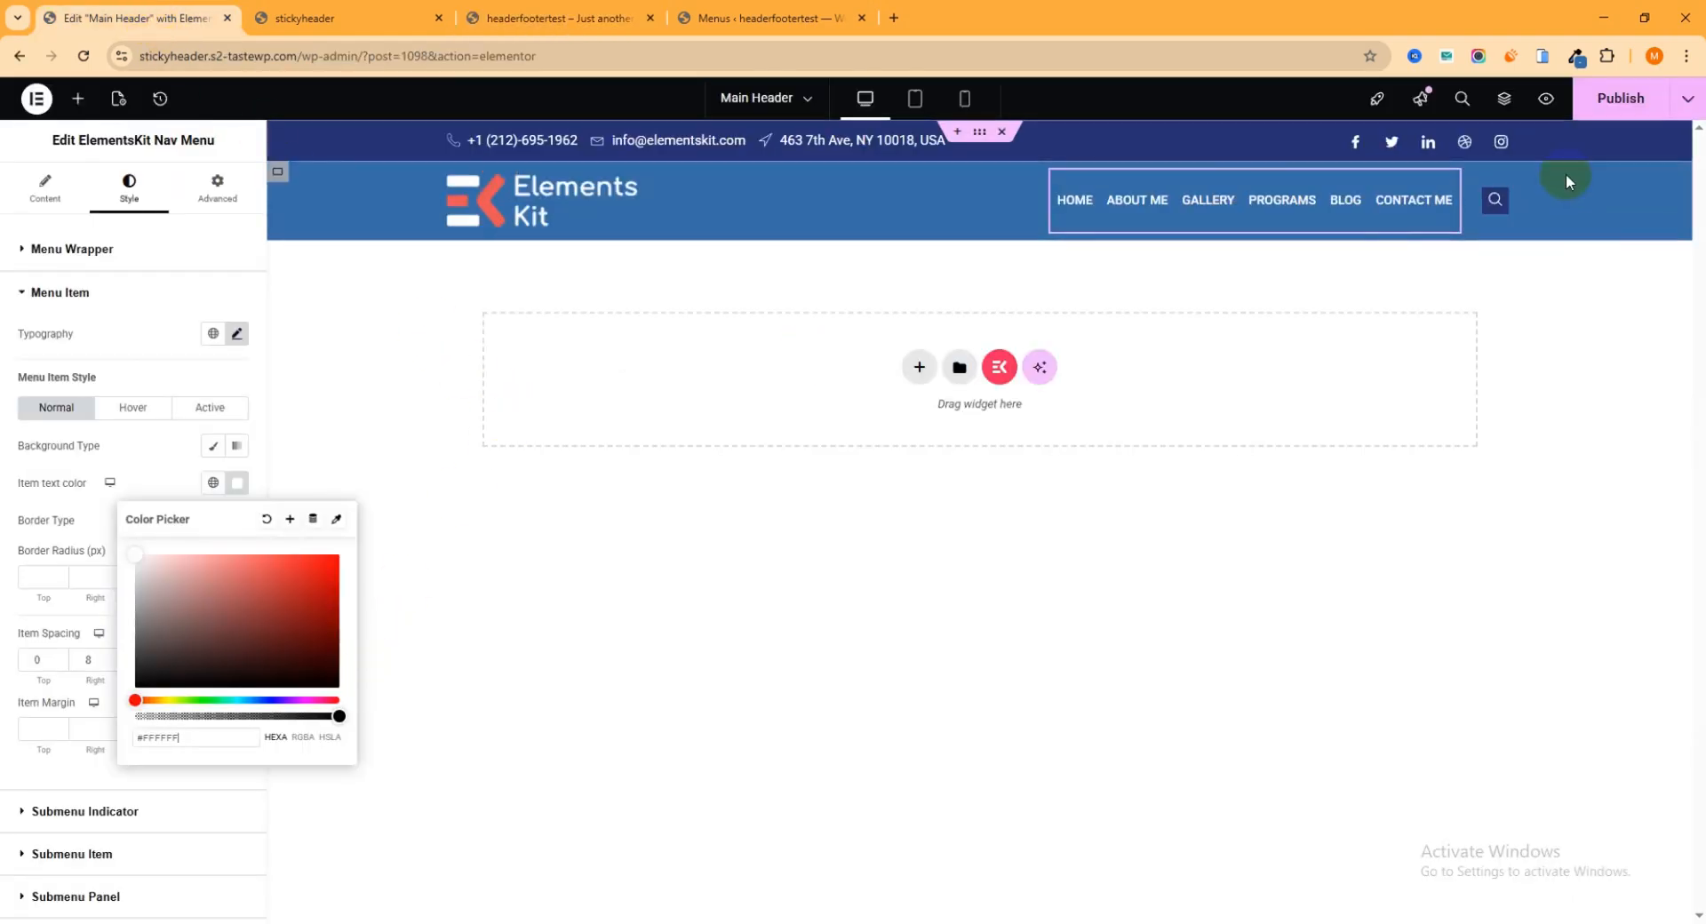
left_click(1630, 100)
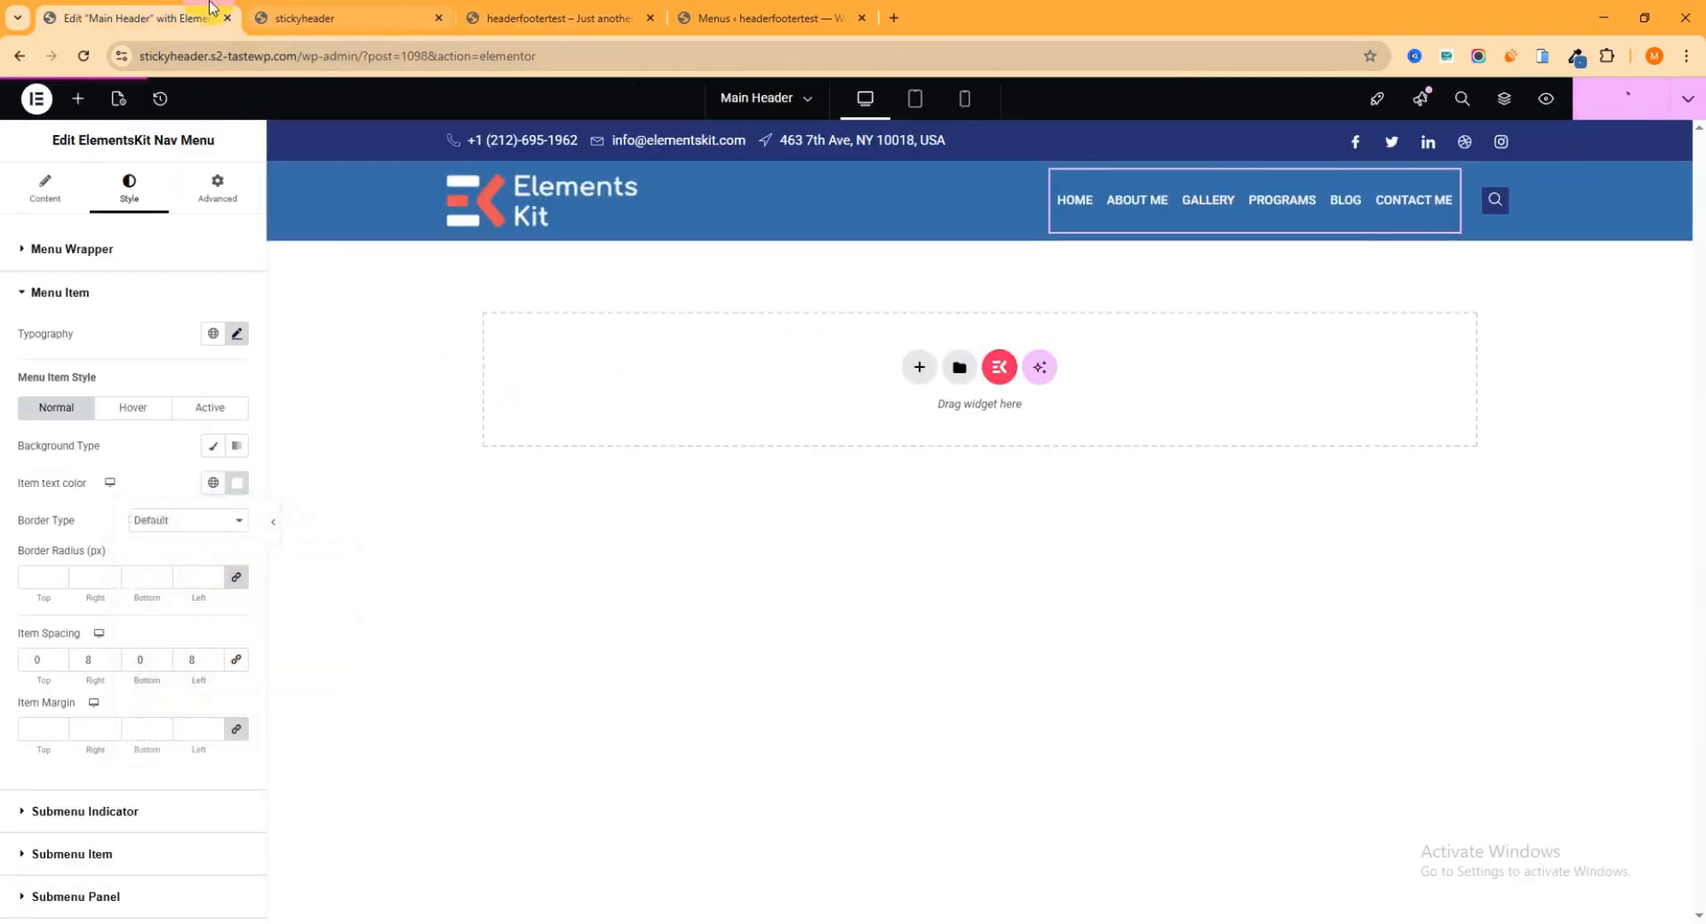
left_click(320, 18)
left_click(84, 55)
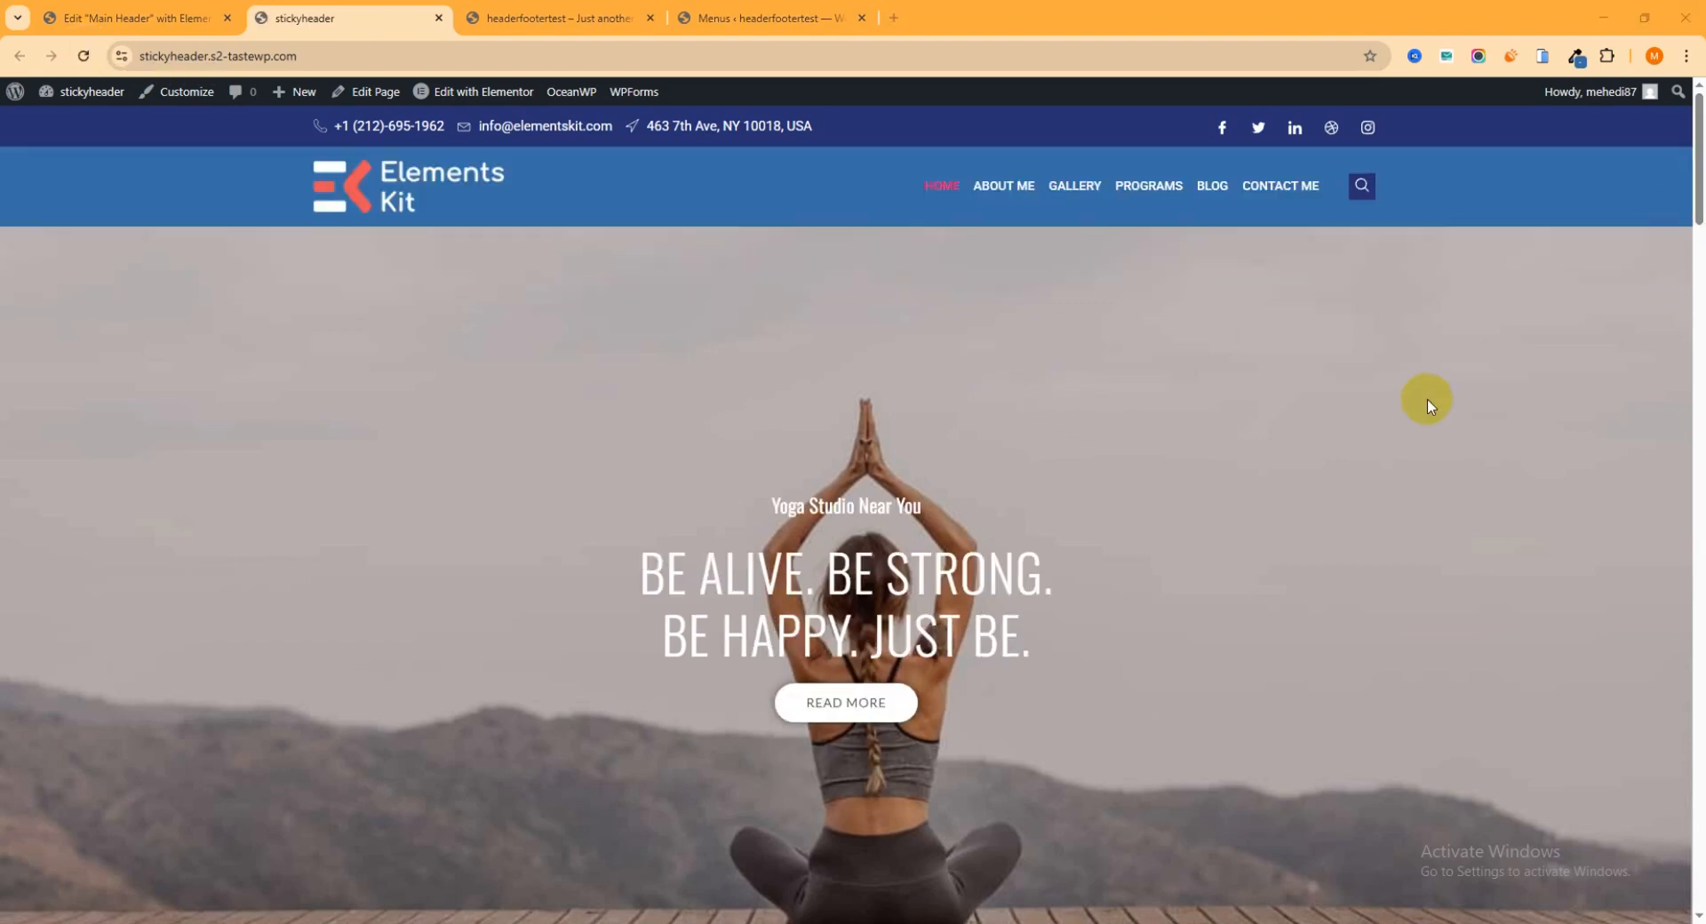
Step: Examine how the header on the stickyheader home page behaves while the page is scrolled down and back up
scroll(1356, 396, "down", 4)
scroll(1346, 404, "down", 5)
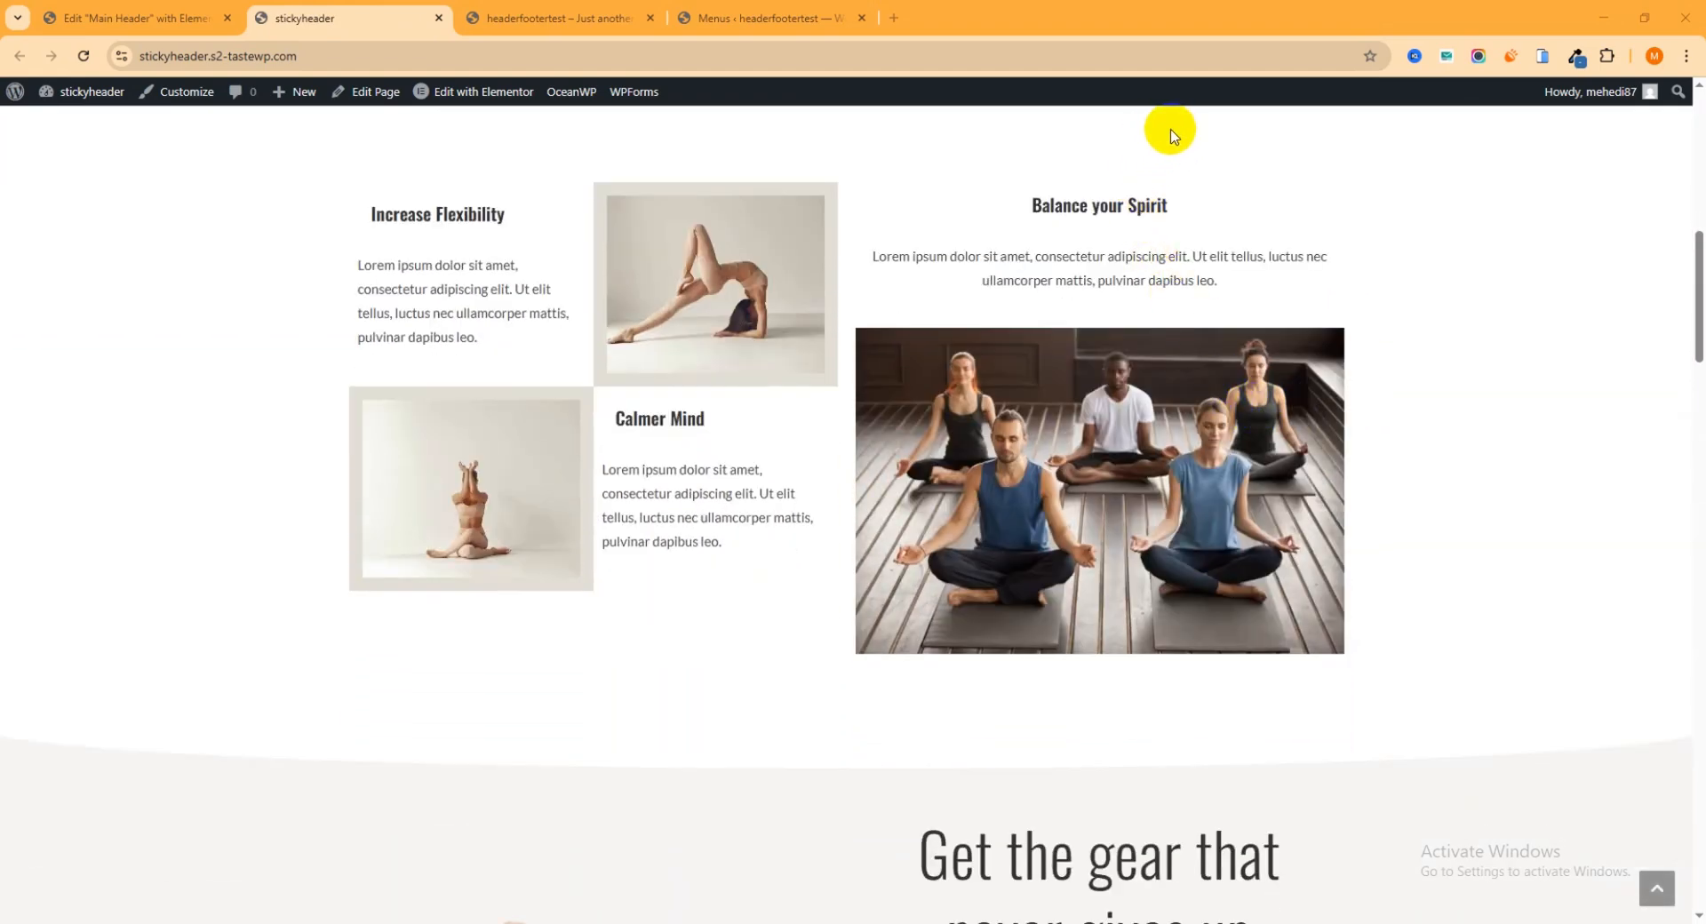
left_click_drag(1699, 336, 1699, 198)
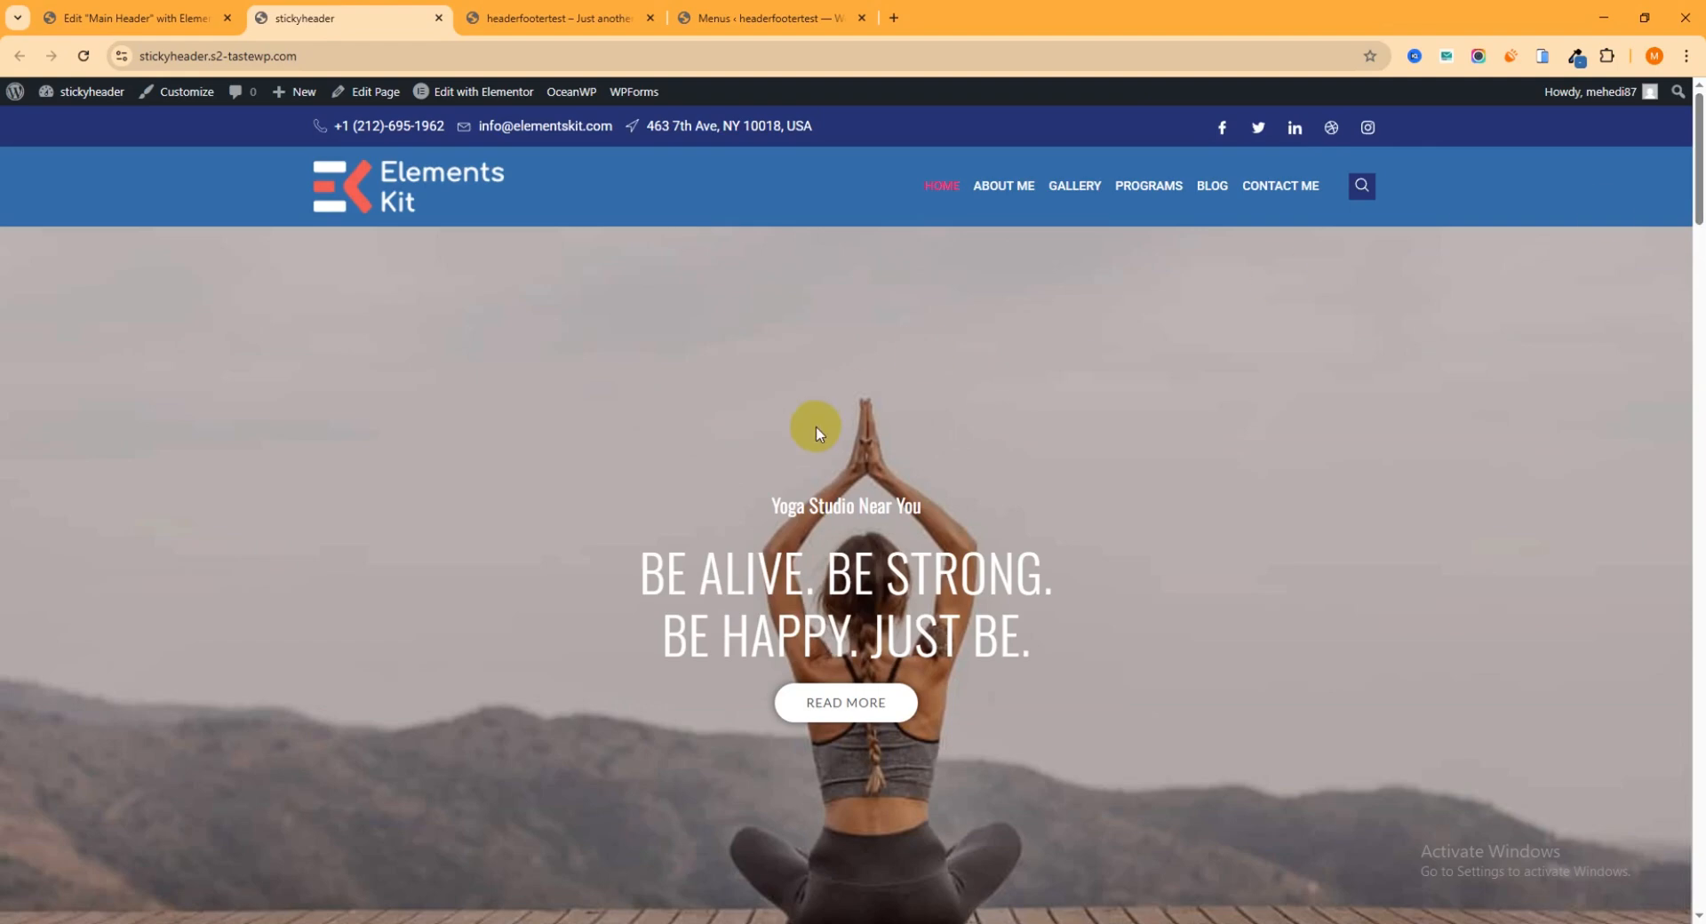
scroll(1111, 276, "down", 5)
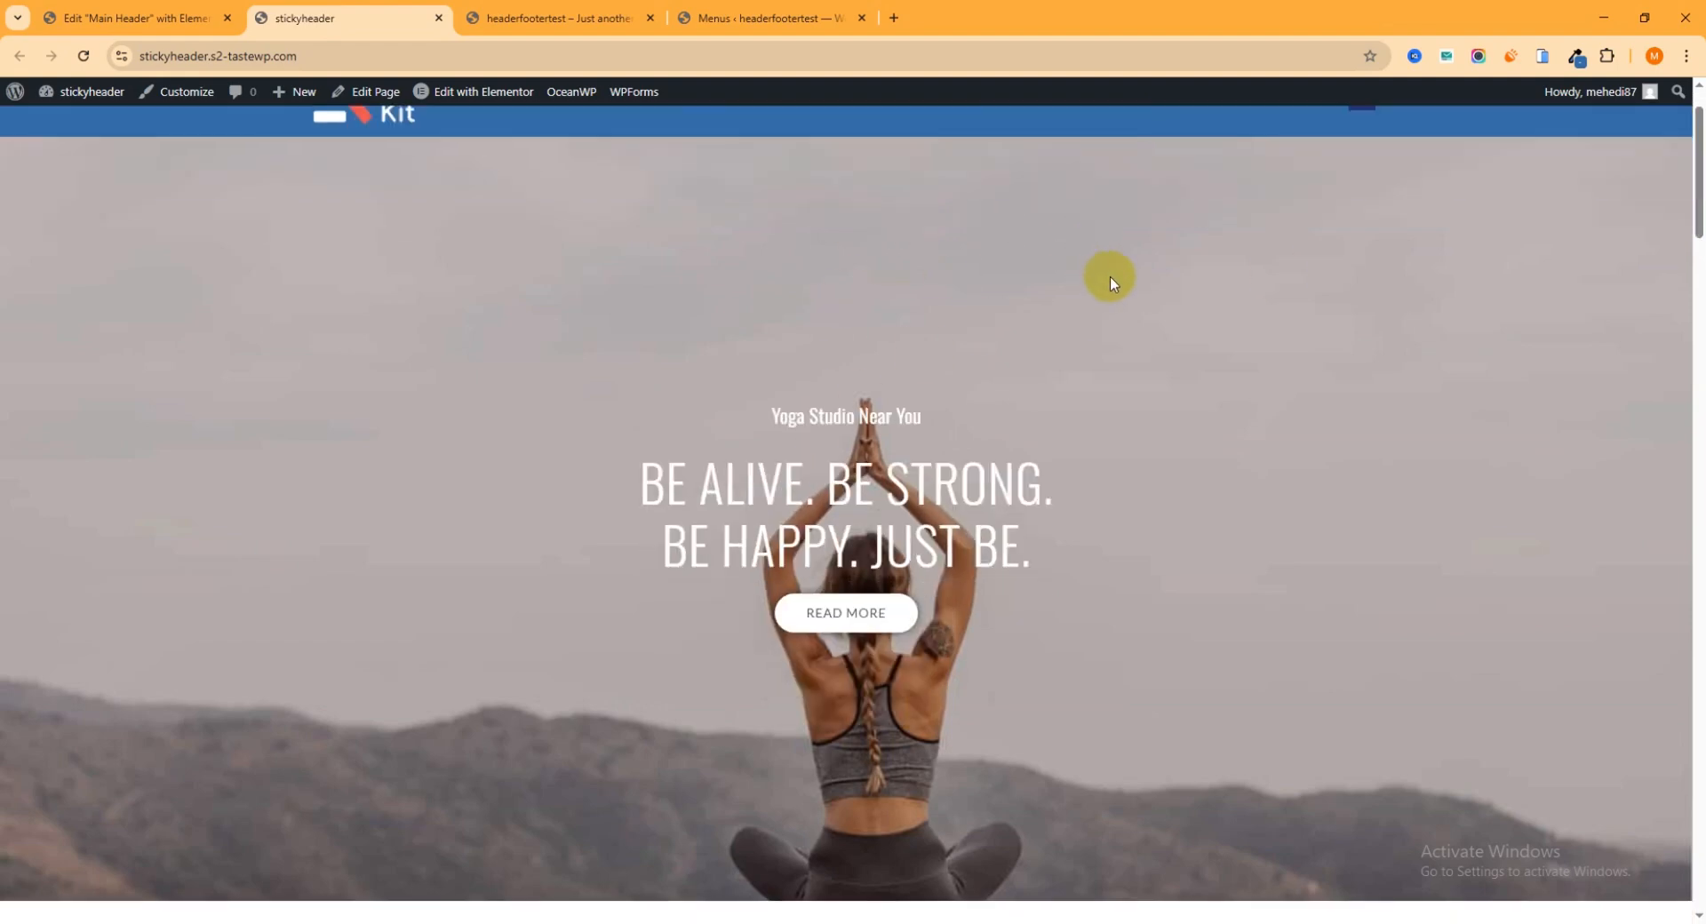
scroll(1129, 286, "down", 2)
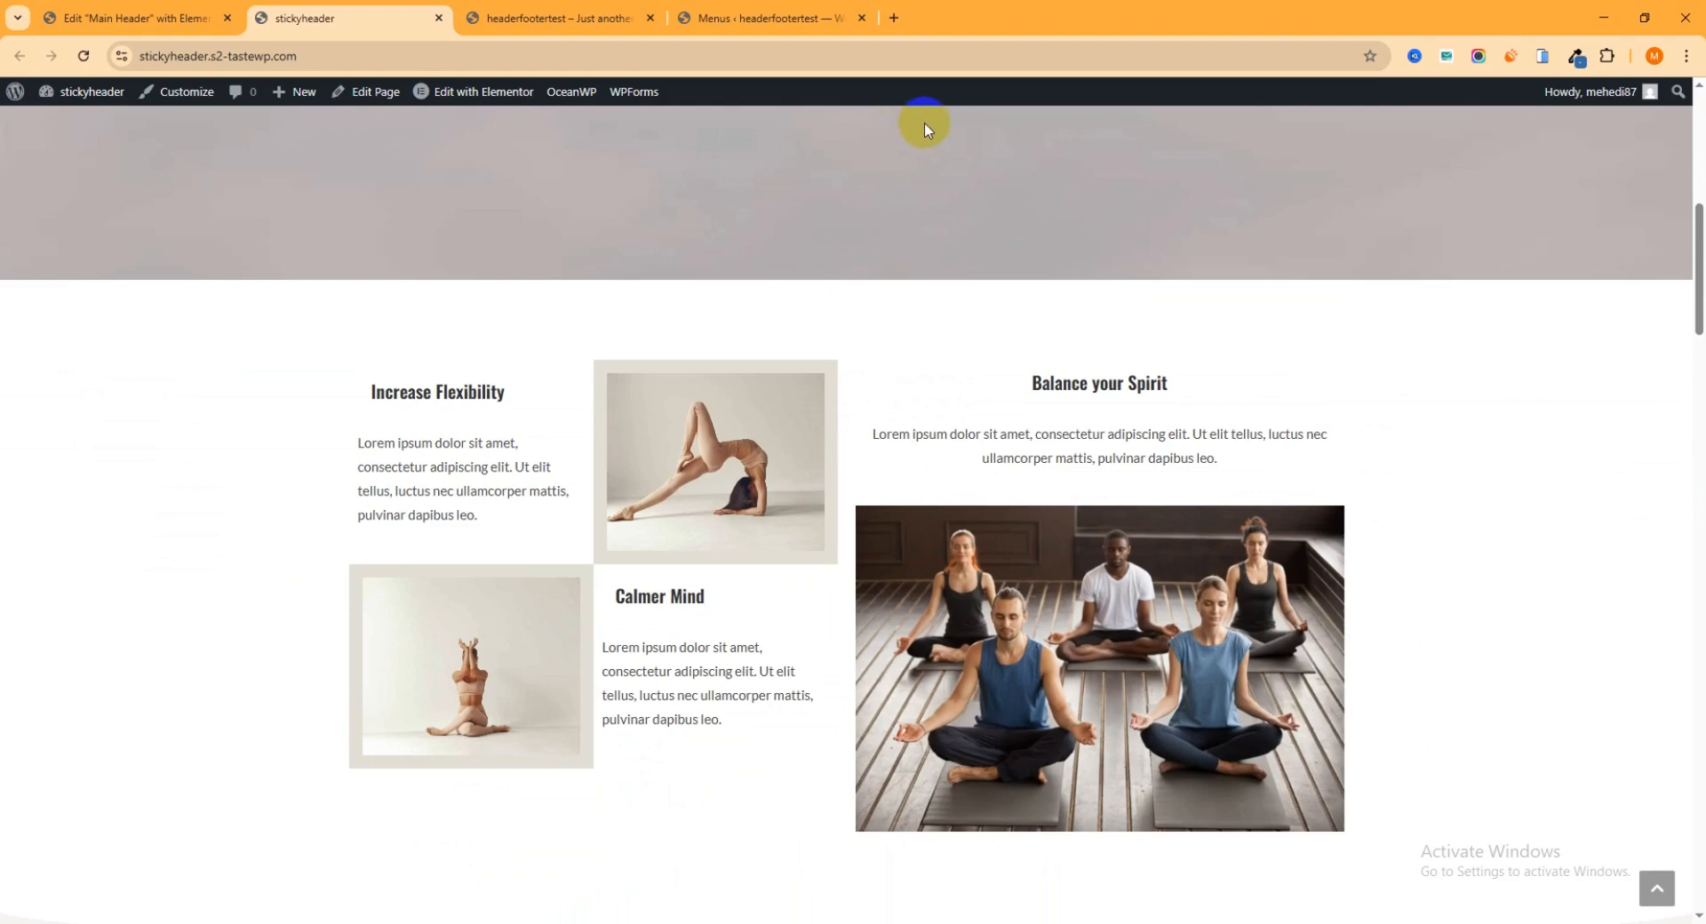
left_click(169, 18)
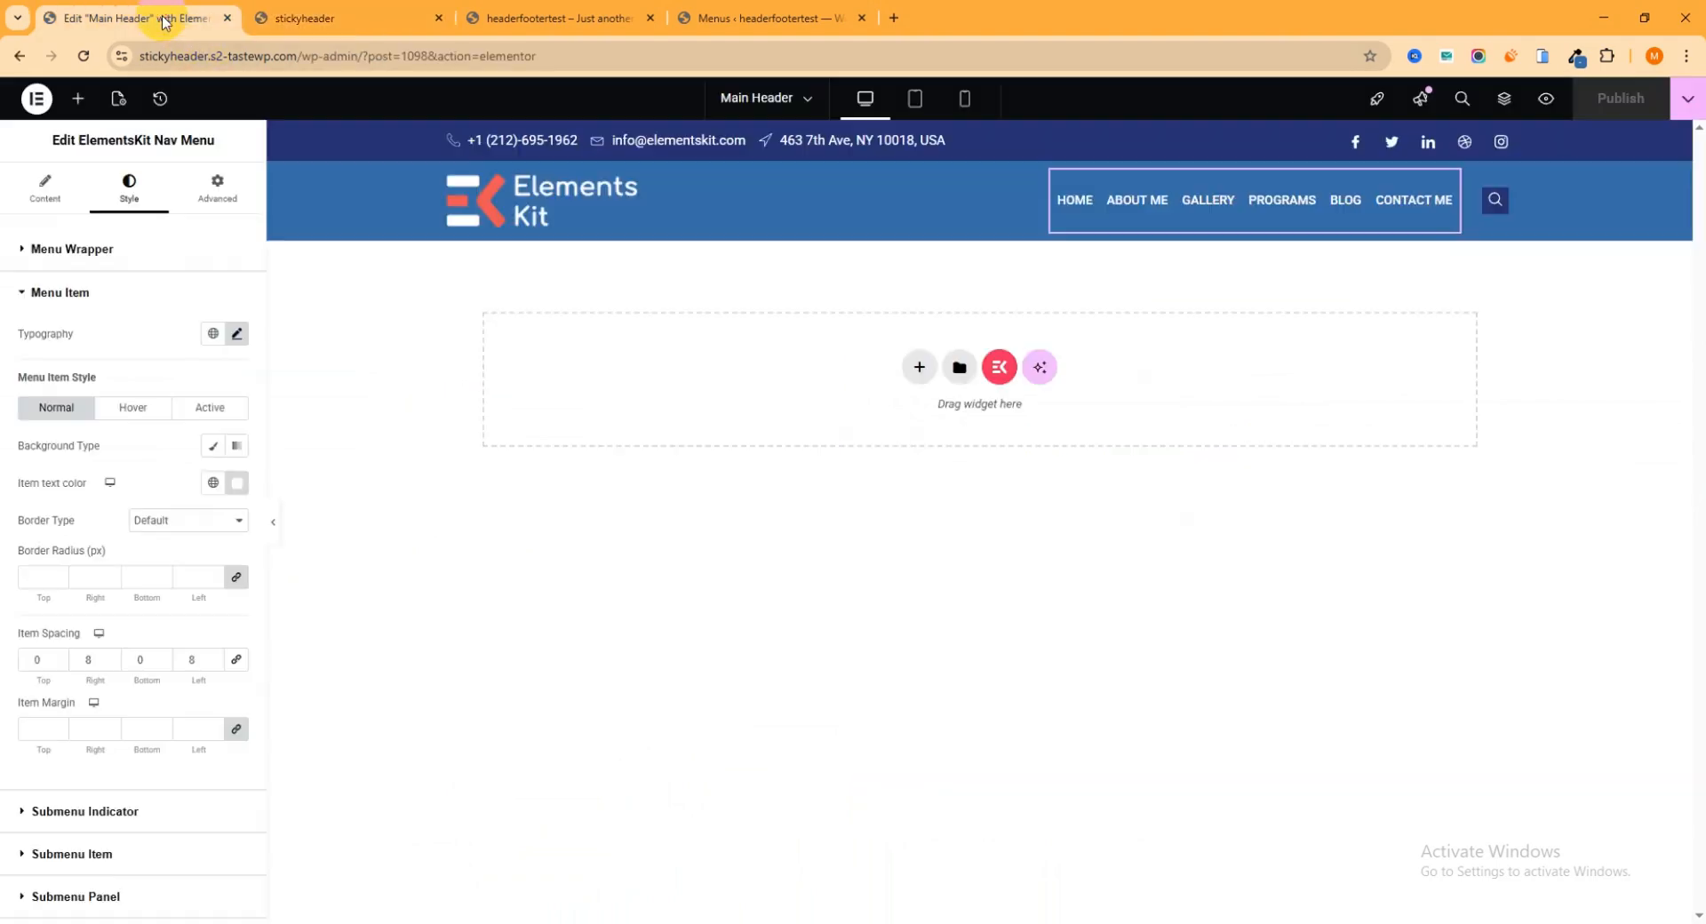
left_click(364, 20)
left_click_drag(1697, 297, 1696, 176)
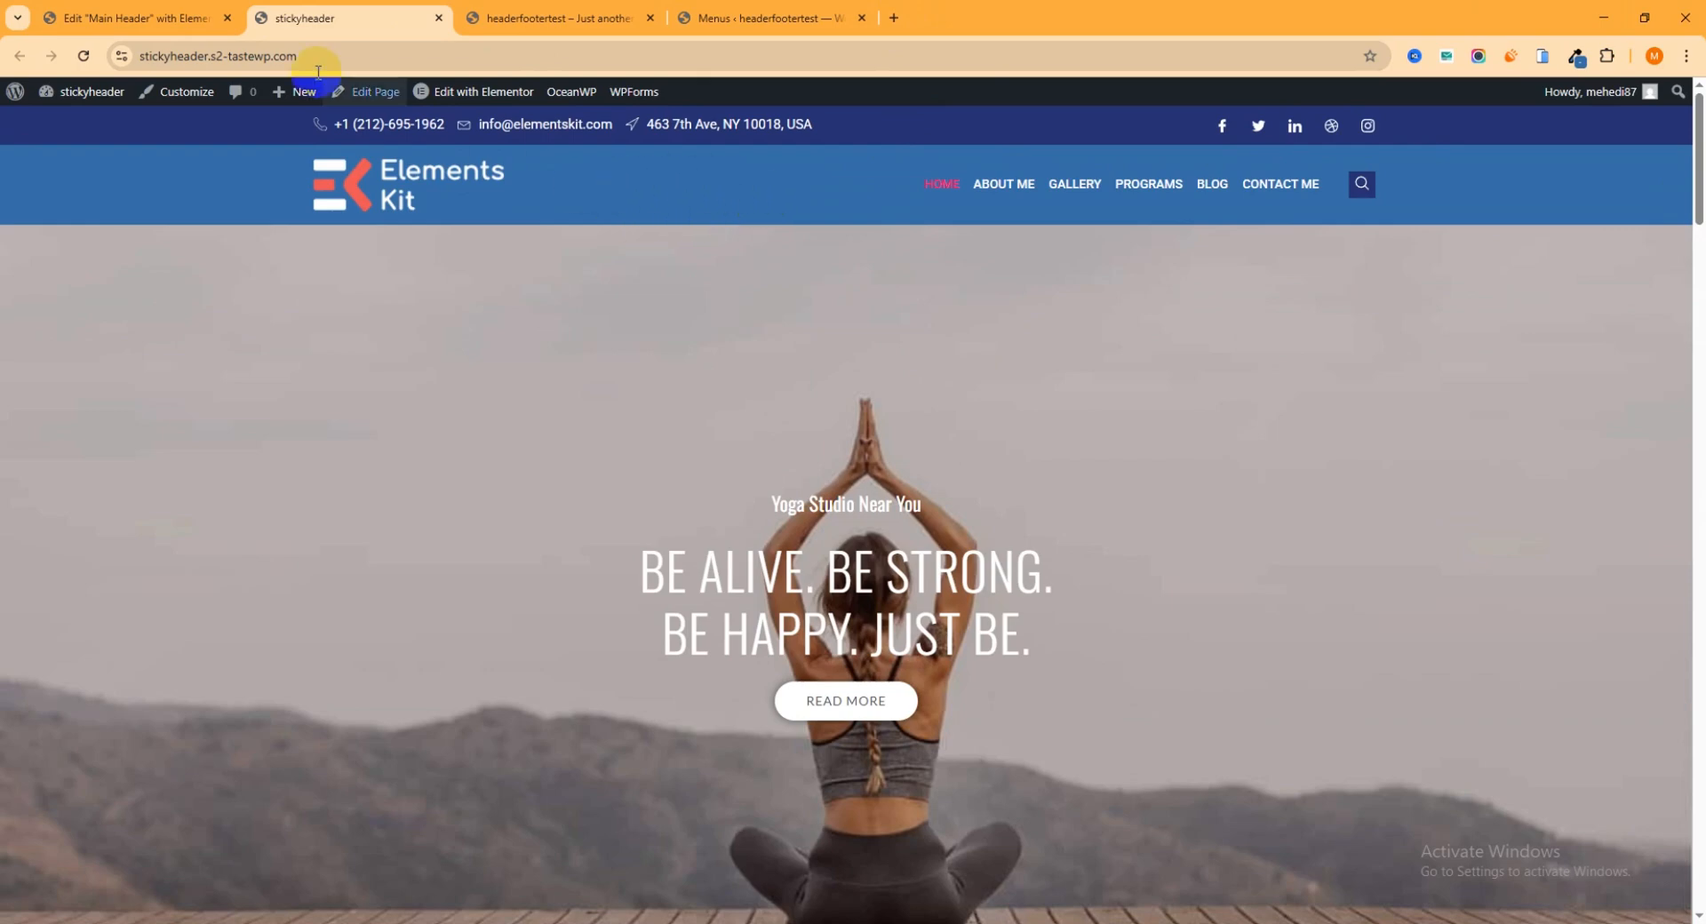
Step: Enable Sticky Header Effects on the header container that holds the logo, nav menu and search
left_click(142, 19)
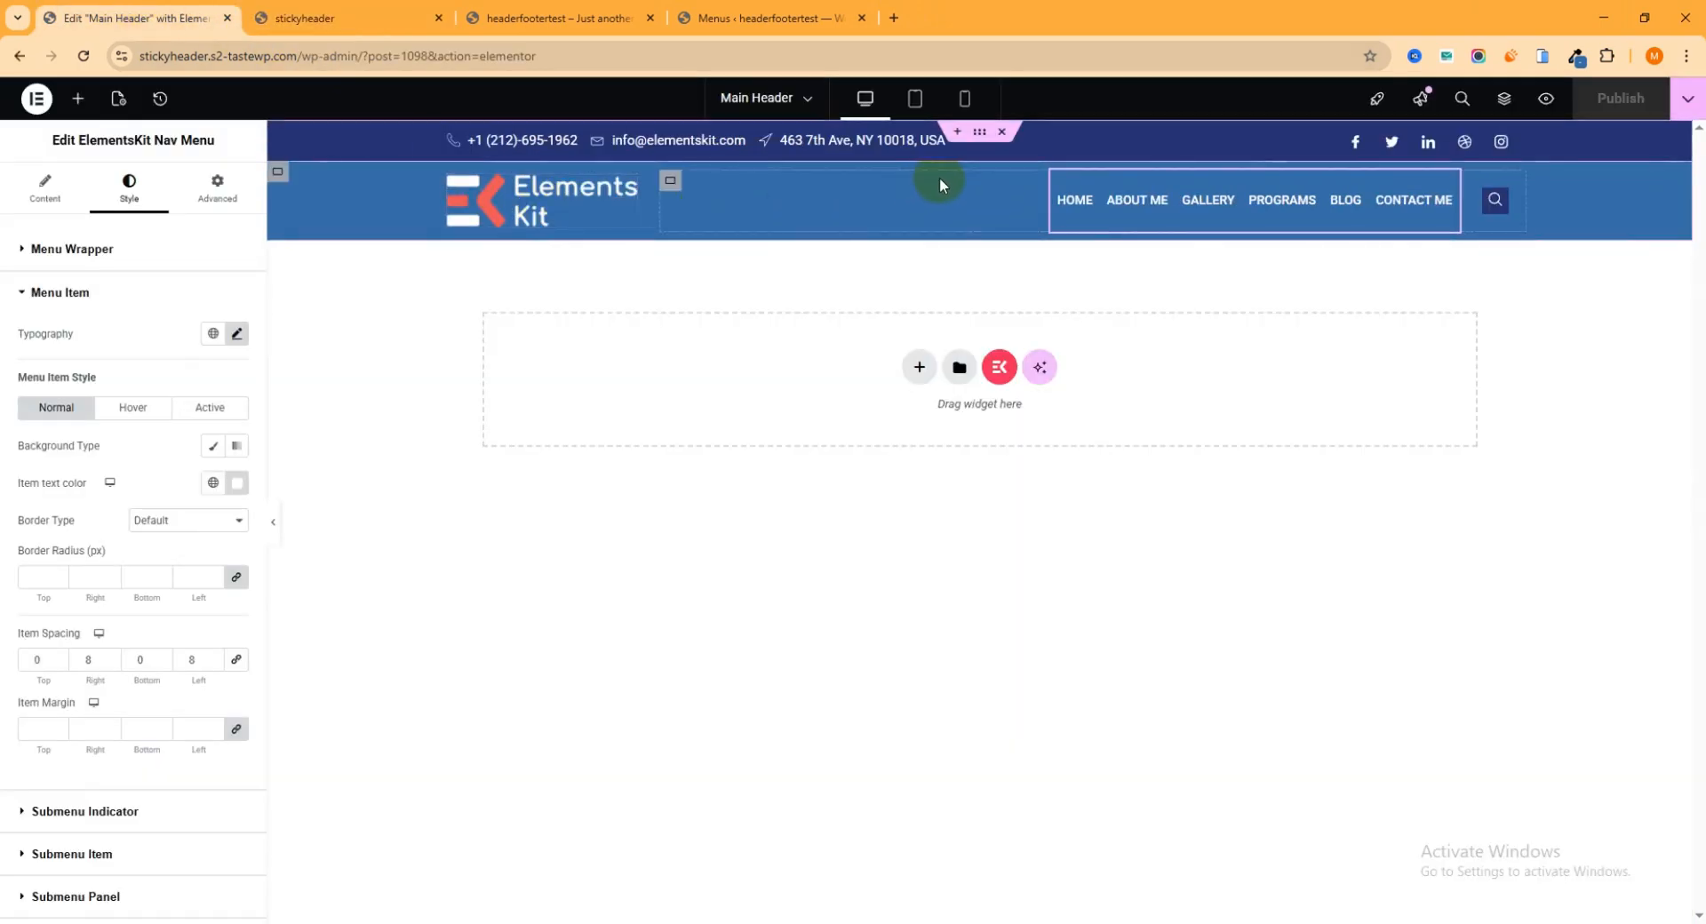
right_click(965, 187)
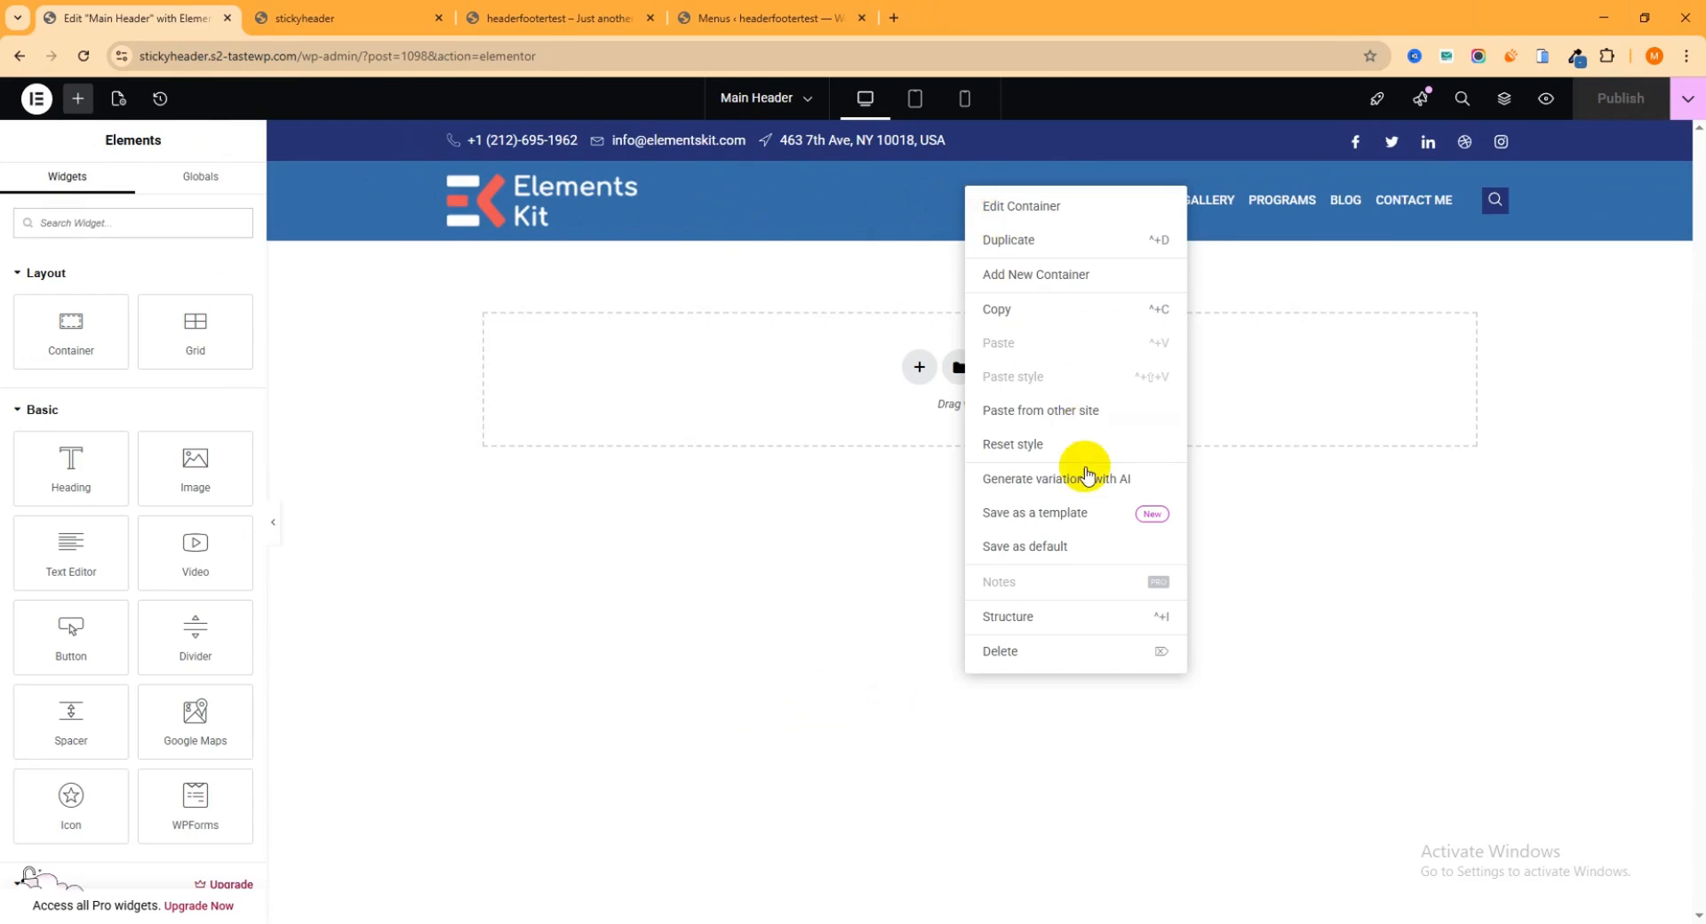
left_click(1008, 616)
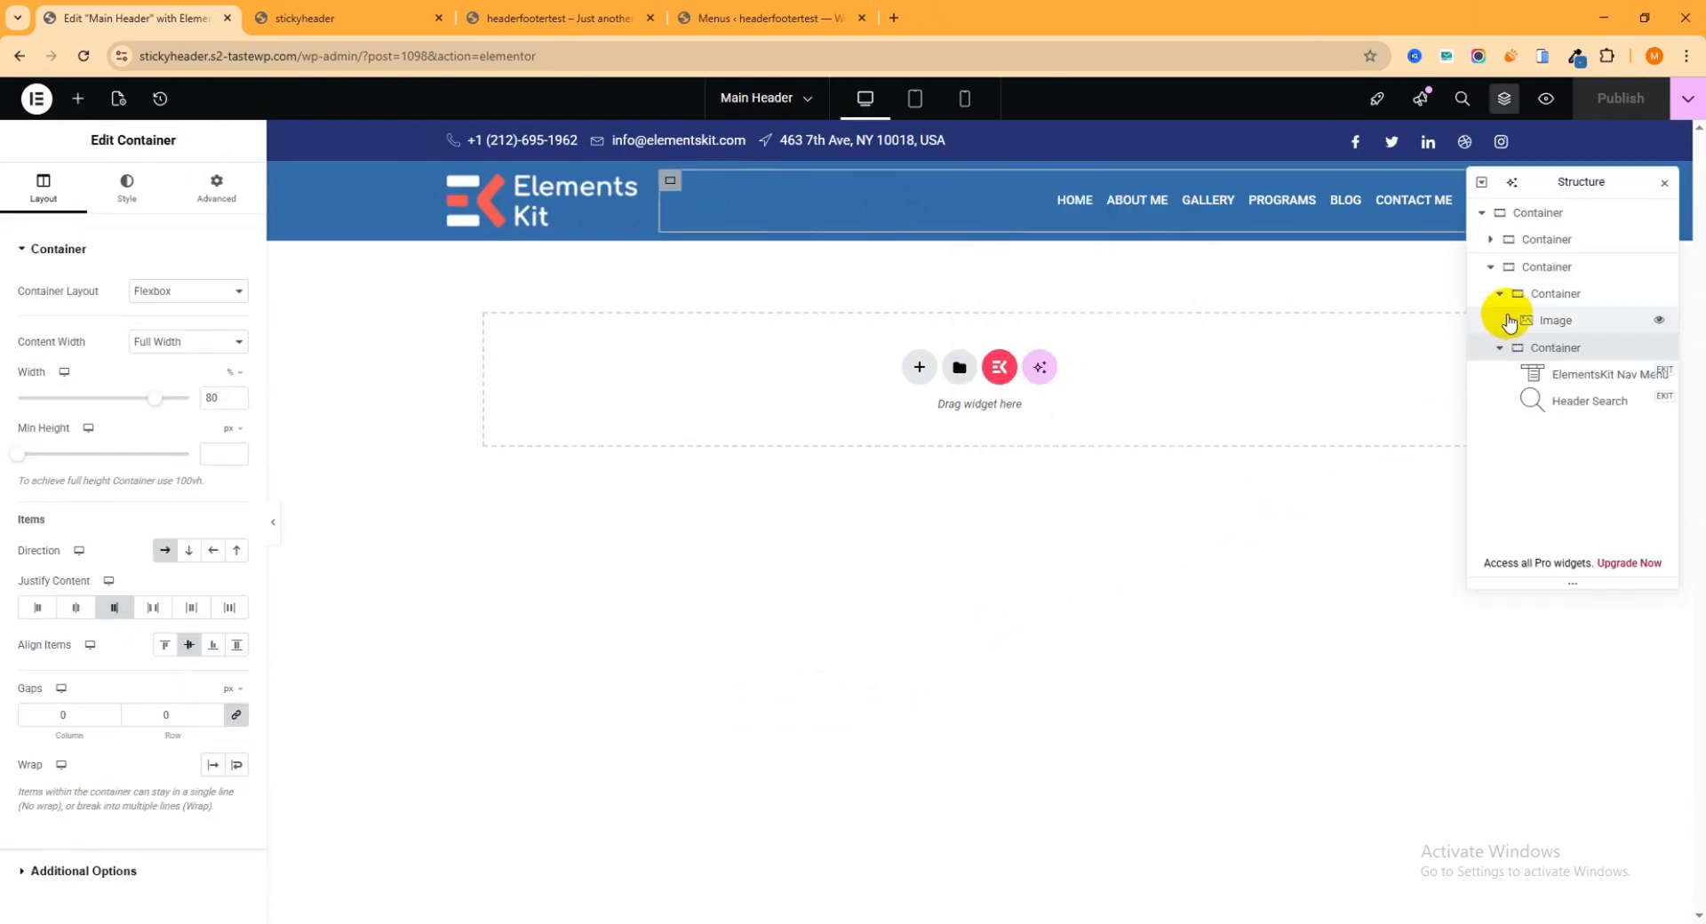
left_click(1528, 278)
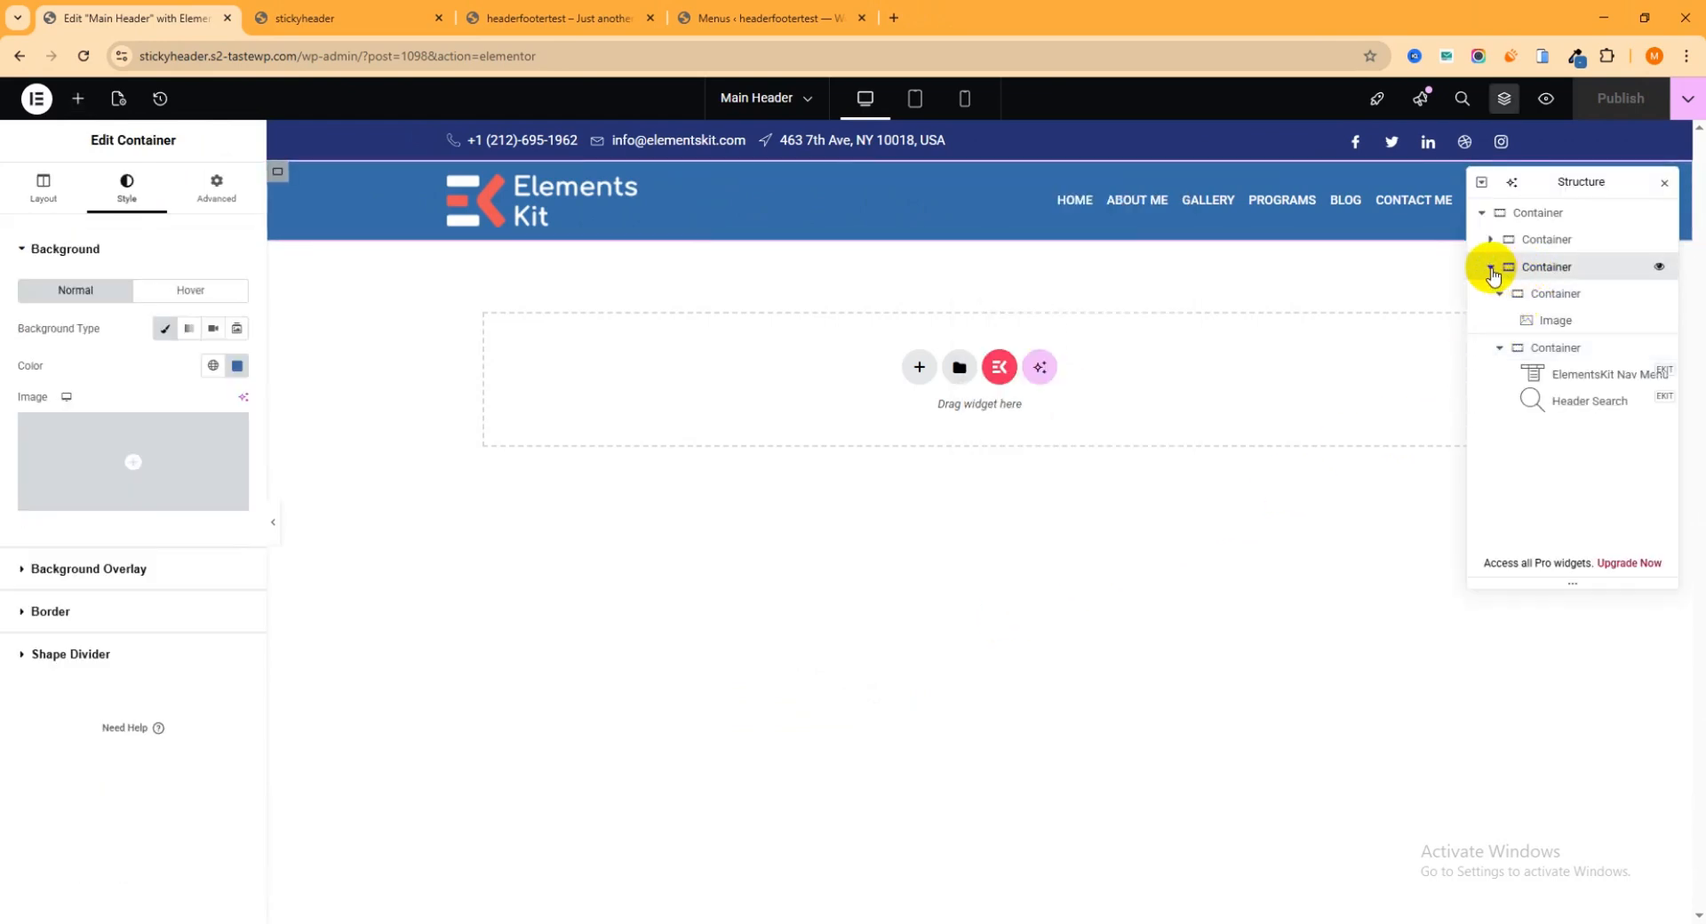
left_click(1491, 268)
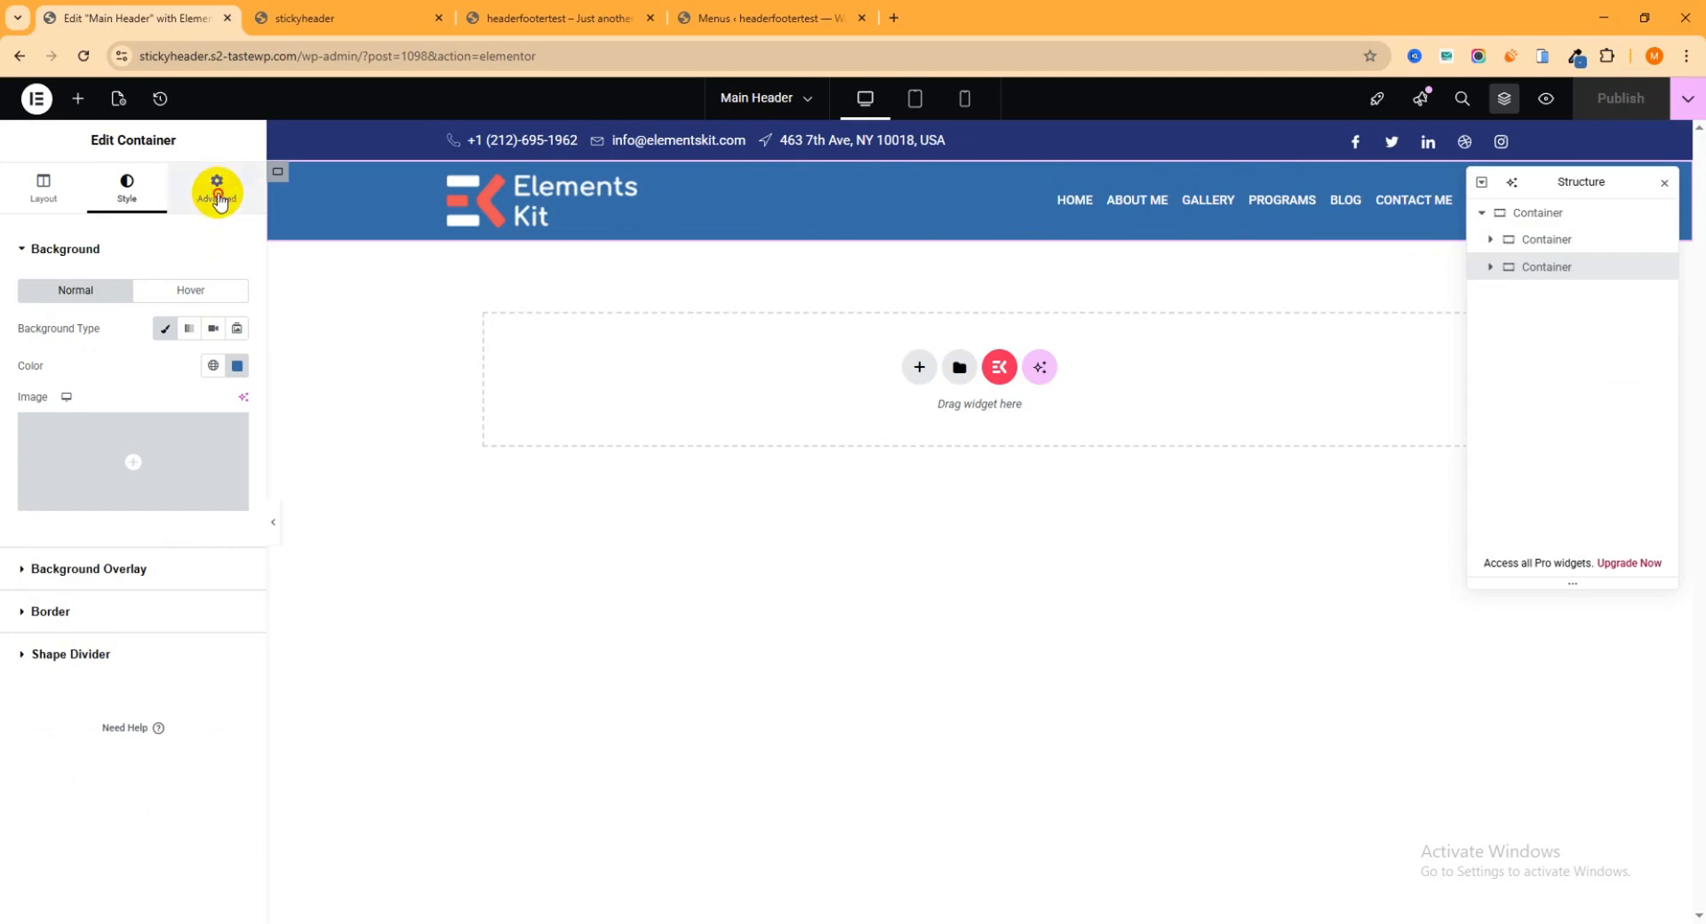
left_click(219, 197)
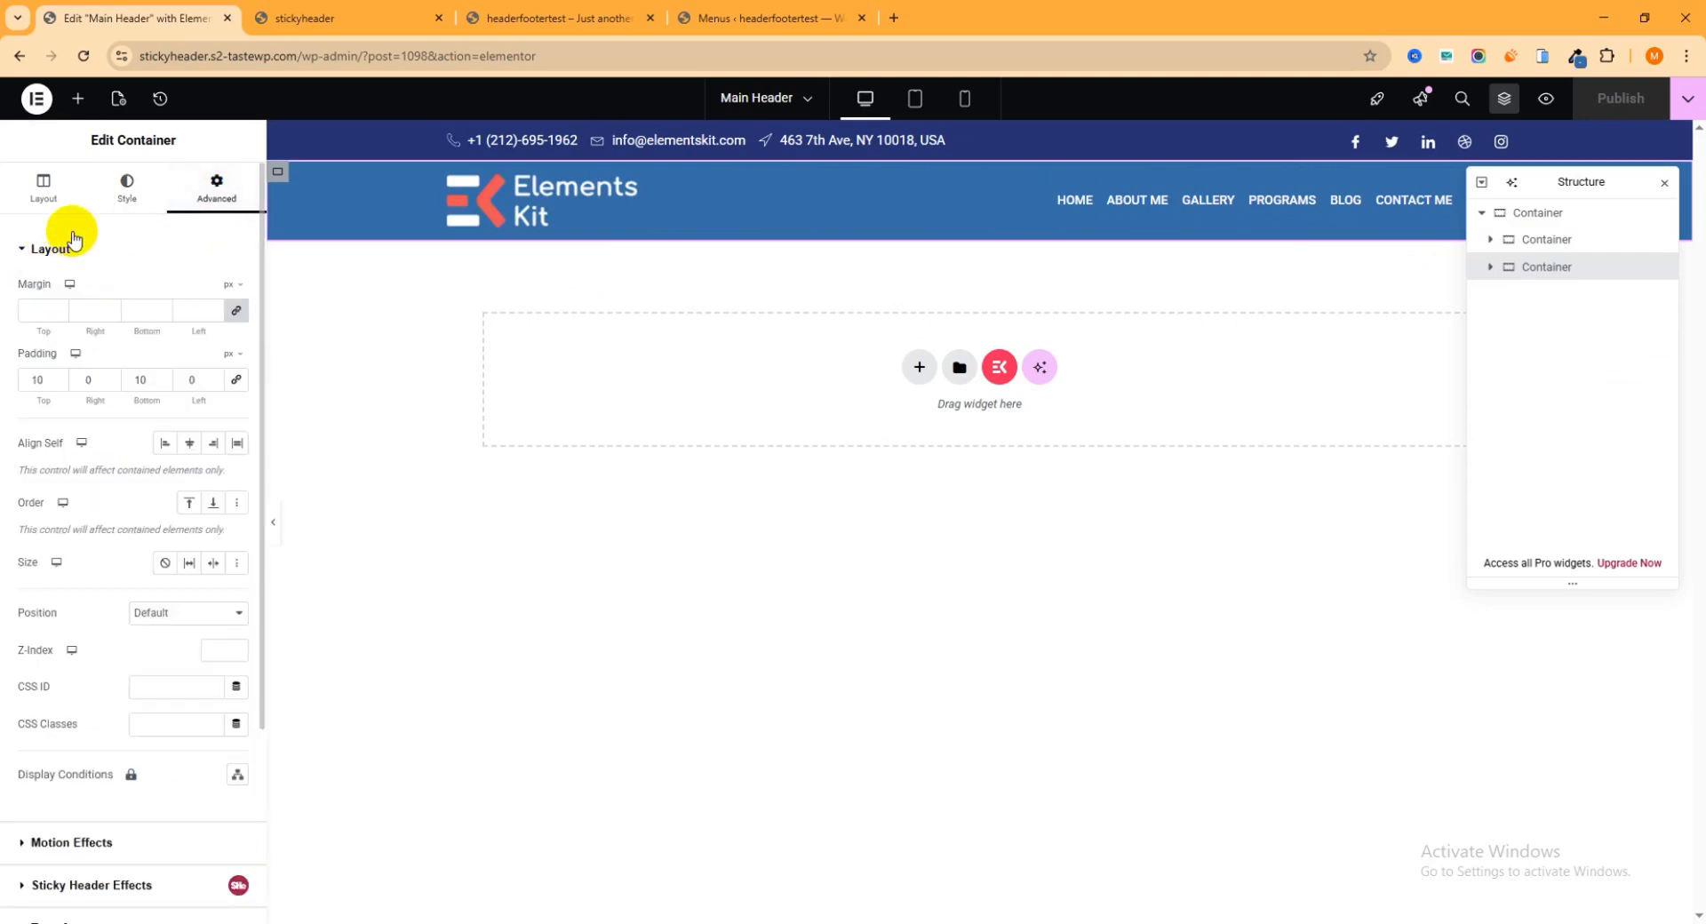
left_click(51, 250)
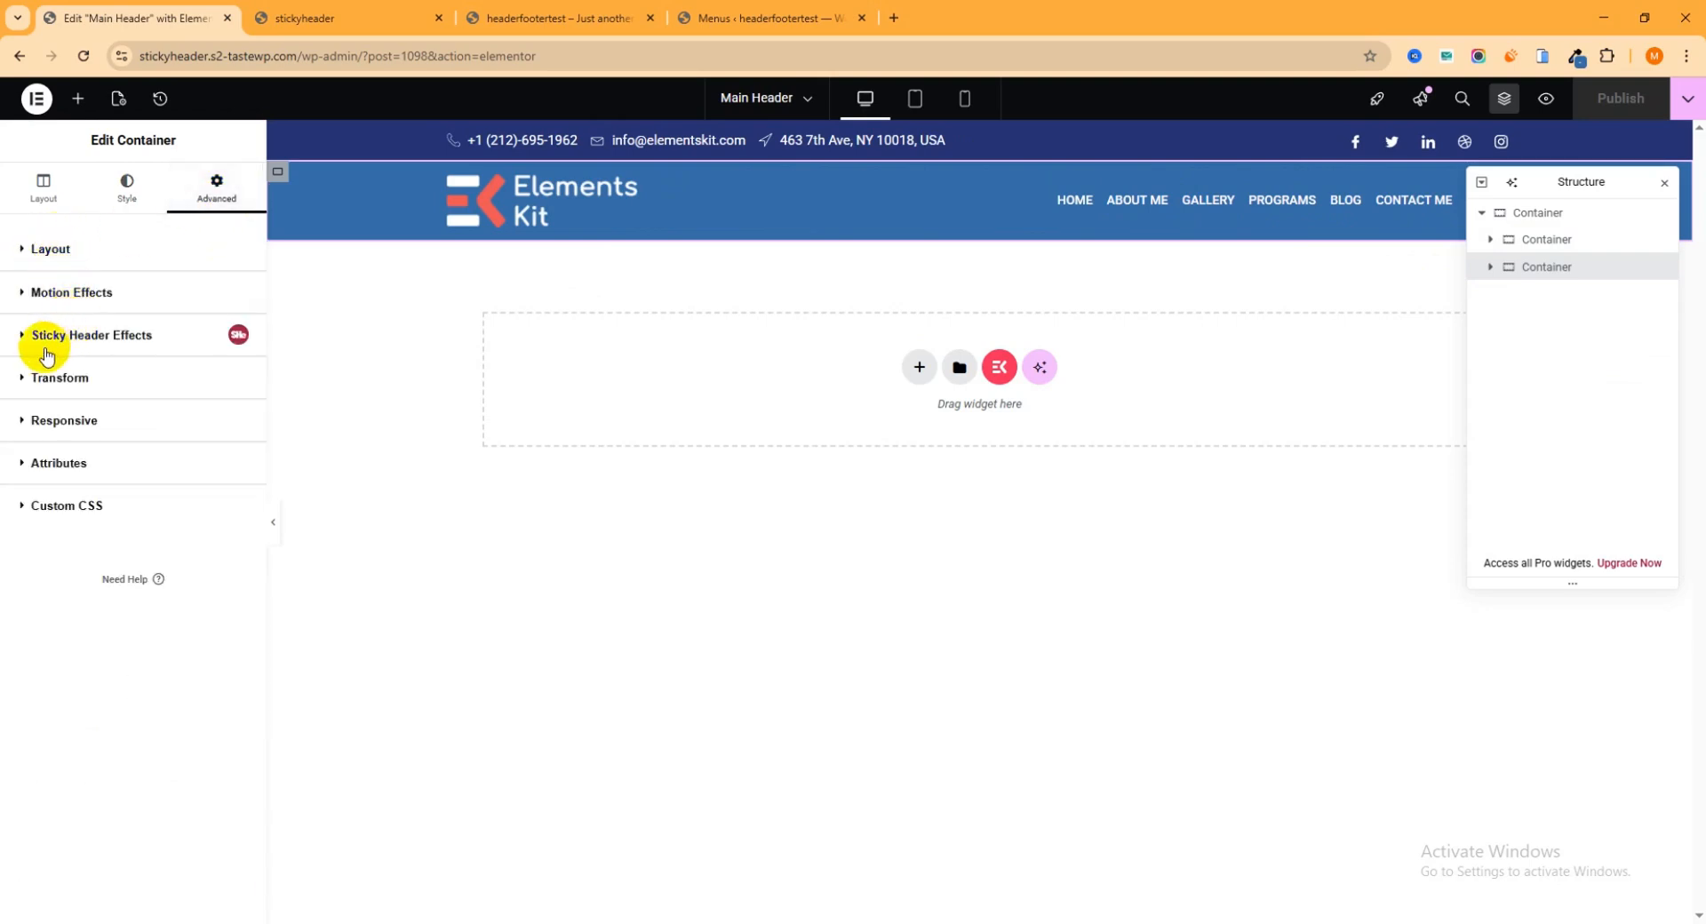
left_click(114, 338)
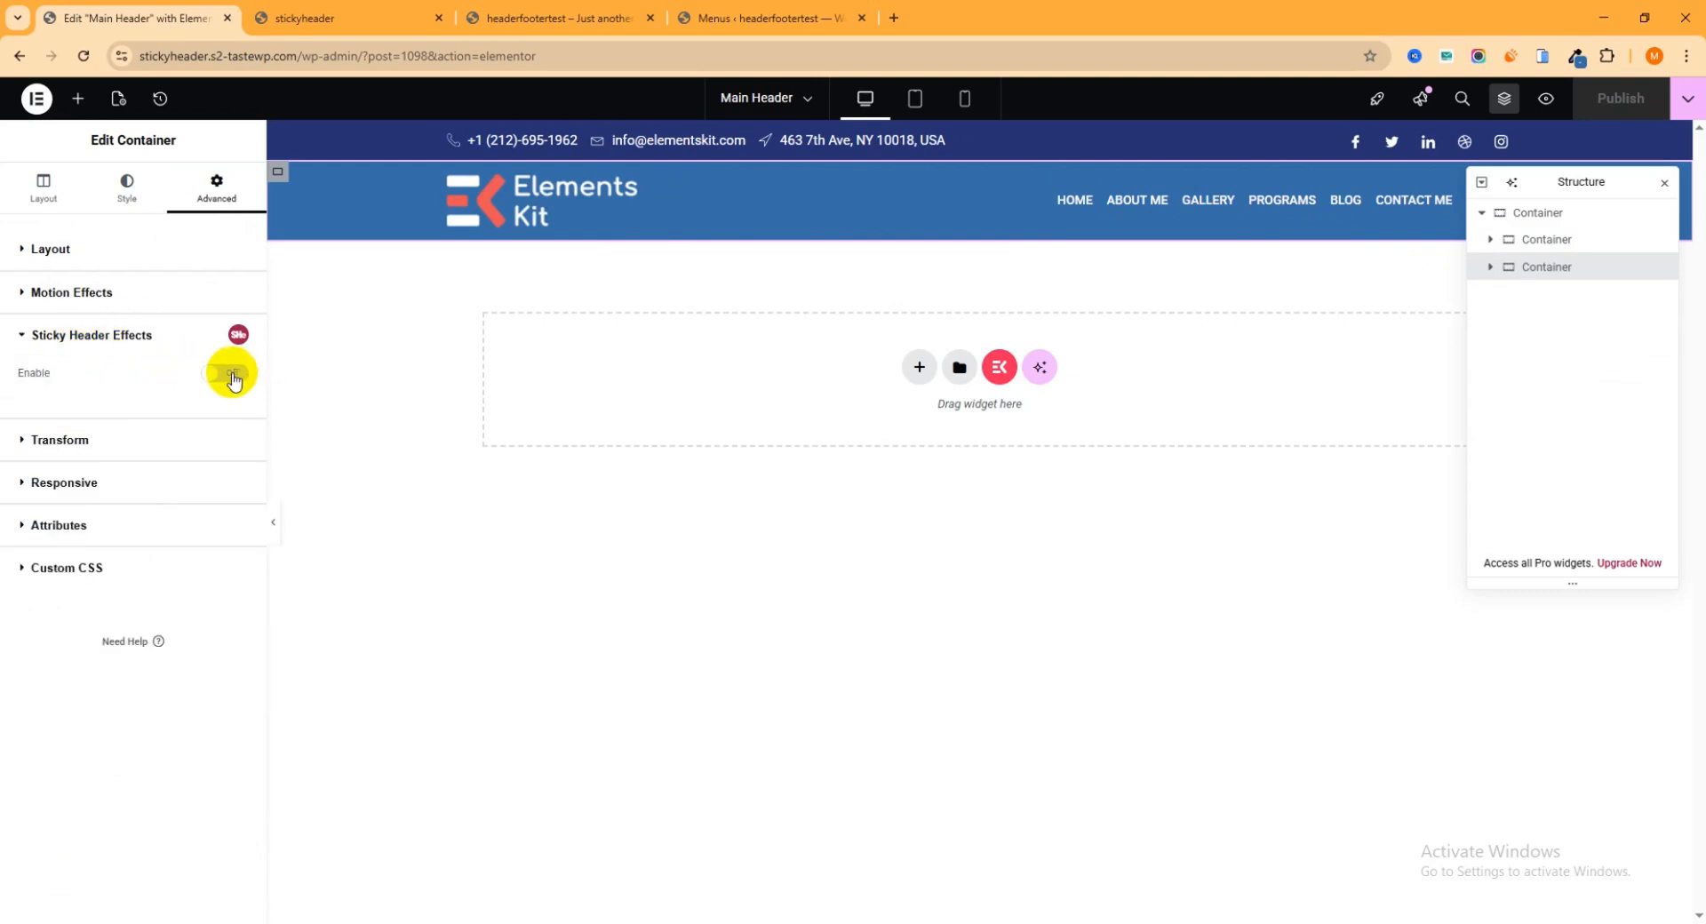
left_click(232, 375)
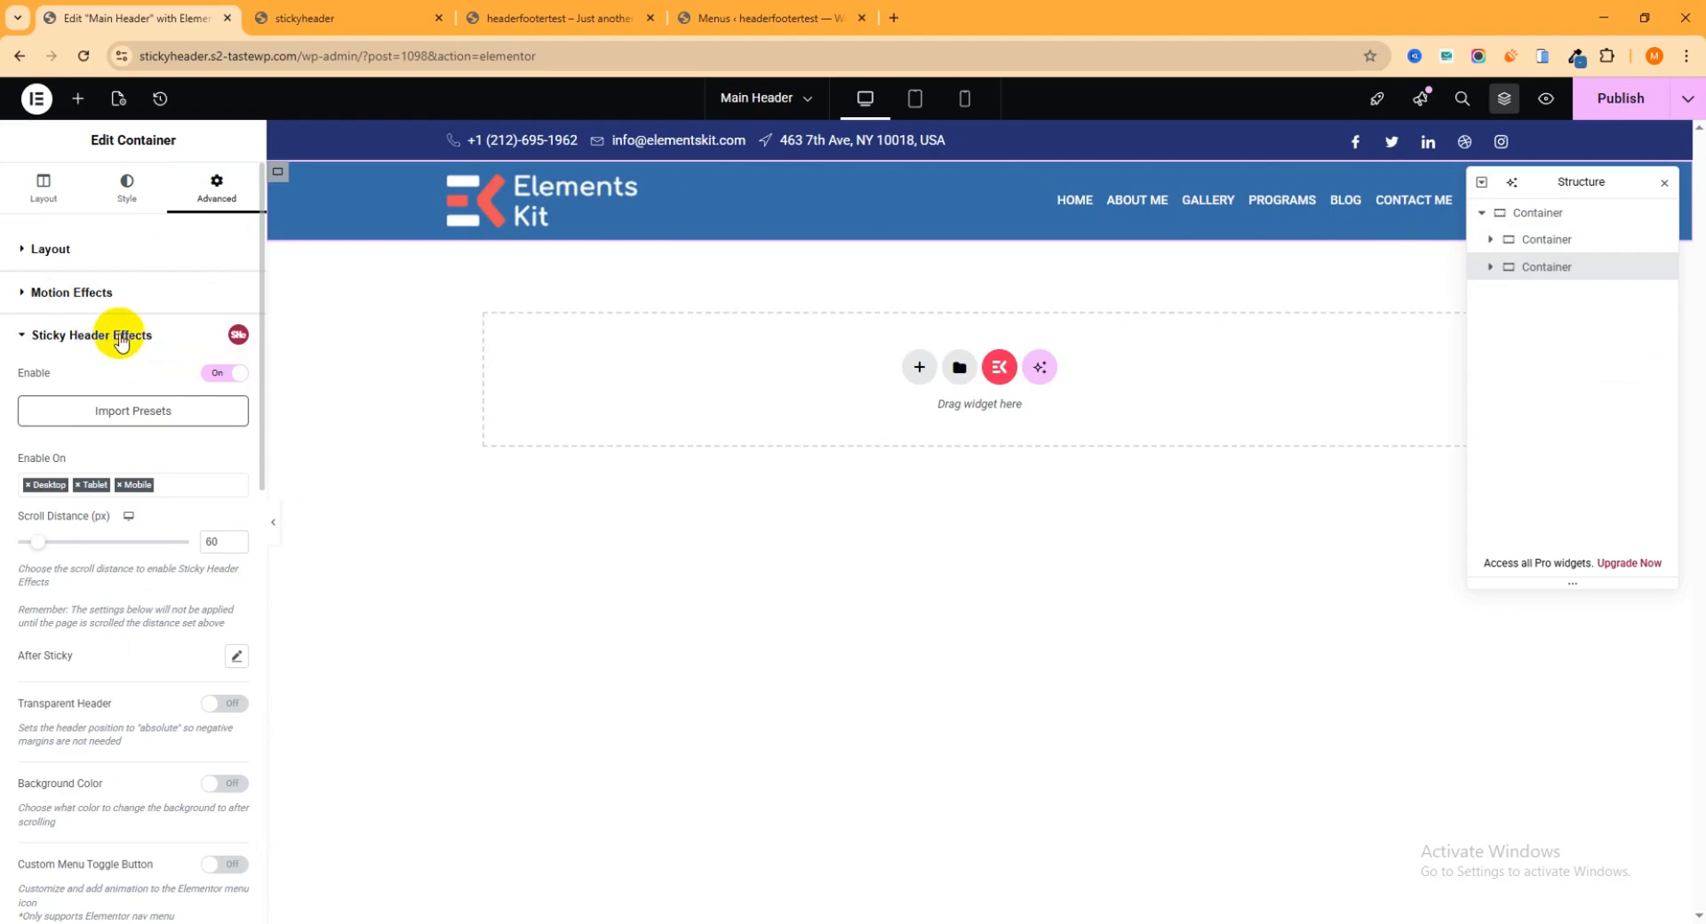
Step: Look up the Sticky Header Effects for Elementor plugin among the headerfootertest site's installed plugins
left_click(764, 17)
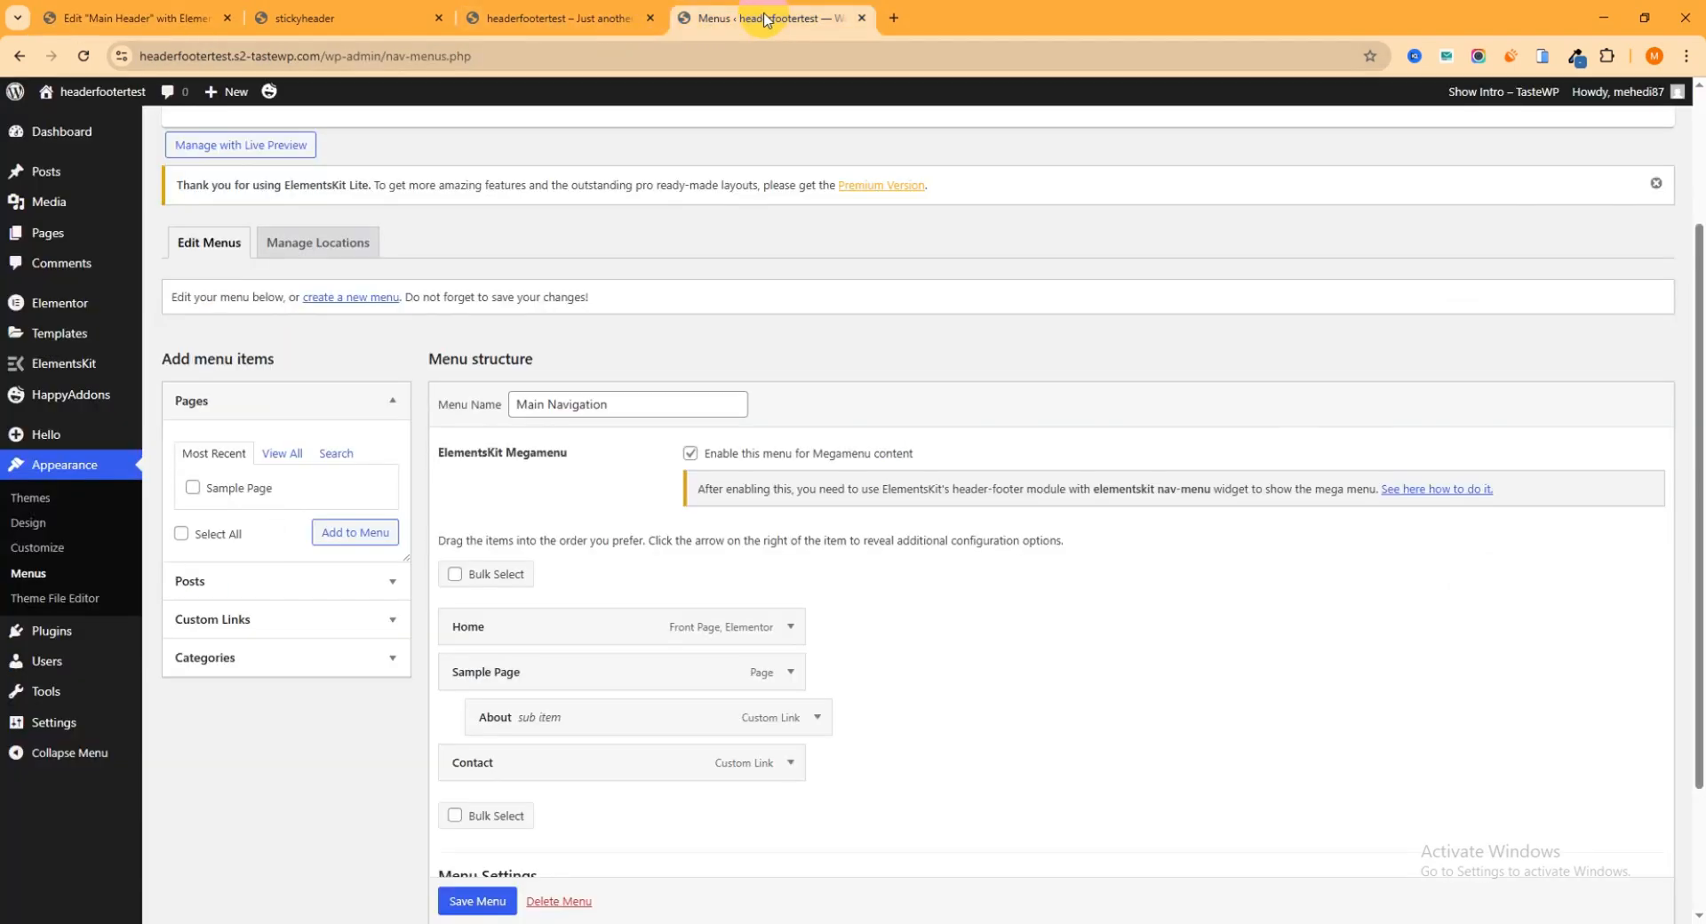
left_click(111, 637)
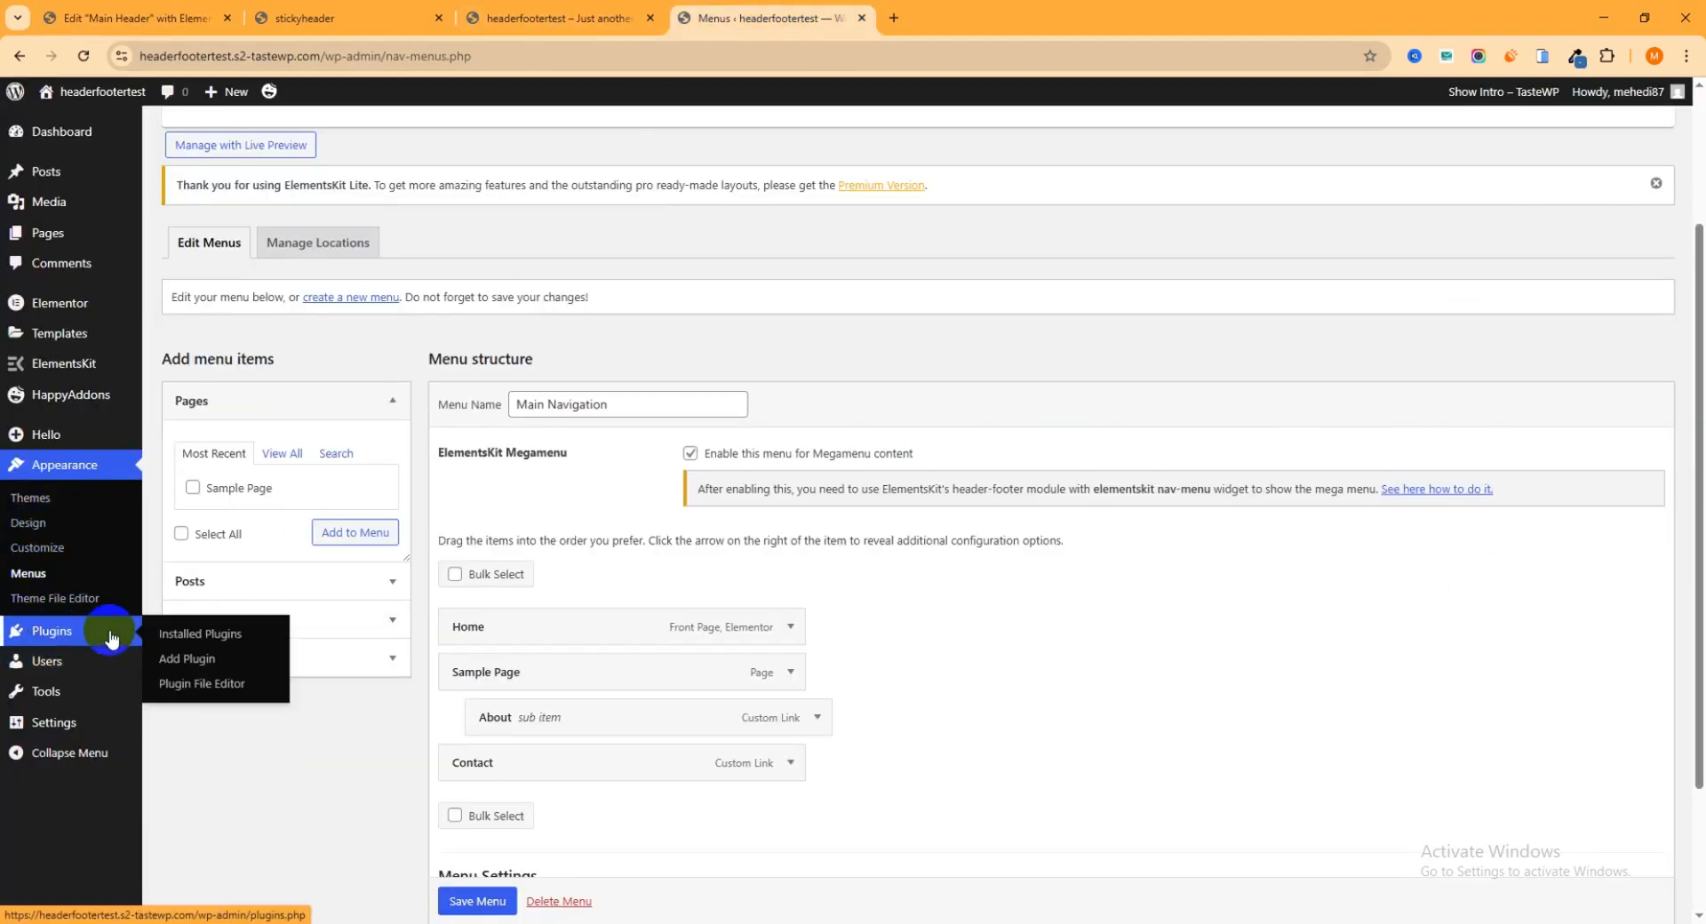
left_click(195, 638)
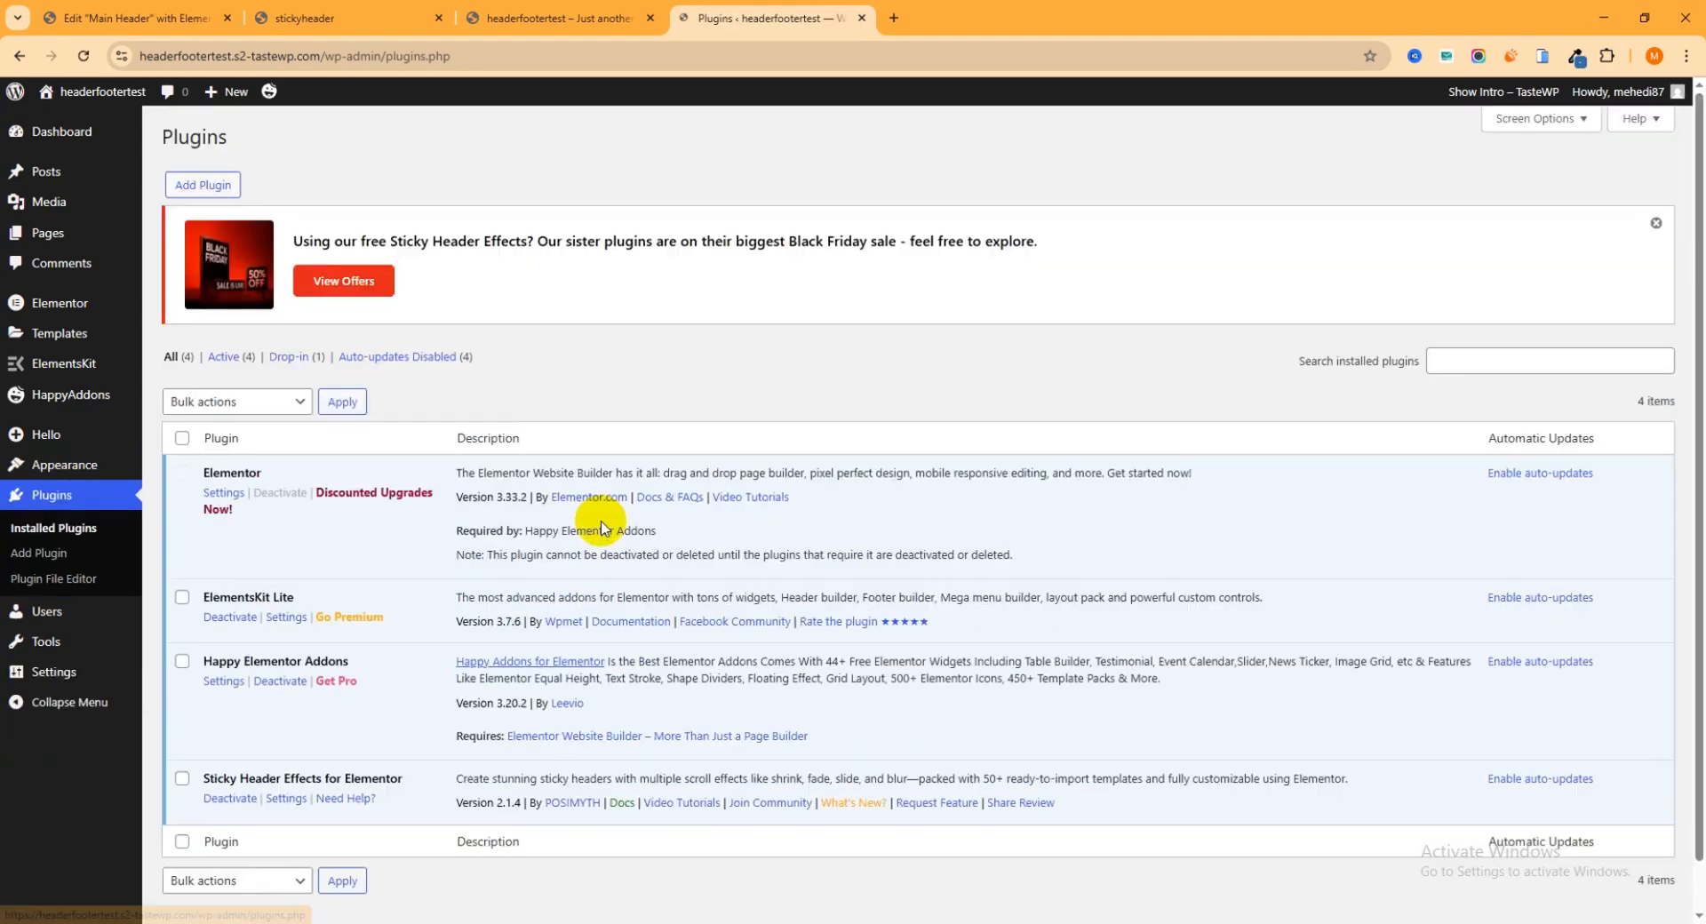
scroll(267, 782, "down", 2)
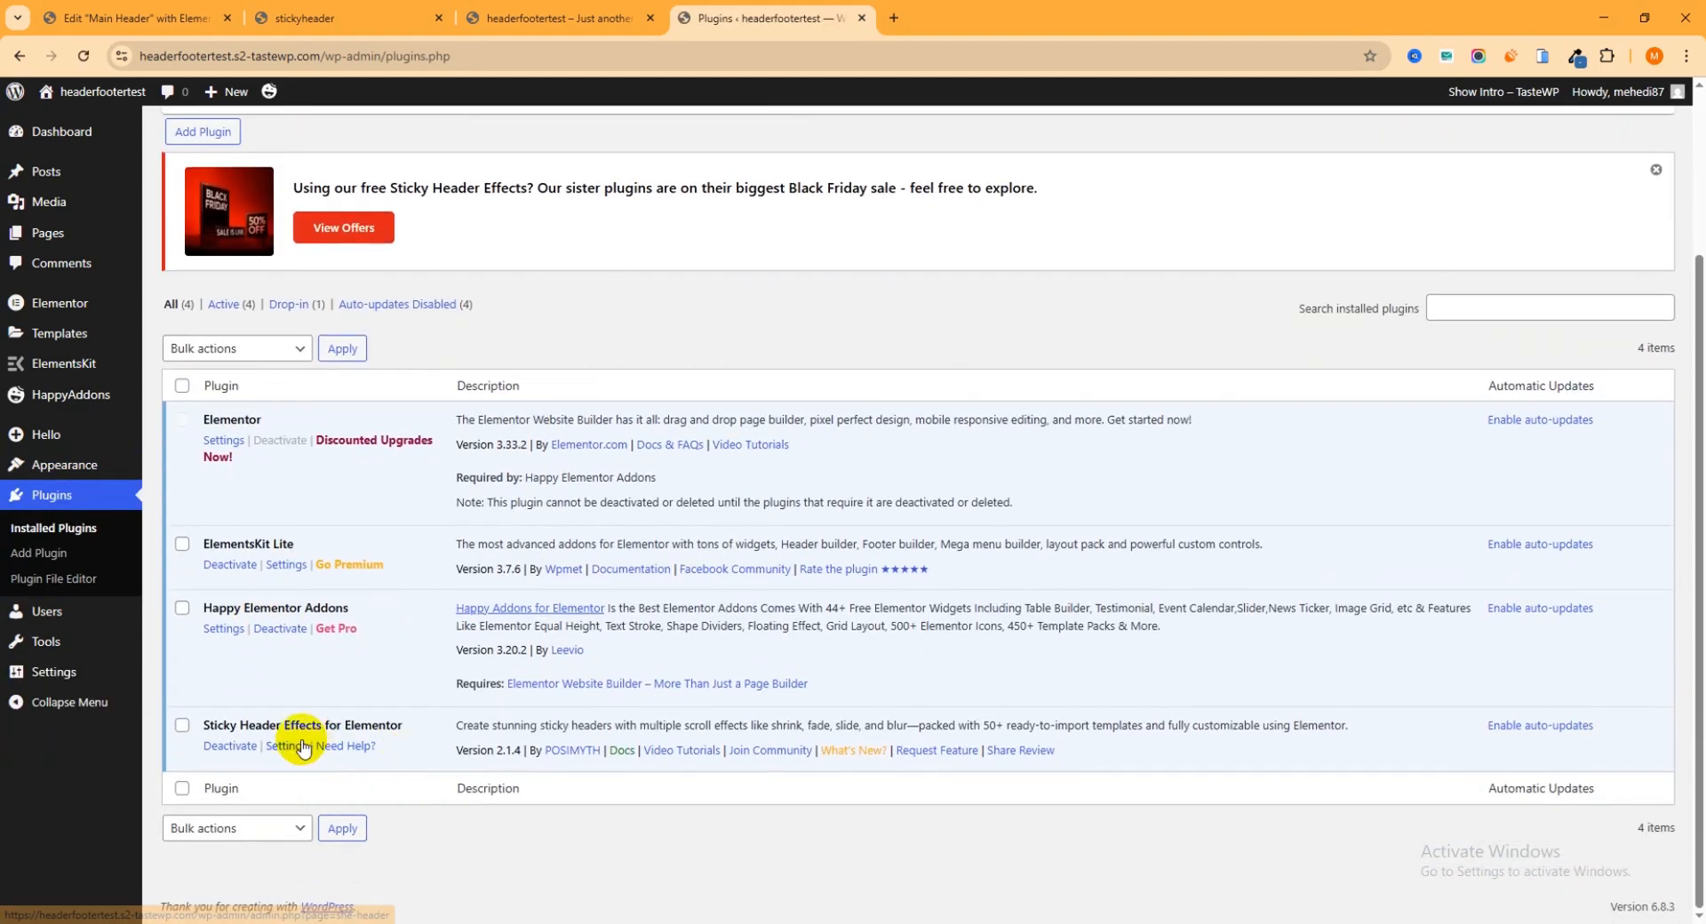
left_click_drag(427, 725, 203, 726)
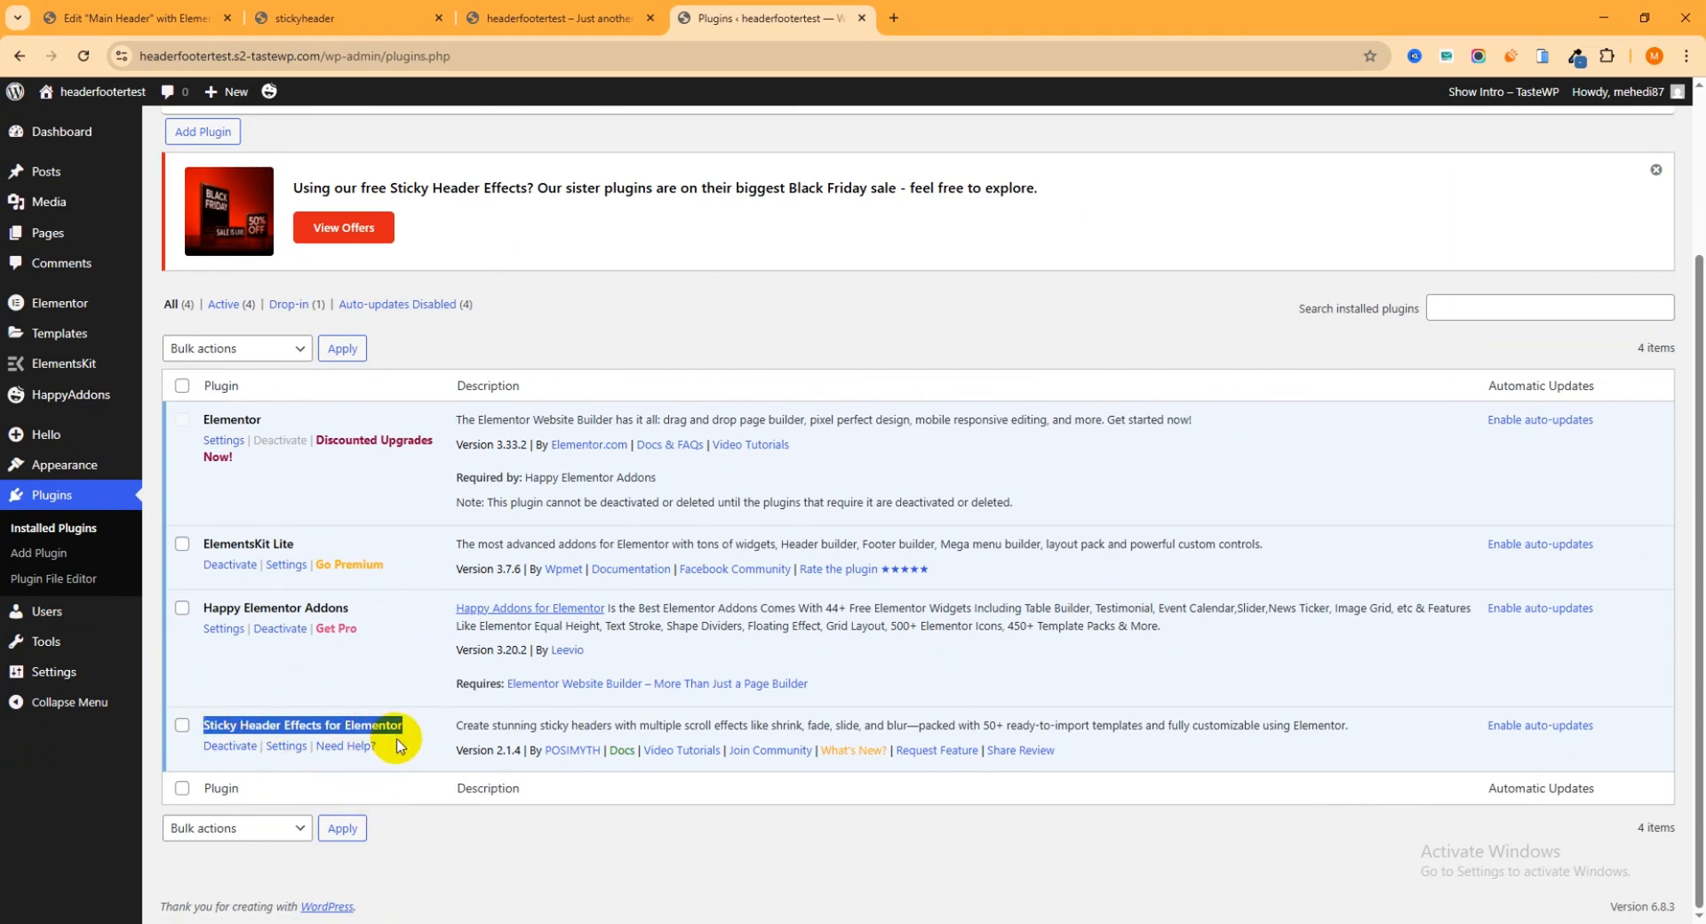
Step: Publish the Main Header template, reload the stickyheader site and check the header's sticky behavior down the page
left_click(124, 16)
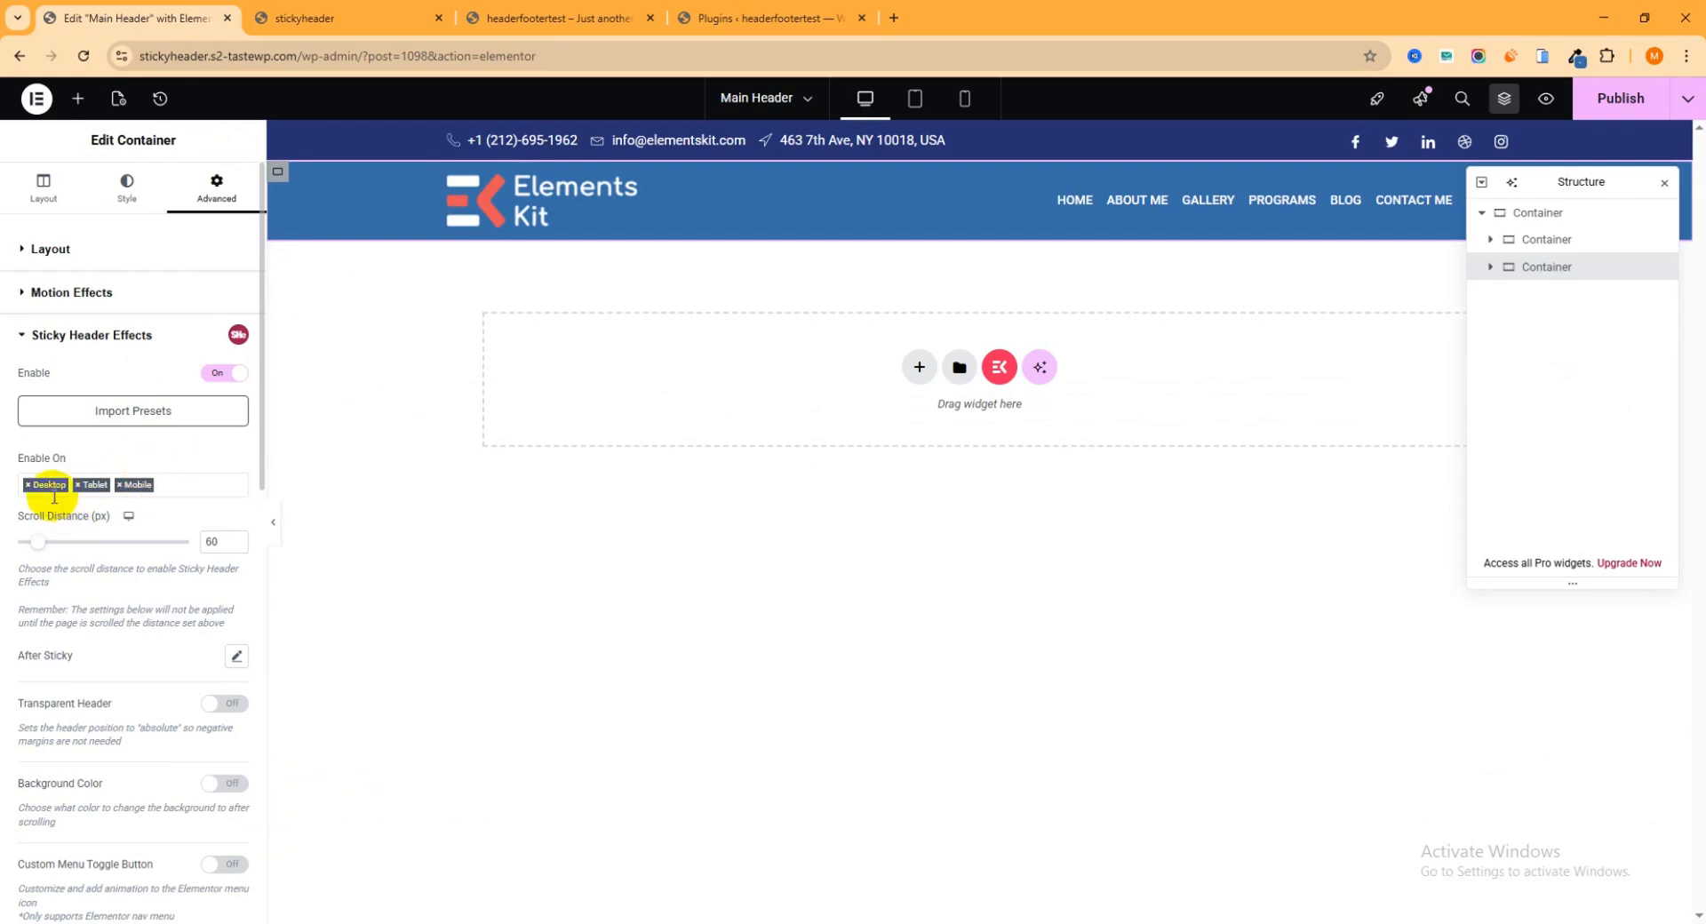
left_click(1619, 103)
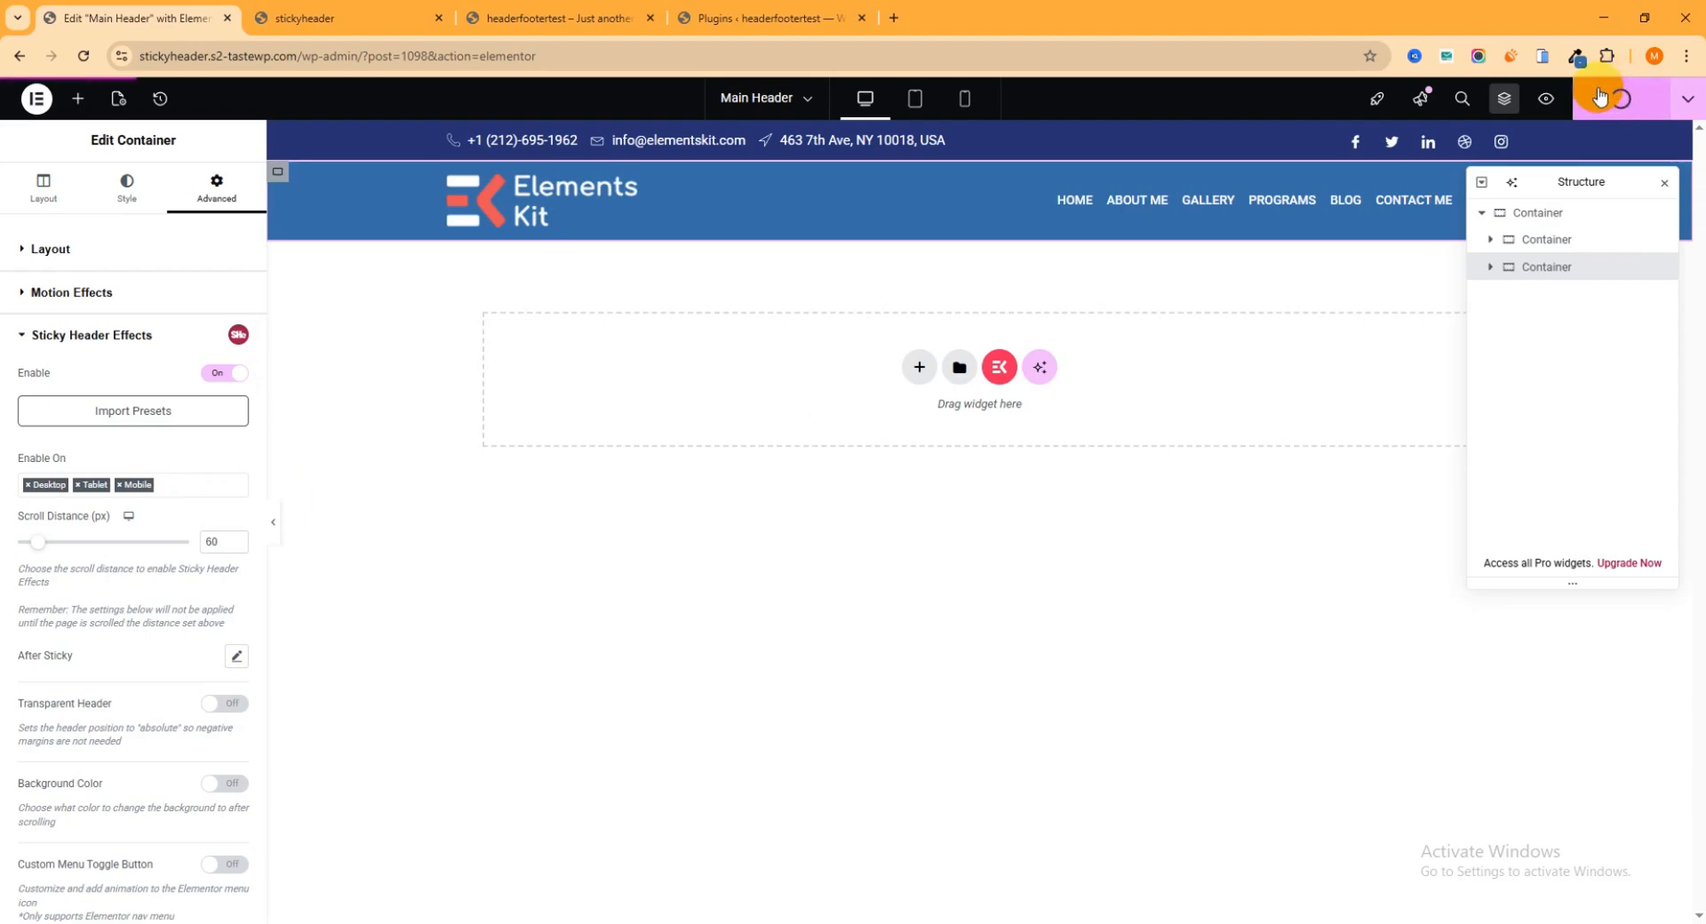
left_click(364, 18)
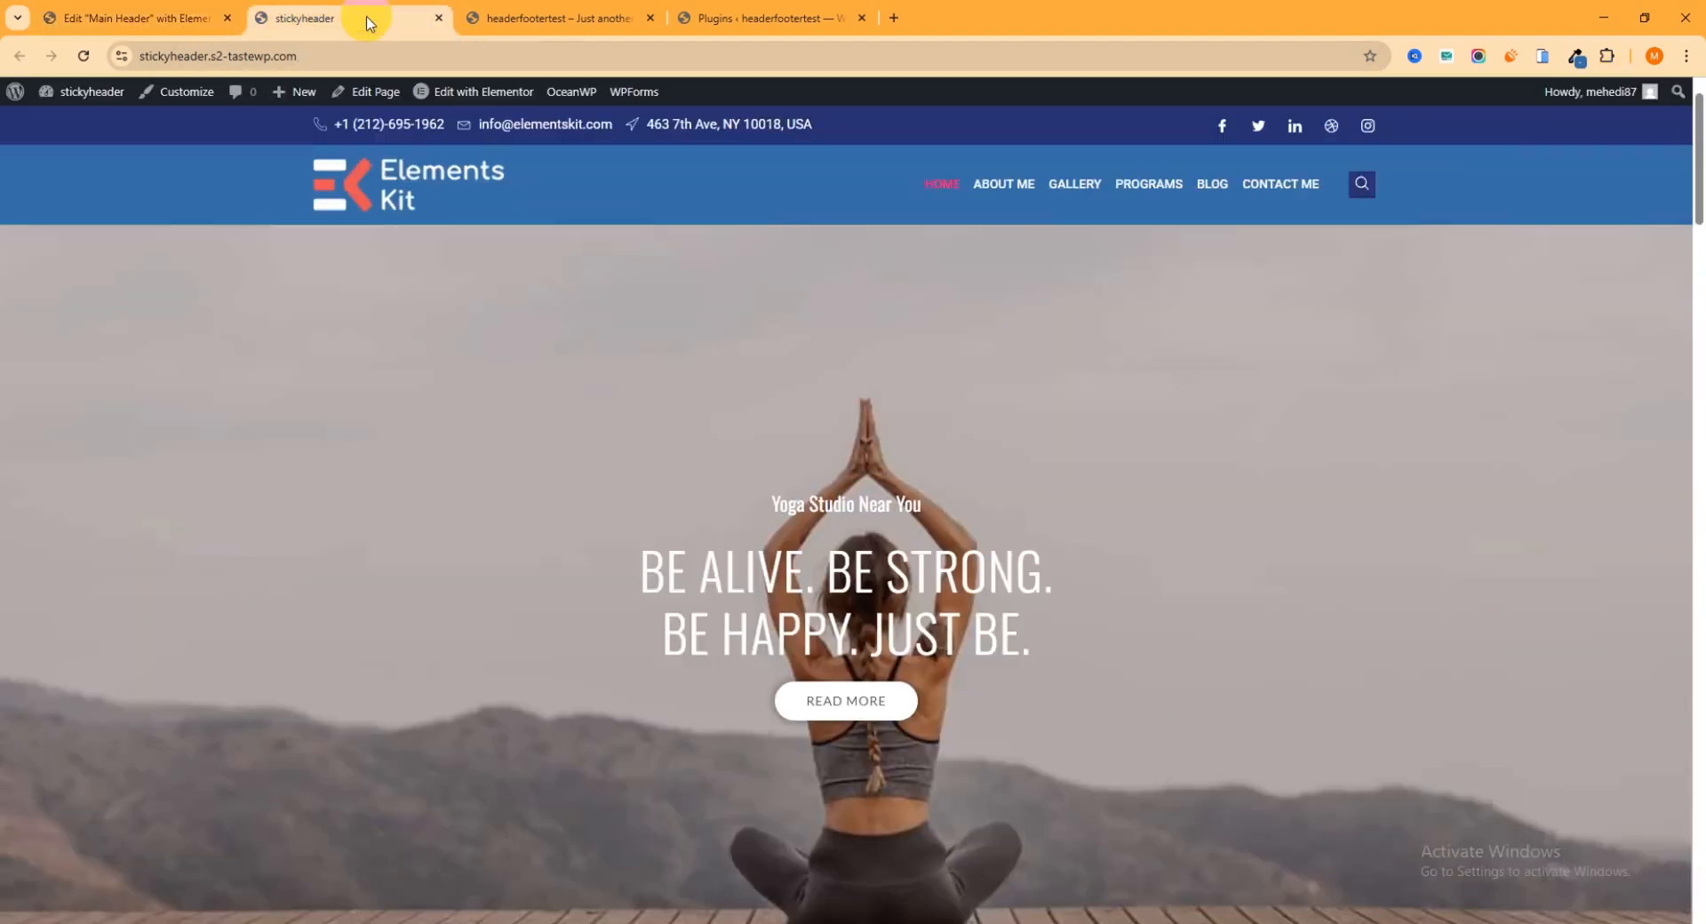
left_click(83, 55)
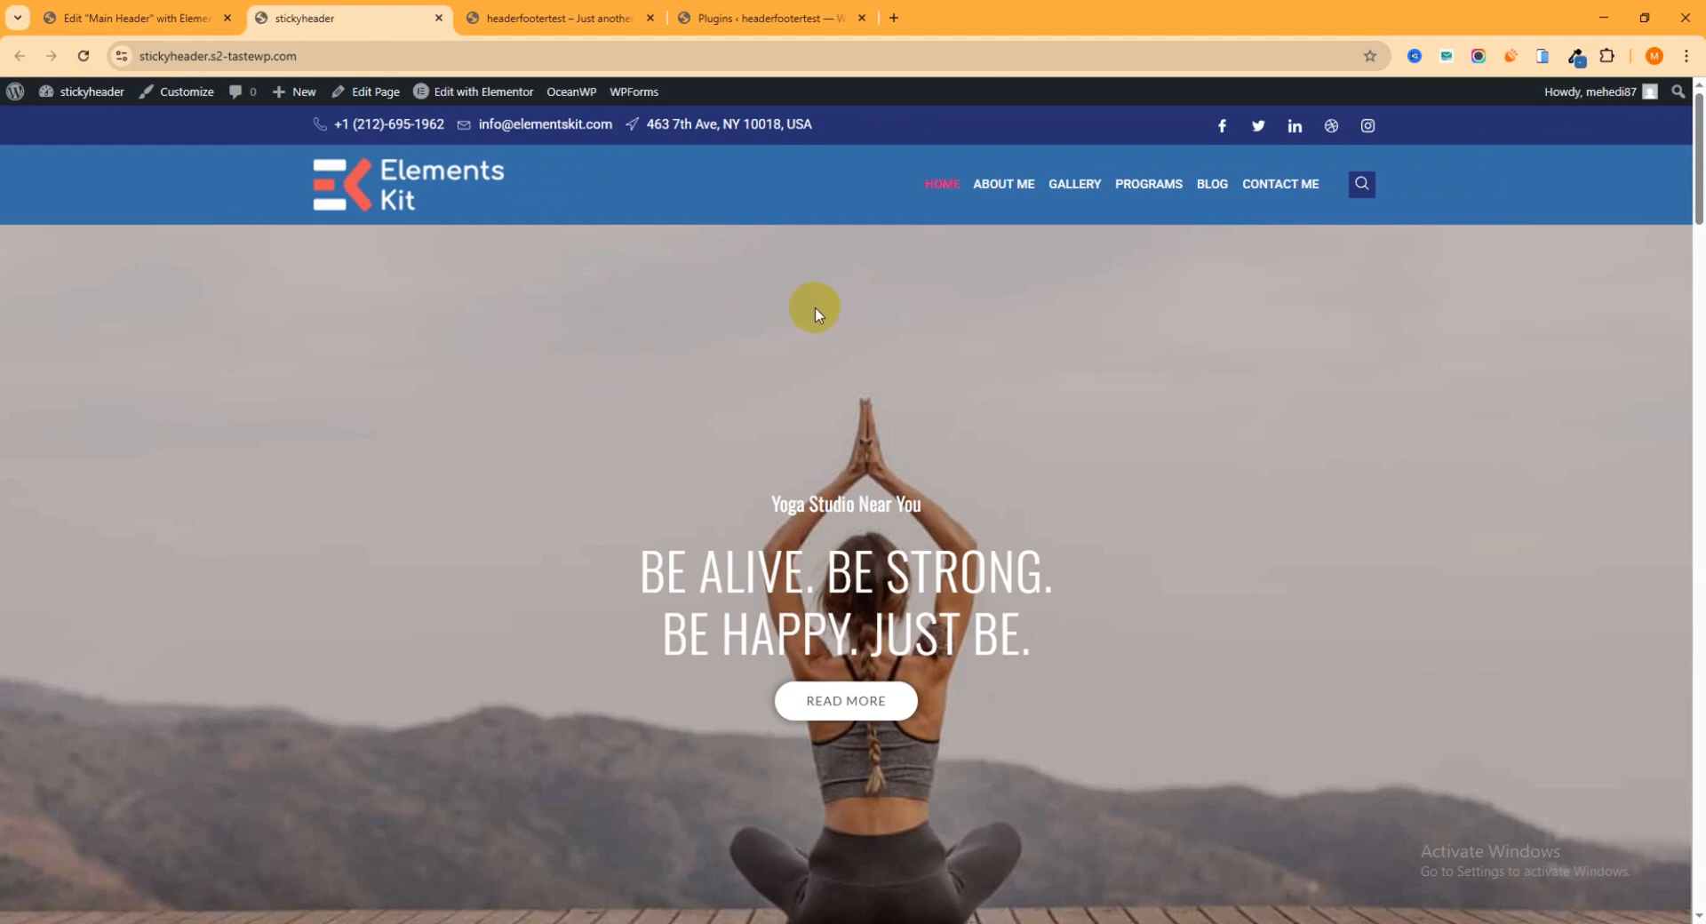
scroll(814, 306, "down", 12)
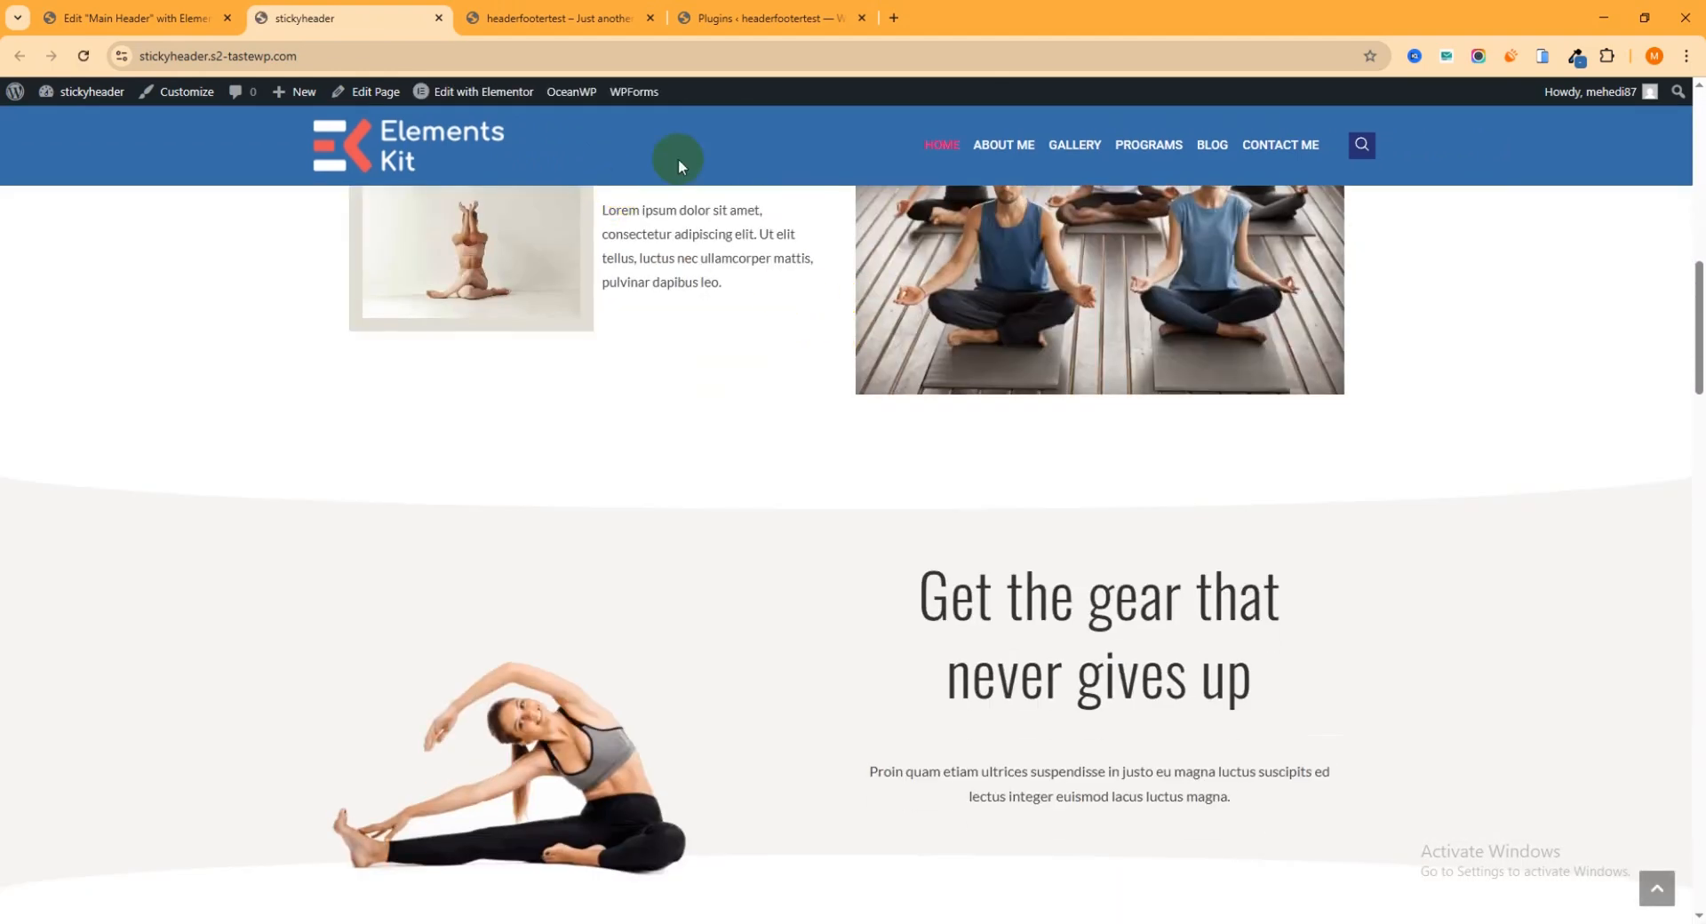
scroll(734, 137, "down", 9)
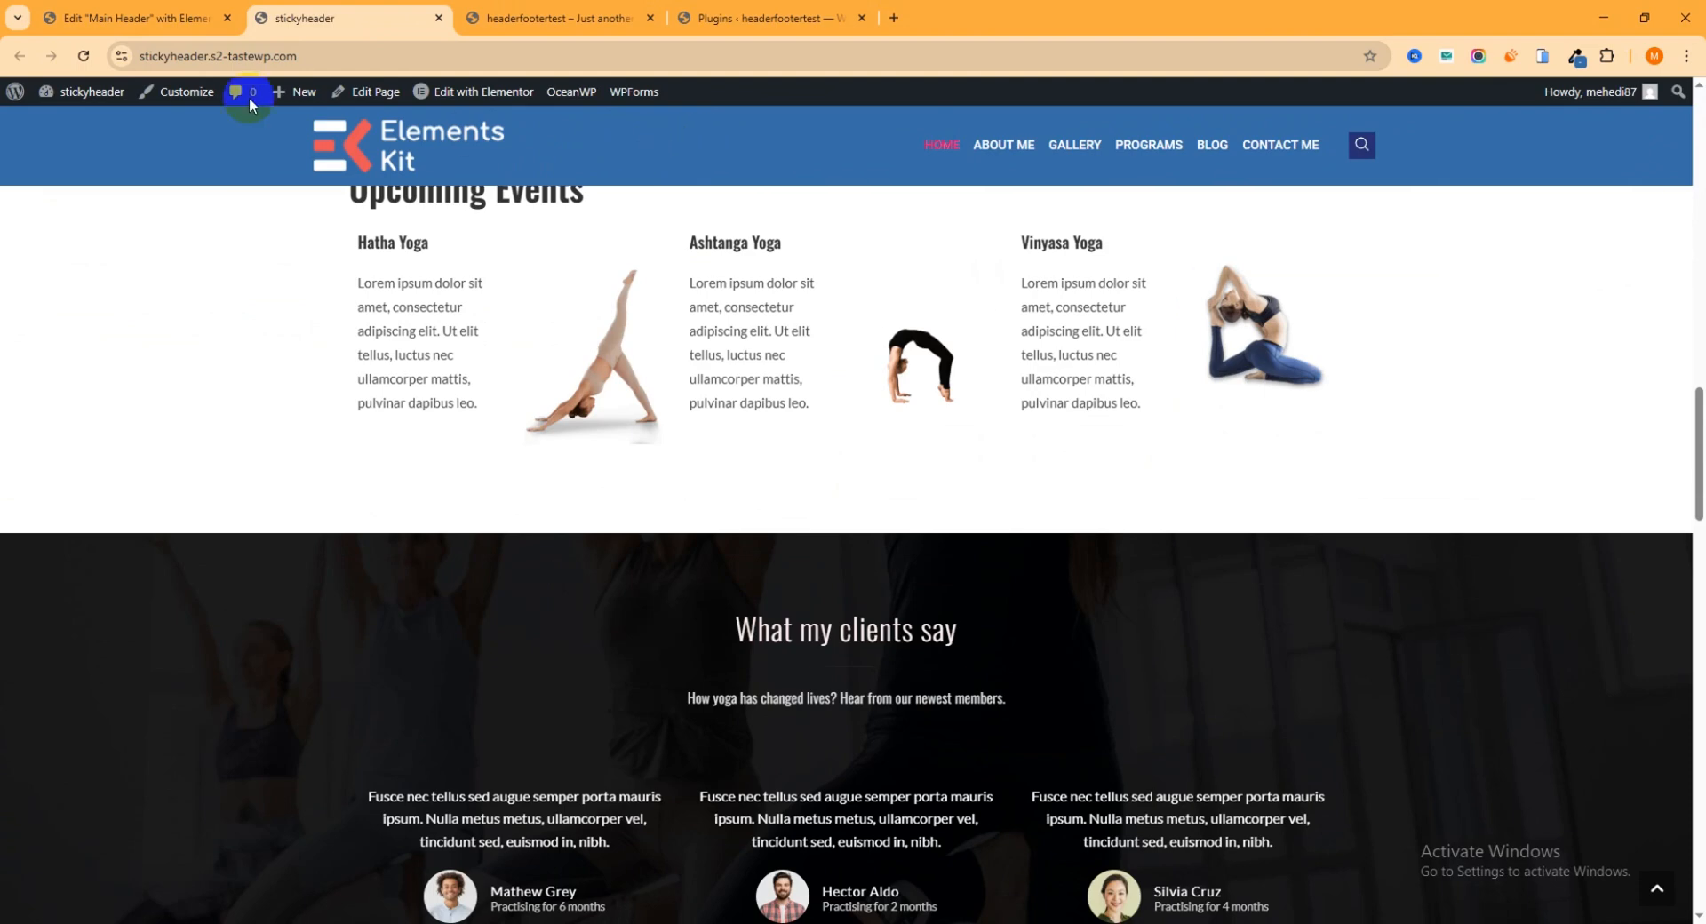
Step: Turn on the Sticky Header Effects background color for the header container and set it to red #C91E1E
left_click(134, 17)
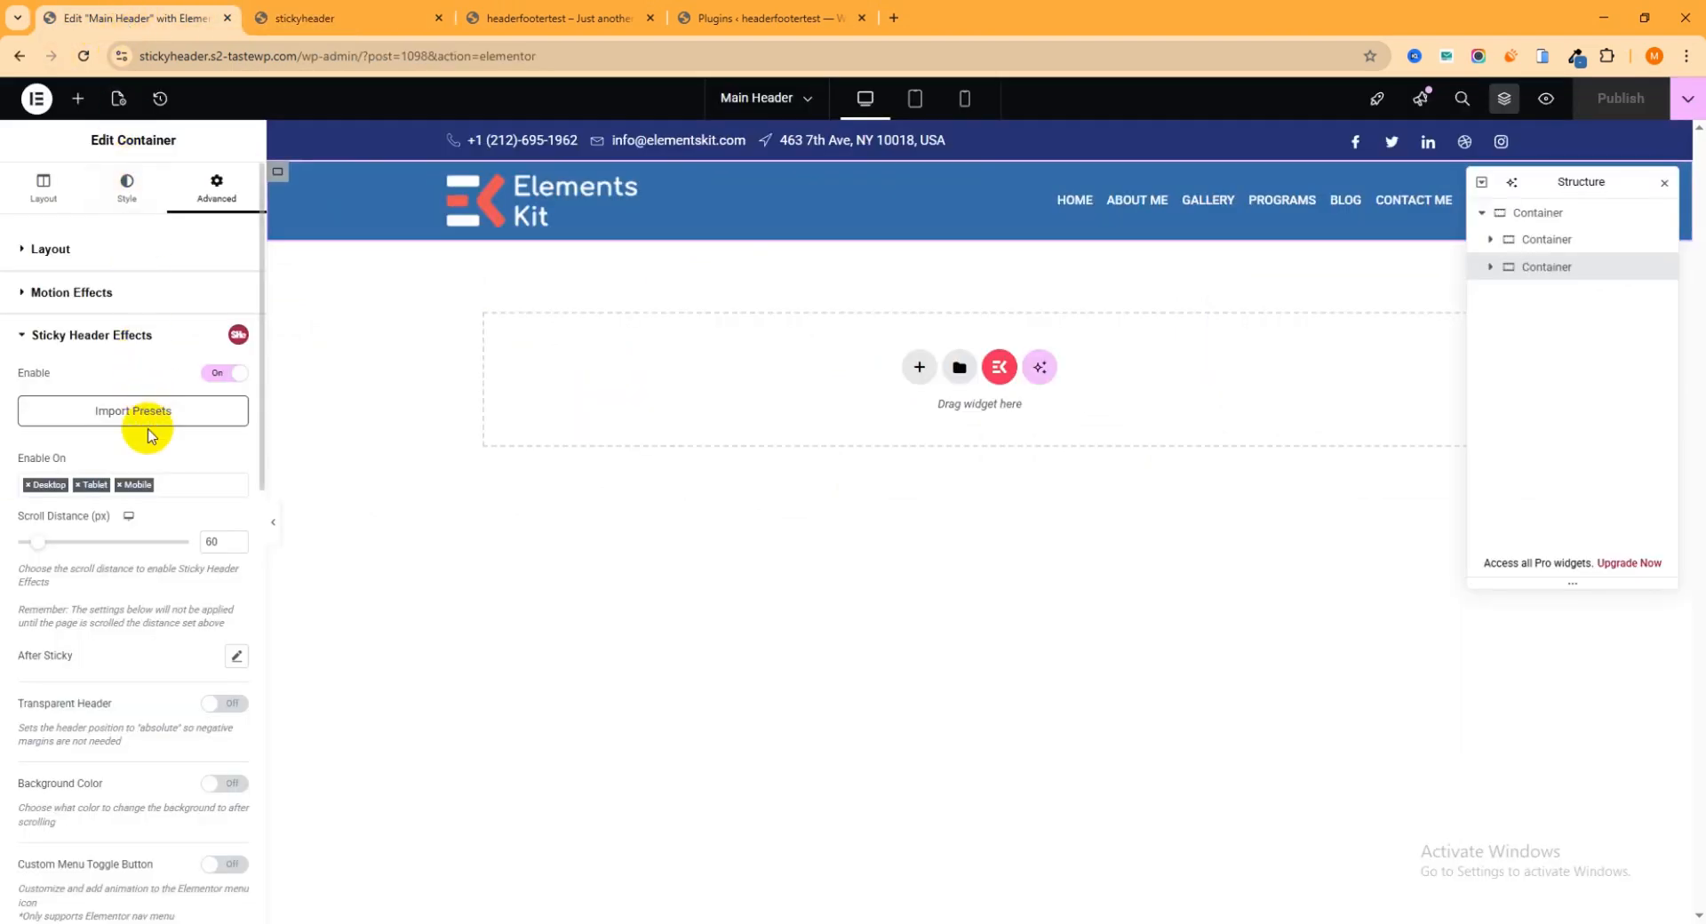
scroll(145, 444, "down", 5)
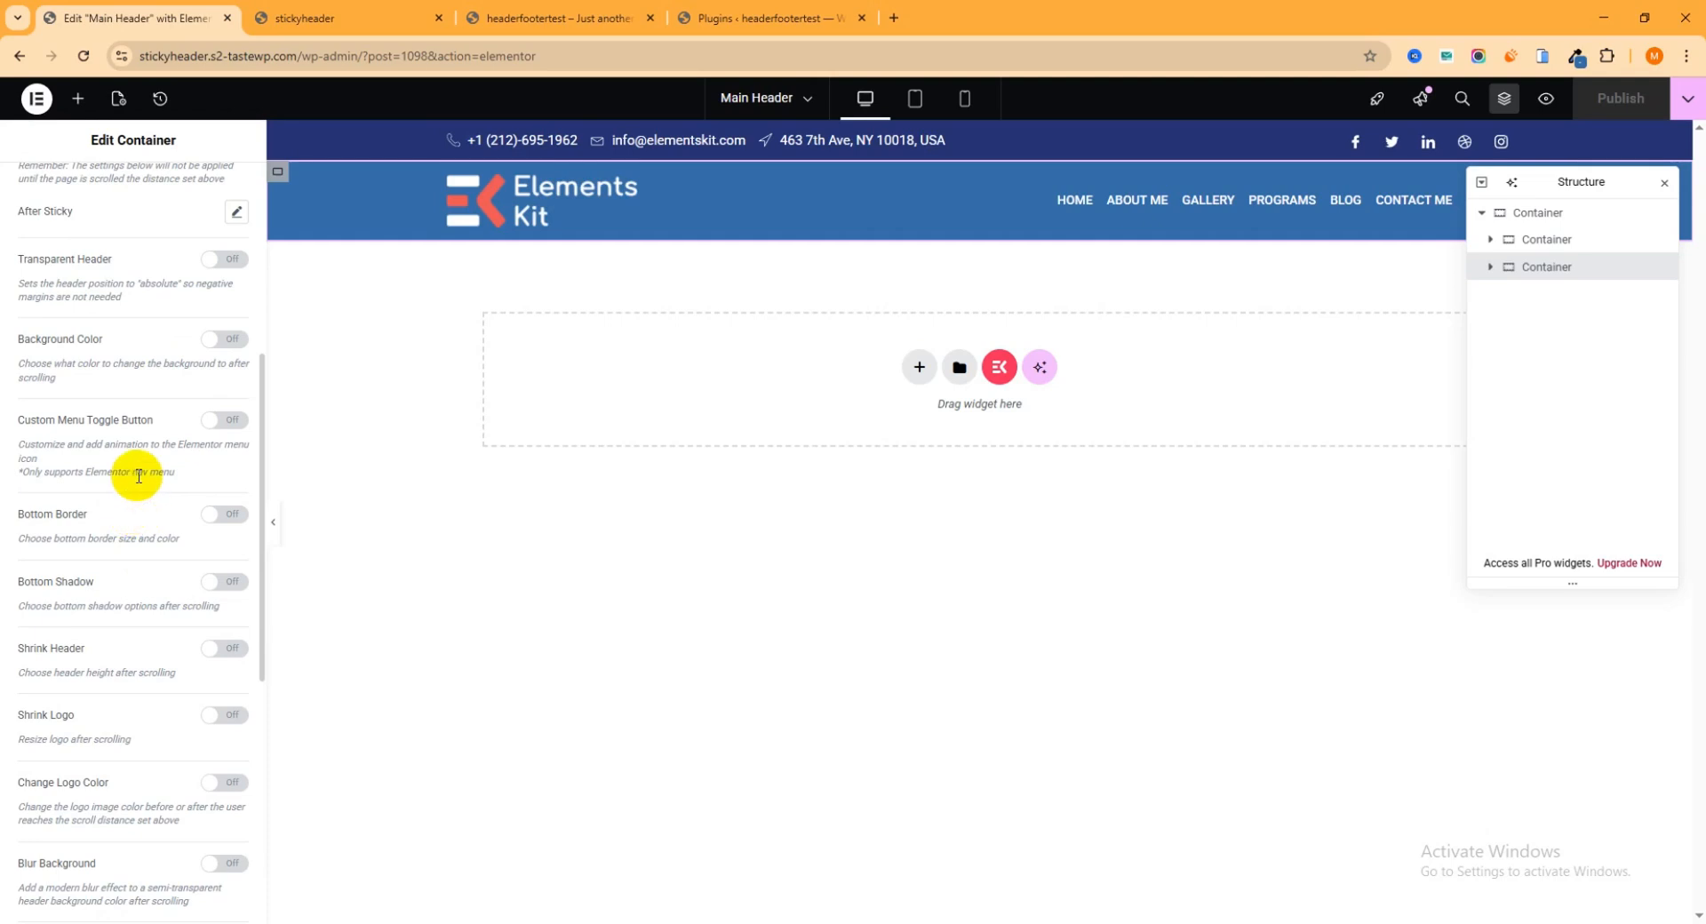
left_click(229, 339)
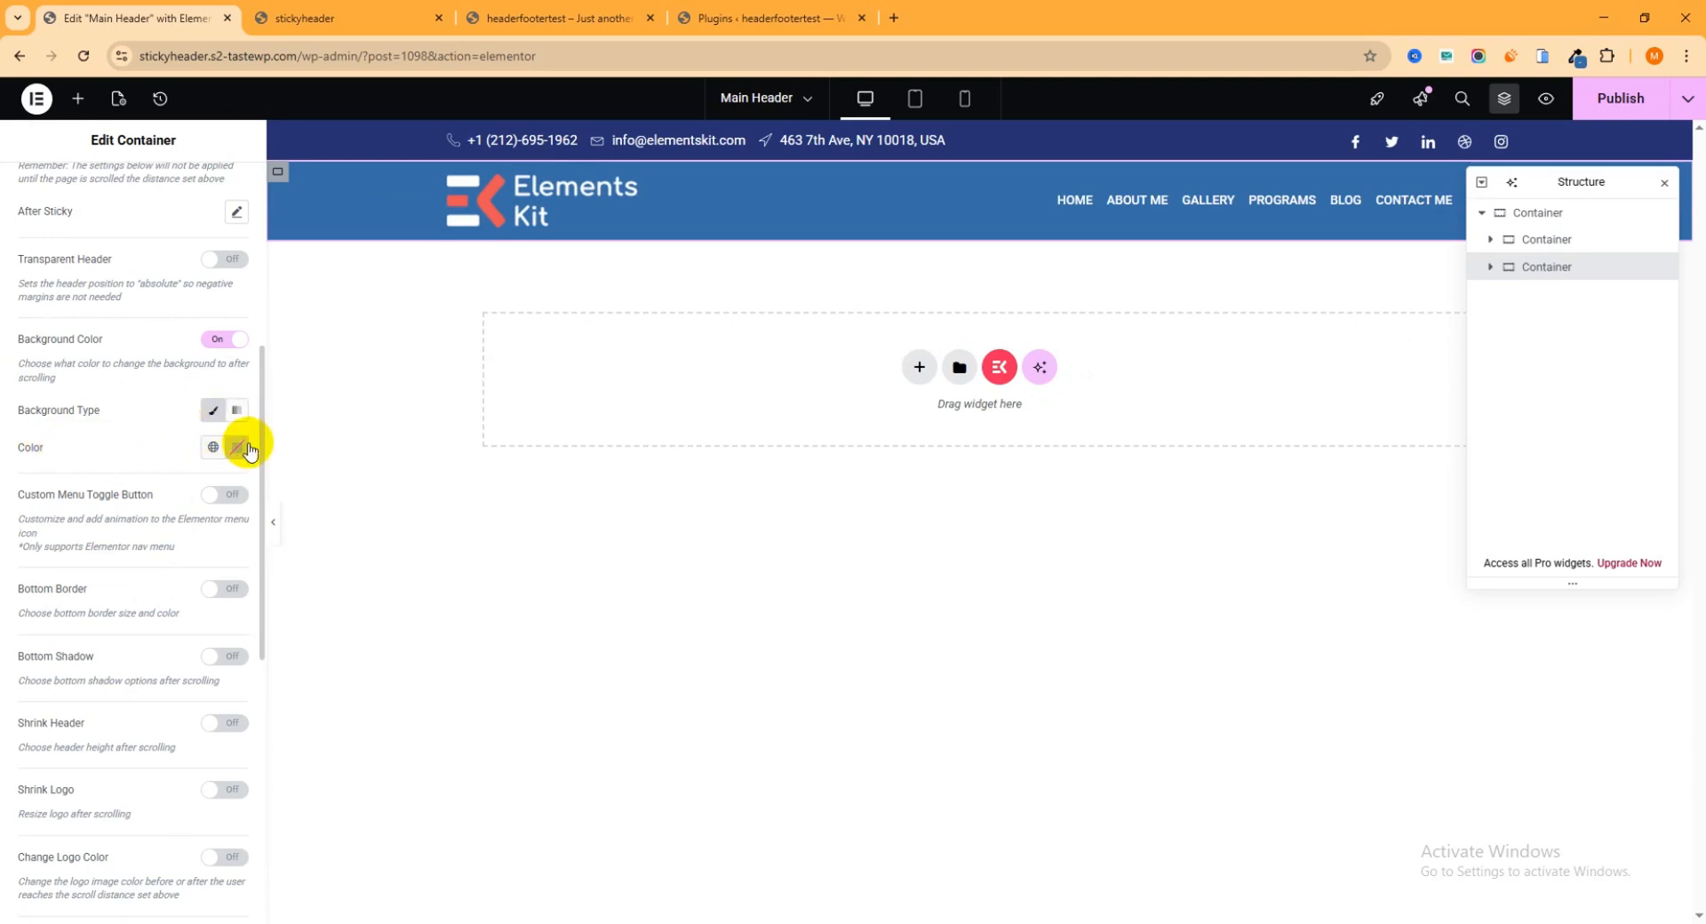
left_click(237, 447)
left_click(289, 556)
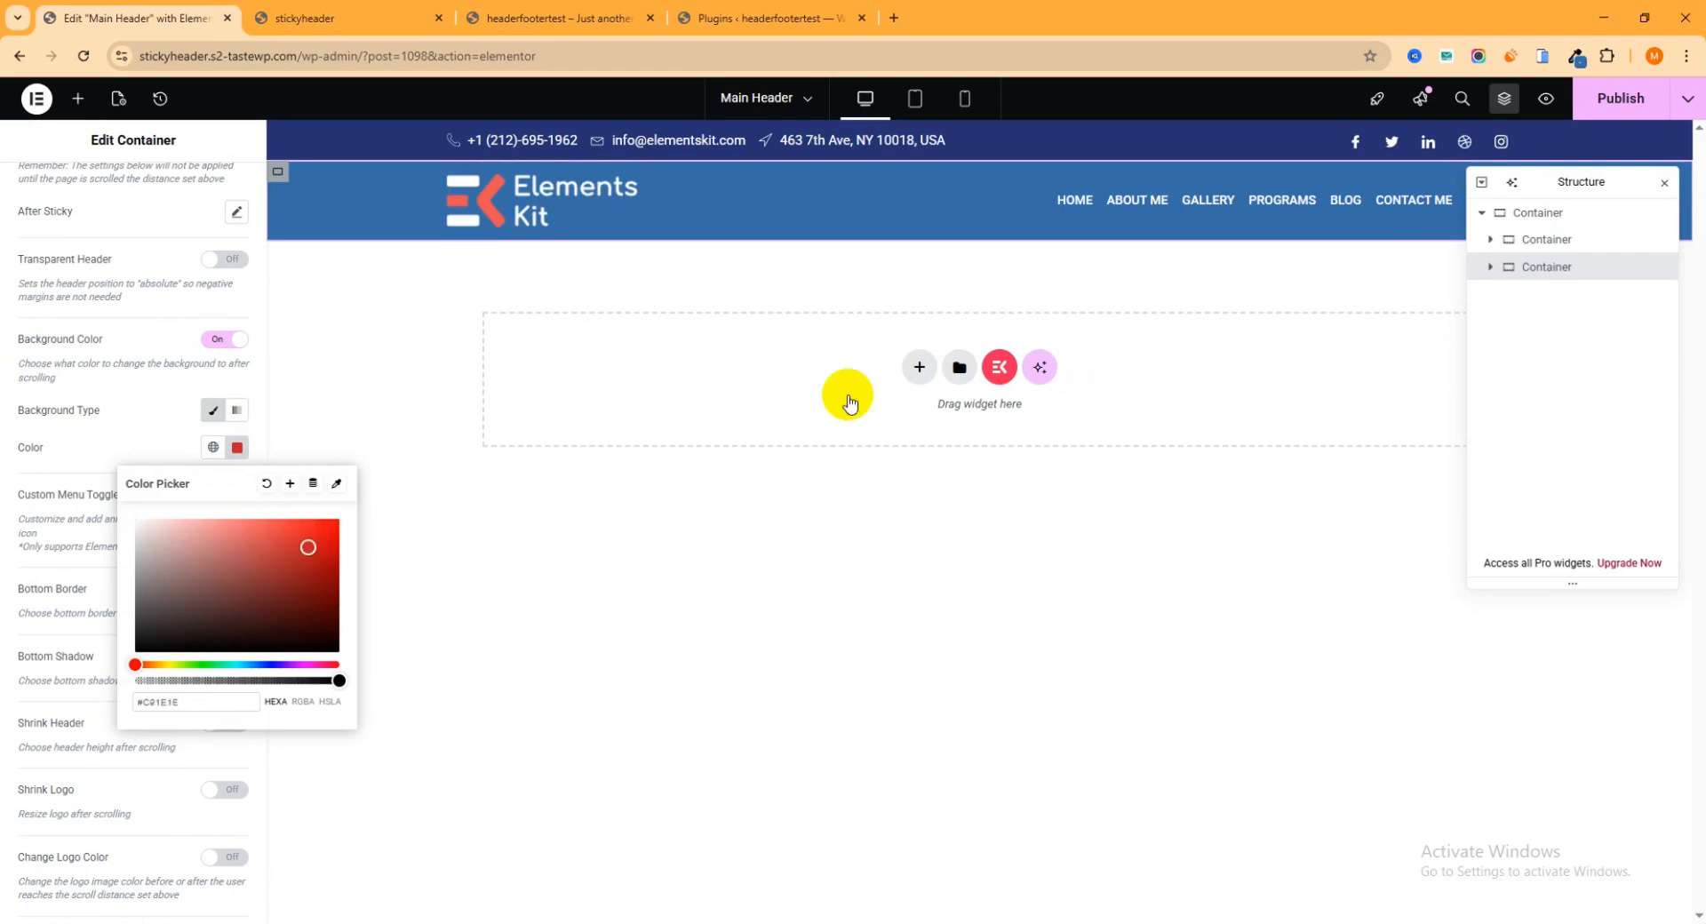
Step: Publish the template, reload the stickyheader site and check the header's background color while scrolled and at the top
left_click(1615, 114)
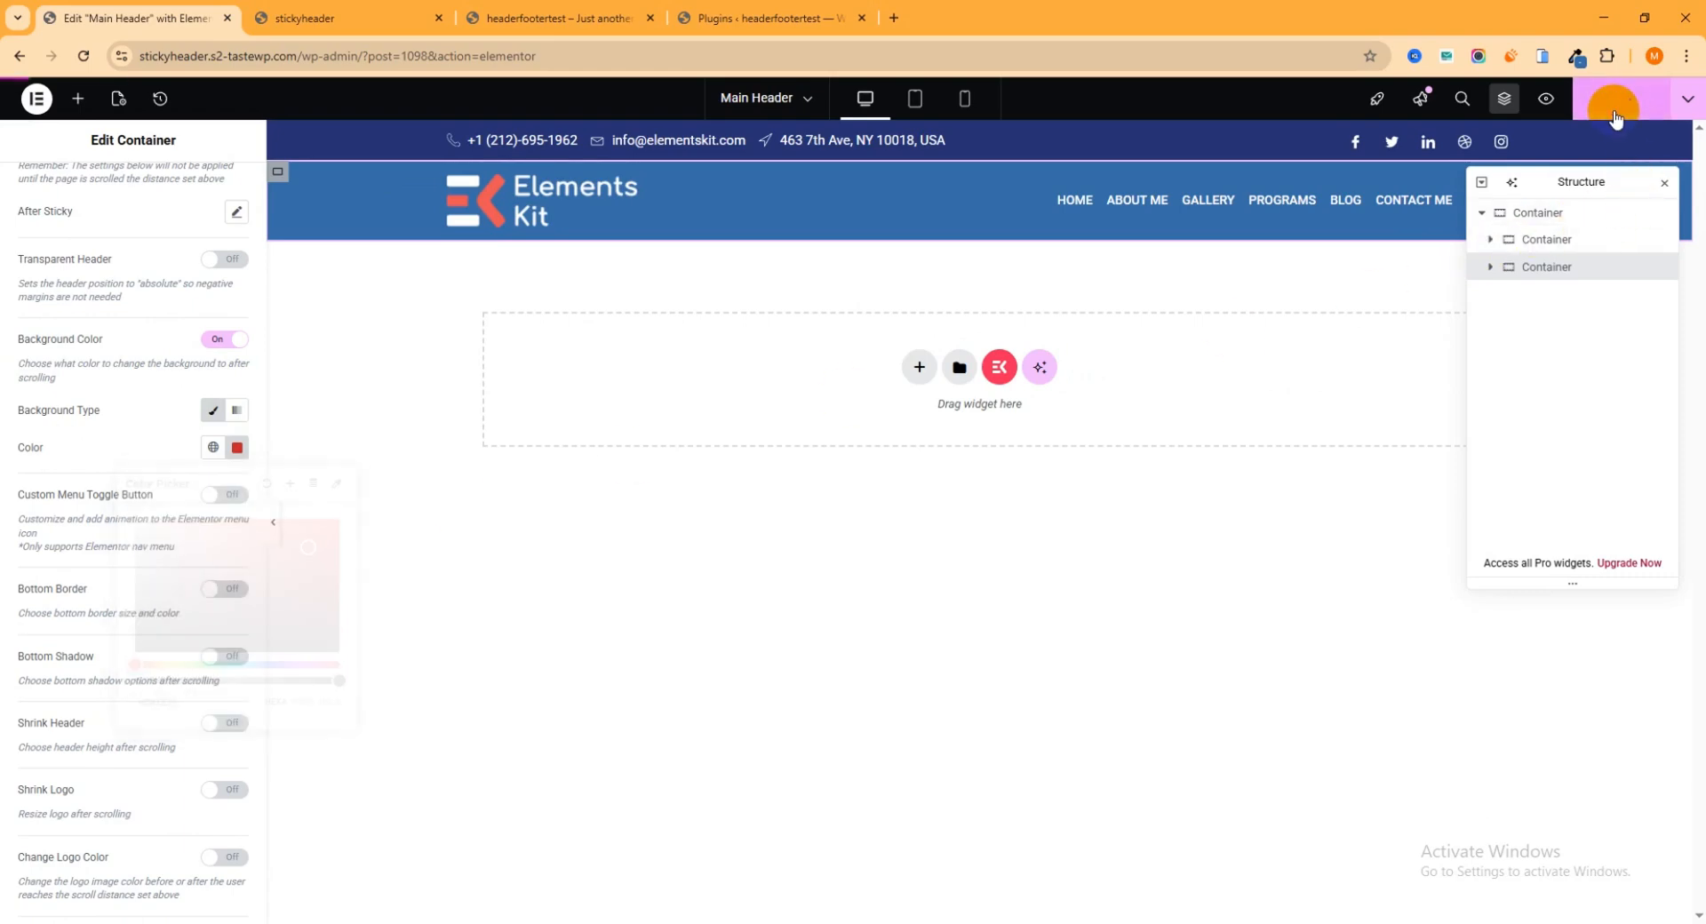
left_click(382, 21)
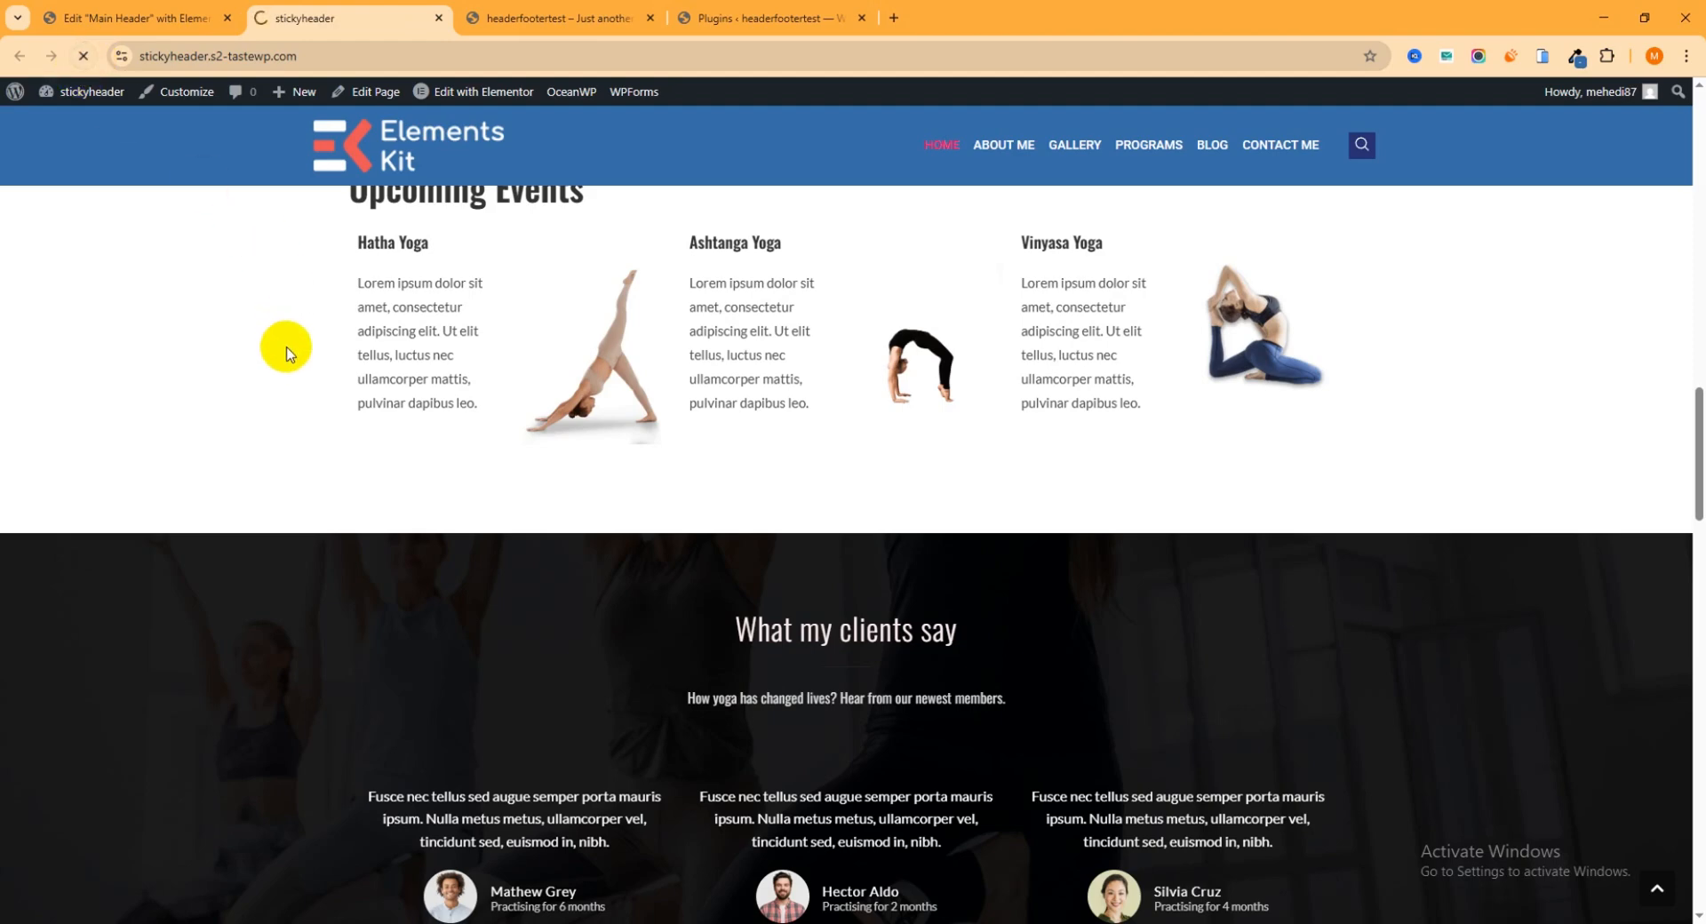
scroll(1256, 320, "down", 10)
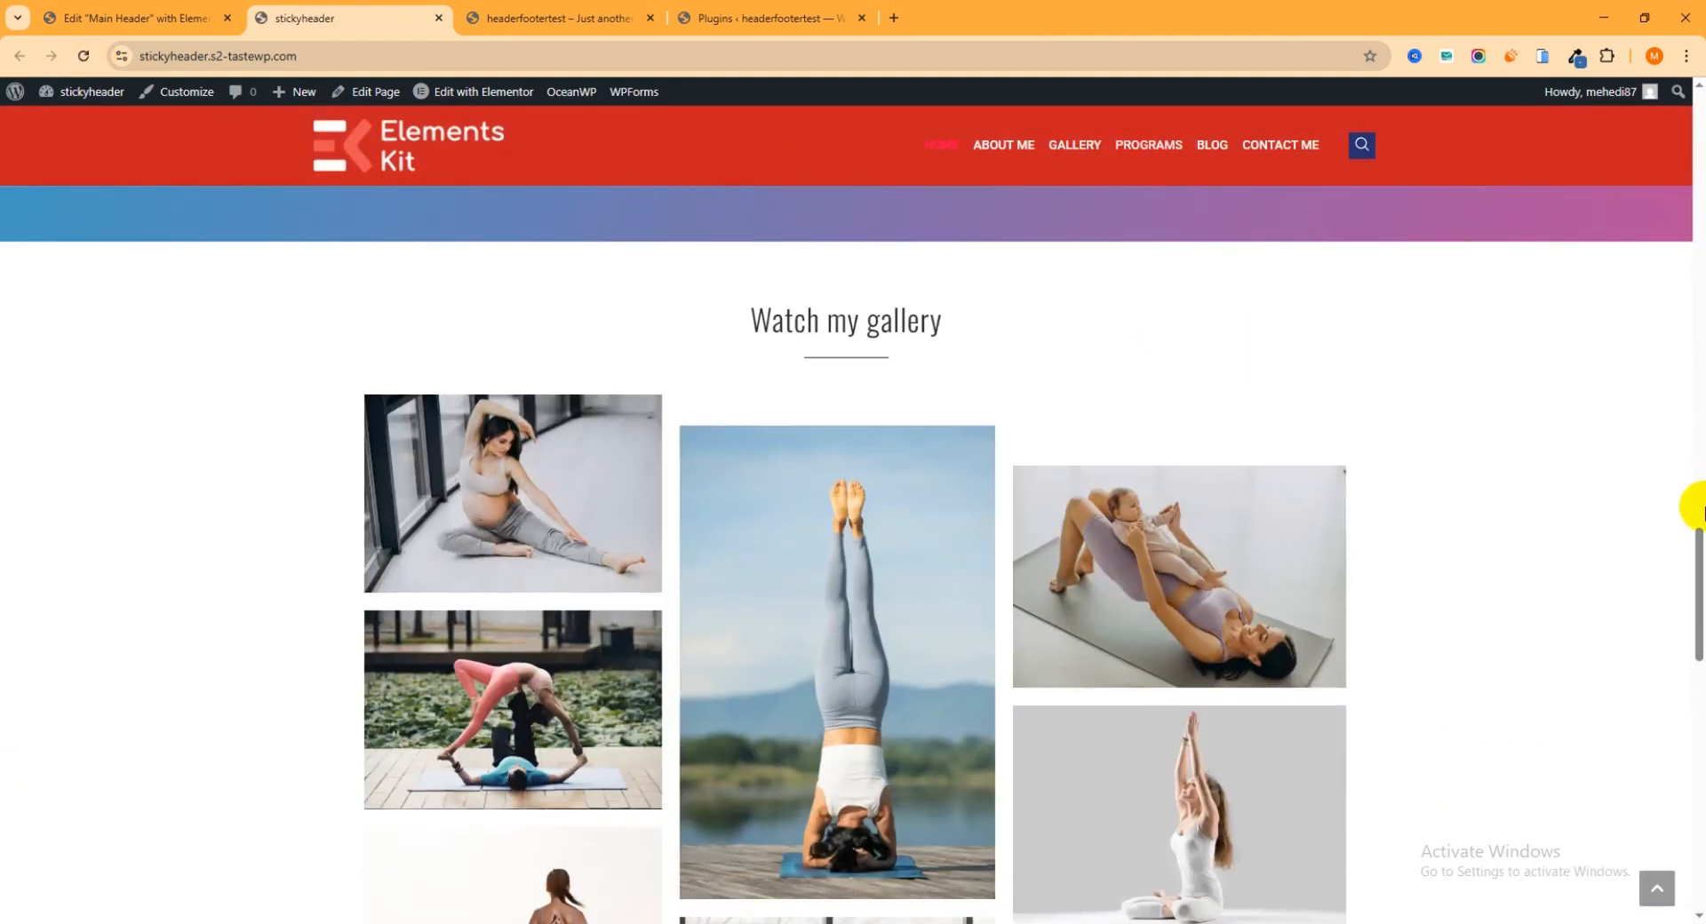
left_click_drag(1697, 505, 1697, 111)
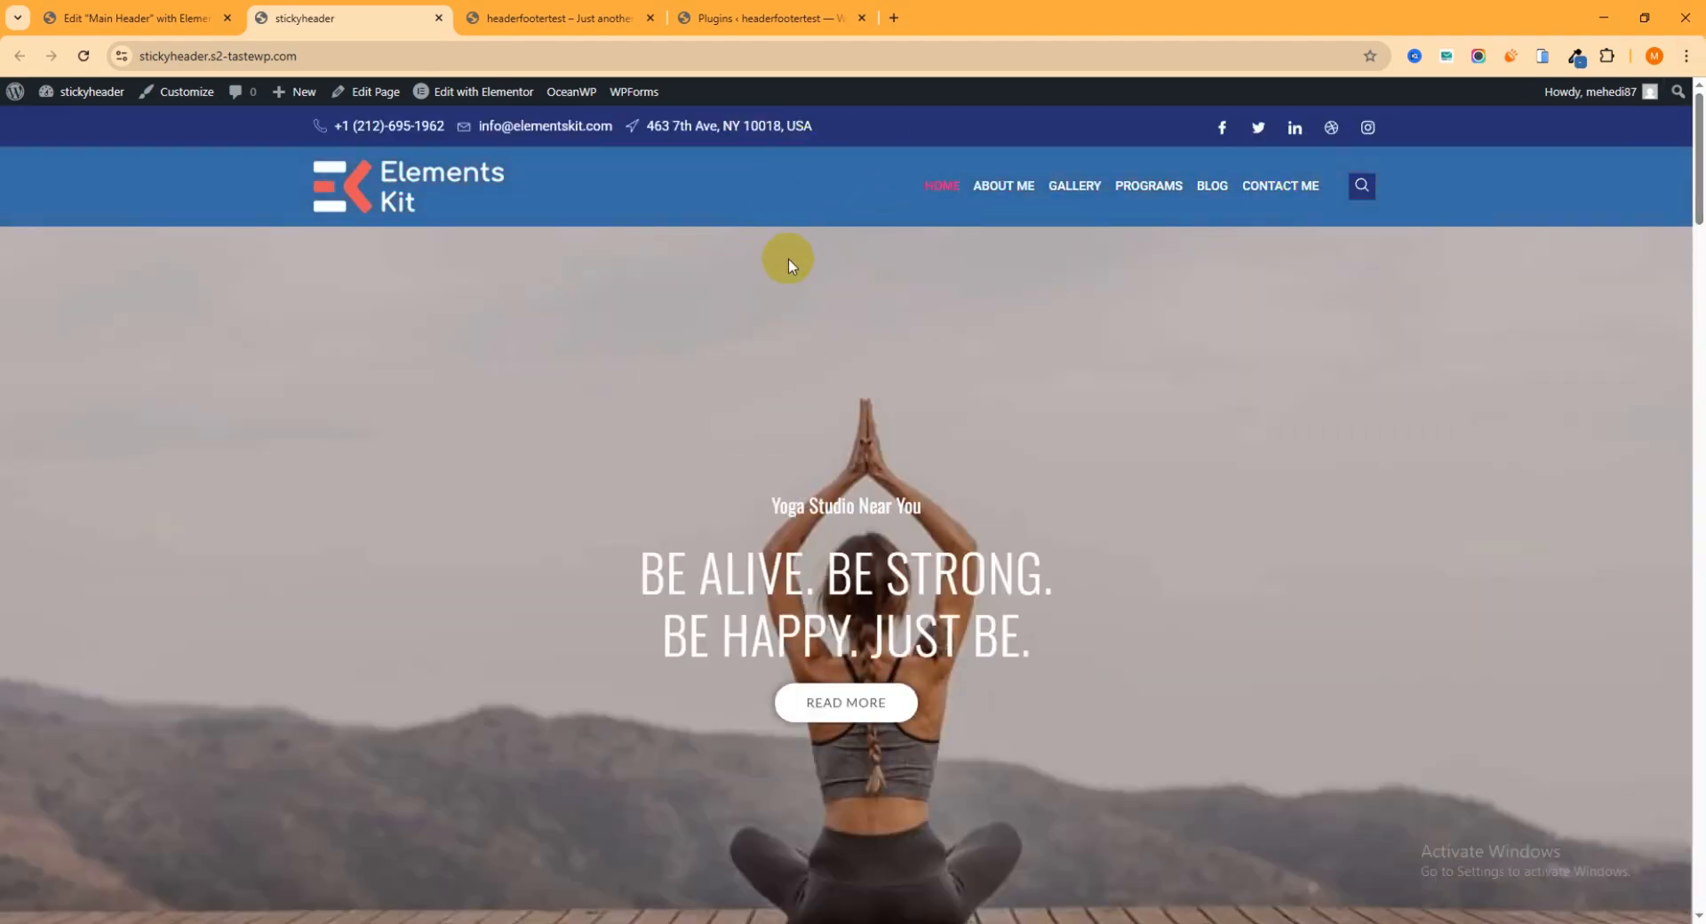